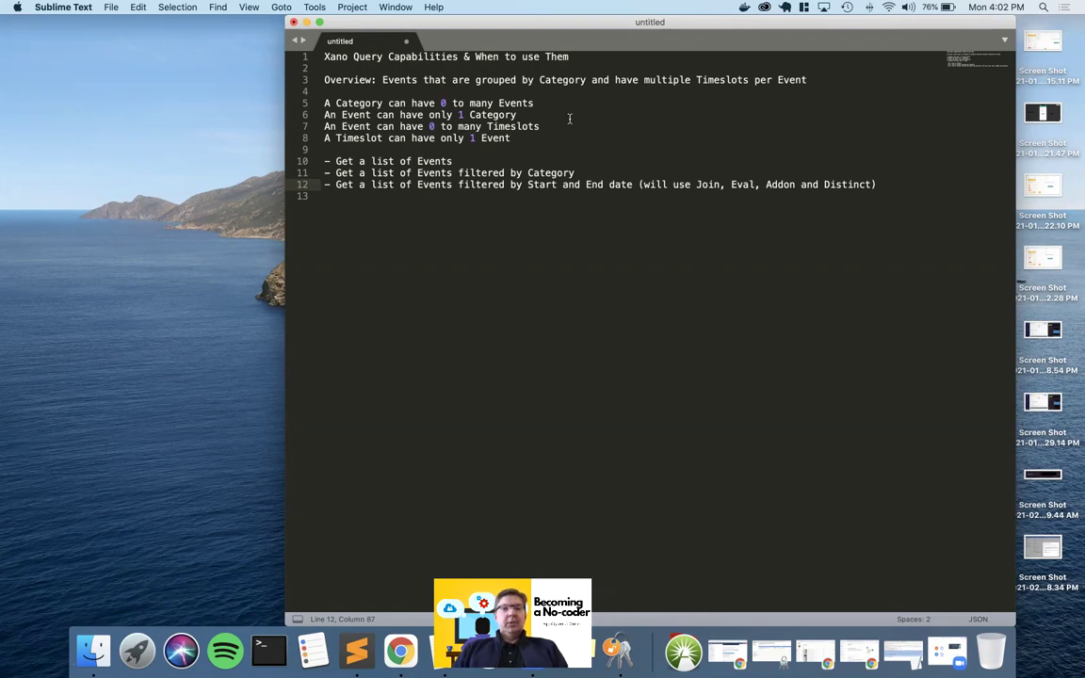
Switch to Xano in Chrome, close the extra raw URL page, and return from the timeslot table to the database tables list.
{"action": "key", "text": "ctrl+Left"}
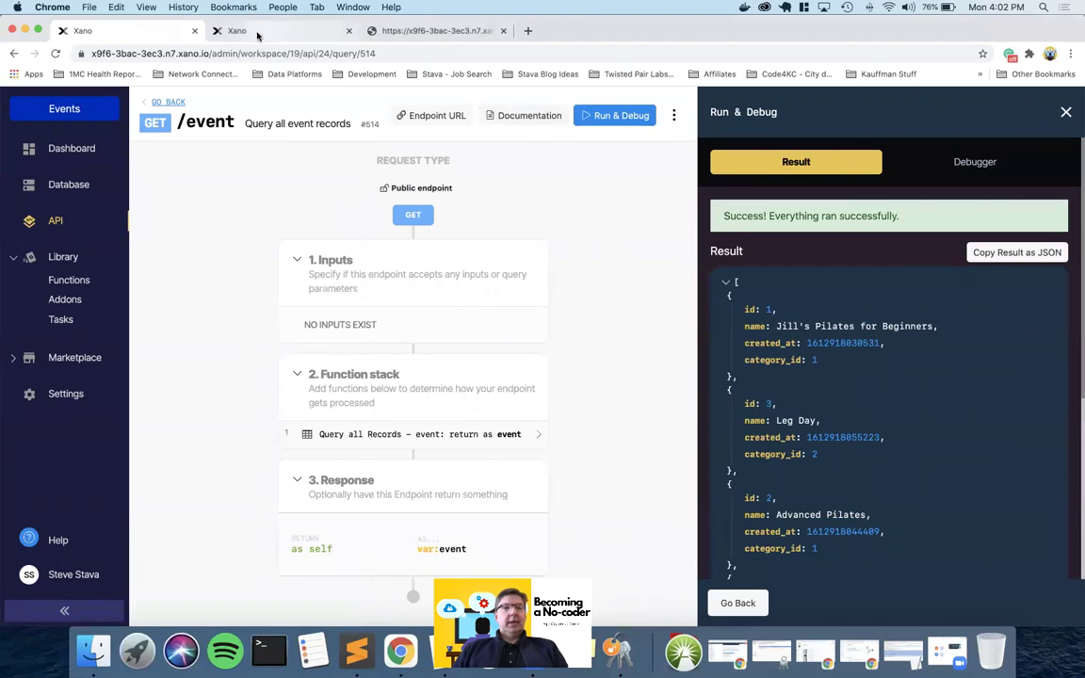
{"action": "left_click", "coordinate": [239, 34]}
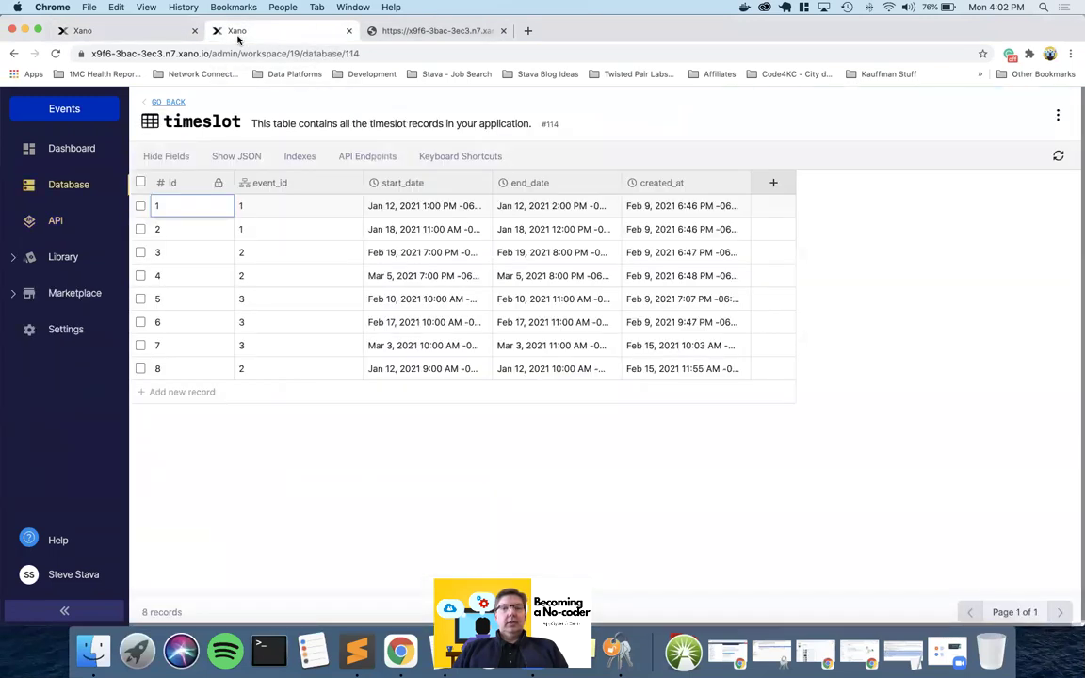
{"action": "left_click", "coordinate": [502, 31]}
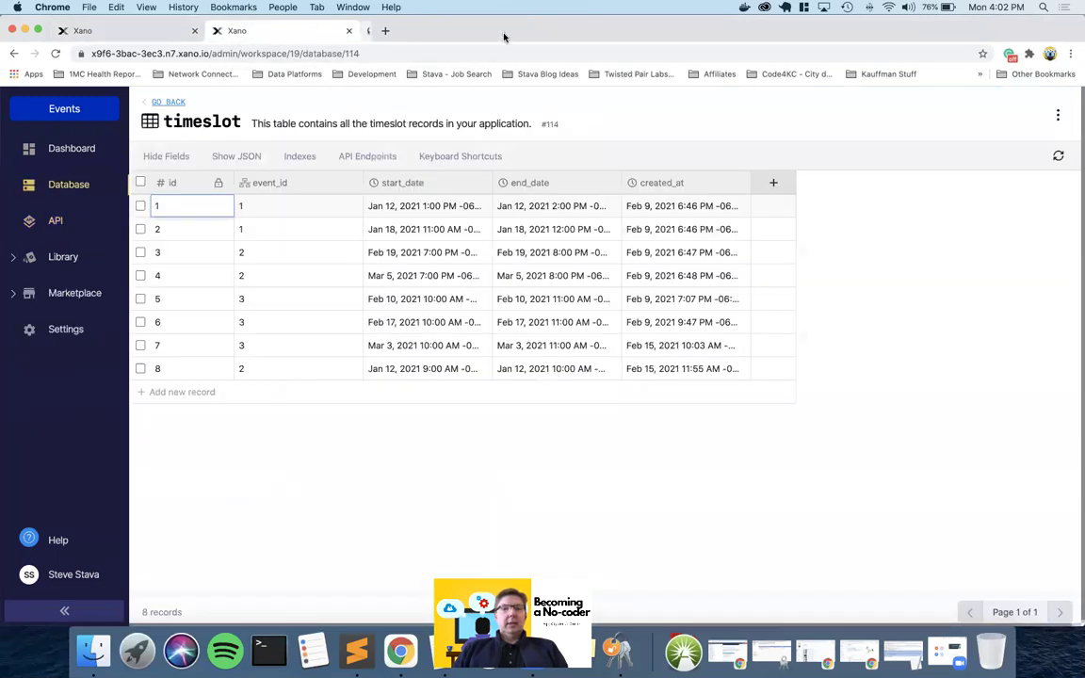
{"action": "left_click", "coordinate": [168, 101]}
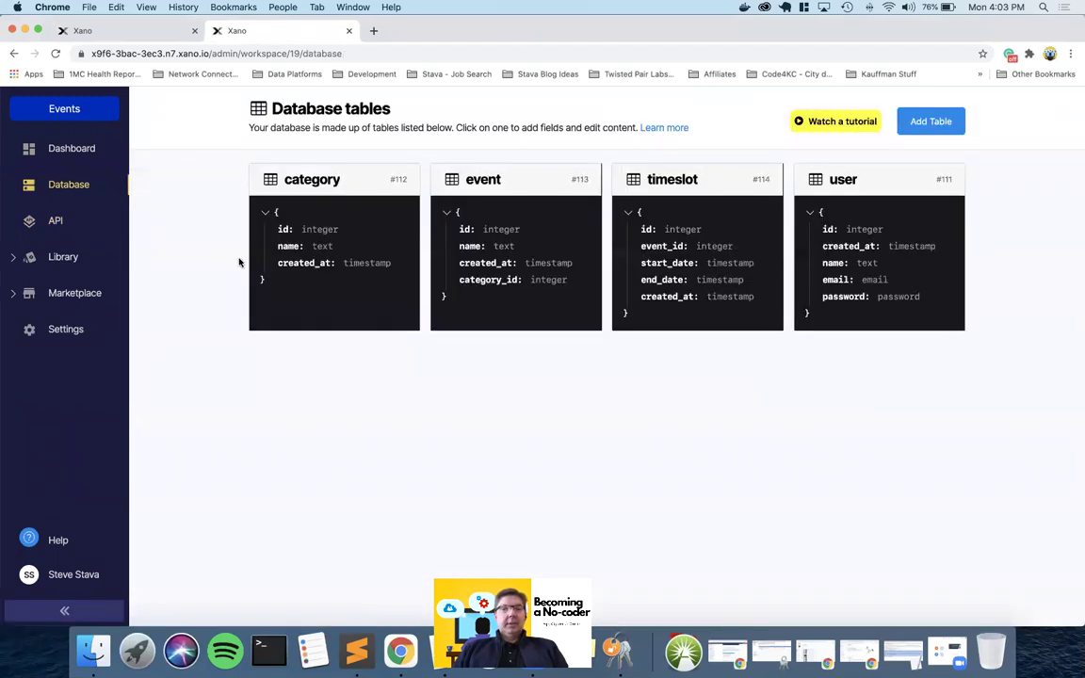
Examine the records and linking ID fields of the category, event and timeslot tables.
{"action": "left_click", "coordinate": [320, 183]}
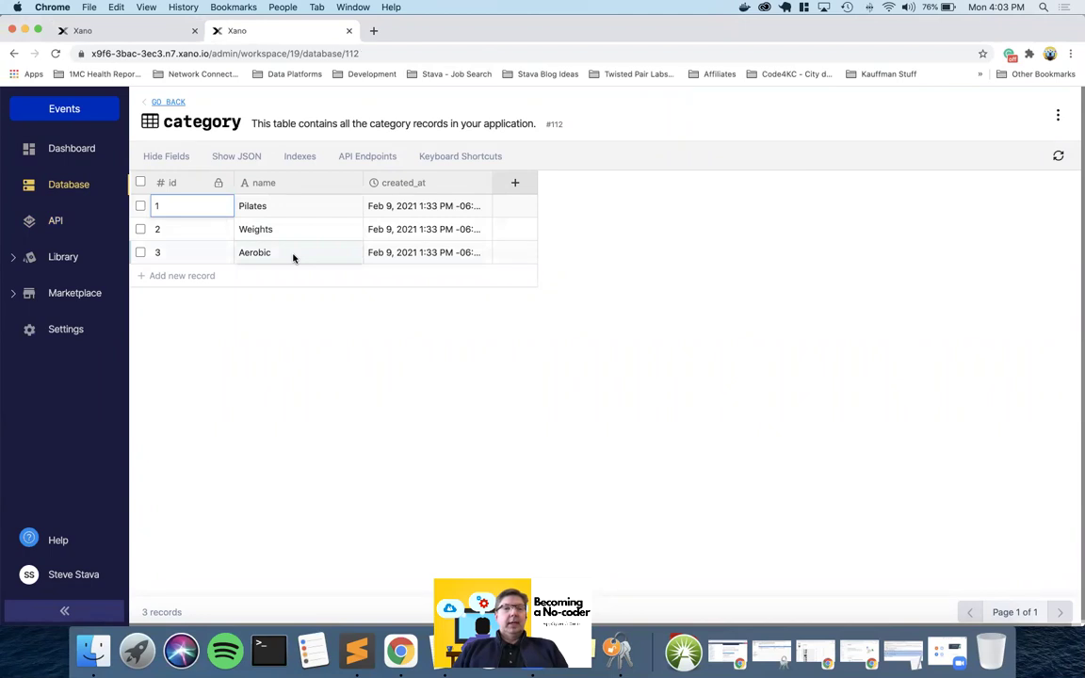
{"action": "left_click", "coordinate": [169, 102]}
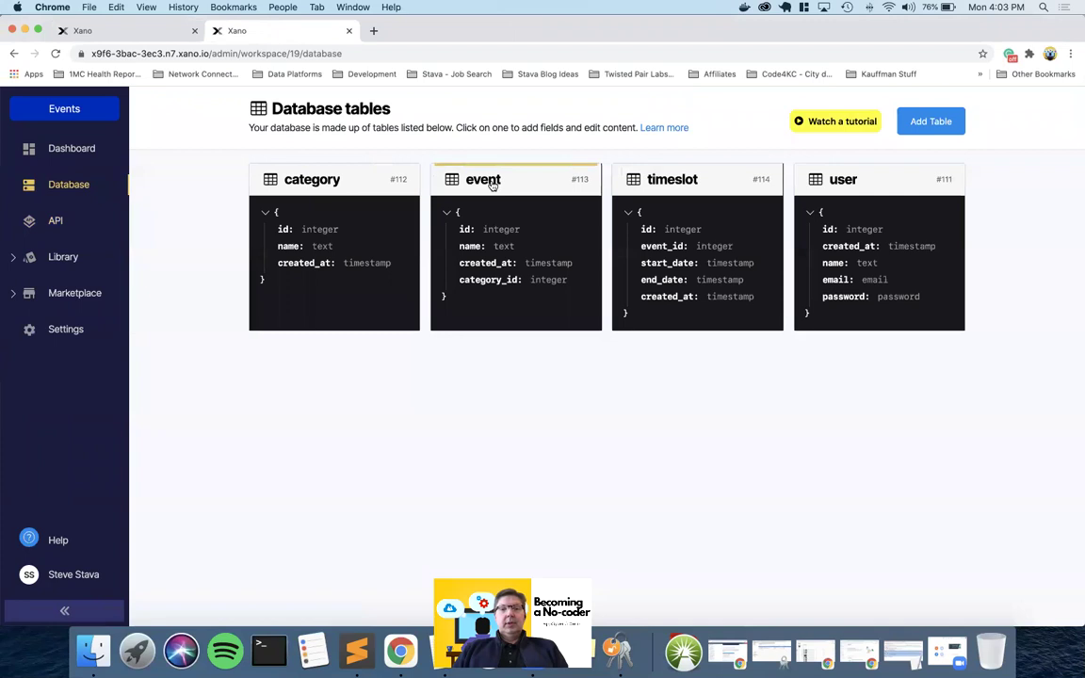
{"action": "left_click", "coordinate": [492, 183]}
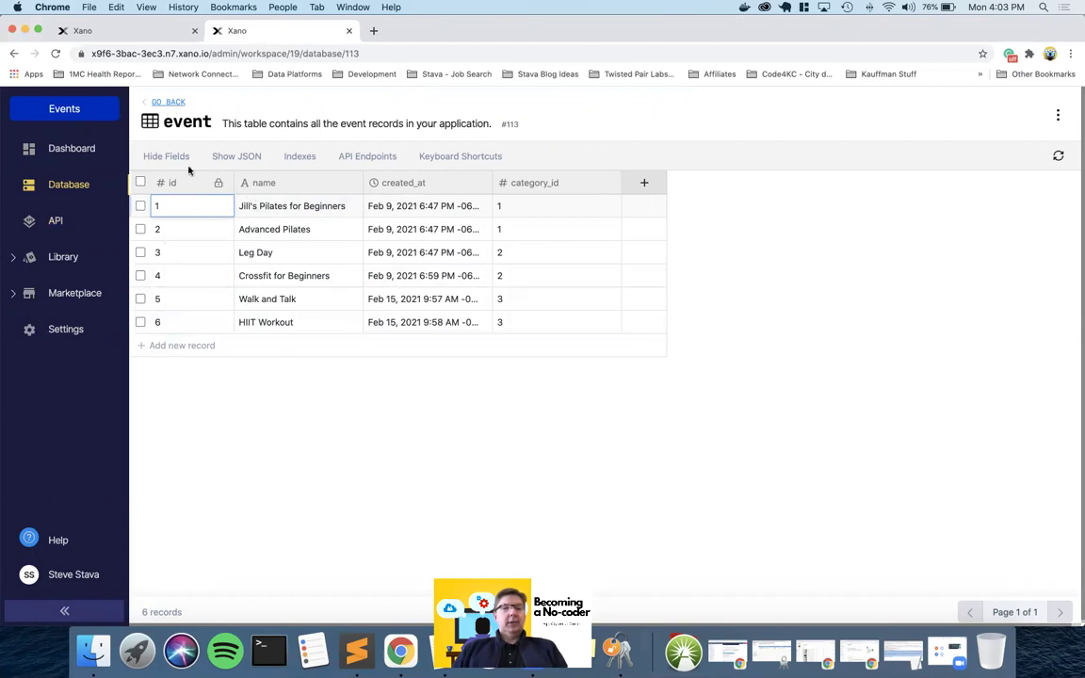
{"action": "left_click", "coordinate": [169, 102]}
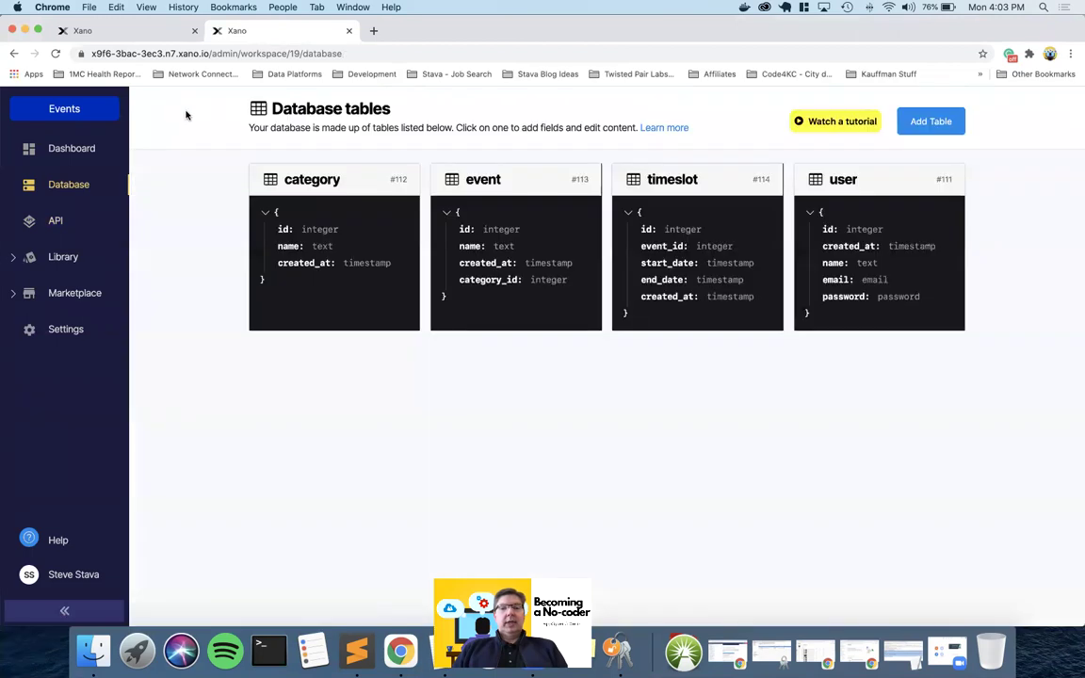
{"action": "left_click", "coordinate": [676, 189]}
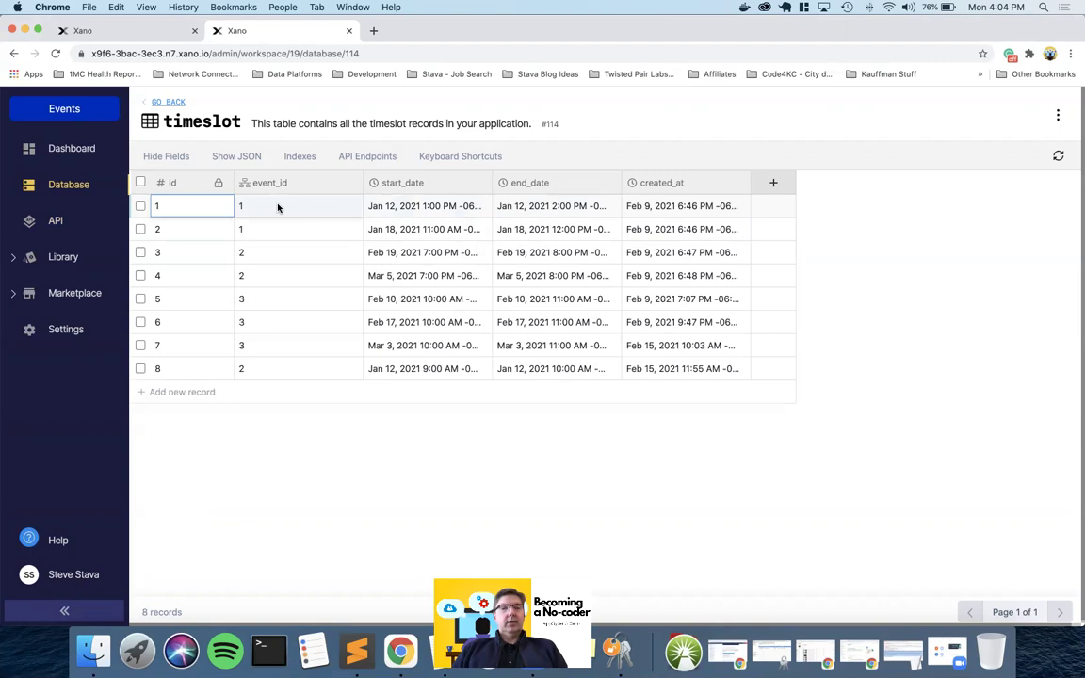
{"action": "left_click", "coordinate": [169, 102]}
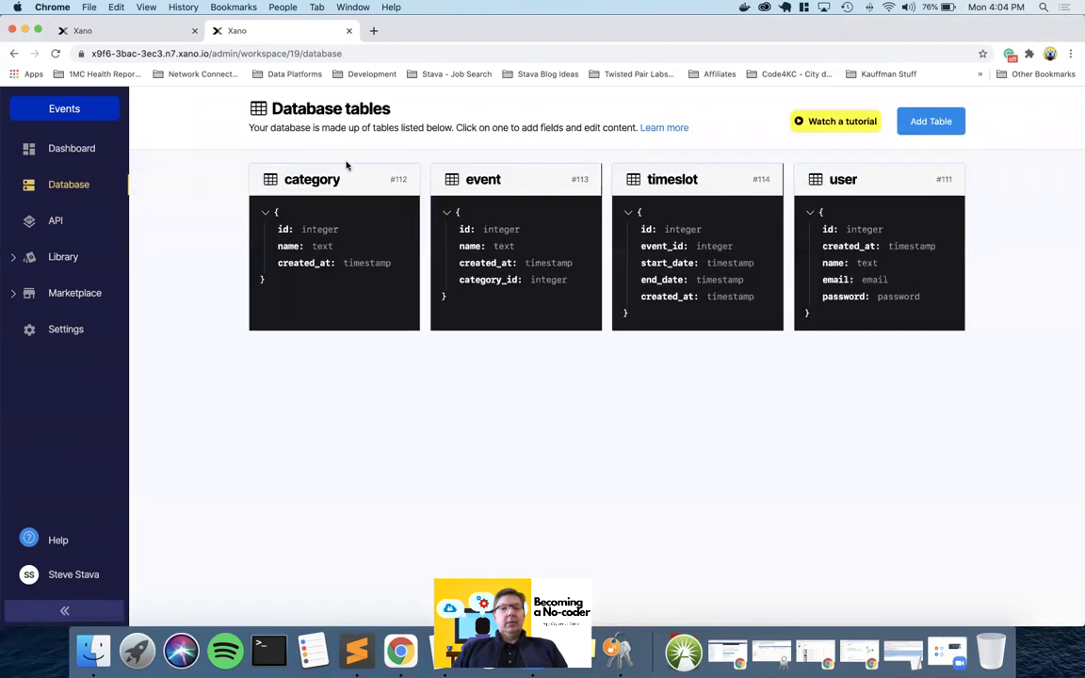
{"action": "left_click", "coordinate": [450, 179]}
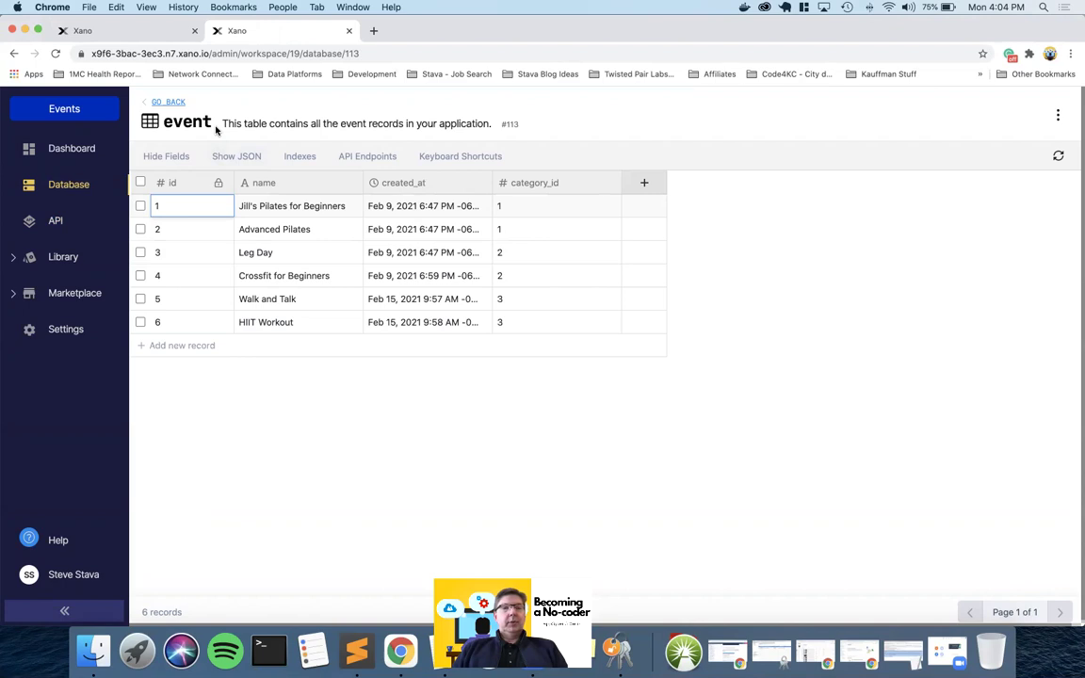
{"action": "left_click", "coordinate": [170, 102]}
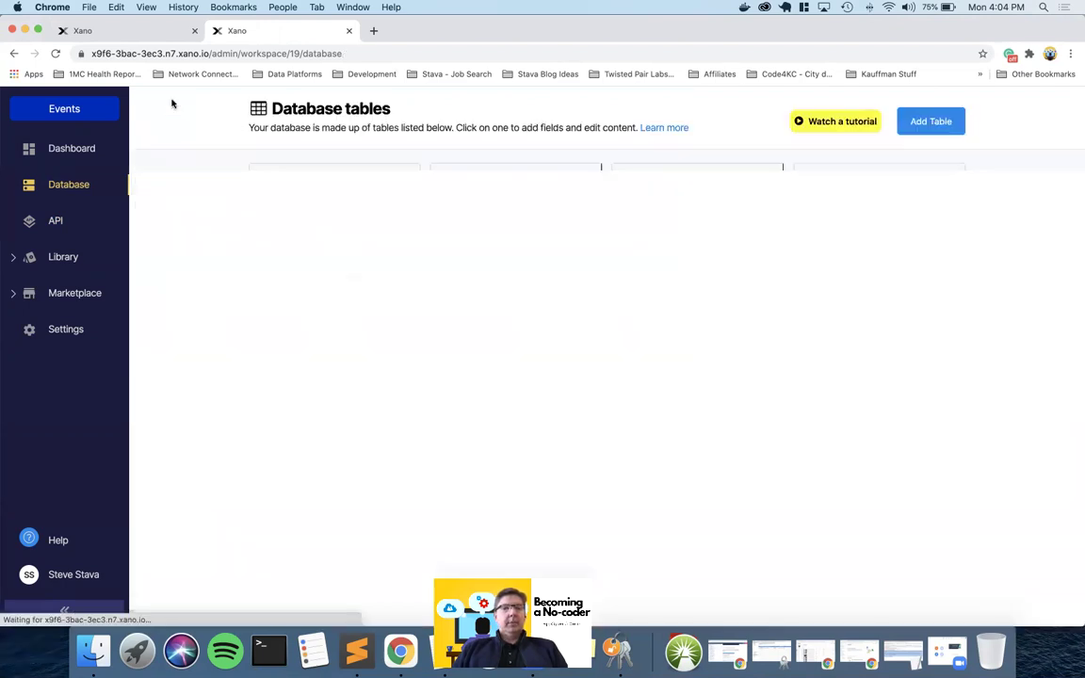
Open the GET /event endpoint in the public API group and inspect the output settings of its Query all Records function.
{"action": "left_click", "coordinate": [132, 32]}
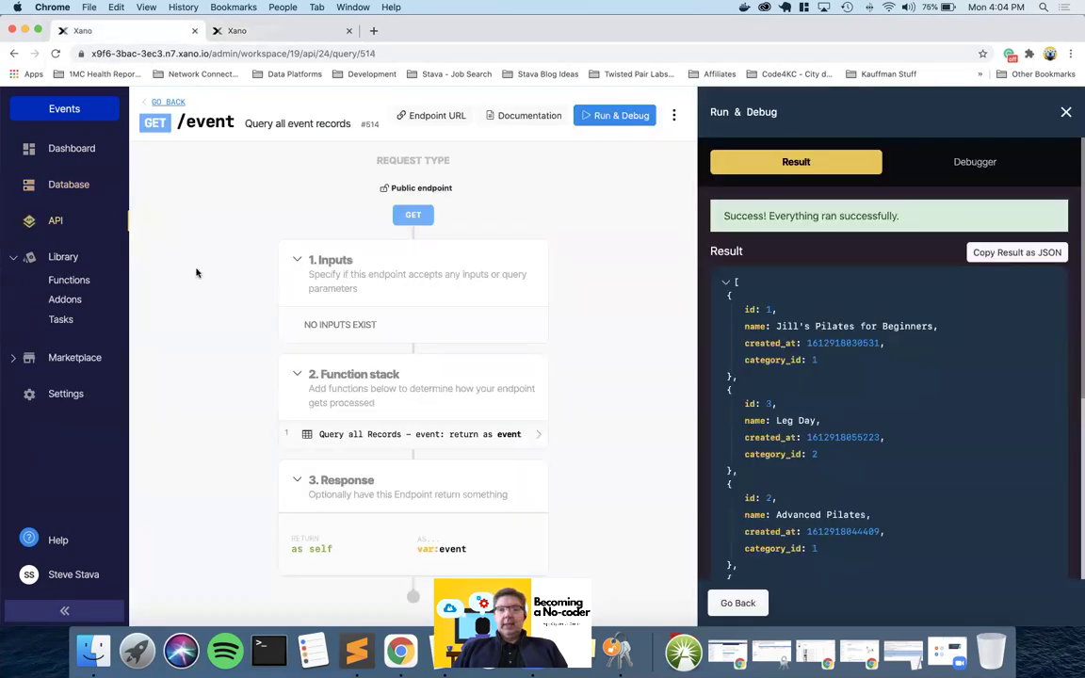
{"action": "left_click", "coordinate": [1066, 112]}
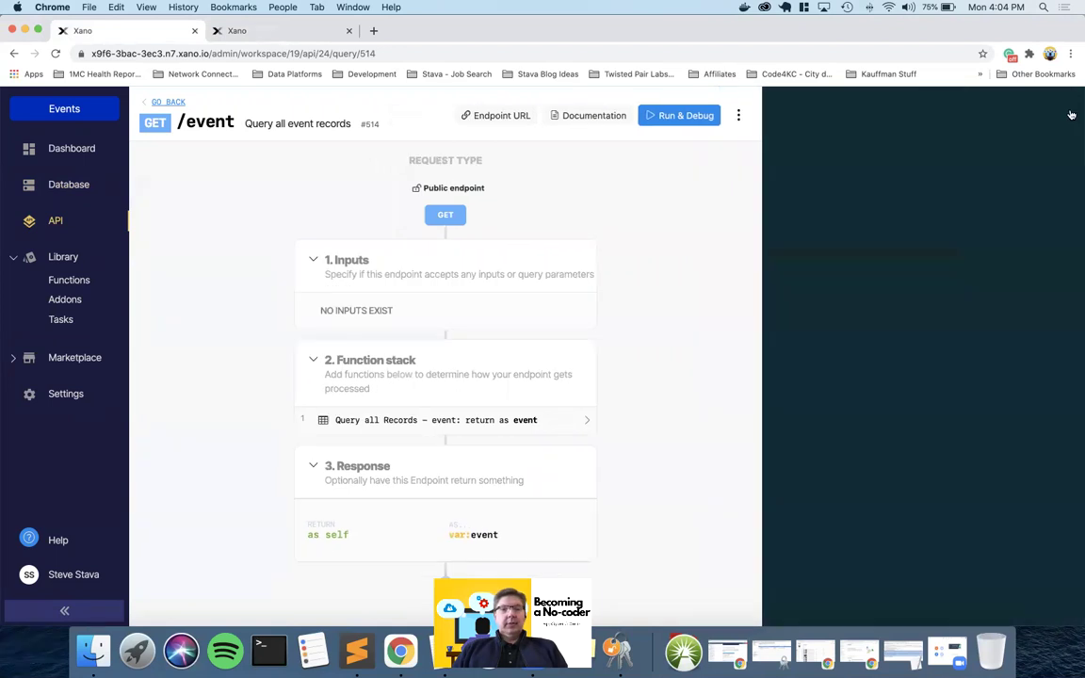
{"action": "left_click", "coordinate": [166, 102]}
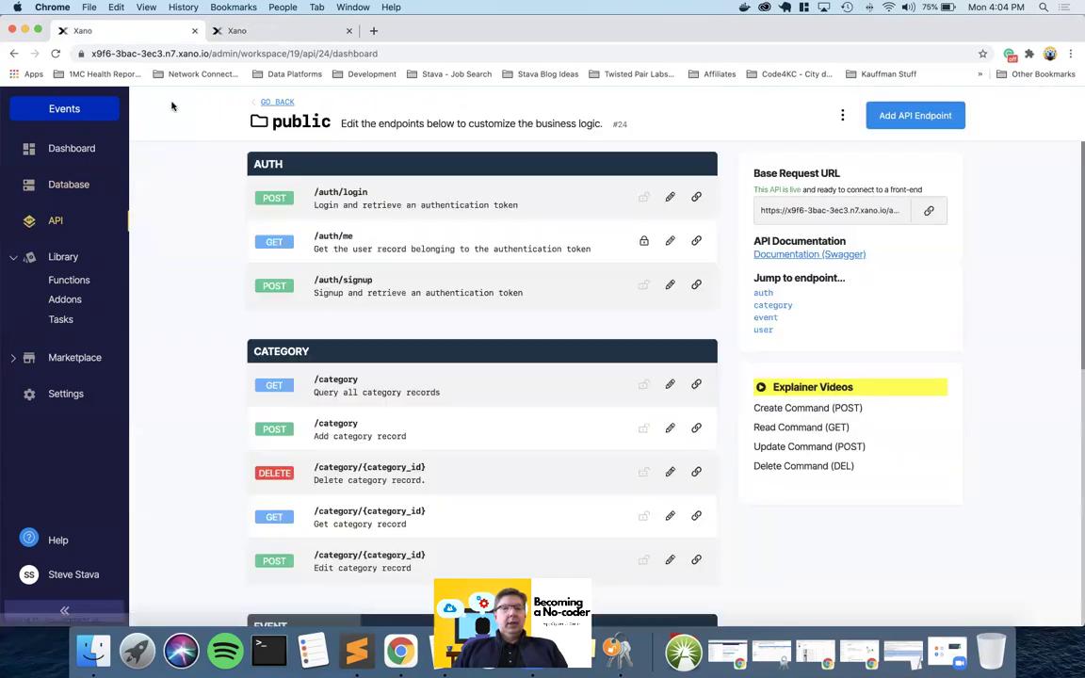
{"action": "scroll", "coordinate": [191, 284], "scroll_direction": "down", "scroll_amount": 3}
{"action": "scroll", "coordinate": [191, 284], "scroll_direction": "down", "scroll_amount": 5}
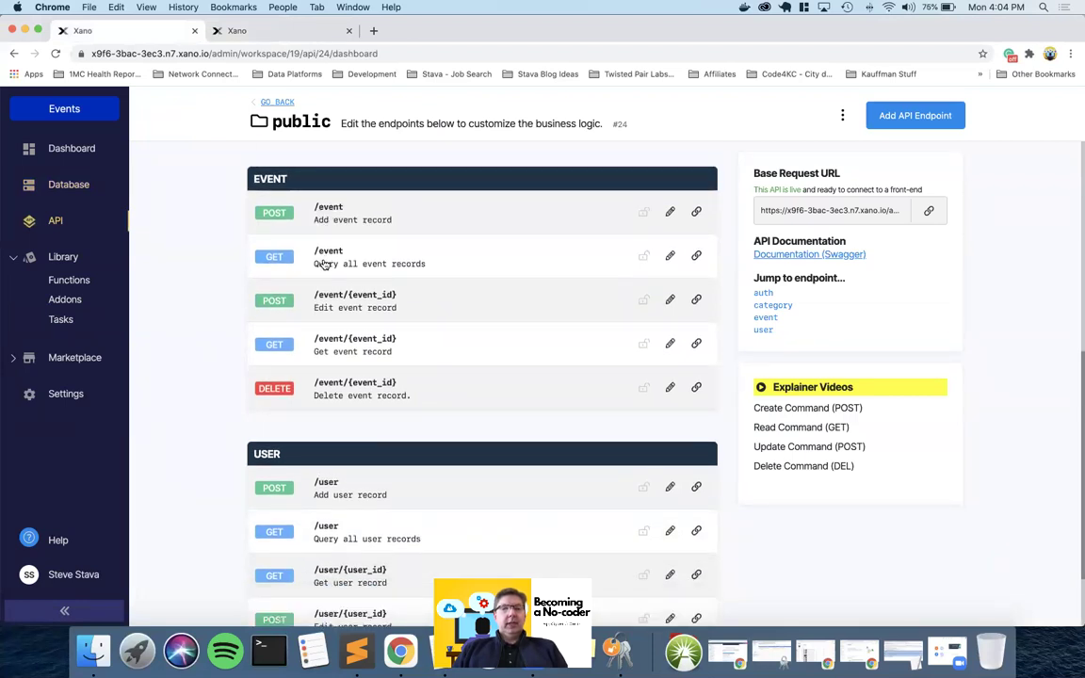
{"action": "left_click", "coordinate": [461, 264]}
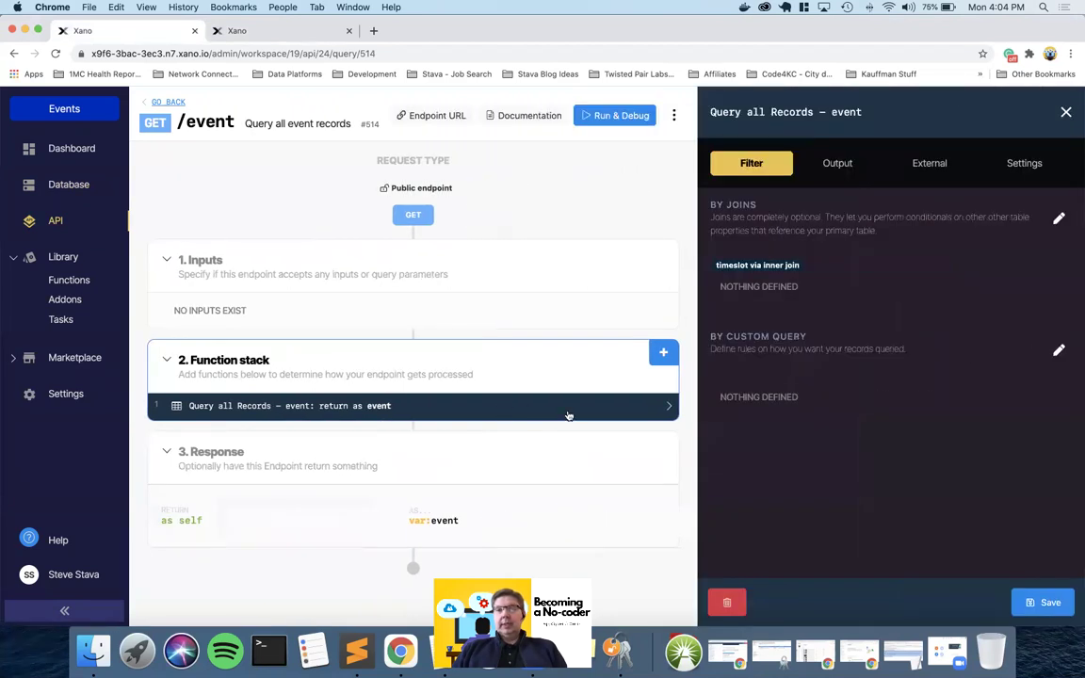
{"action": "left_click", "coordinate": [837, 163]}
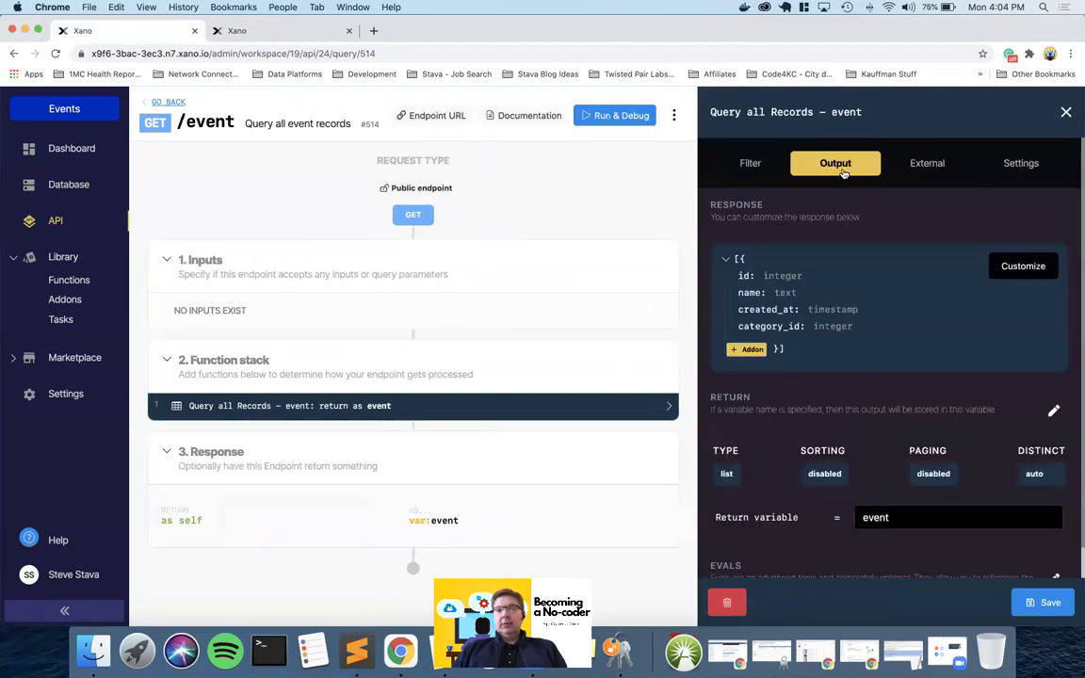
{"action": "left_click", "coordinate": [1066, 112]}
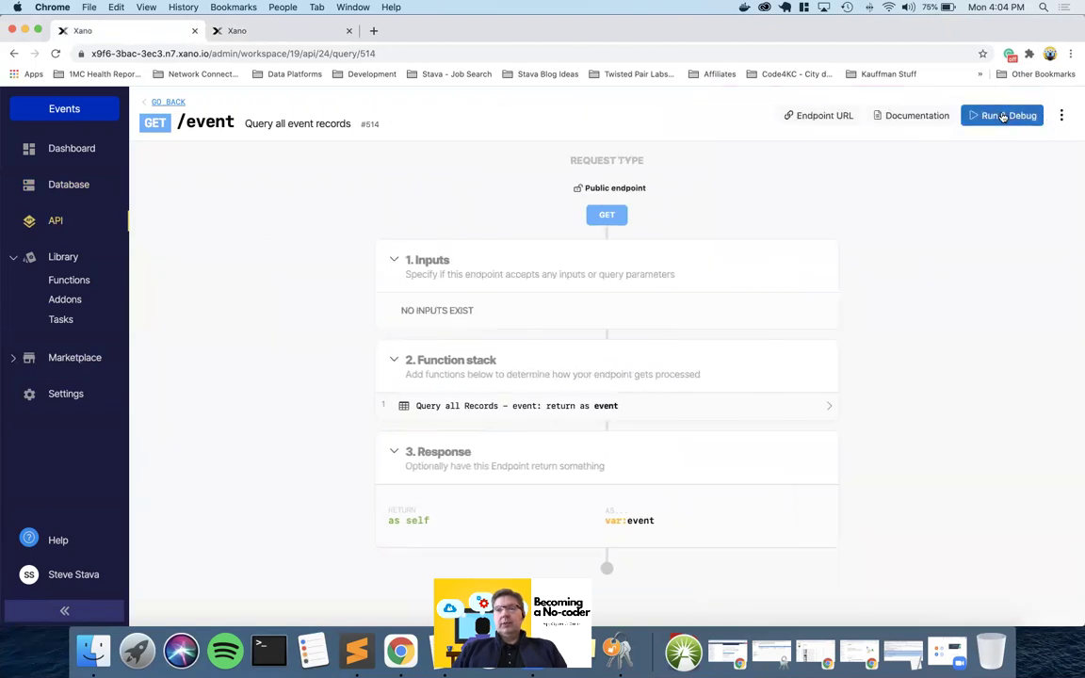
Run the GET /event endpoint and review all event records in the result.
{"action": "left_click", "coordinate": [1008, 115]}
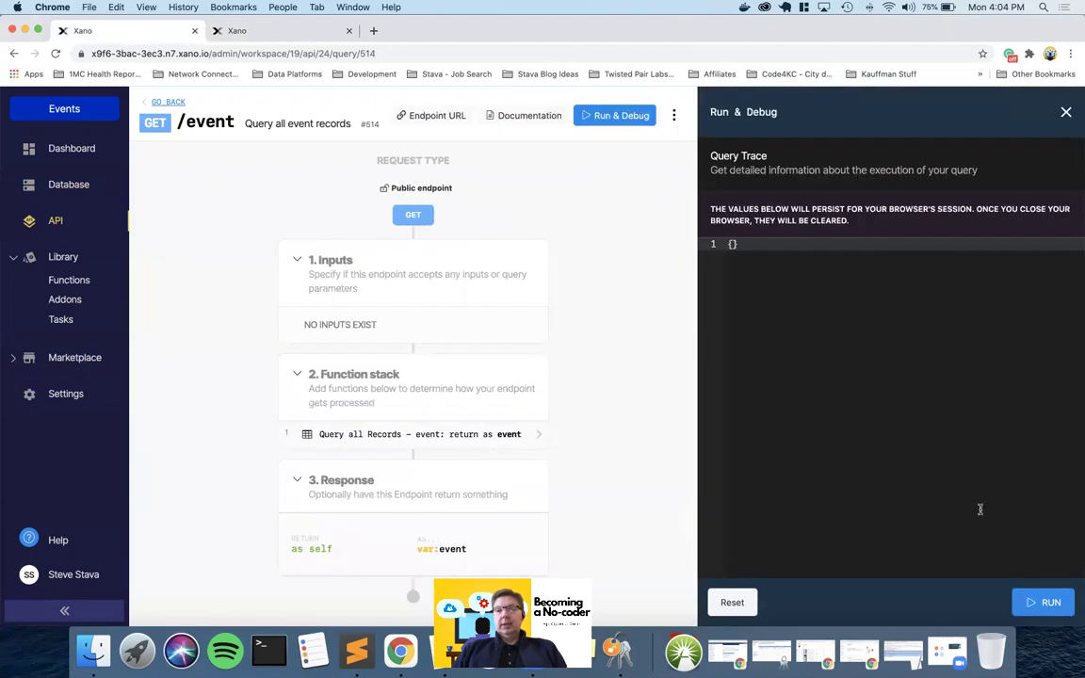
{"action": "left_click", "coordinate": [1042, 603]}
{"action": "scroll", "coordinate": [971, 477], "scroll_direction": "down", "scroll_amount": 5}
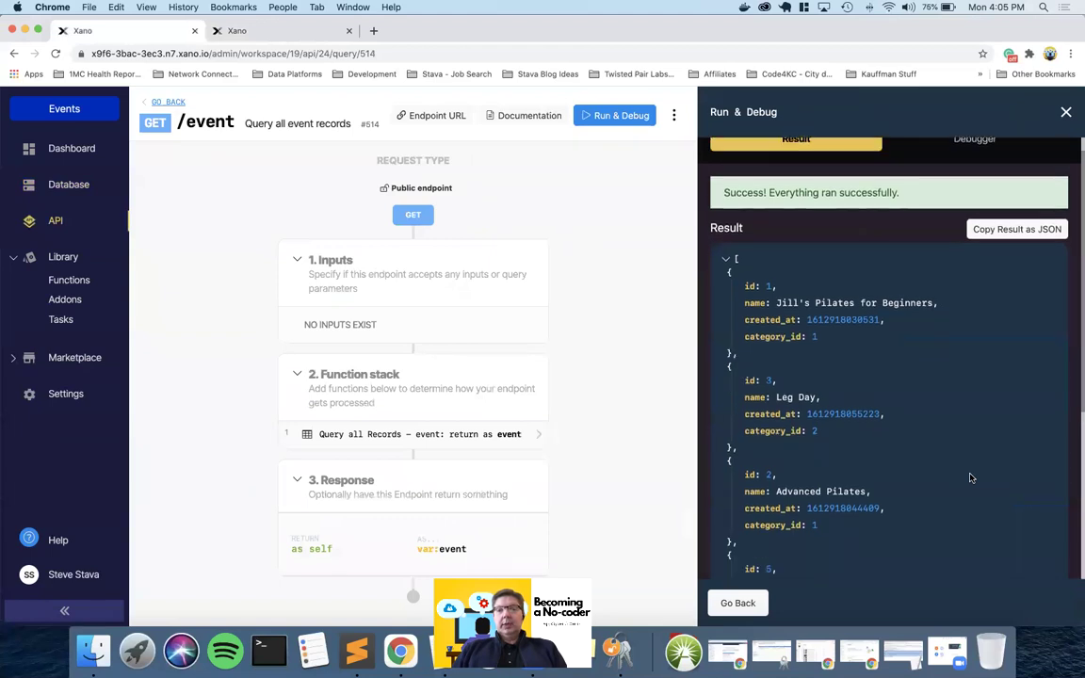
{"action": "scroll", "coordinate": [971, 477], "scroll_direction": "down", "scroll_amount": 2}
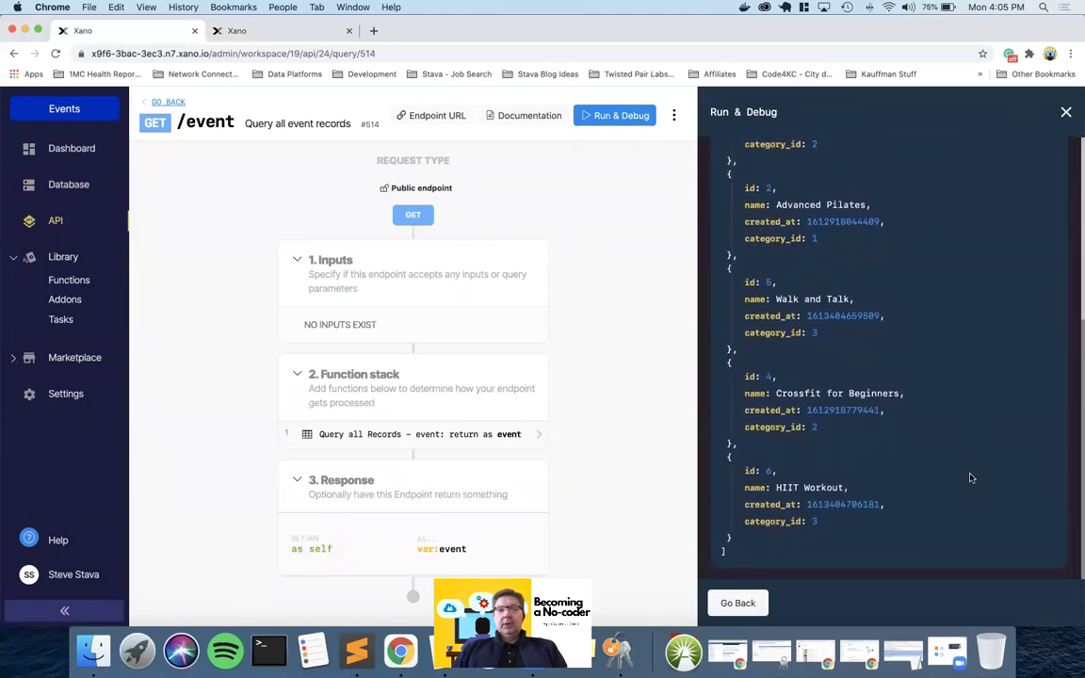
{"action": "scroll", "coordinate": [971, 477], "scroll_direction": "up", "scroll_amount": 7}
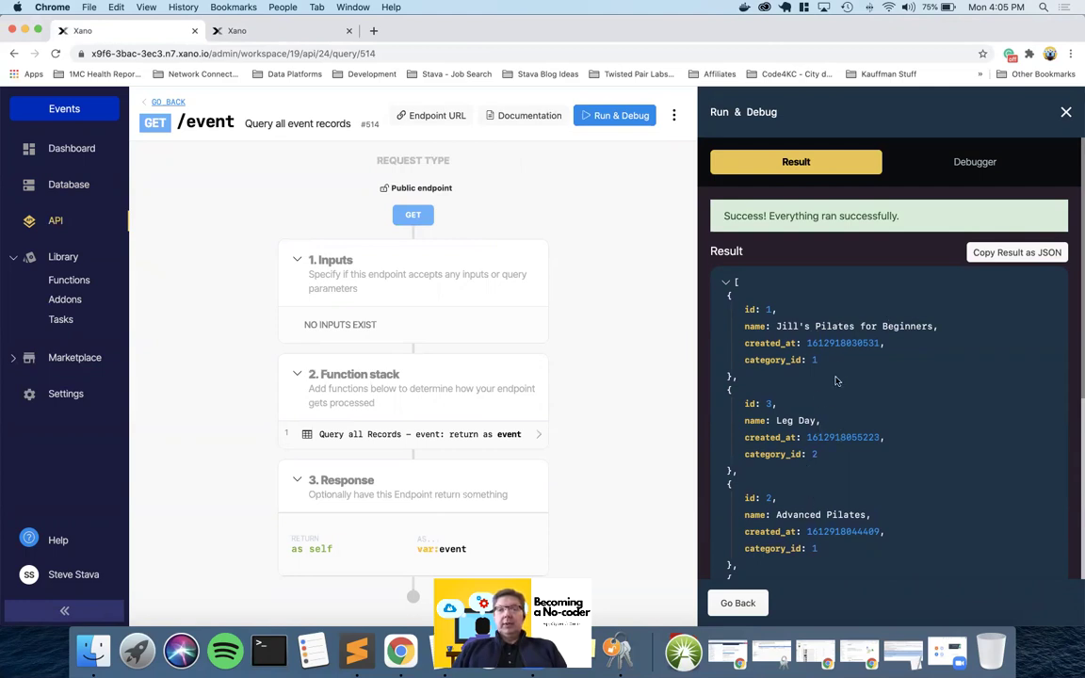
{"action": "scroll", "coordinate": [817, 473], "scroll_direction": "down", "scroll_amount": 5}
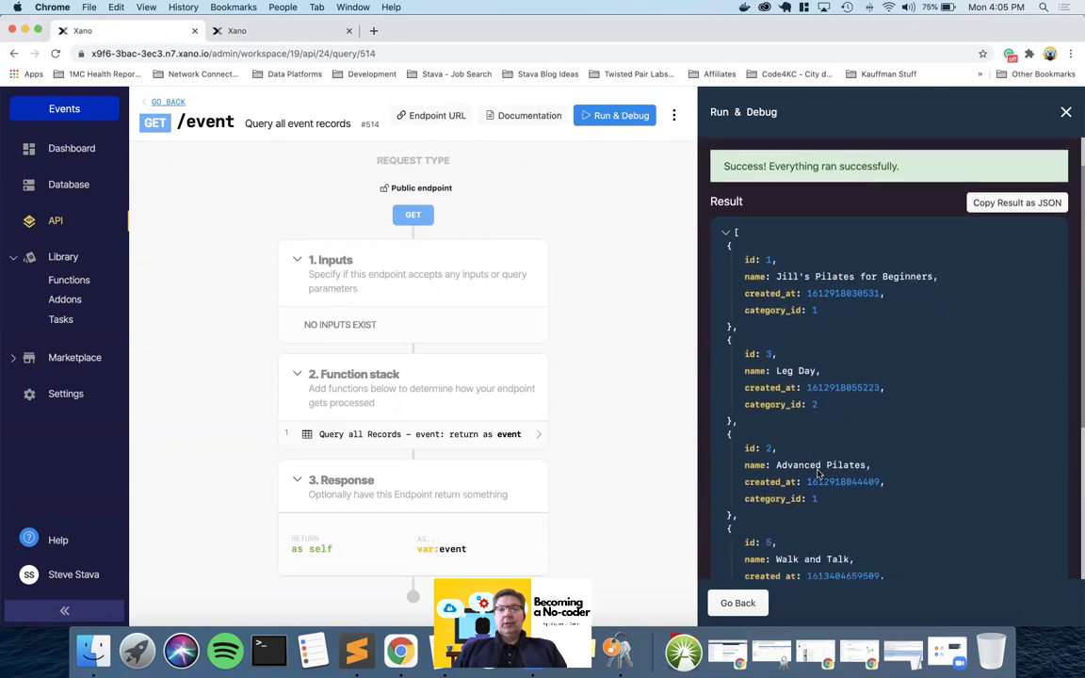
{"action": "scroll", "coordinate": [818, 473], "scroll_direction": "down", "scroll_amount": 1}
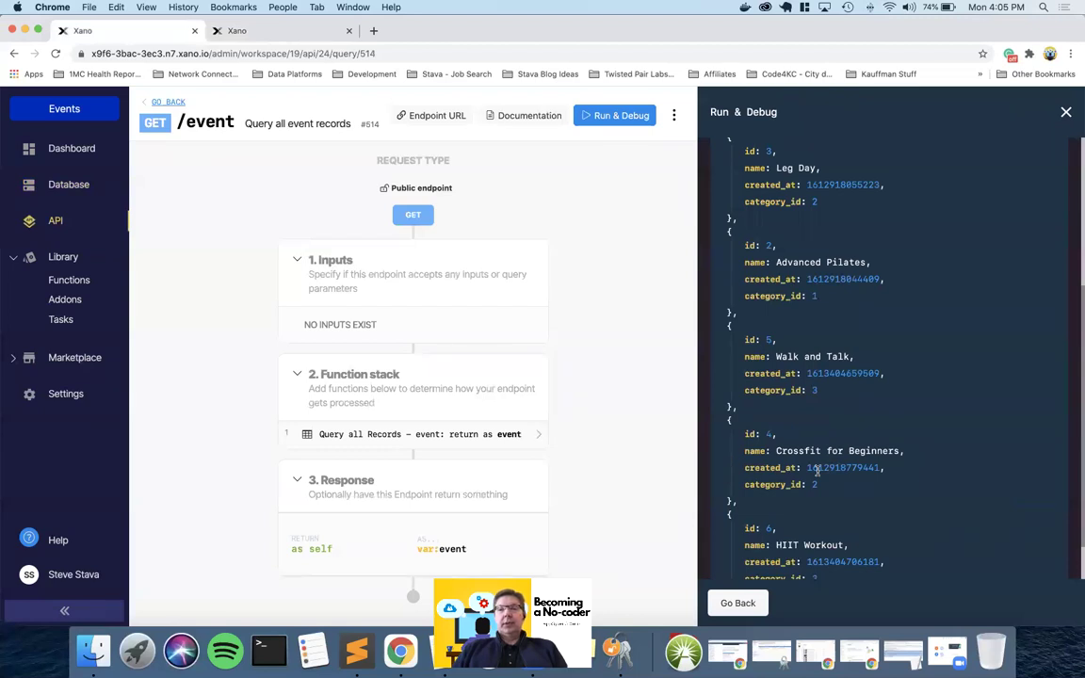
{"action": "scroll", "coordinate": [817, 471], "scroll_direction": "up", "scroll_amount": 5}
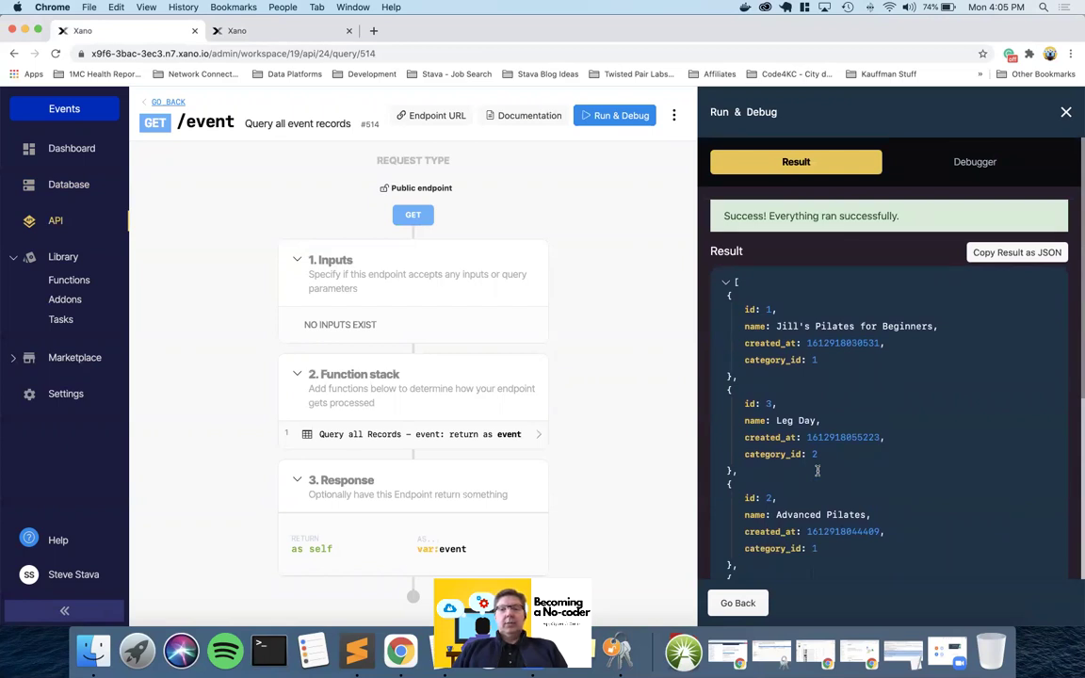
{"action": "scroll", "coordinate": [818, 471], "scroll_direction": "down", "scroll_amount": 2}
{"action": "scroll", "coordinate": [817, 474], "scroll_direction": "up", "scroll_amount": 2}
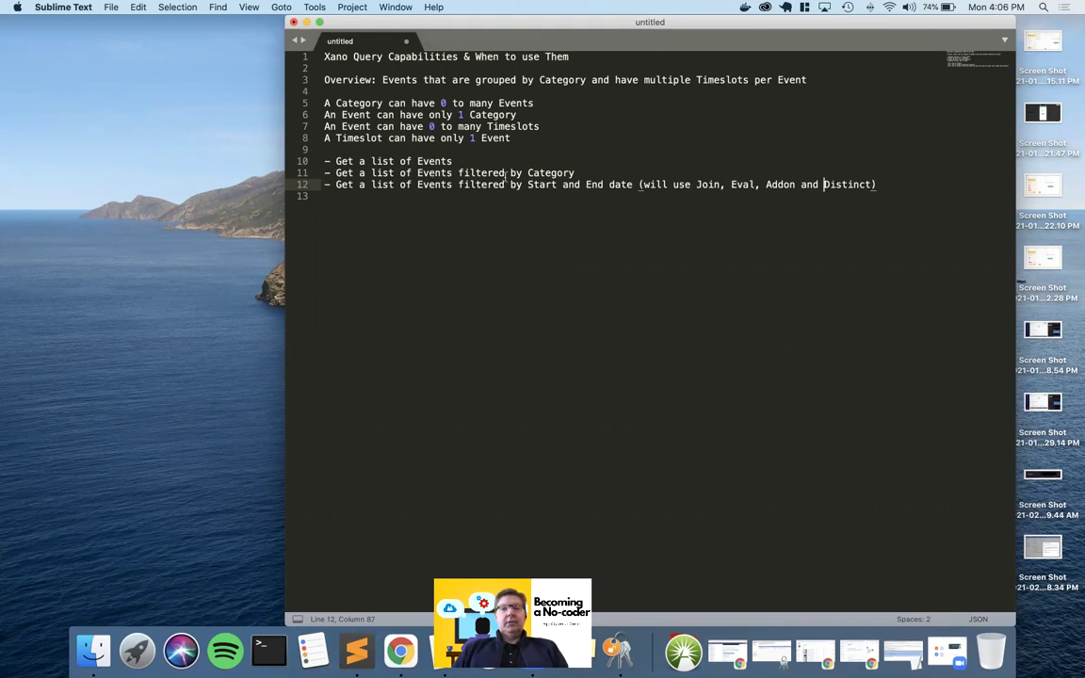
Mark the word Category in the Sublime Text notes' filter item and add an integer input named category_id to Xano's GET /event endpoint.
{"action": "double_click", "coordinate": [549, 173]}
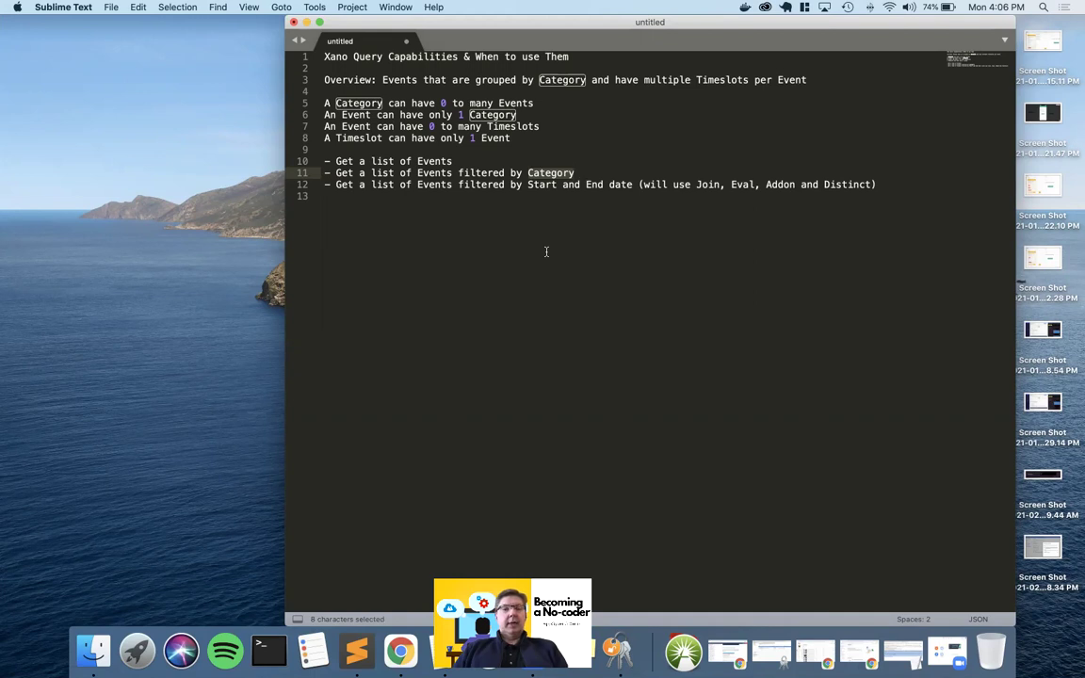
{"action": "key", "text": "super+Tab"}
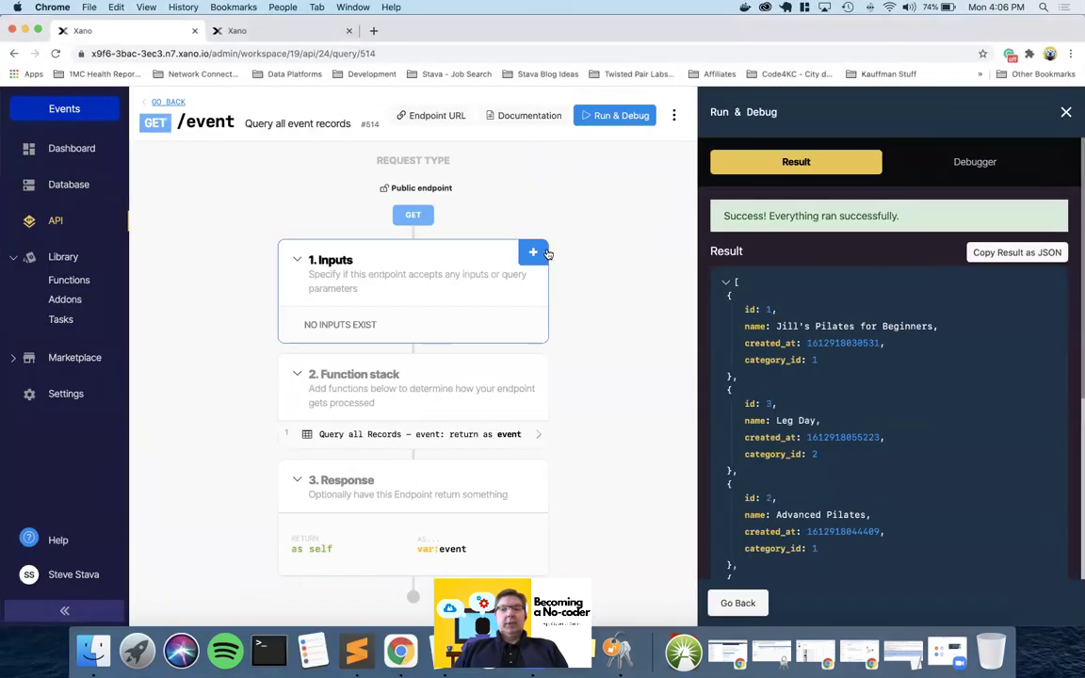
{"action": "left_click", "coordinate": [1064, 113]}
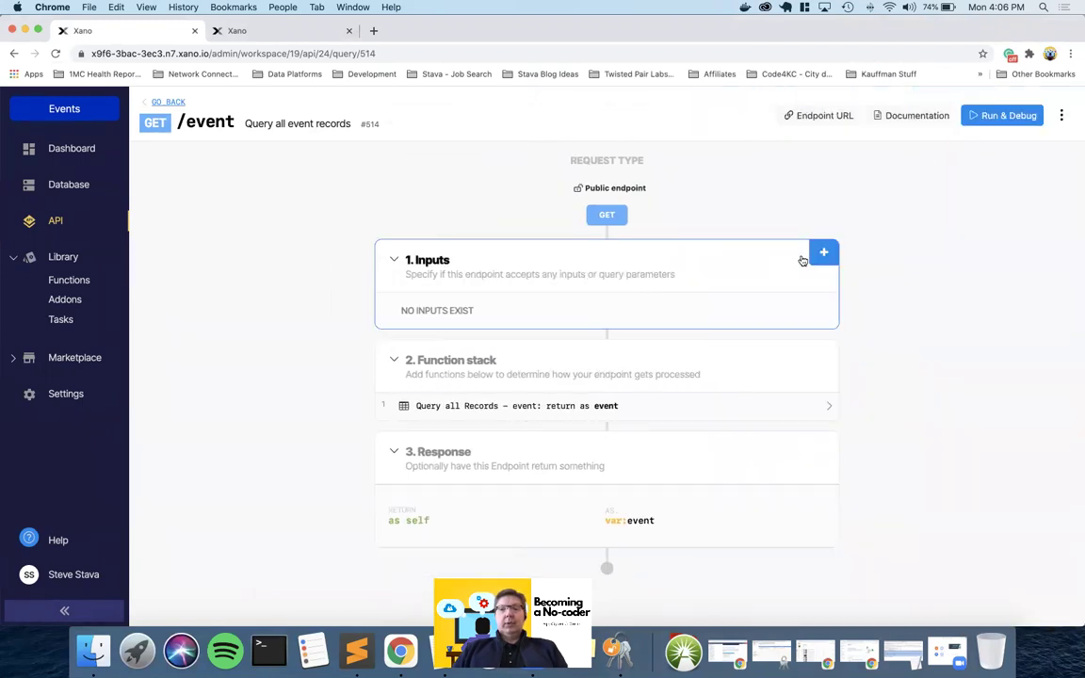
{"action": "left_click", "coordinate": [823, 253]}
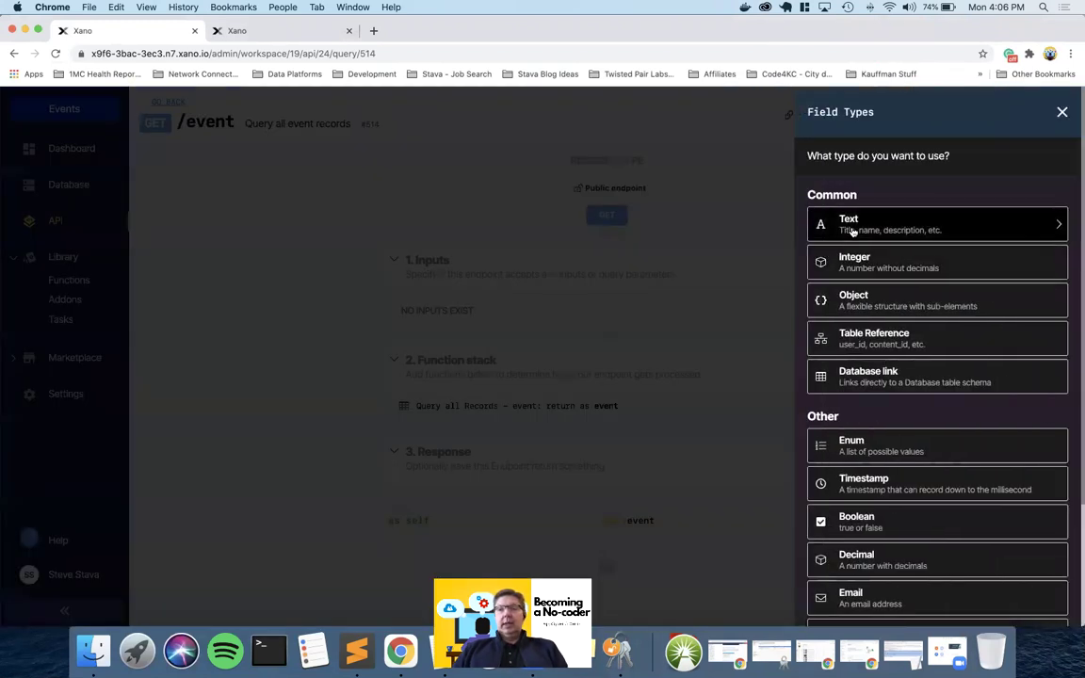
{"action": "left_click", "coordinate": [853, 260]}
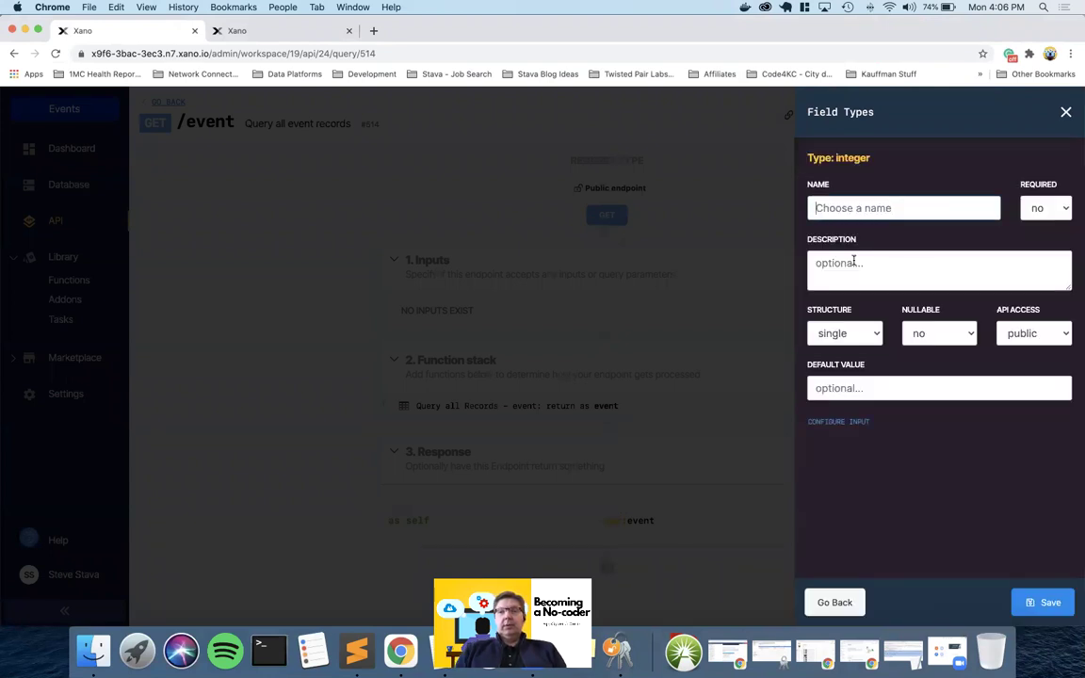
{"action": "type", "text": "category_id"}
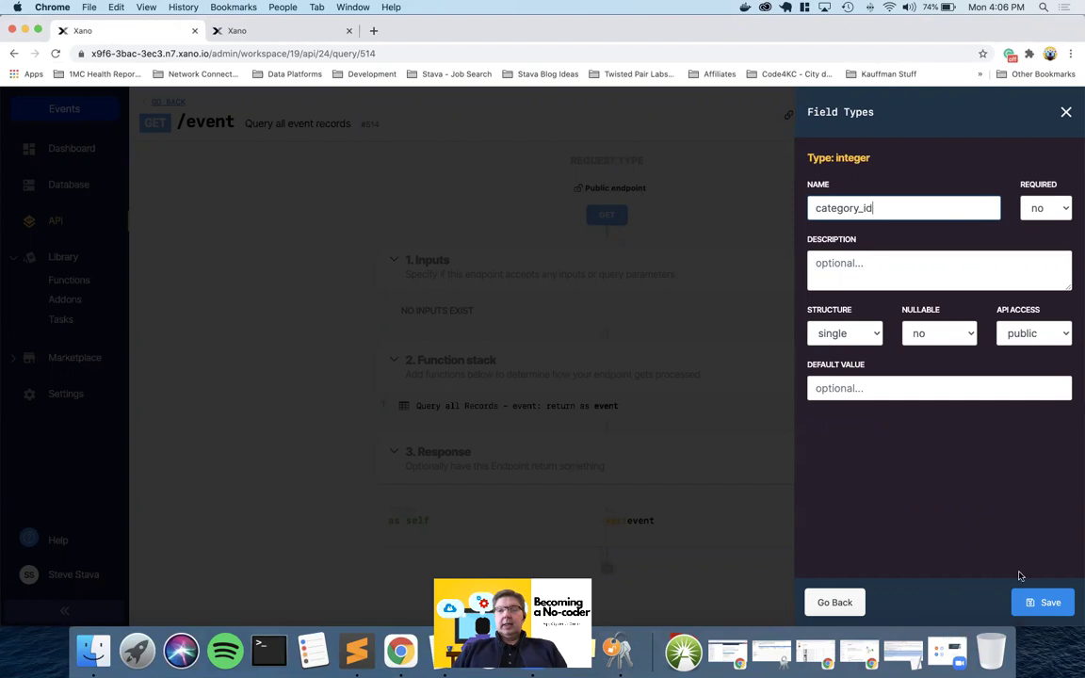
{"action": "left_click", "coordinate": [1040, 602]}
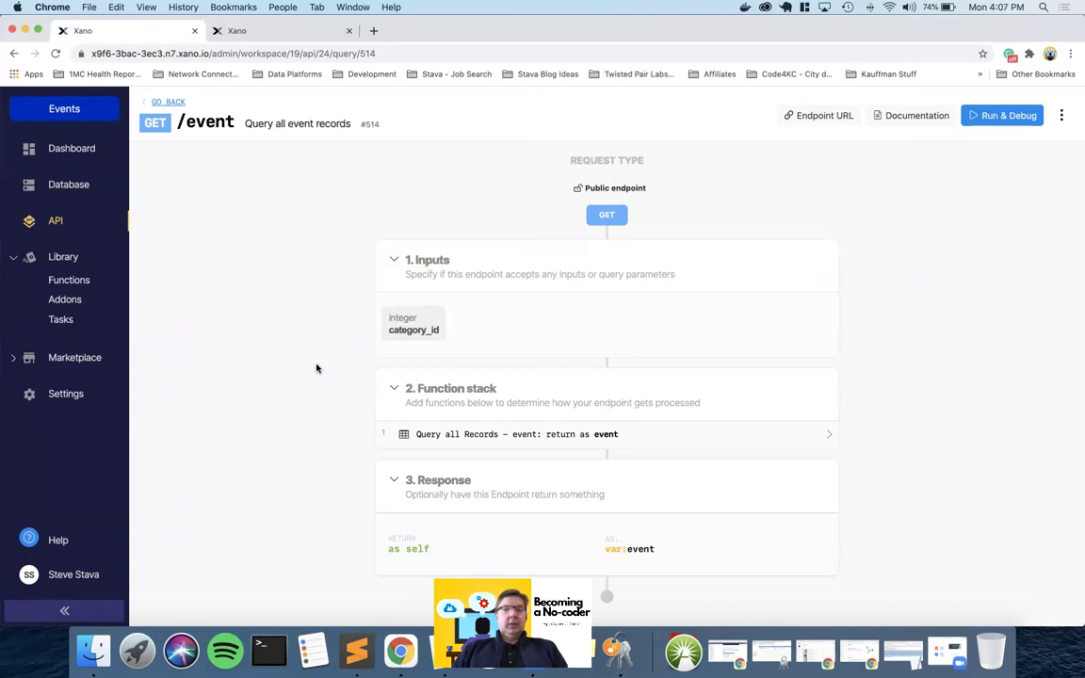
In the Sublime Text notes, add a fourth list item reading "- Do Category search by text (filter approach -- ilike)".
{"action": "key", "text": "ctrl+Right"}
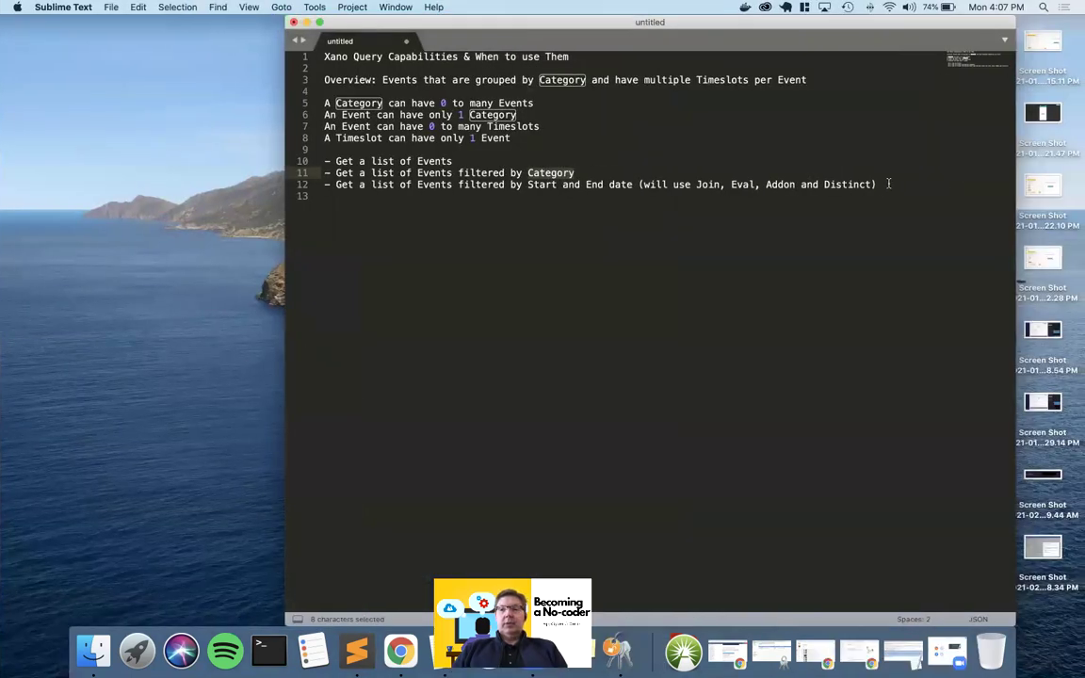
{"action": "left_click", "coordinate": [888, 183]}
{"action": "key", "text": "Return"}
{"action": "type", "text": "- D"}
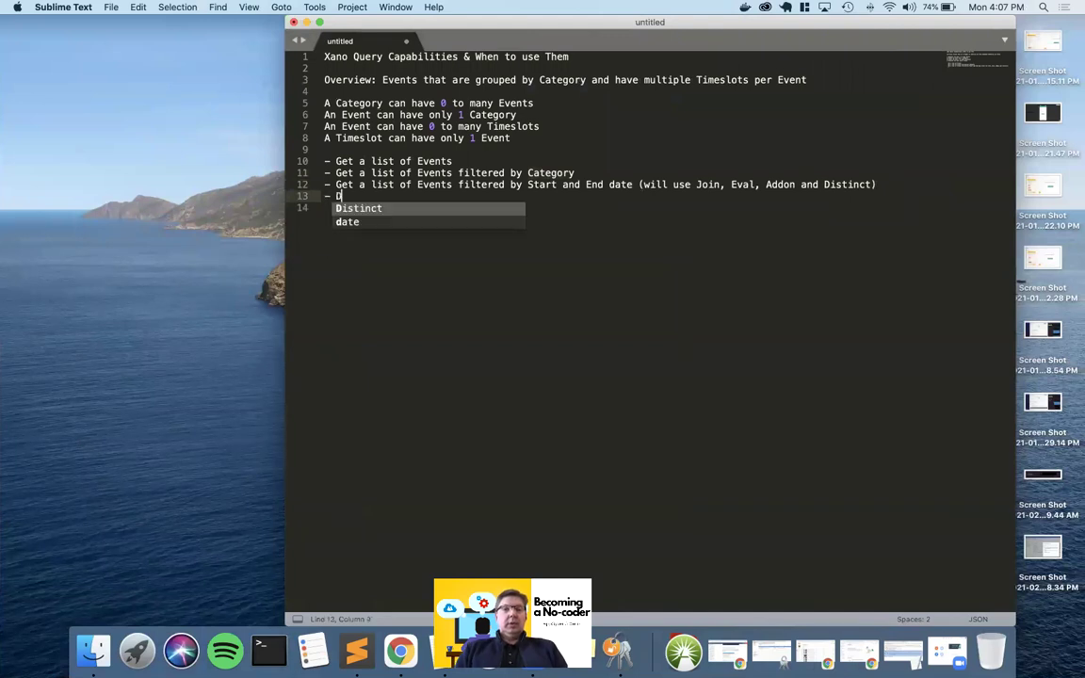
{"action": "type", "text": "o Cat"}
{"action": "key", "text": "Tab"}
{"action": "type", "text": "search by te"}
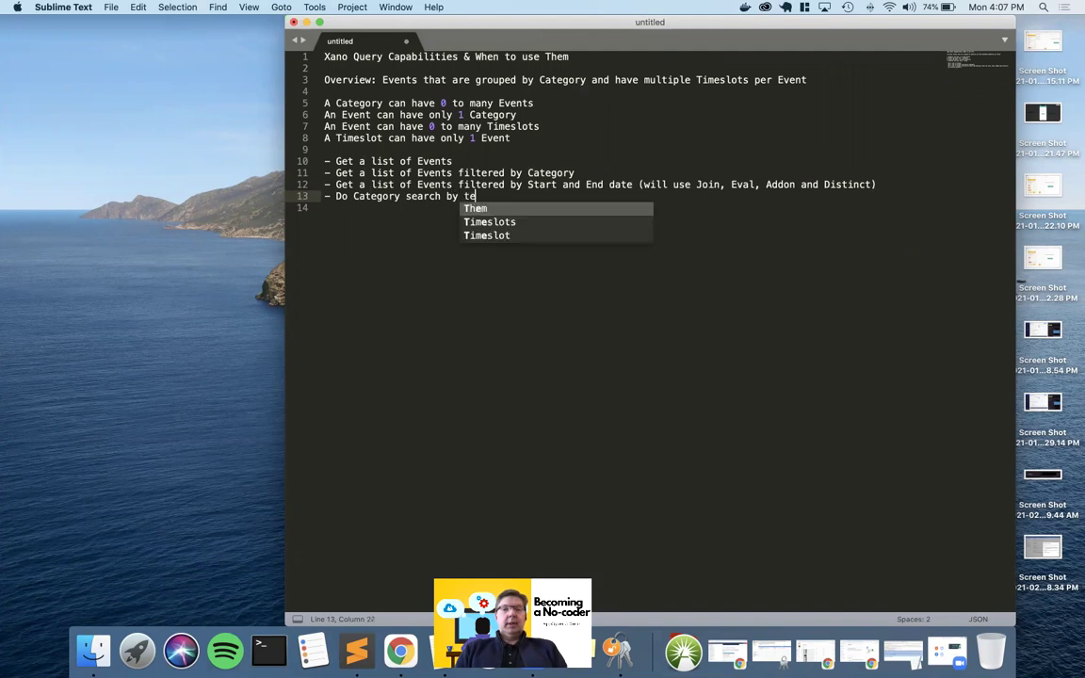
{"action": "type", "text": "xt (filter app"}
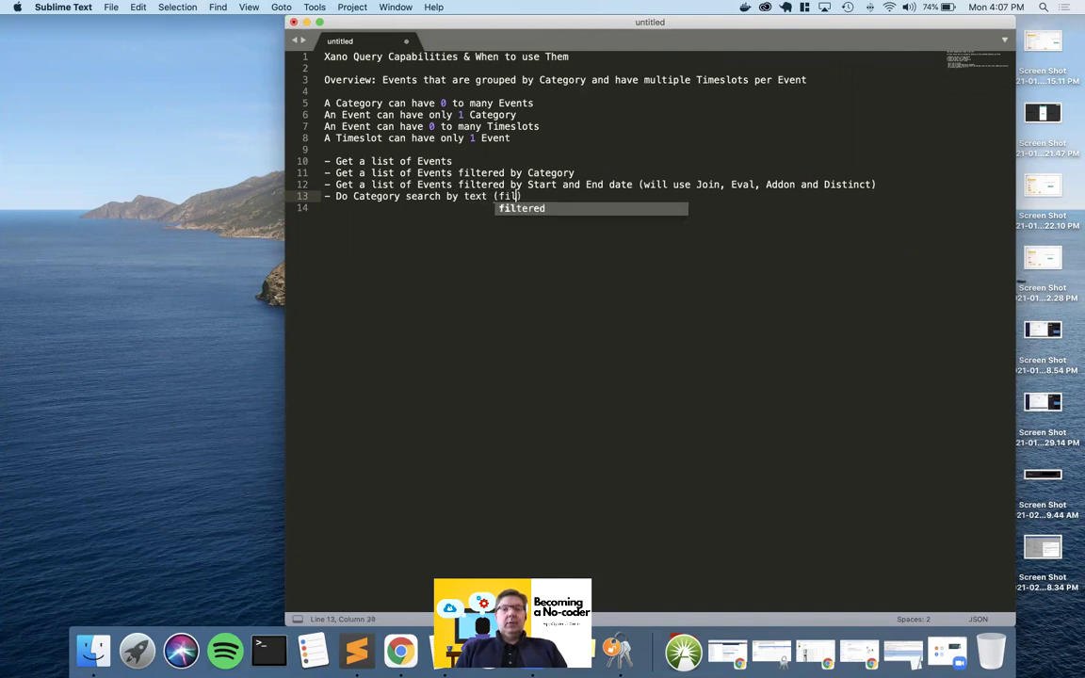
{"action": "type", "text": "ro"}
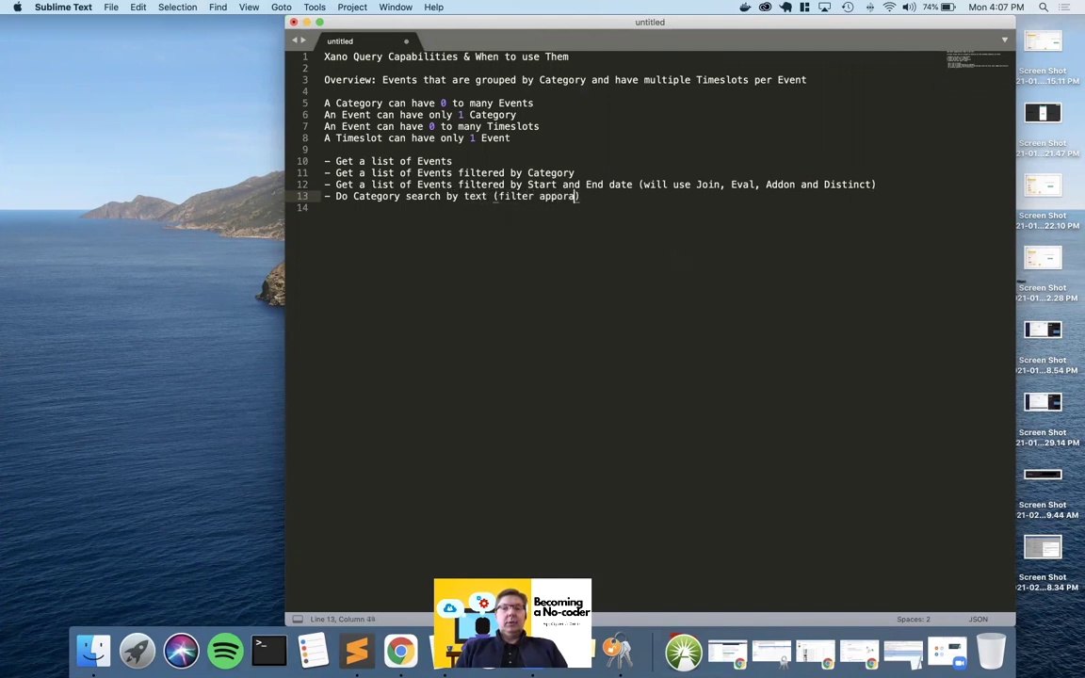
{"action": "key", "text": "BackSpace"}
{"action": "key", "text": "BackSpace"}
{"action": "key", "text": "BackSpace"}
{"action": "type", "text": "roach -"}
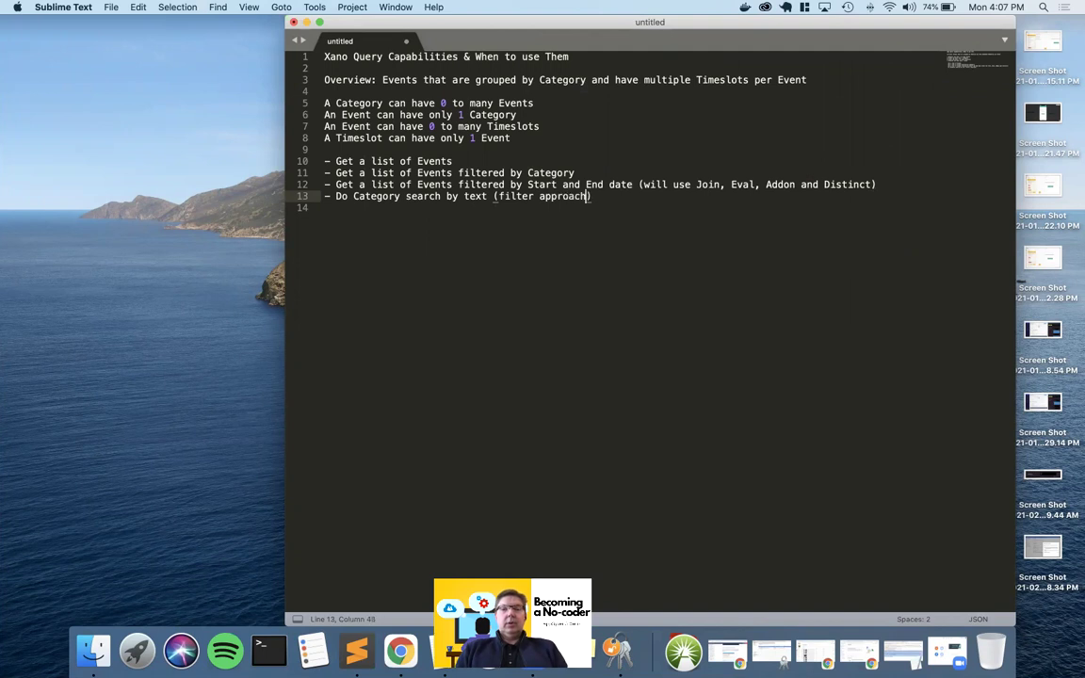
{"action": "type", "text": "- ilike"}
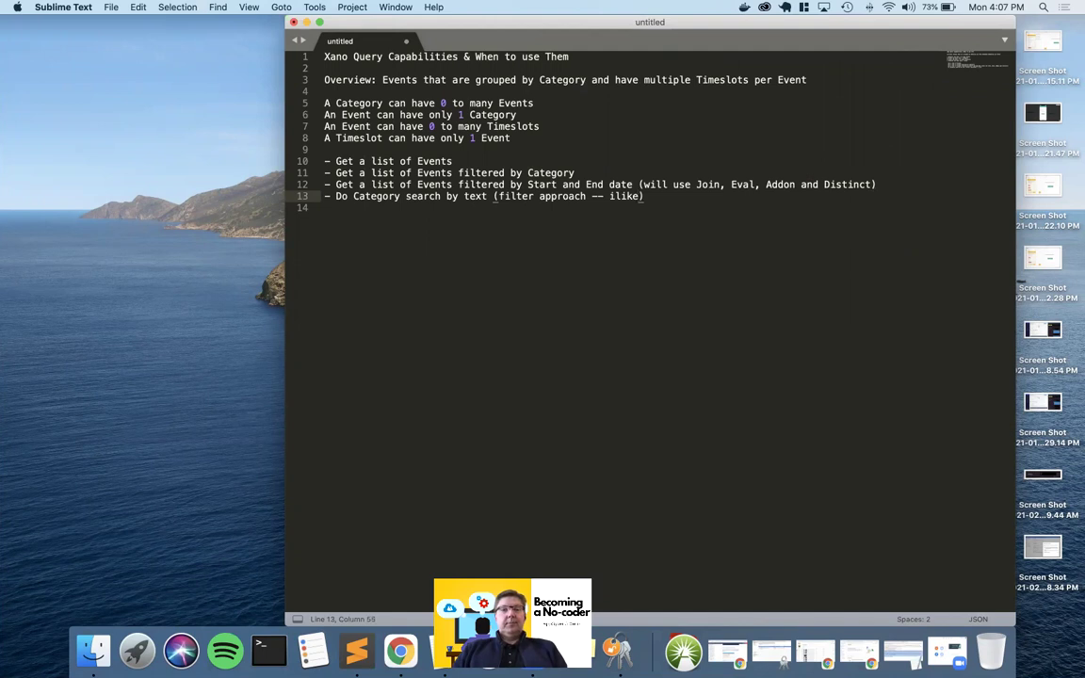
Back in Xano, add a custom query conditional on event.category_id to the Query all Records function.
{"action": "key", "text": "ctrl+Left"}
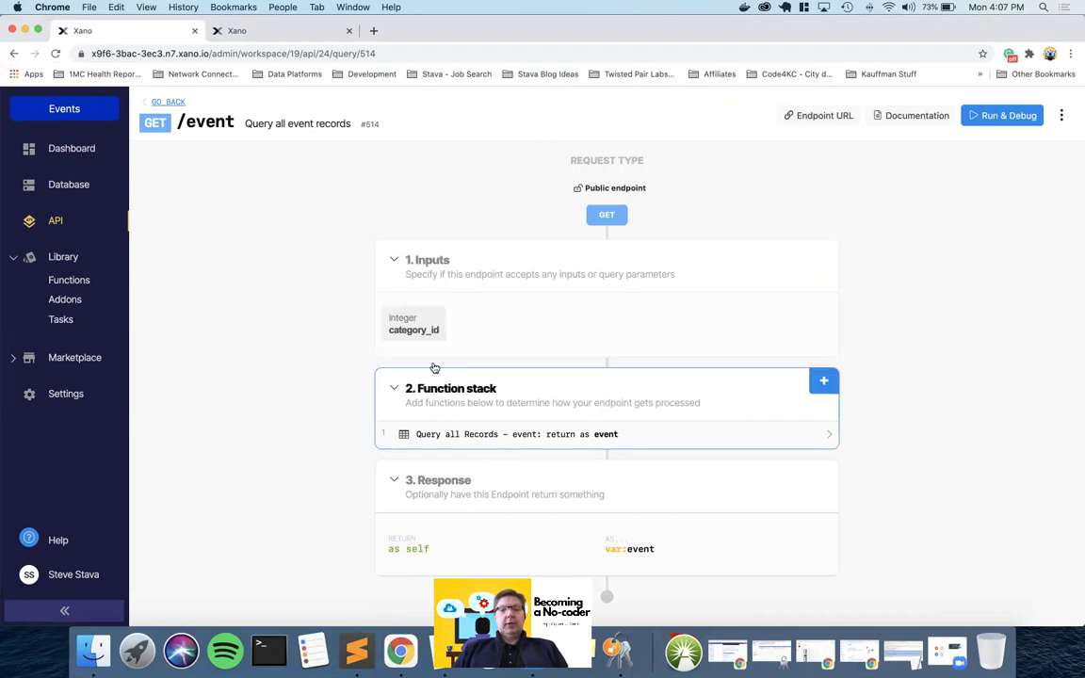
{"action": "left_click", "coordinate": [468, 434]}
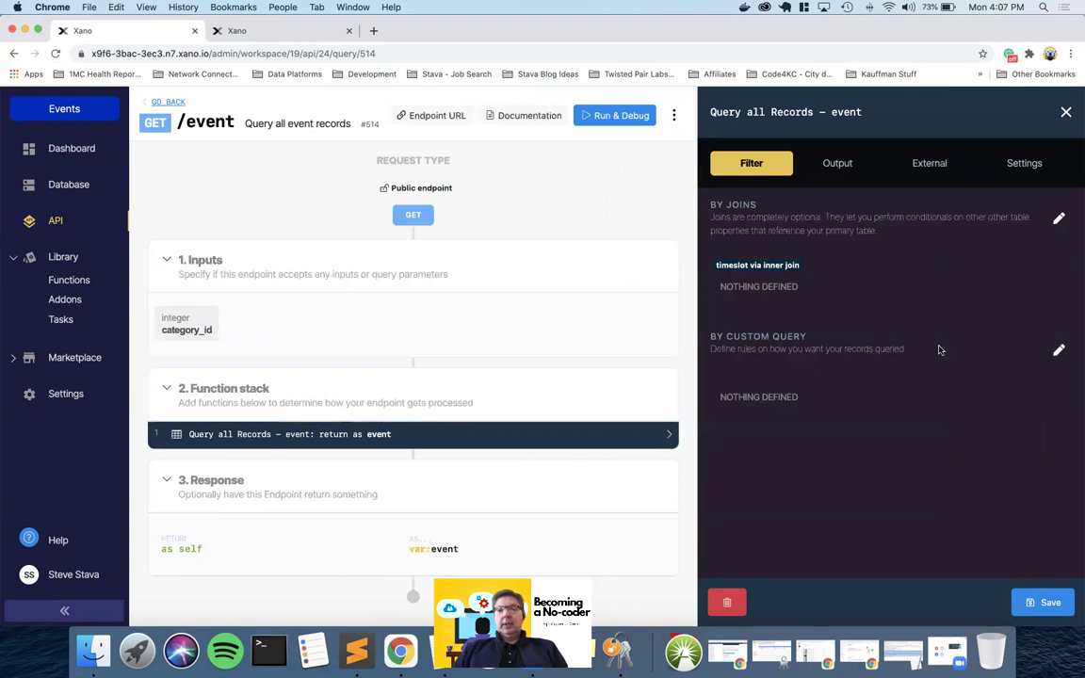
{"action": "left_click", "coordinate": [1059, 352]}
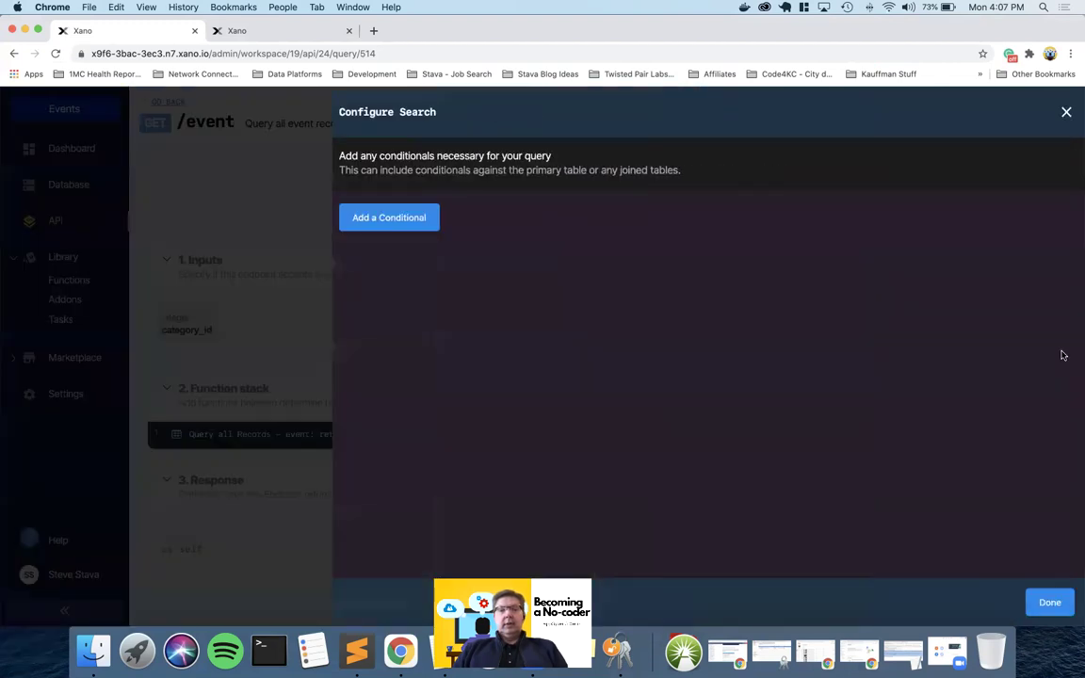
{"action": "left_click", "coordinate": [385, 224]}
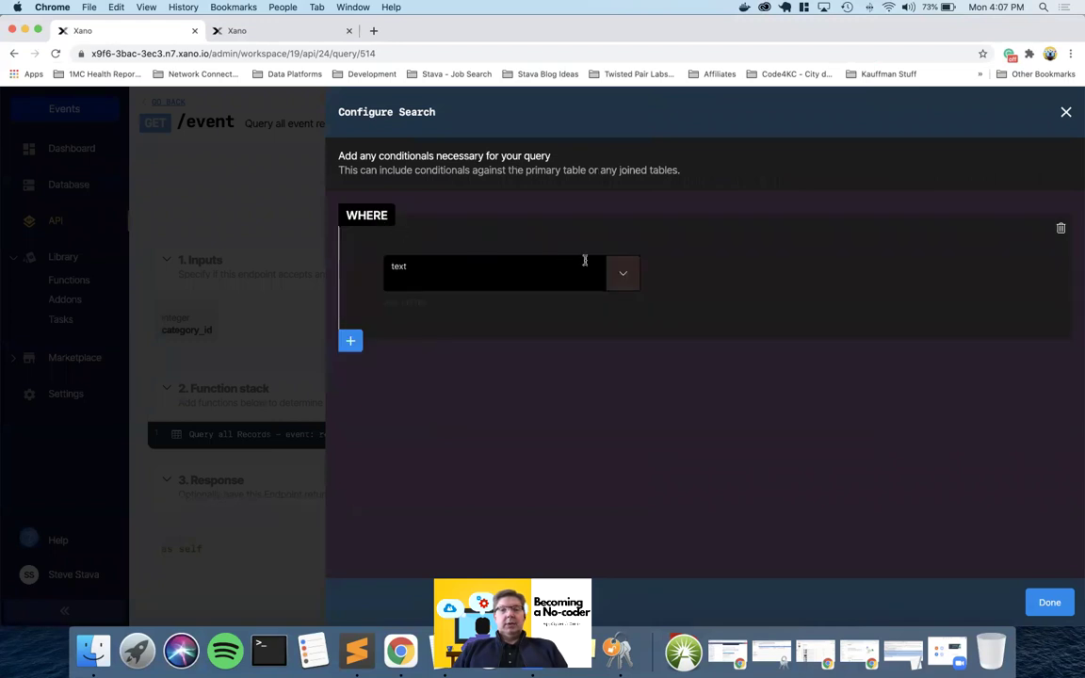
{"action": "left_click", "coordinate": [621, 276]}
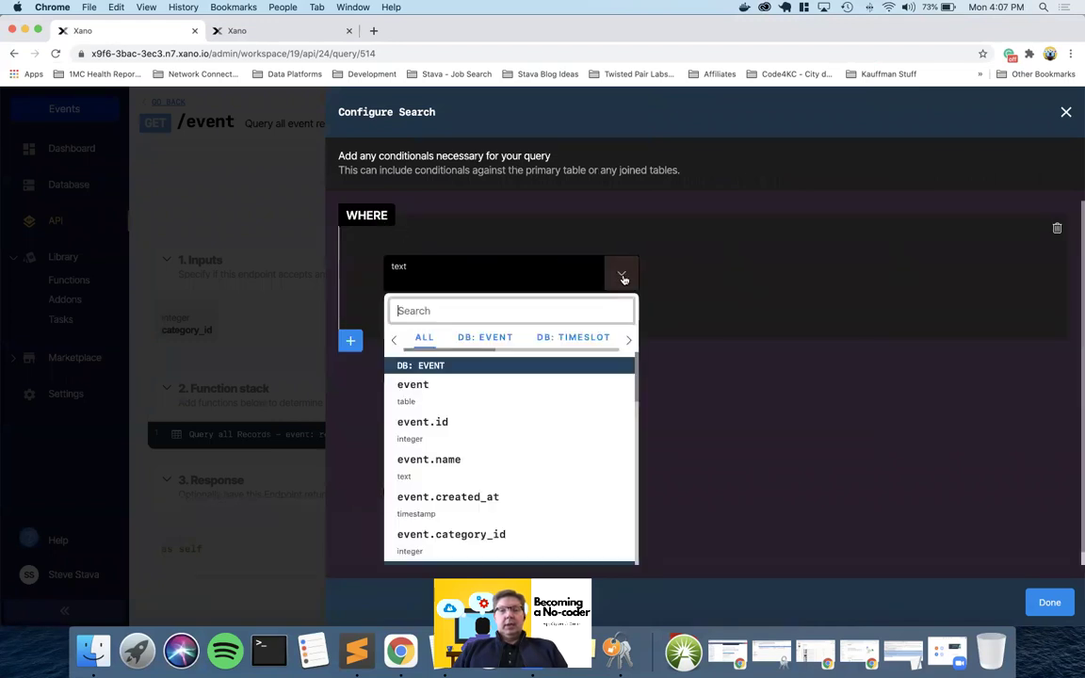
{"action": "left_click", "coordinate": [483, 339]}
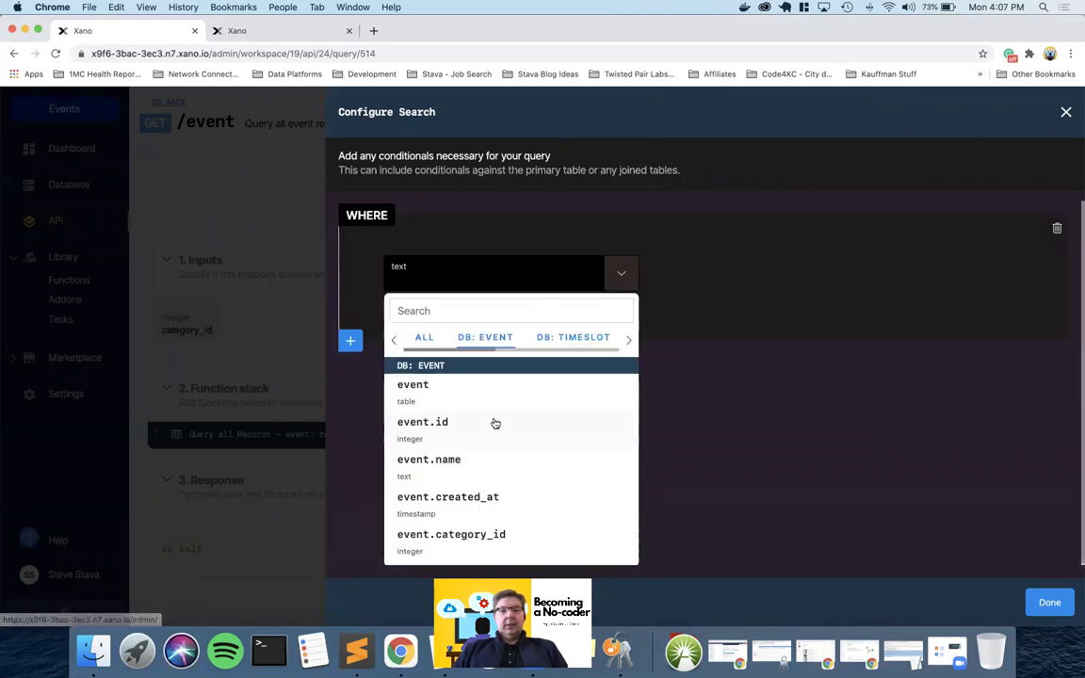
{"action": "left_click", "coordinate": [461, 532]}
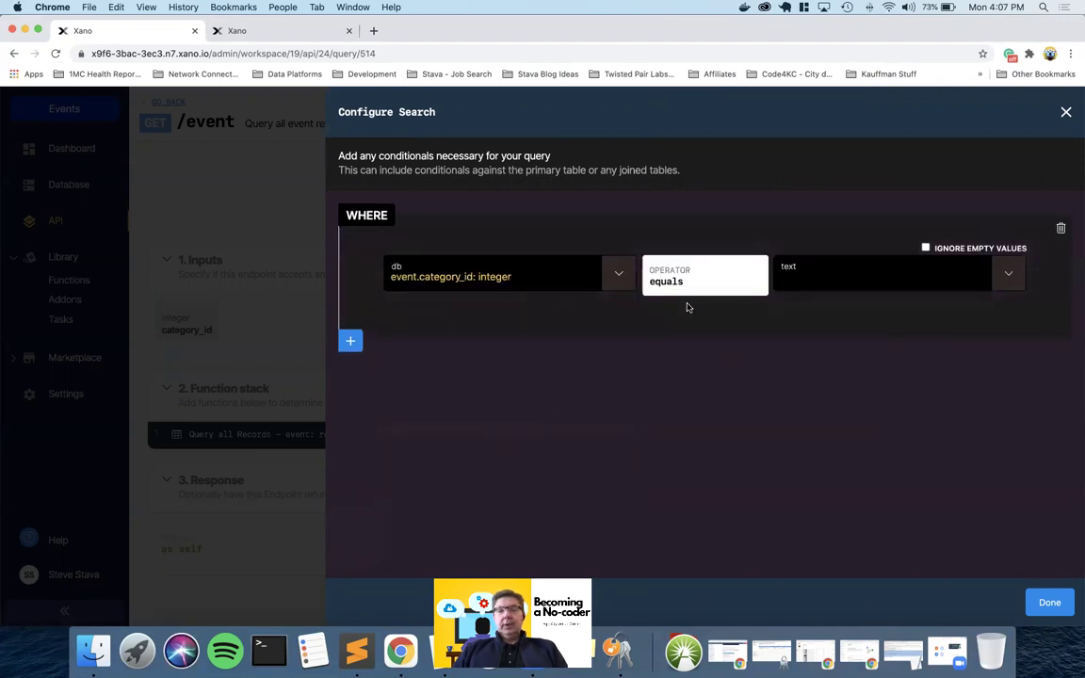
Compare event.category_id with the category_id input using the equals operator and save the function.
{"action": "left_click", "coordinate": [1006, 275]}
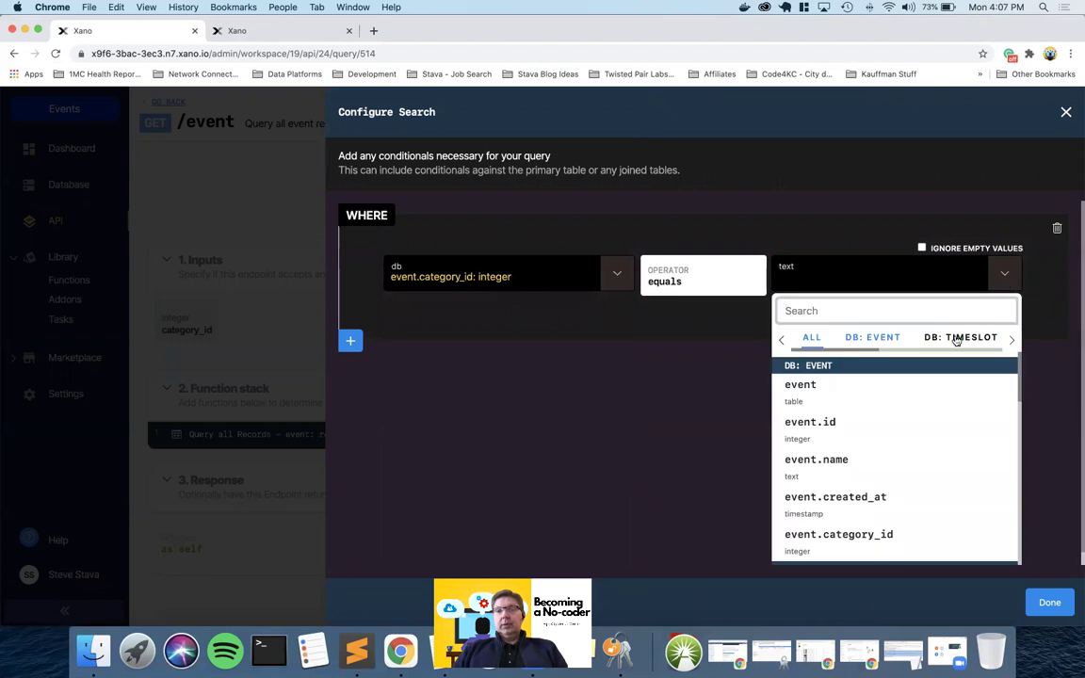
{"action": "scroll", "coordinate": [956, 339], "scroll_direction": "right", "scroll_amount": 2}
{"action": "left_click", "coordinate": [905, 339]}
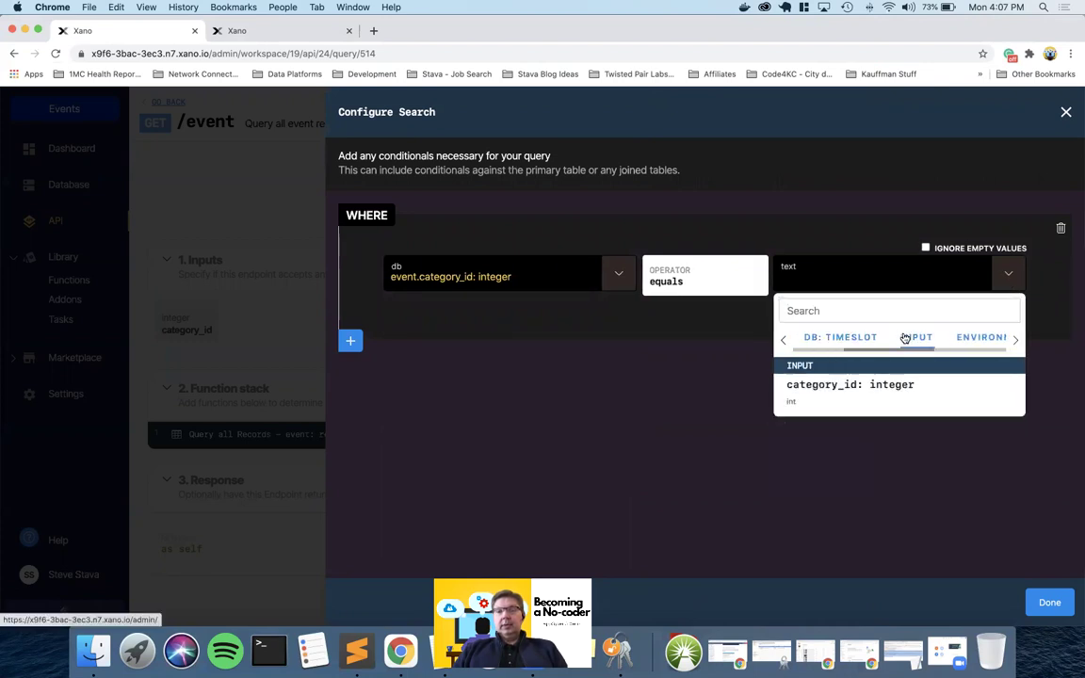
{"action": "left_click", "coordinate": [830, 384]}
{"action": "left_click", "coordinate": [1045, 603]}
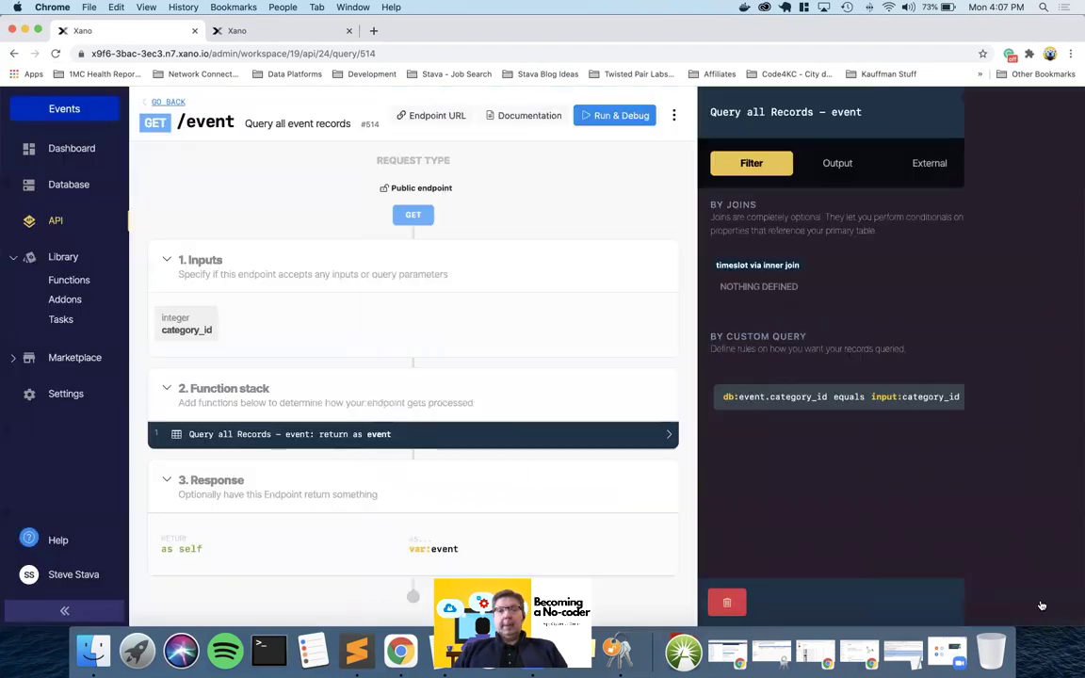
{"action": "left_click", "coordinate": [1046, 603]}
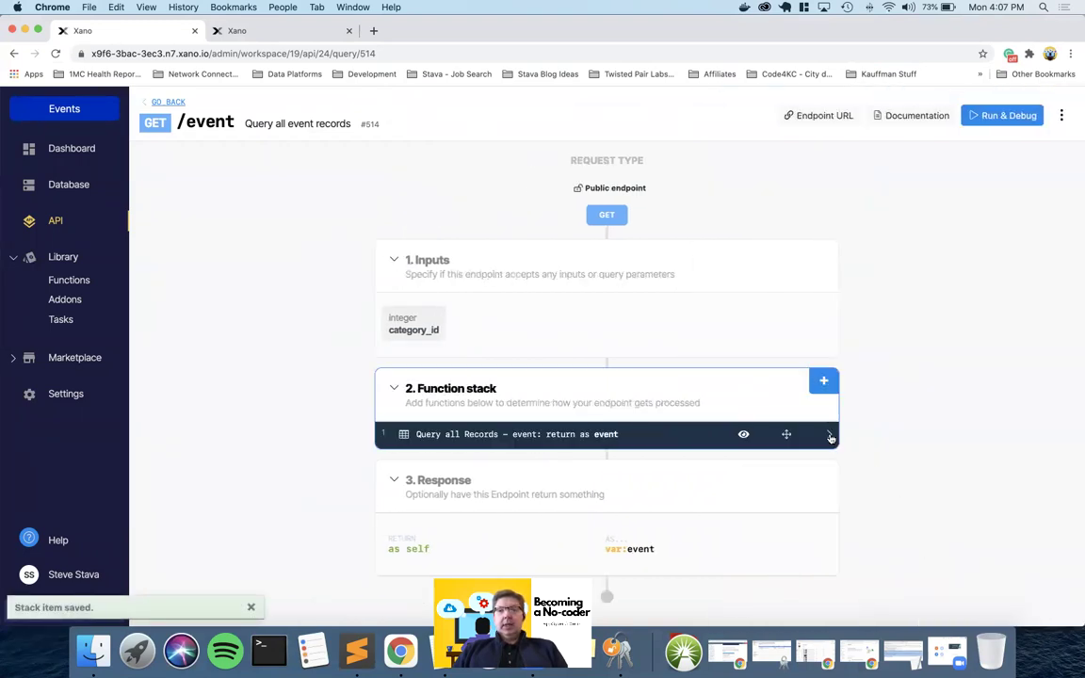
Run the GET /event endpoint with category_id set to 1.
{"action": "left_click", "coordinate": [1002, 115]}
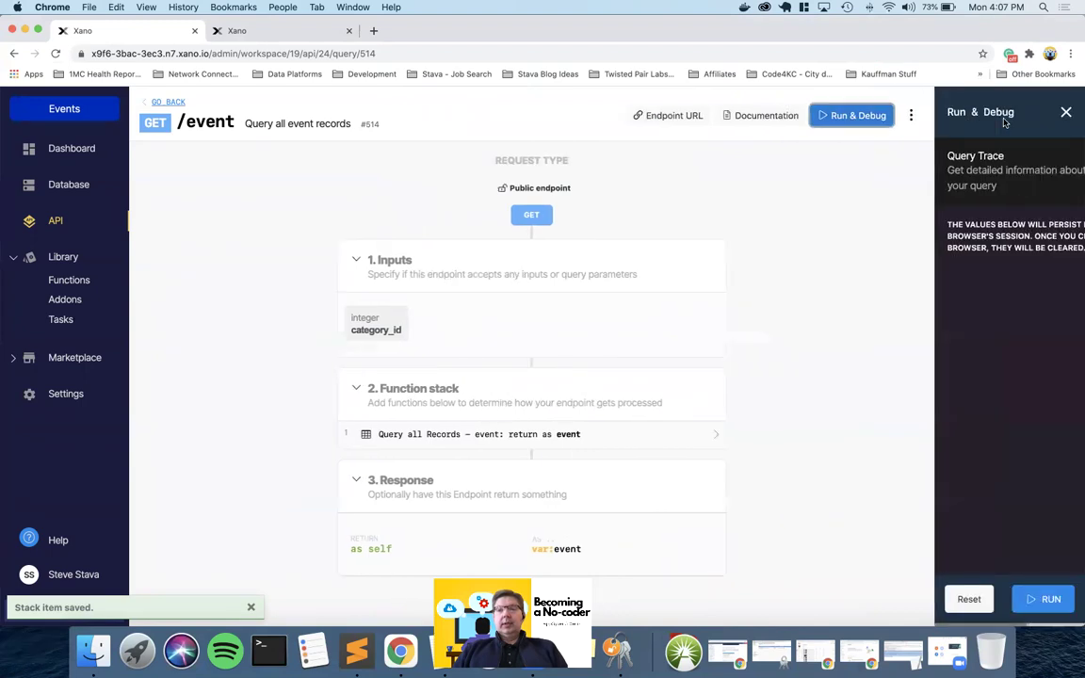
{"action": "left_click", "coordinate": [836, 259]}
{"action": "key", "text": "BackSpace"}
{"action": "type", "text": "1"}
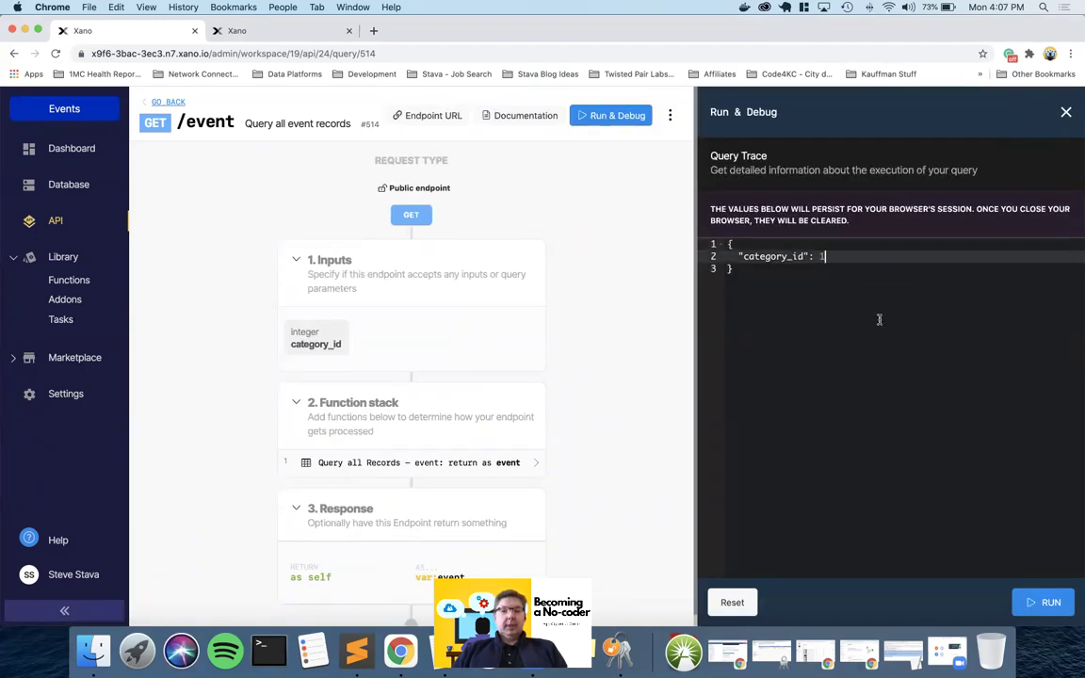
{"action": "left_click", "coordinate": [1030, 601]}
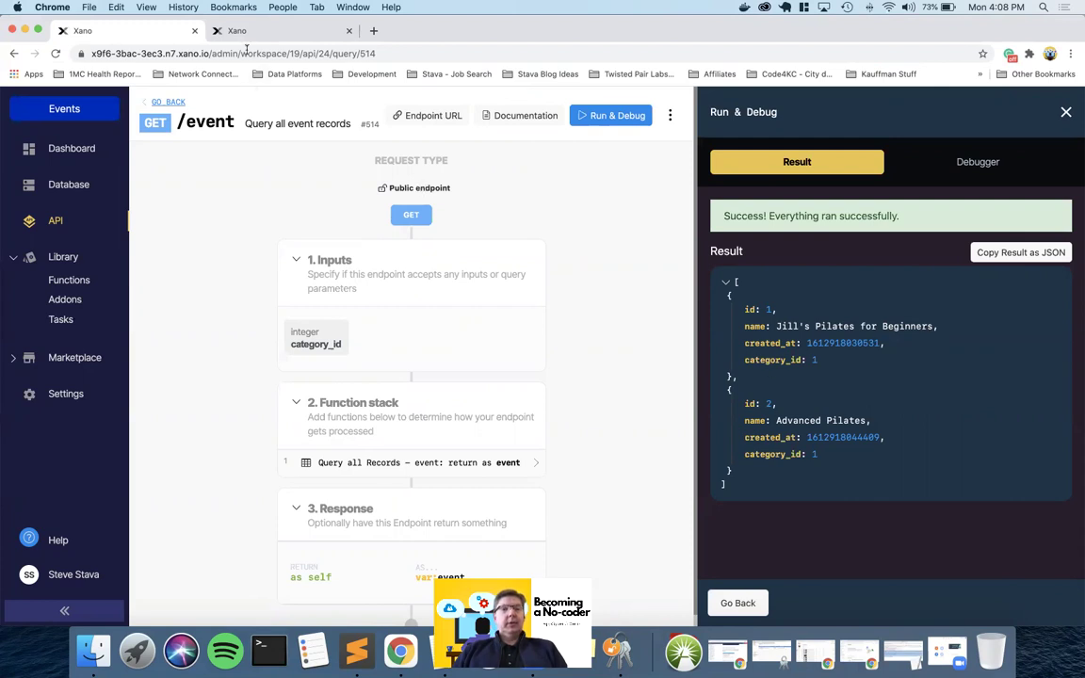
Check the category table for the names belonging to the category IDs and return to the endpoint.
{"action": "left_click", "coordinate": [224, 31]}
{"action": "left_click", "coordinate": [306, 184]}
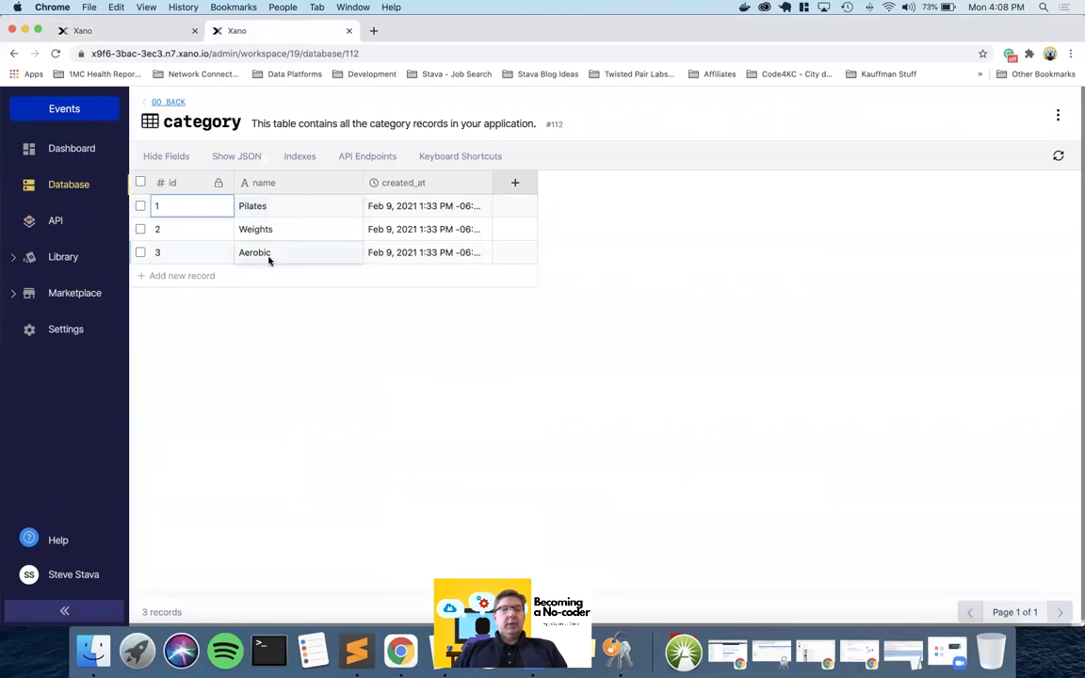
{"action": "left_click", "coordinate": [143, 33]}
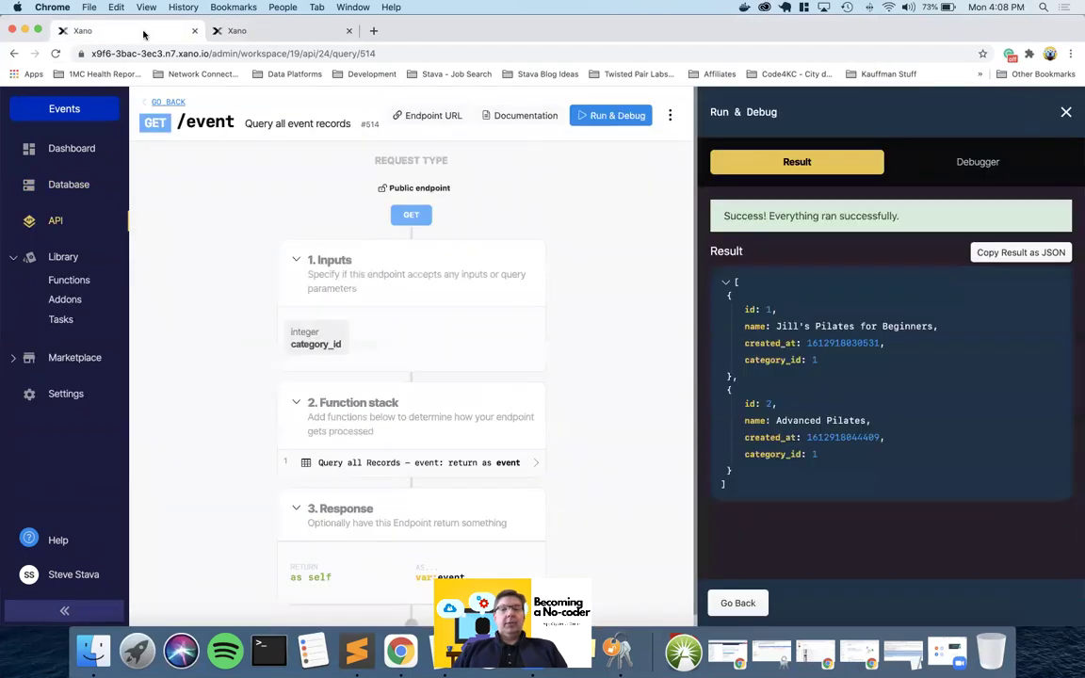
Rerun the GET /event endpoint with category_id 3, review the returned events and close the debugger.
{"action": "left_click", "coordinate": [724, 605]}
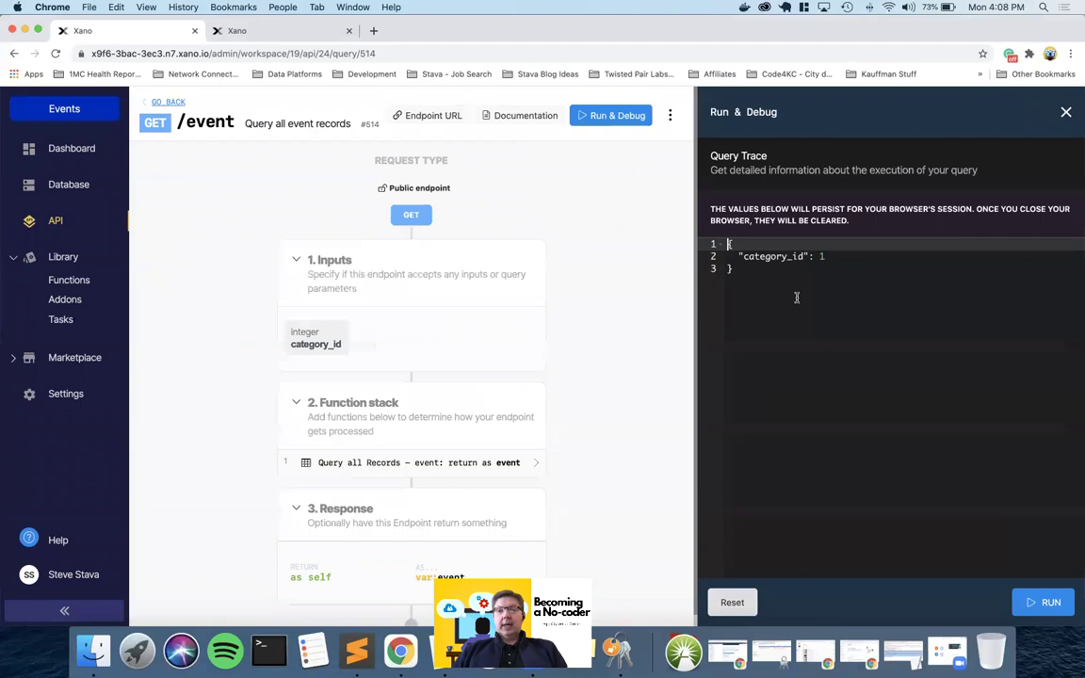
{"action": "left_click", "coordinate": [830, 259]}
{"action": "key", "text": "BackSpace"}
{"action": "type", "text": "3"}
{"action": "left_click", "coordinate": [1028, 602]}
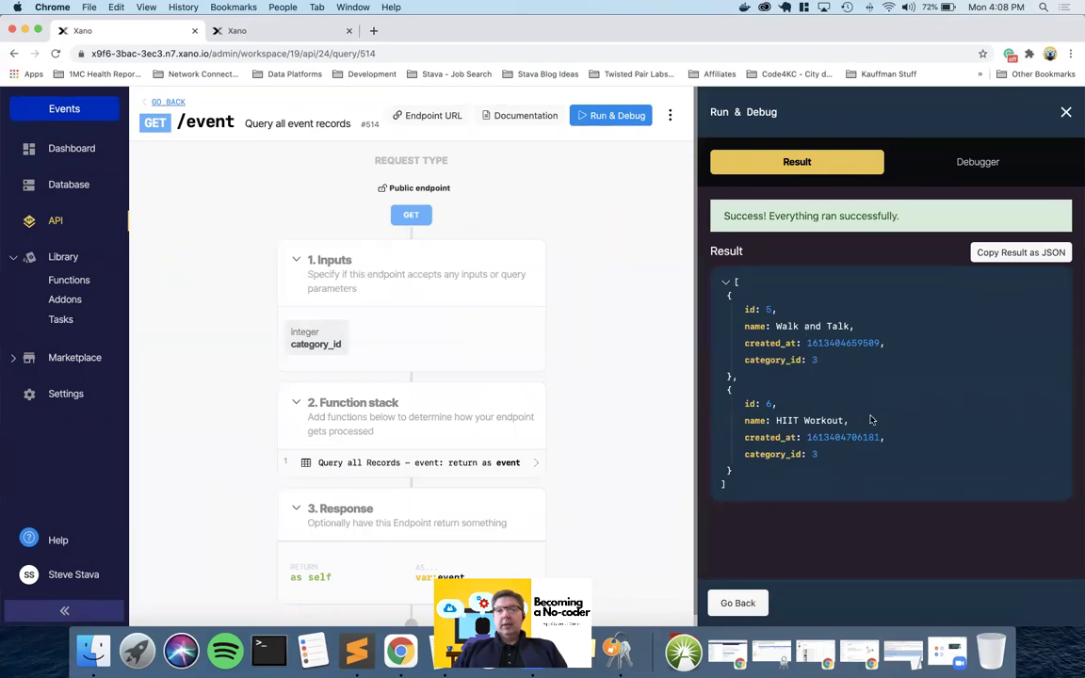
{"action": "left_click", "coordinate": [1066, 113]}
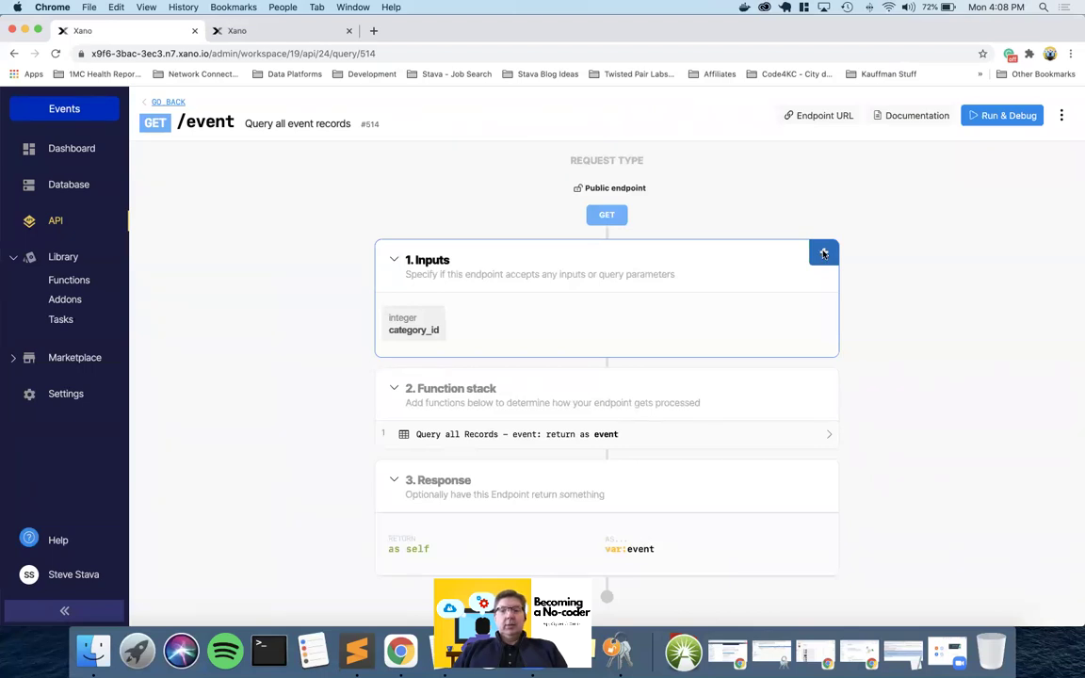
Add two timestamp inputs named date_start and date_end to the GET /event endpoint.
{"action": "left_click", "coordinate": [823, 253]}
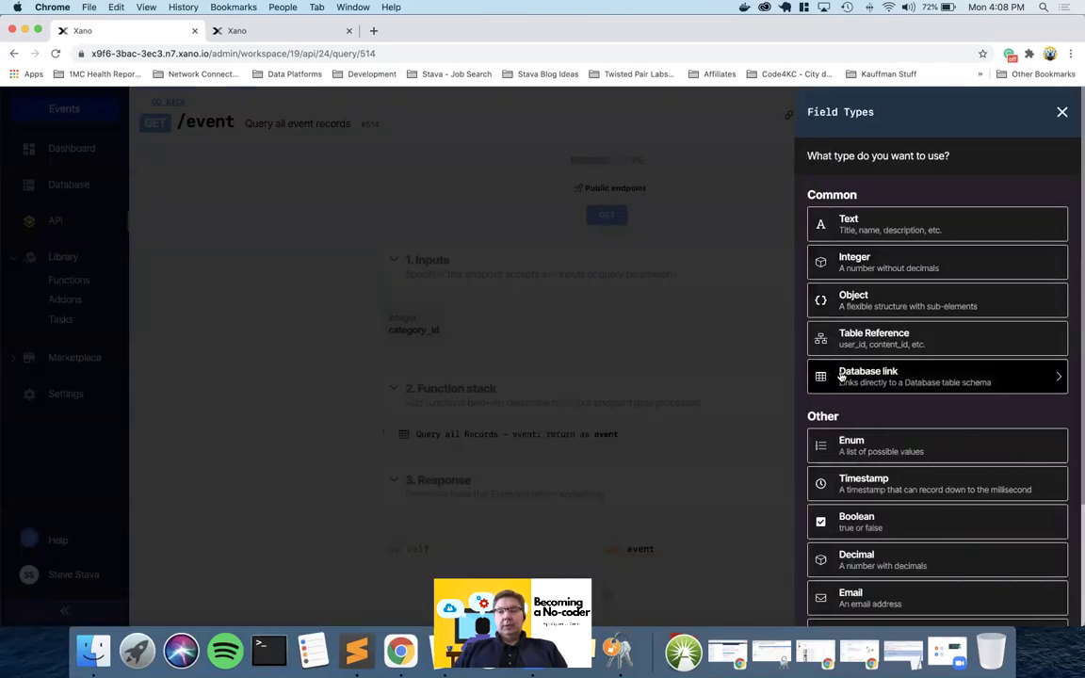
{"action": "left_click", "coordinate": [860, 485]}
{"action": "type", "text": "date_start"}
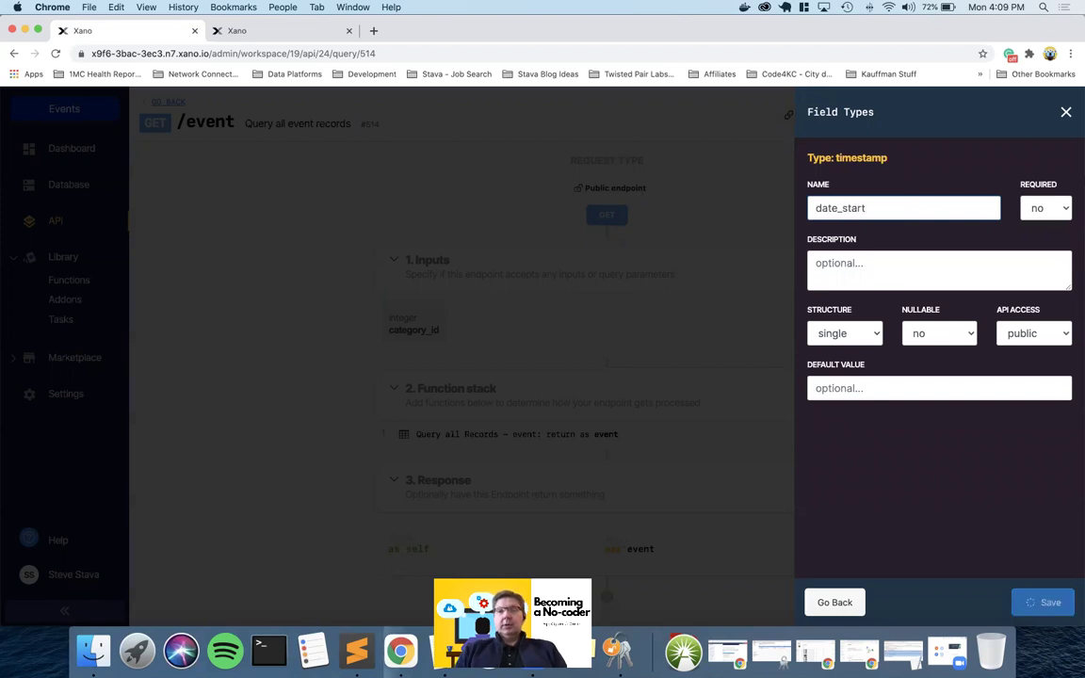
{"action": "left_click", "coordinate": [1043, 601]}
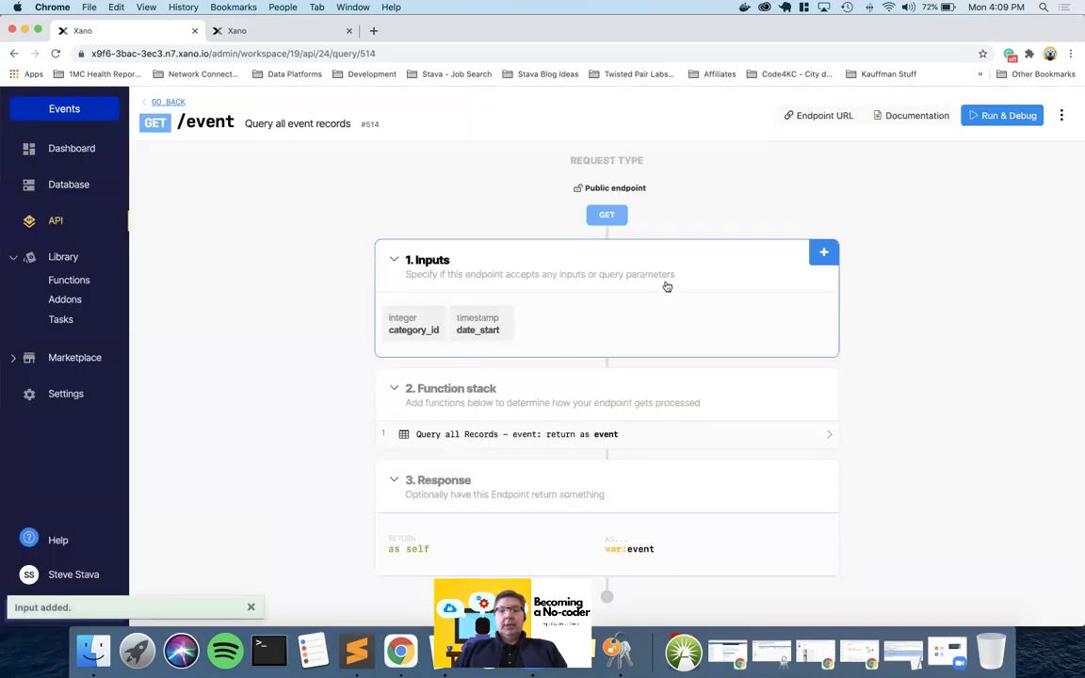
{"action": "left_click", "coordinate": [825, 250]}
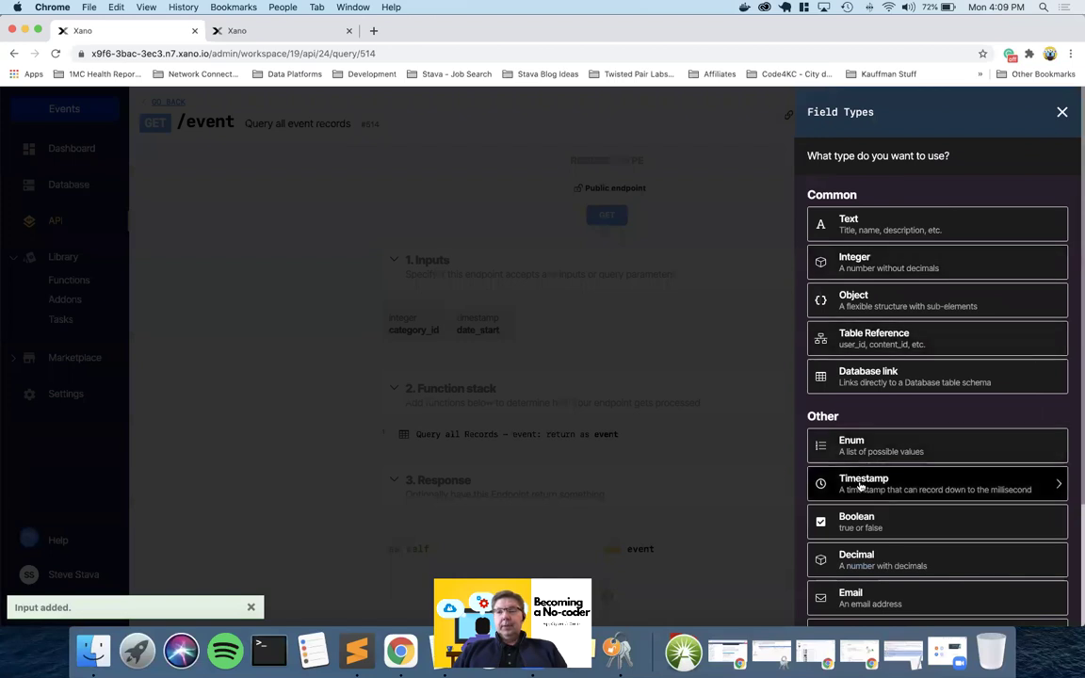
{"action": "left_click", "coordinate": [861, 485]}
{"action": "type", "text": "date_end"}
{"action": "left_click", "coordinate": [1042, 601]}
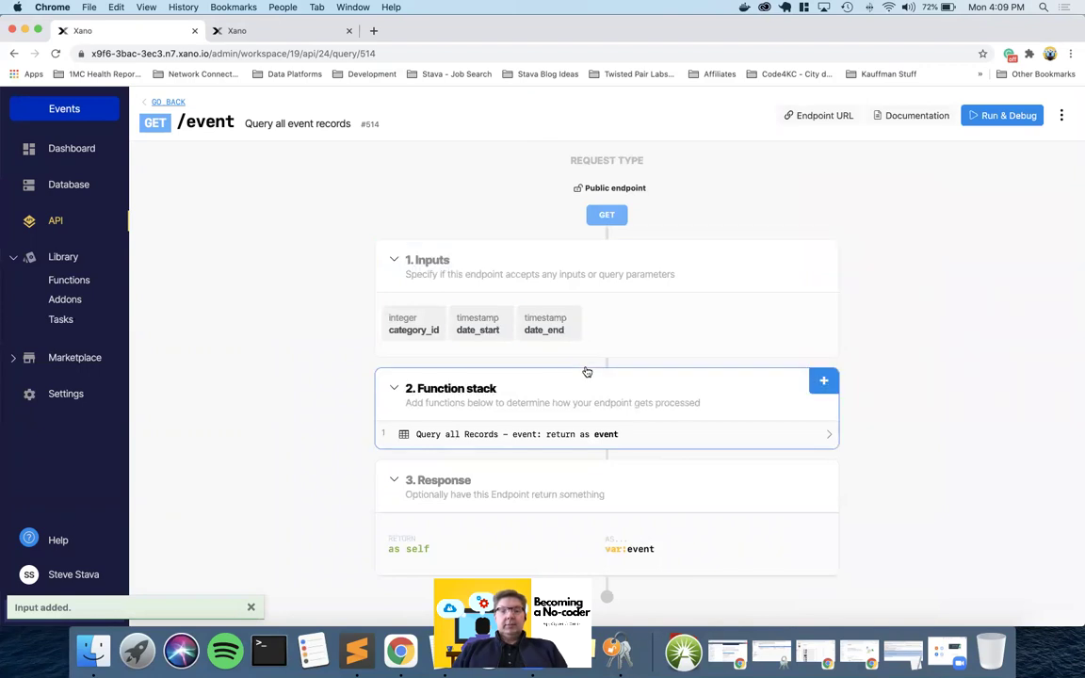
{"action": "left_click", "coordinate": [542, 435]}
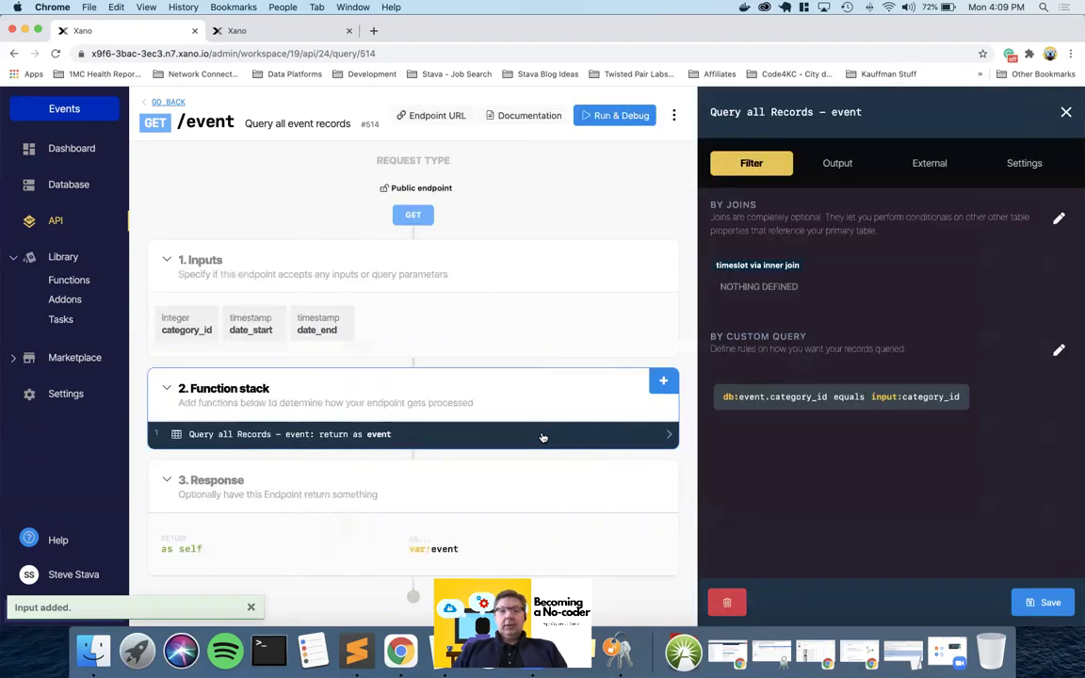
{"action": "left_click", "coordinate": [1058, 350]}
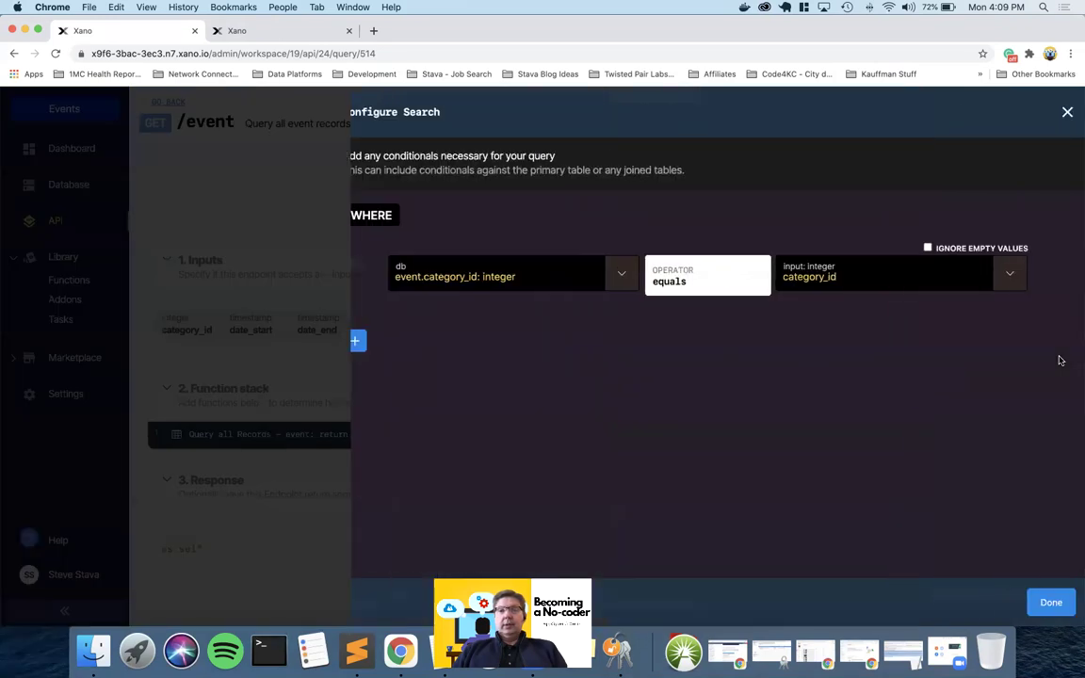
{"action": "left_click", "coordinate": [349, 343]}
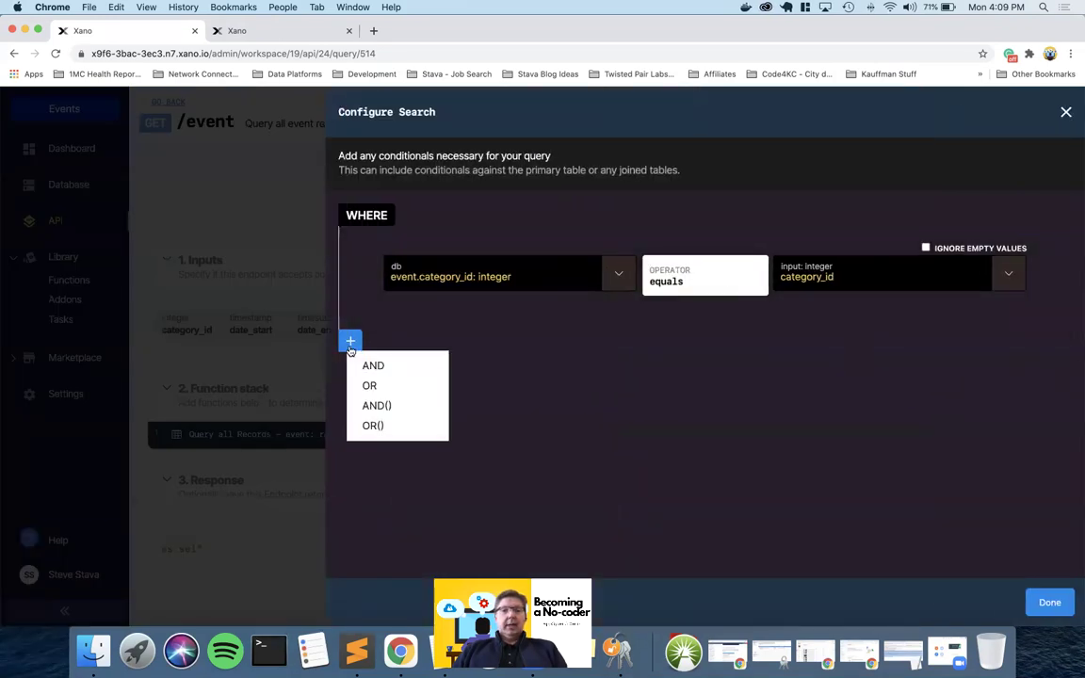
{"action": "left_click", "coordinate": [370, 365]}
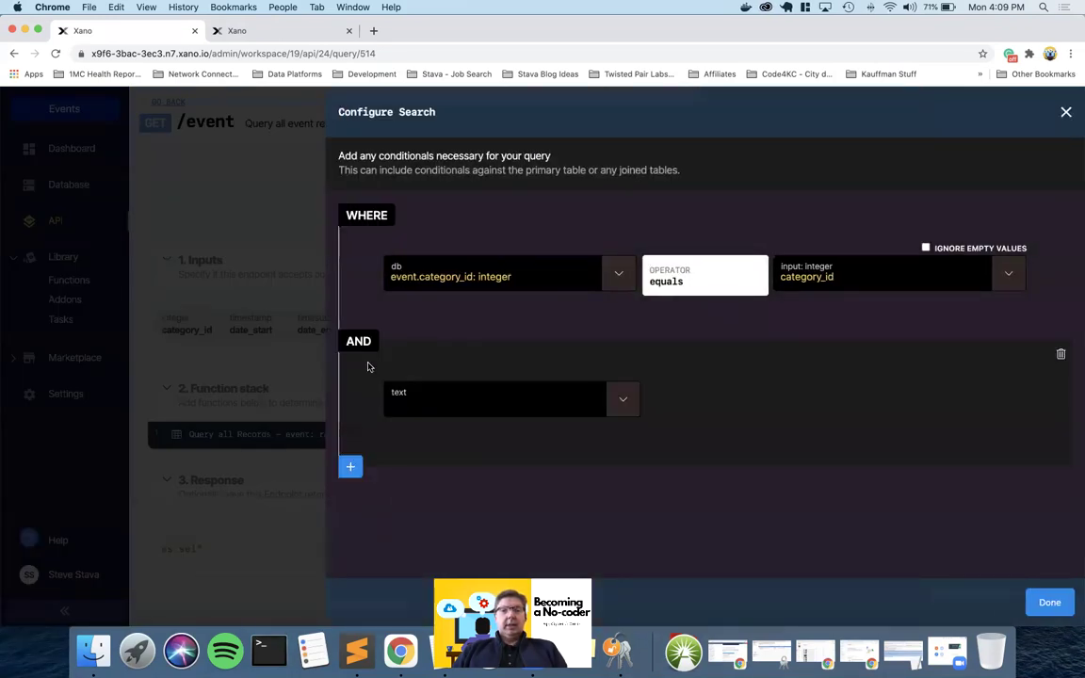
{"action": "left_click", "coordinate": [620, 403]}
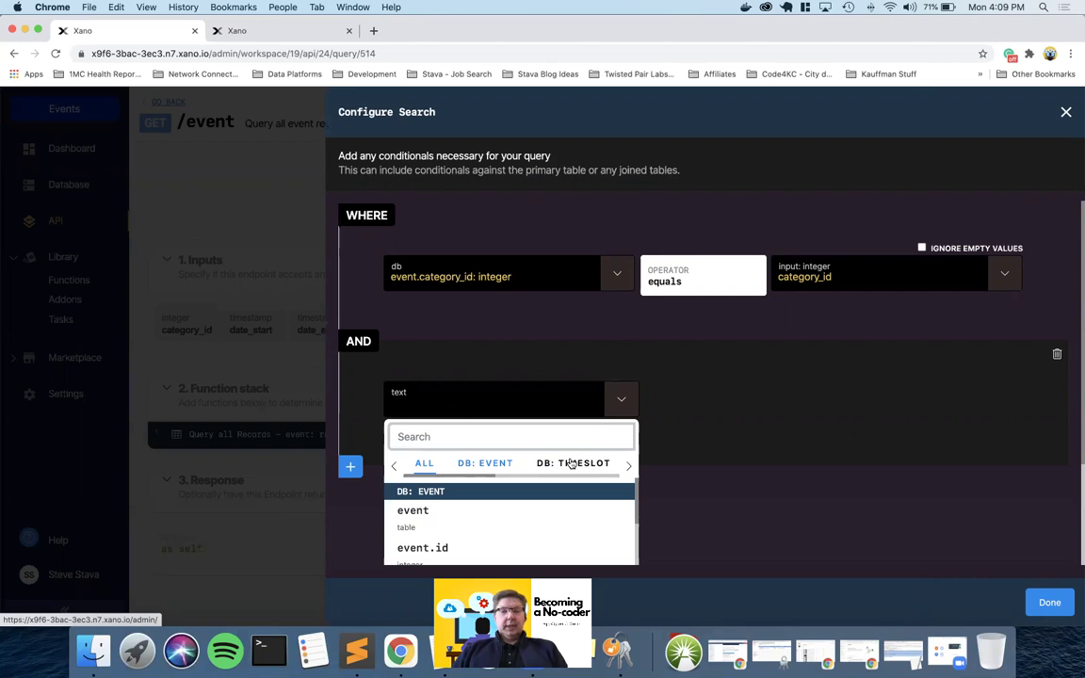
{"action": "scroll", "coordinate": [644, 477], "scroll_direction": "down", "scroll_amount": 3}
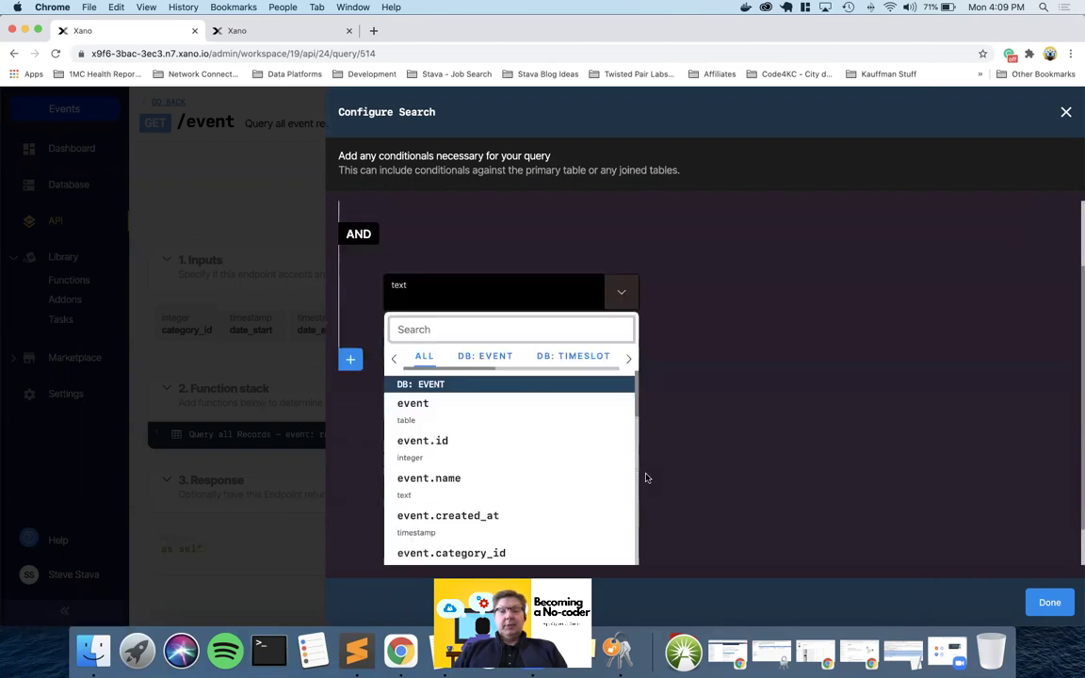
{"action": "left_click", "coordinate": [758, 429]}
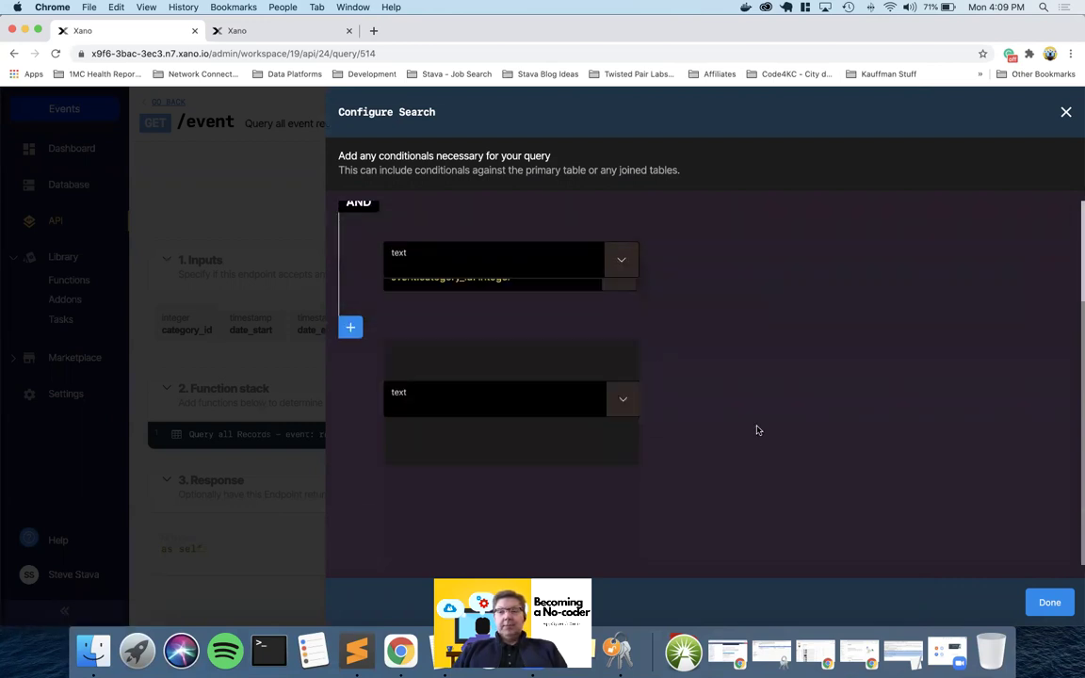
{"action": "scroll", "coordinate": [758, 429], "scroll_direction": "up", "scroll_amount": 3}
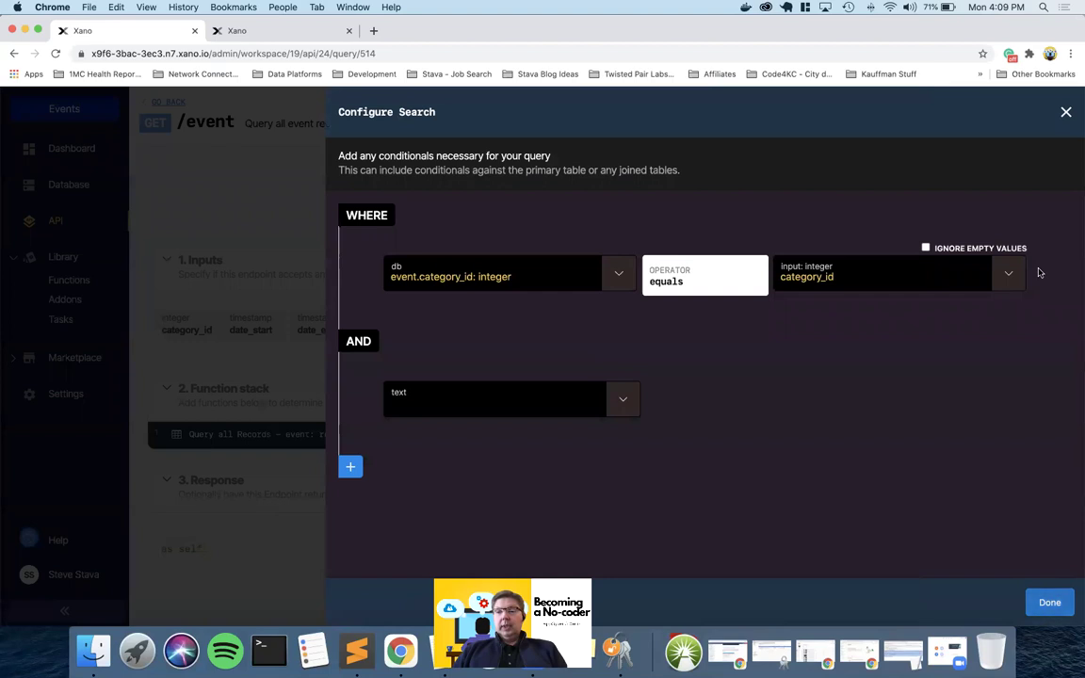
{"action": "left_click", "coordinate": [1065, 111]}
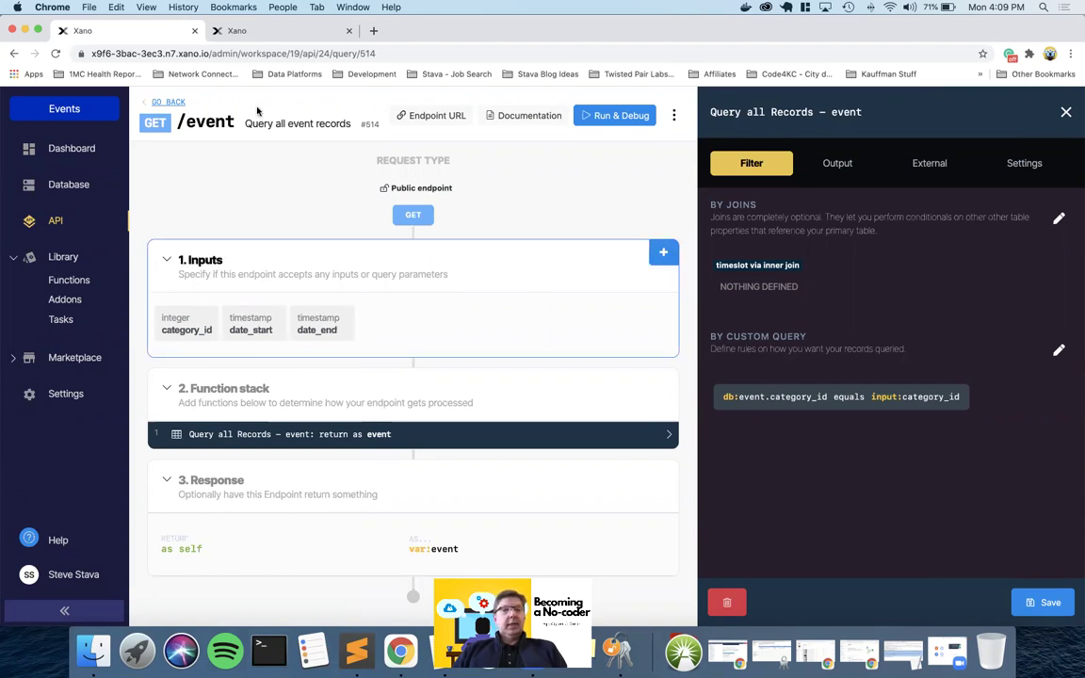
Check the field lists of the database tables for the event dates and return to the GET /event endpoint.
{"action": "left_click", "coordinate": [238, 37]}
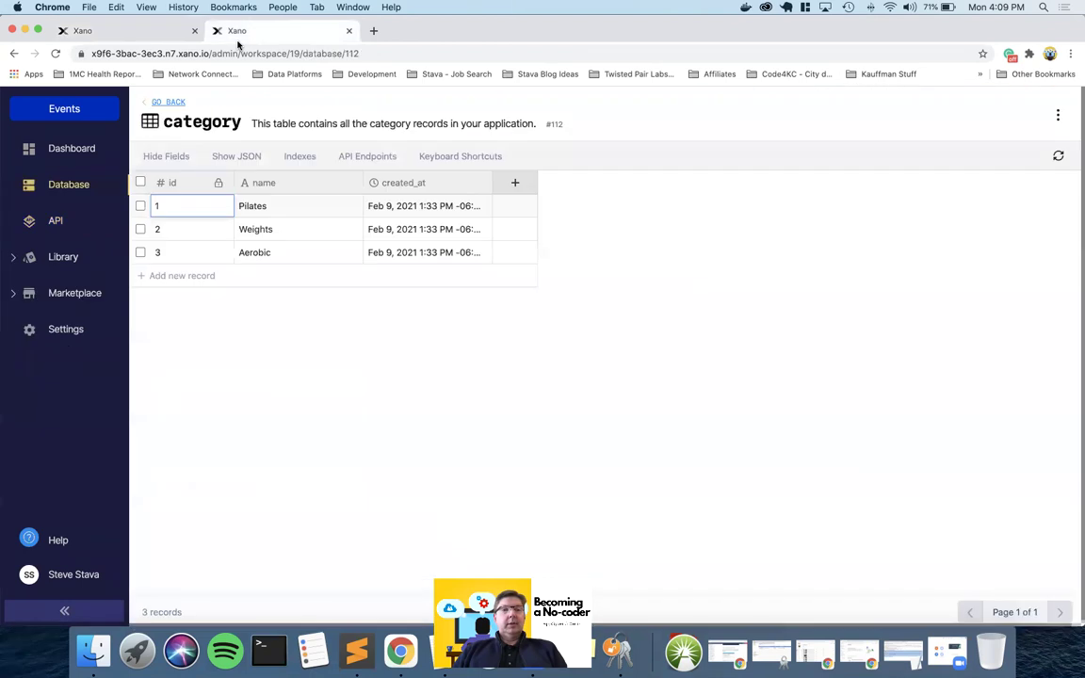
{"action": "left_click", "coordinate": [154, 100]}
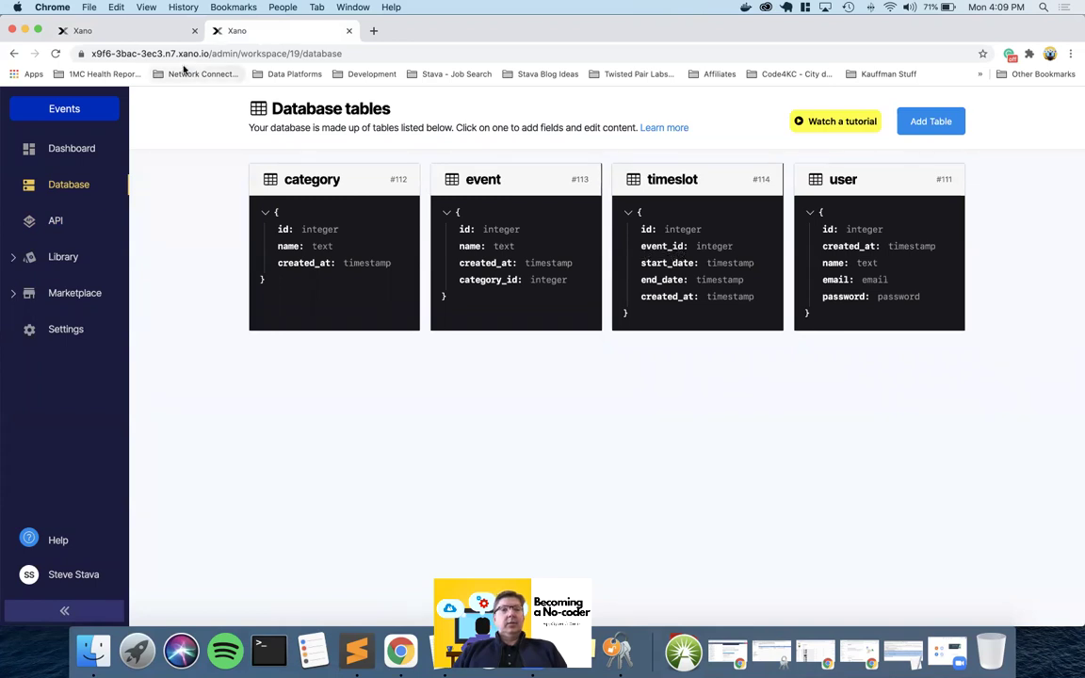
{"action": "left_click", "coordinate": [135, 33]}
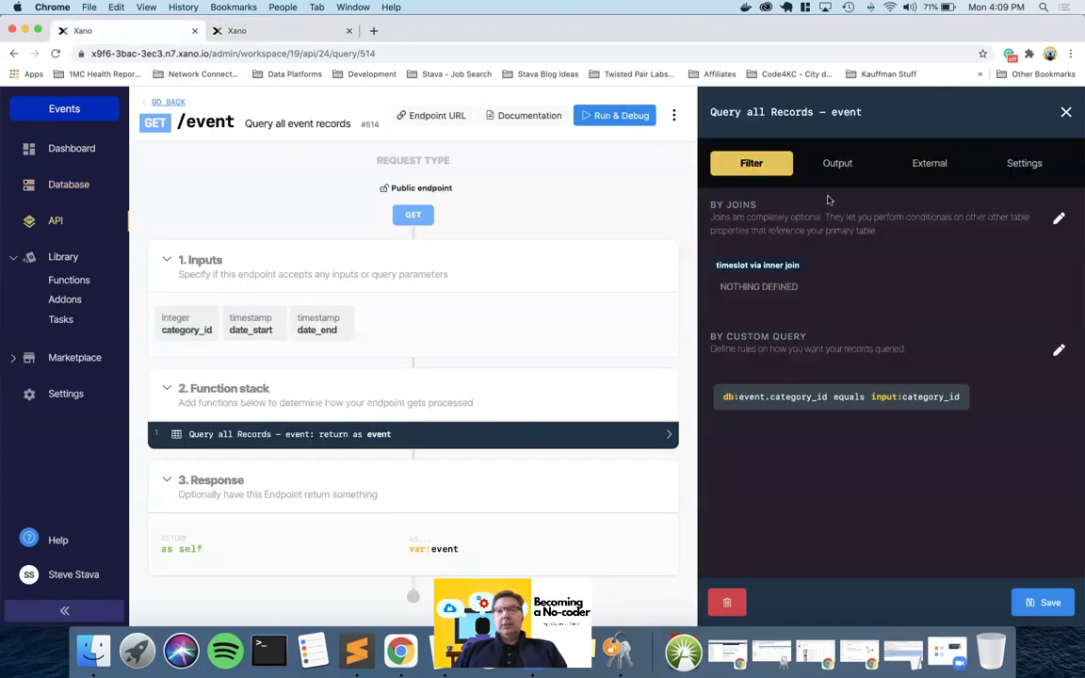
Add an inner join with the timeslot table to the event query.
{"action": "left_click", "coordinate": [1058, 217]}
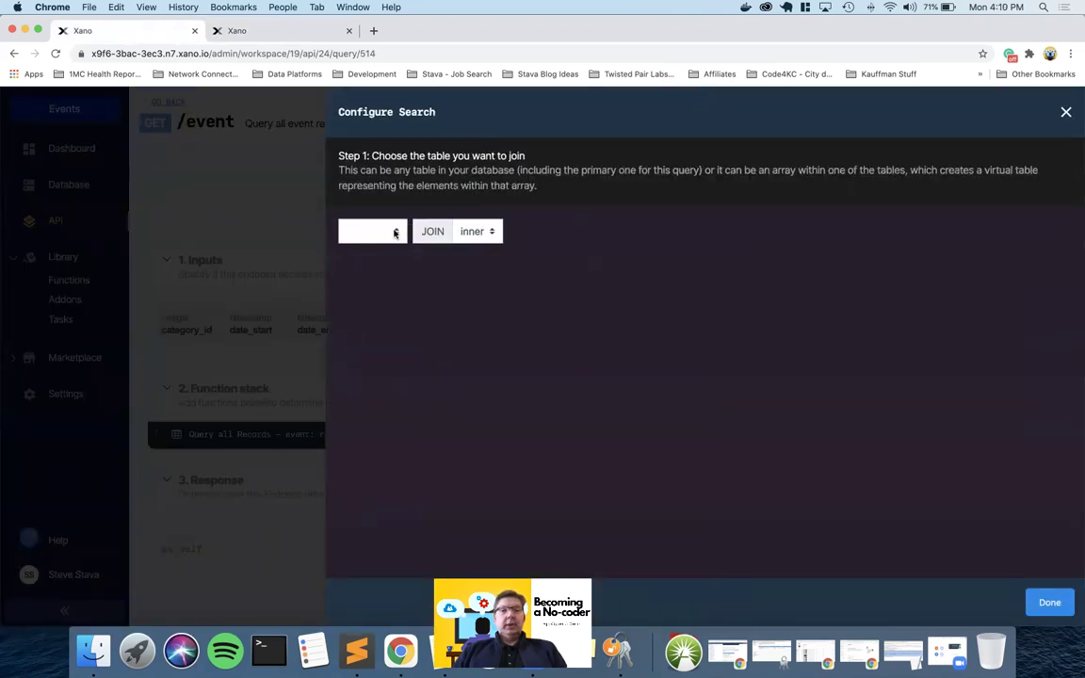
{"action": "left_click", "coordinate": [395, 232]}
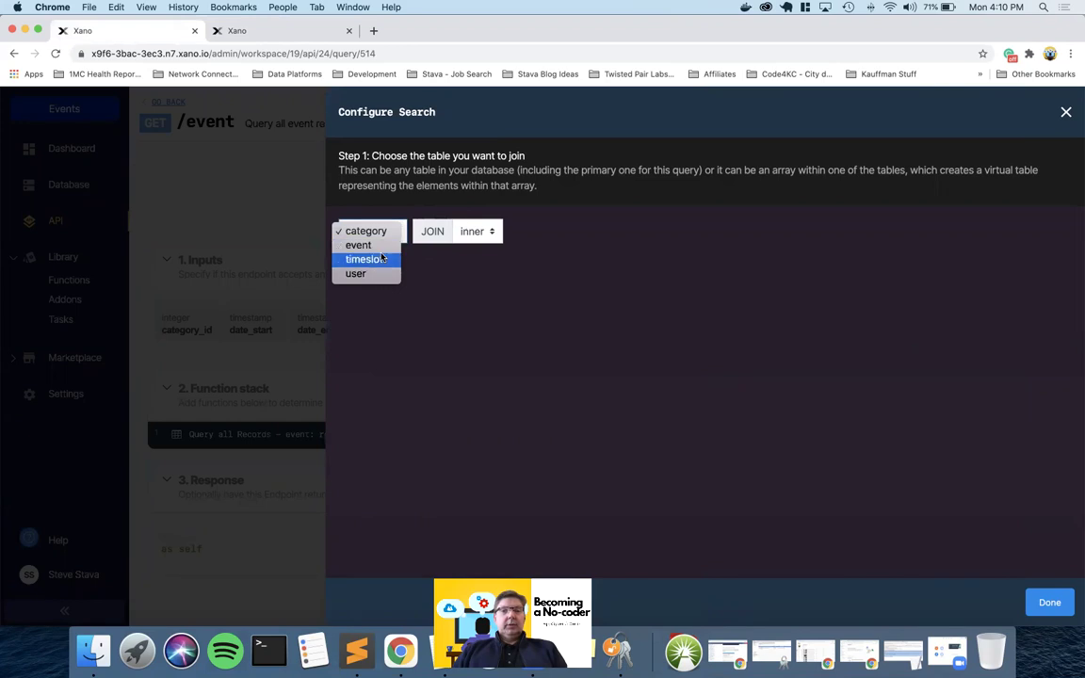
{"action": "left_click", "coordinate": [382, 257]}
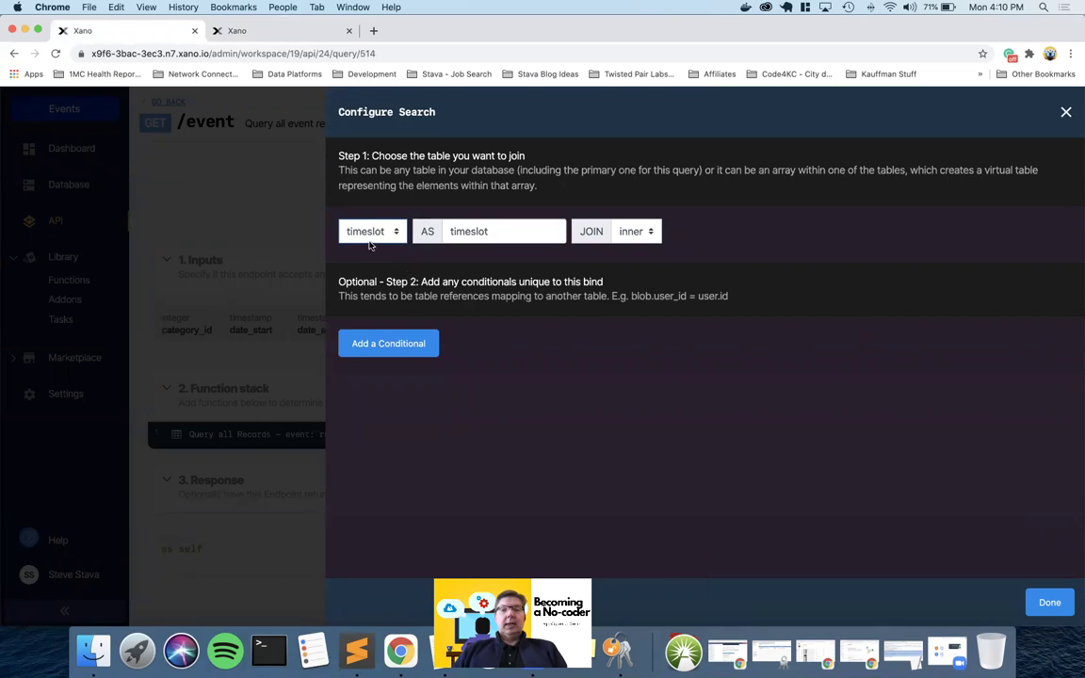
Give the new timeslot join the condition event.id equals timeslot.event_id and save the query function.
{"action": "left_click", "coordinate": [381, 346]}
{"action": "left_click", "coordinate": [621, 403]}
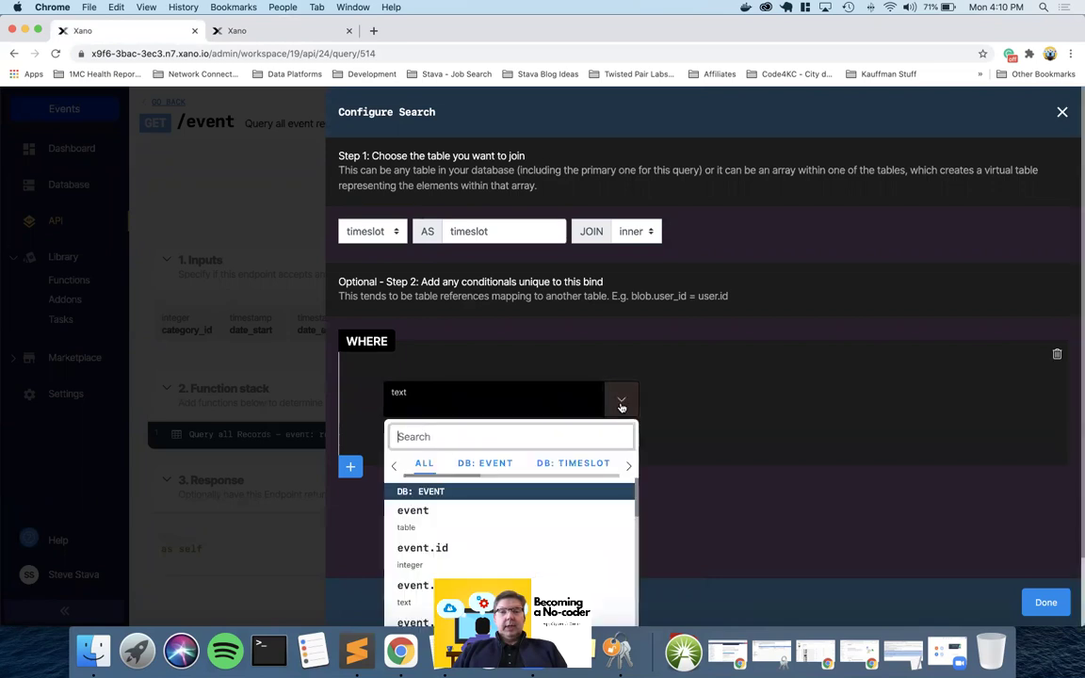
{"action": "left_click", "coordinate": [482, 388]}
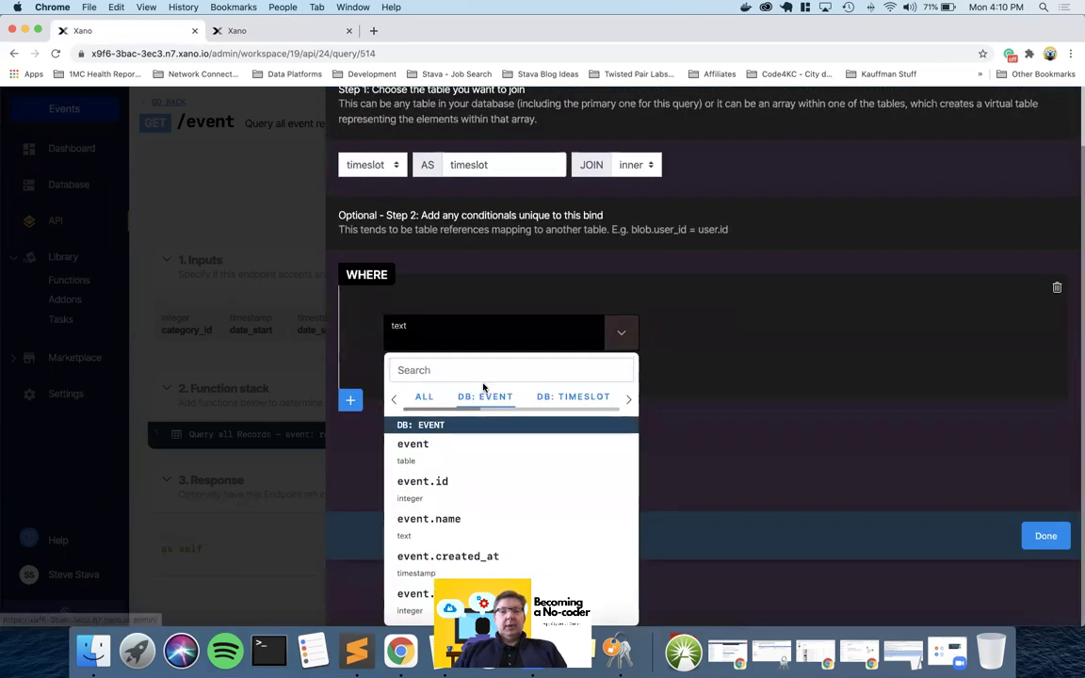
{"action": "left_click", "coordinate": [425, 482]}
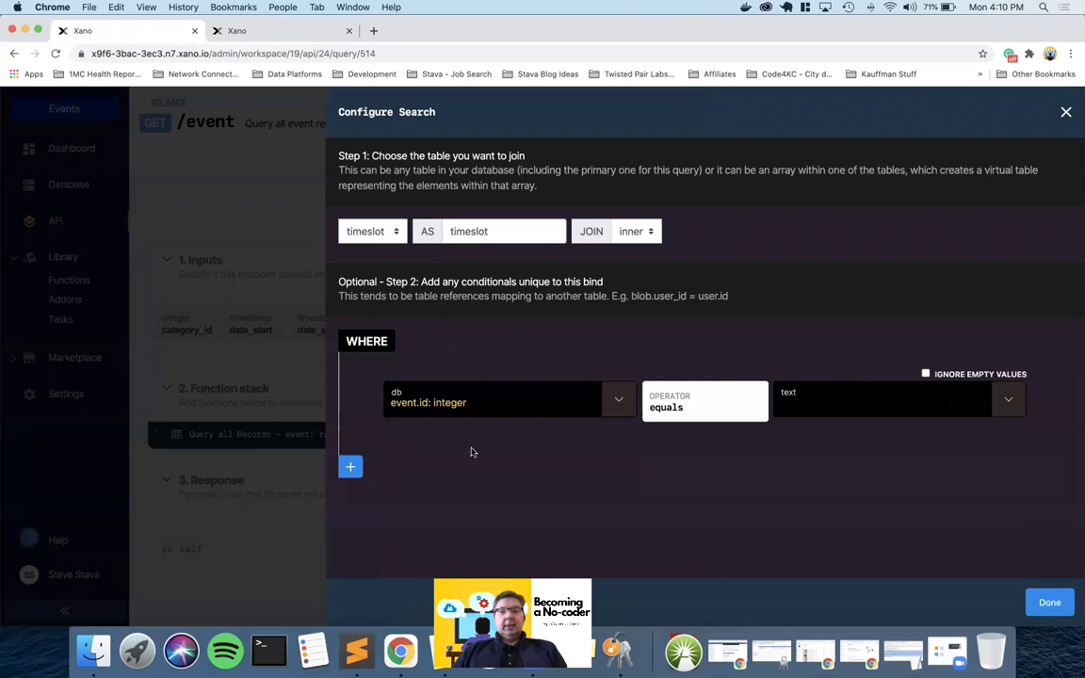
{"action": "left_click", "coordinate": [1010, 402]}
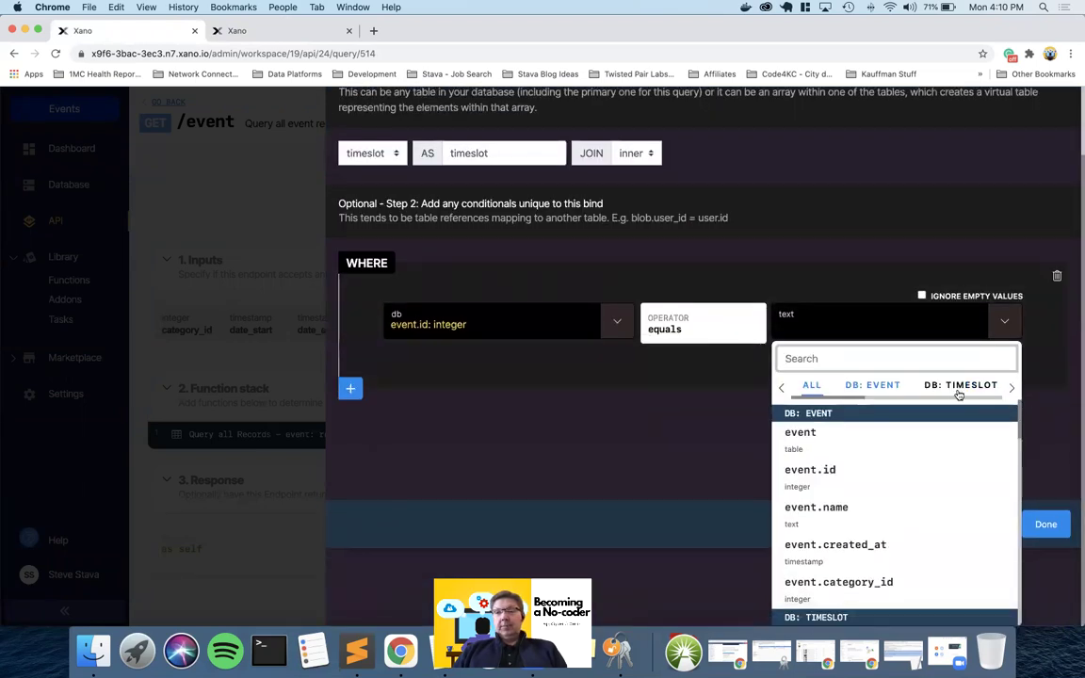
{"action": "left_click", "coordinate": [958, 390]}
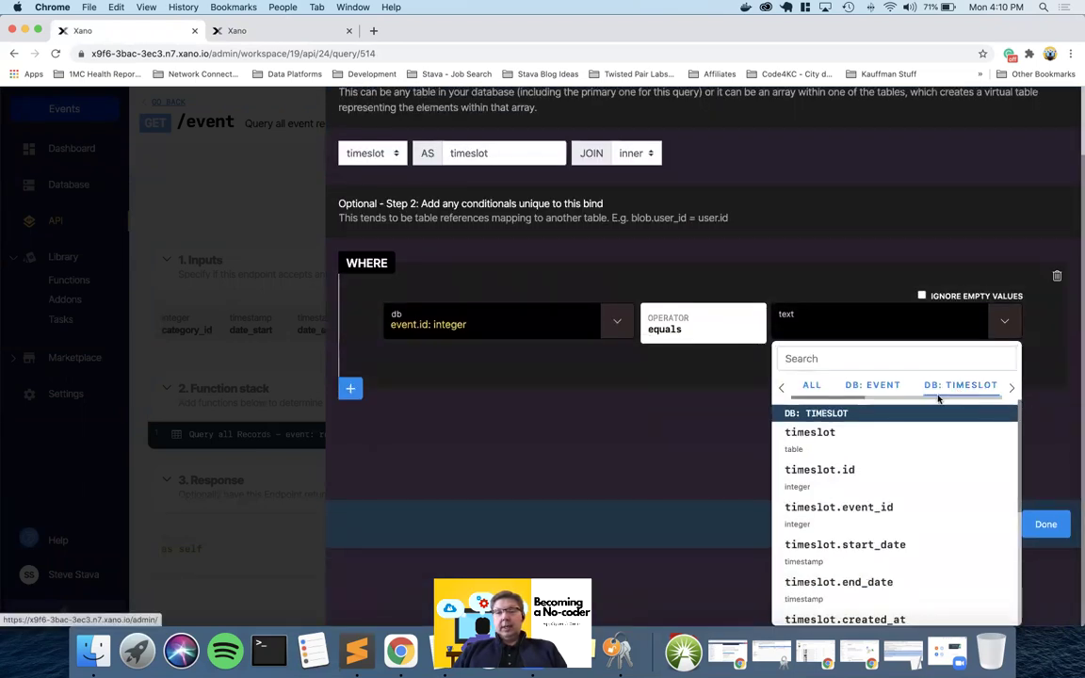
{"action": "left_click", "coordinate": [854, 509]}
{"action": "left_click", "coordinate": [1047, 603]}
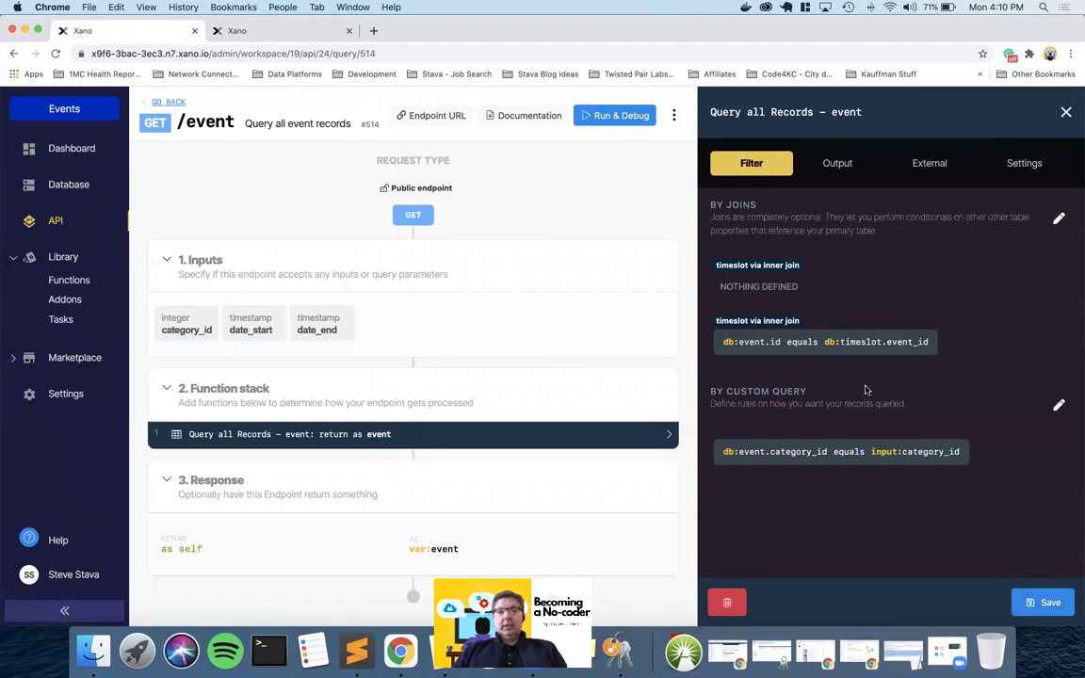
{"action": "left_click", "coordinate": [1041, 602]}
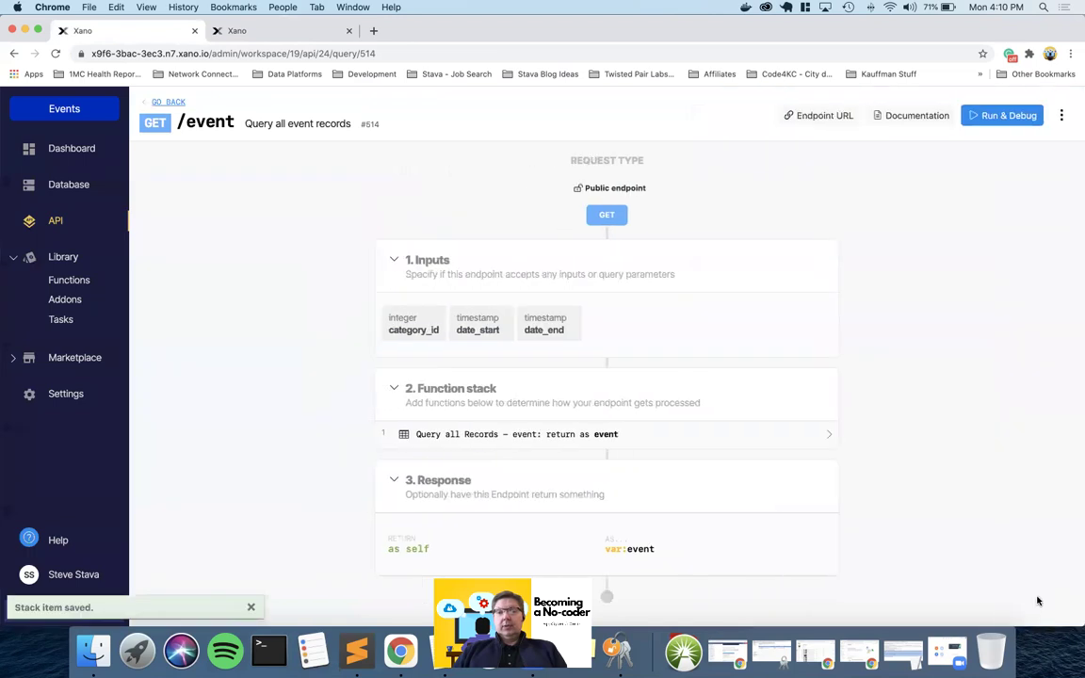
Run the GET /event endpoint with category_id 3 and both dates empty, check the result and close the debugger.
{"action": "left_click", "coordinate": [998, 115]}
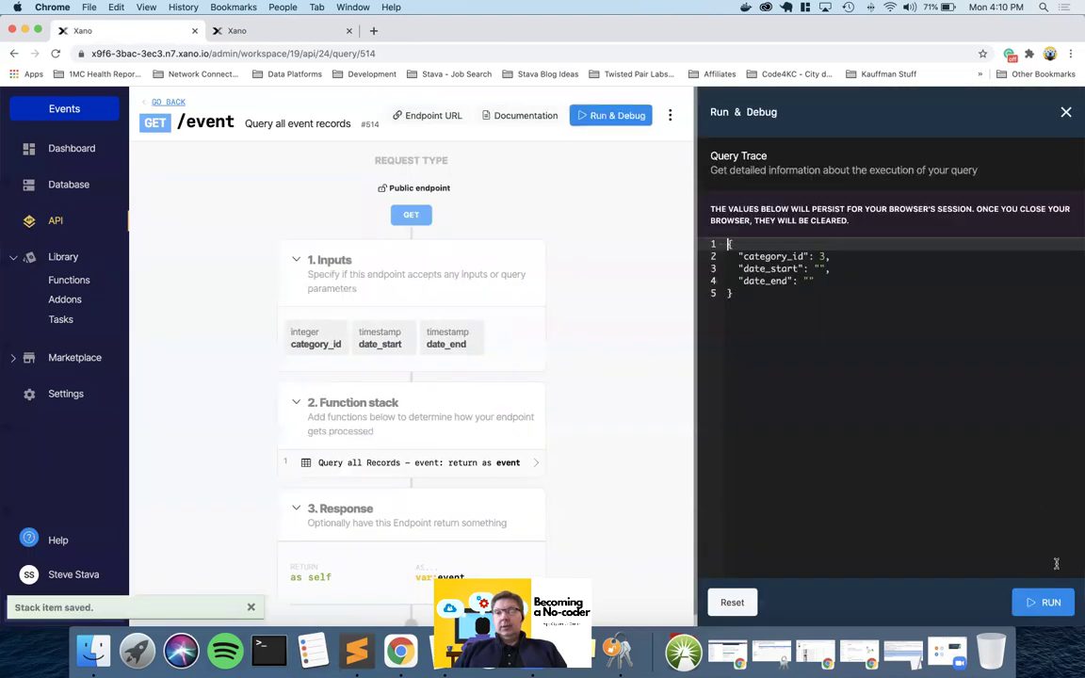
{"action": "left_click", "coordinate": [819, 269]}
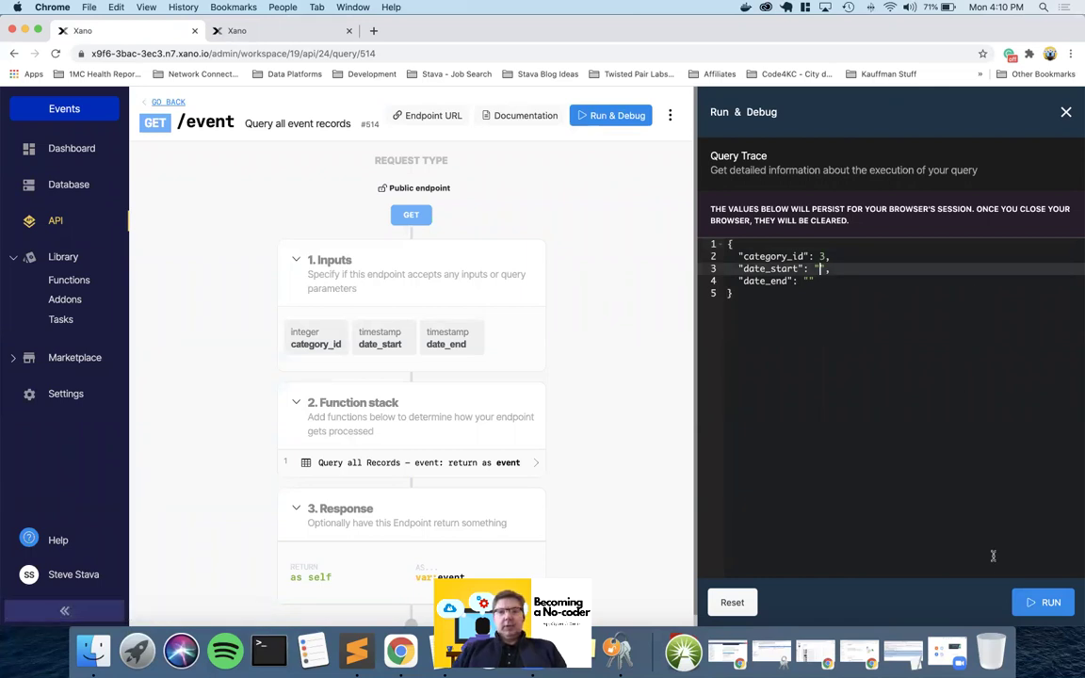
{"action": "left_click", "coordinate": [1052, 604]}
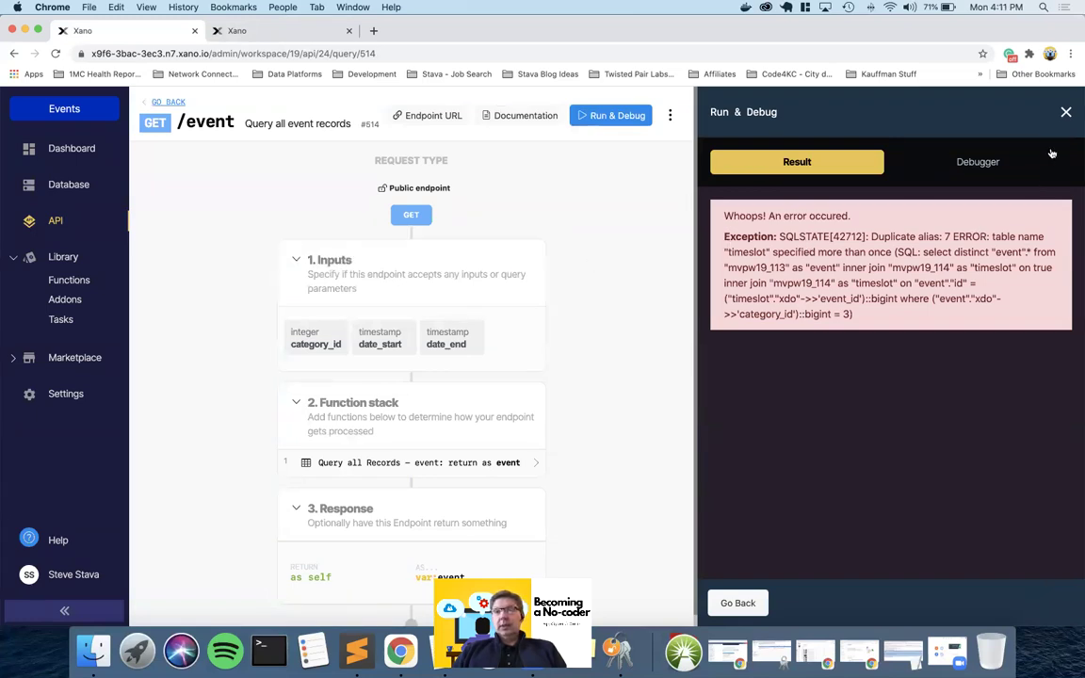
{"action": "left_click", "coordinate": [1061, 114]}
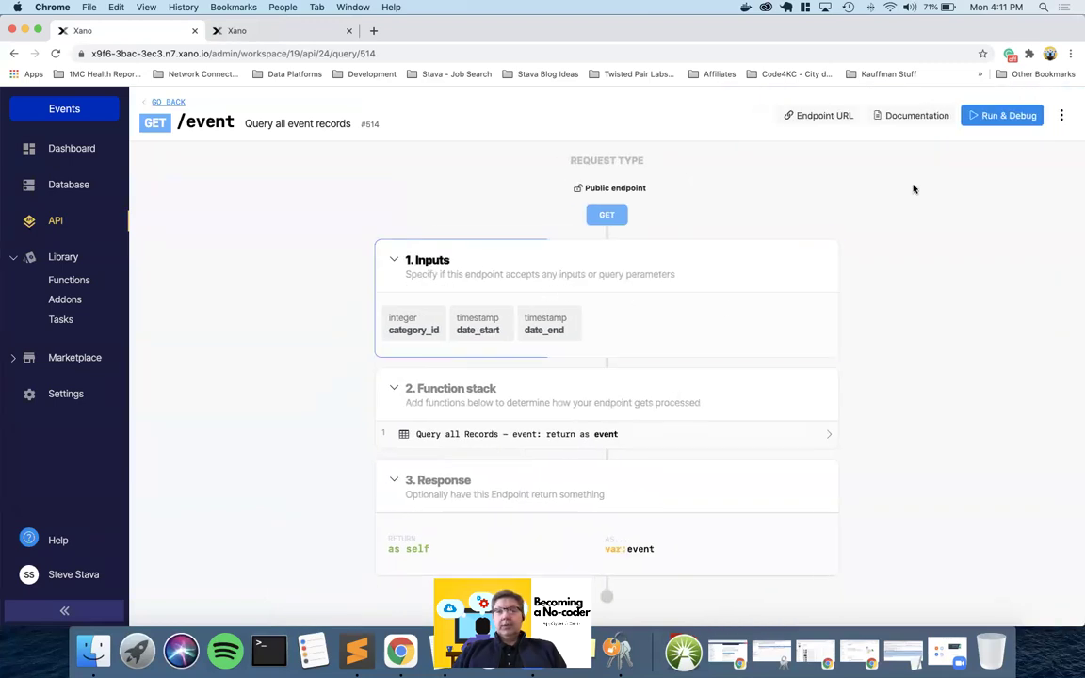
Run the endpoint with date_start 2021-01-01 and date_end 2021-02-27, check the result and return to the test values.
{"action": "left_click", "coordinate": [990, 115]}
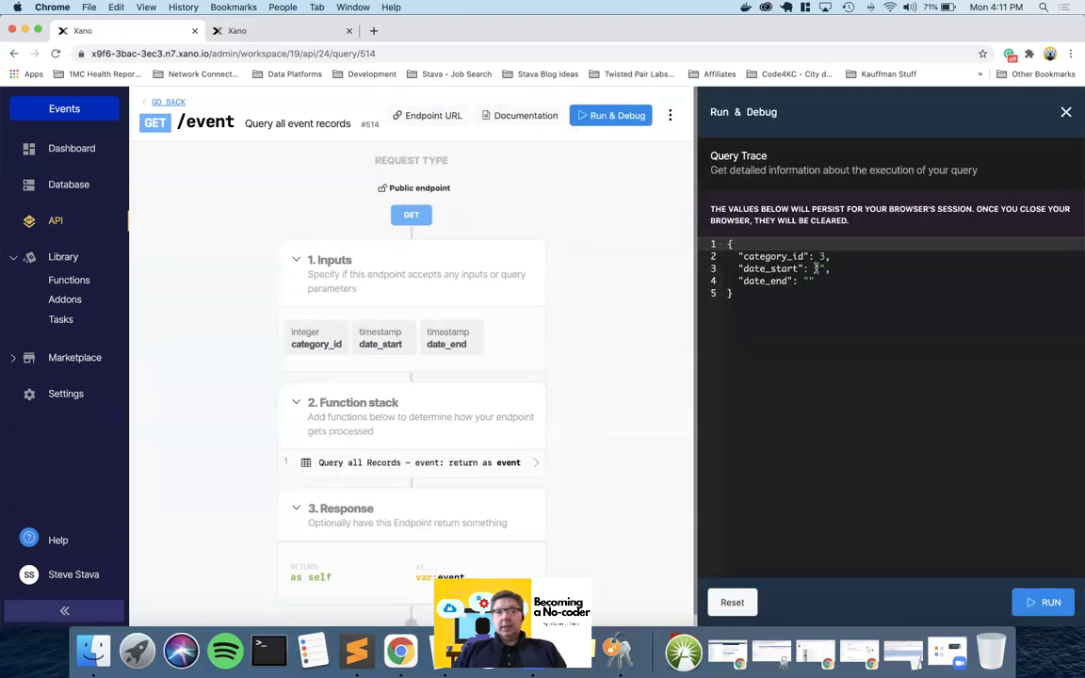
{"action": "left_click", "coordinate": [820, 269]}
{"action": "type", "text": "2020"}
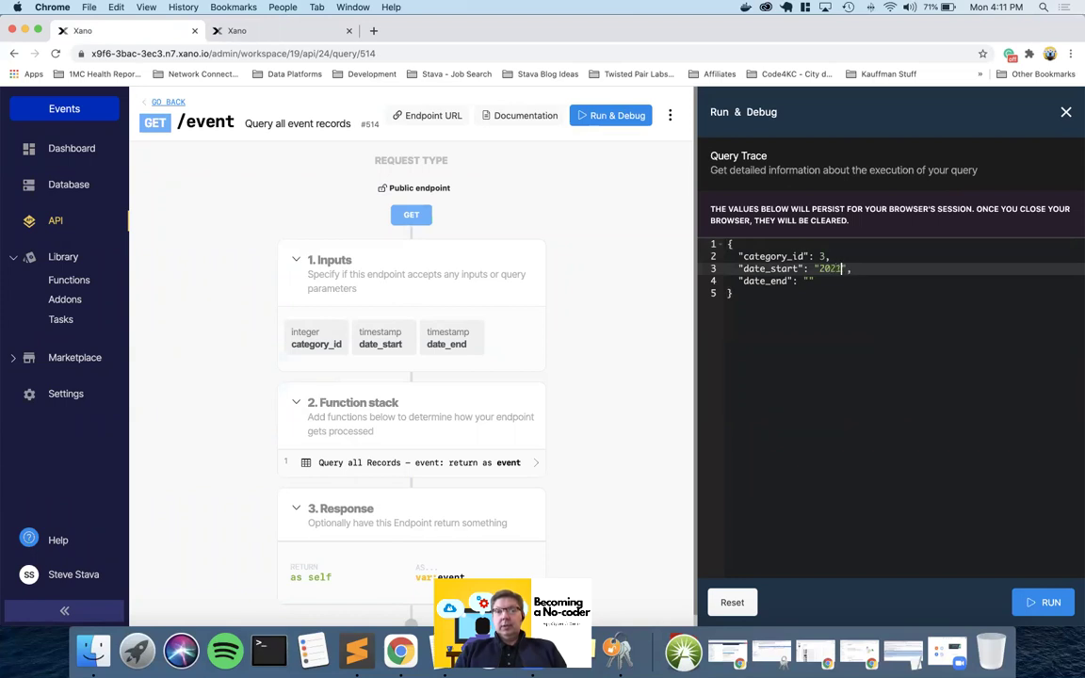
{"action": "type", "text": "-01-01"}
{"action": "left_click", "coordinate": [814, 281]}
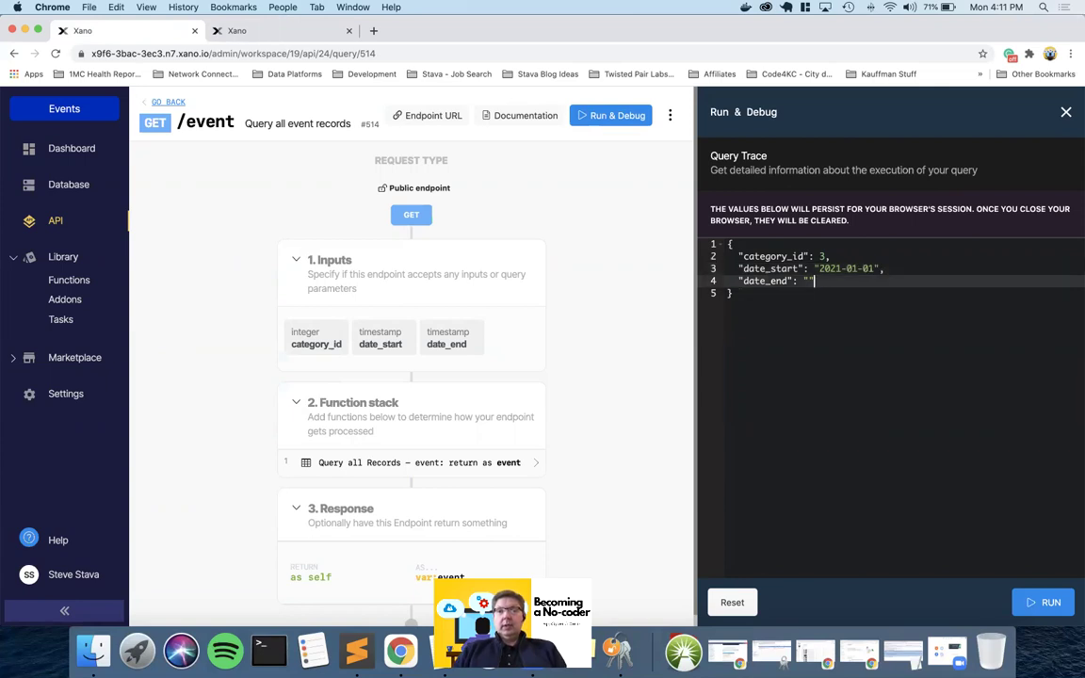
{"action": "type", "text": "2021"}
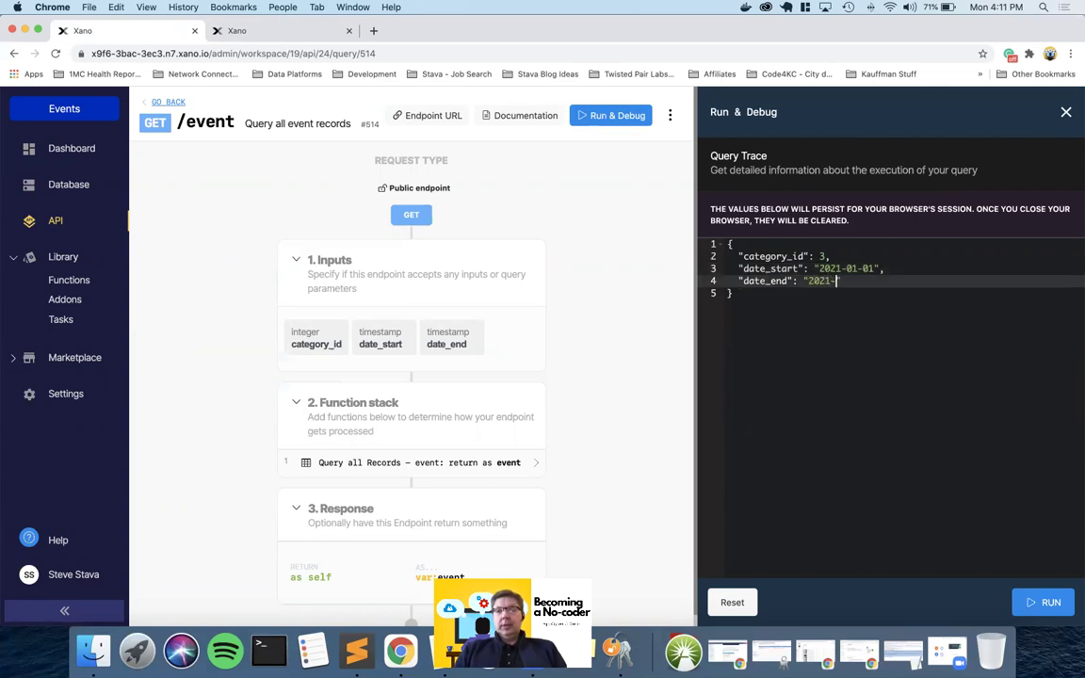
{"action": "type", "text": "-02-27"}
{"action": "left_click", "coordinate": [1050, 601]}
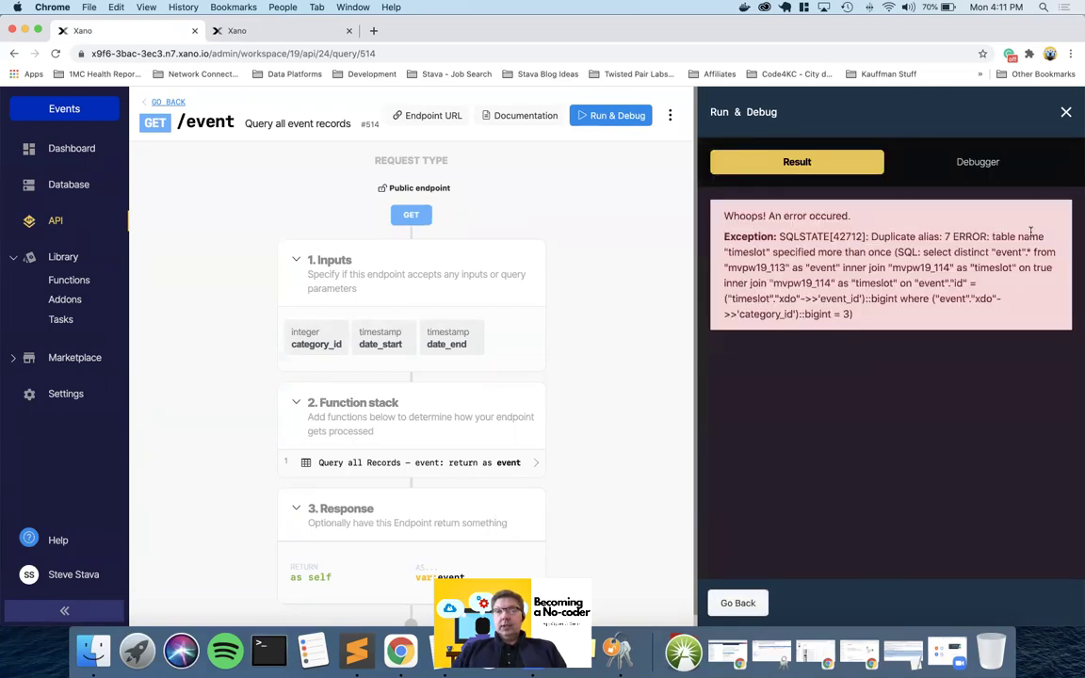
{"action": "left_click", "coordinate": [737, 603]}
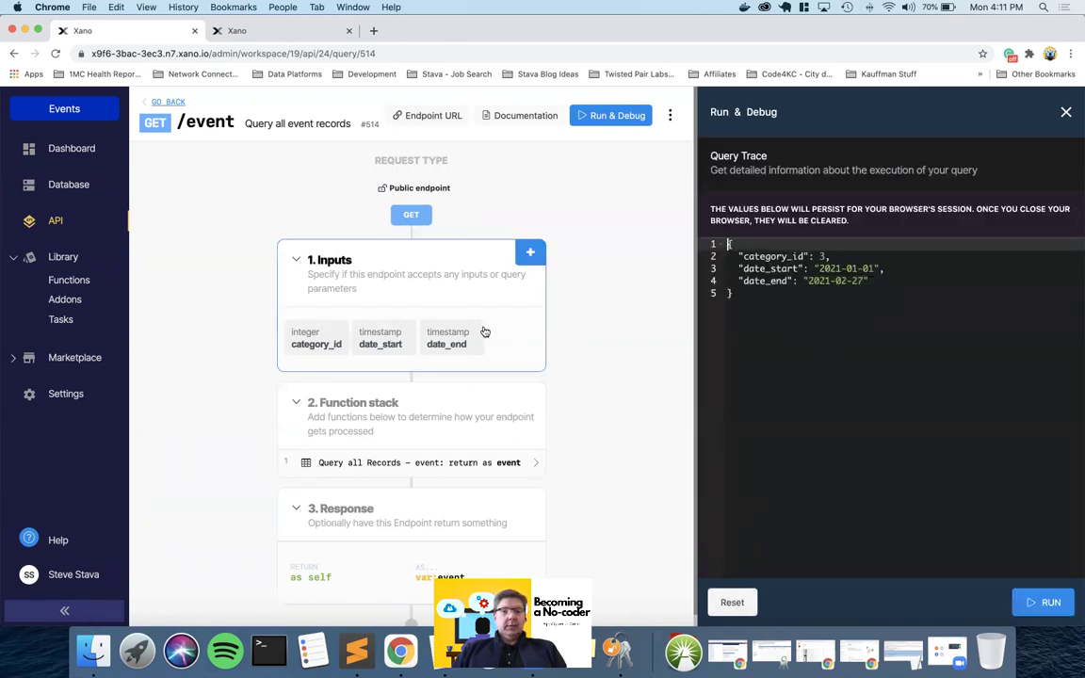
Delete the timeslot join that carries the event.id equals timeslot.event_id condition from the event query.
{"action": "left_click", "coordinate": [405, 460]}
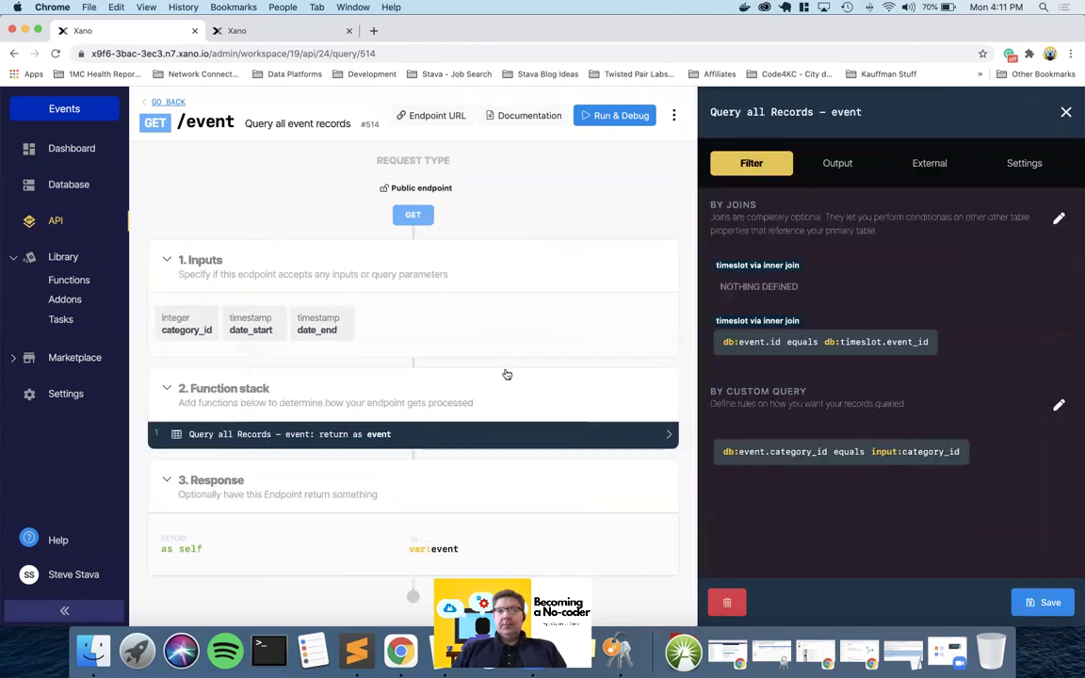
{"action": "left_click", "coordinate": [767, 345]}
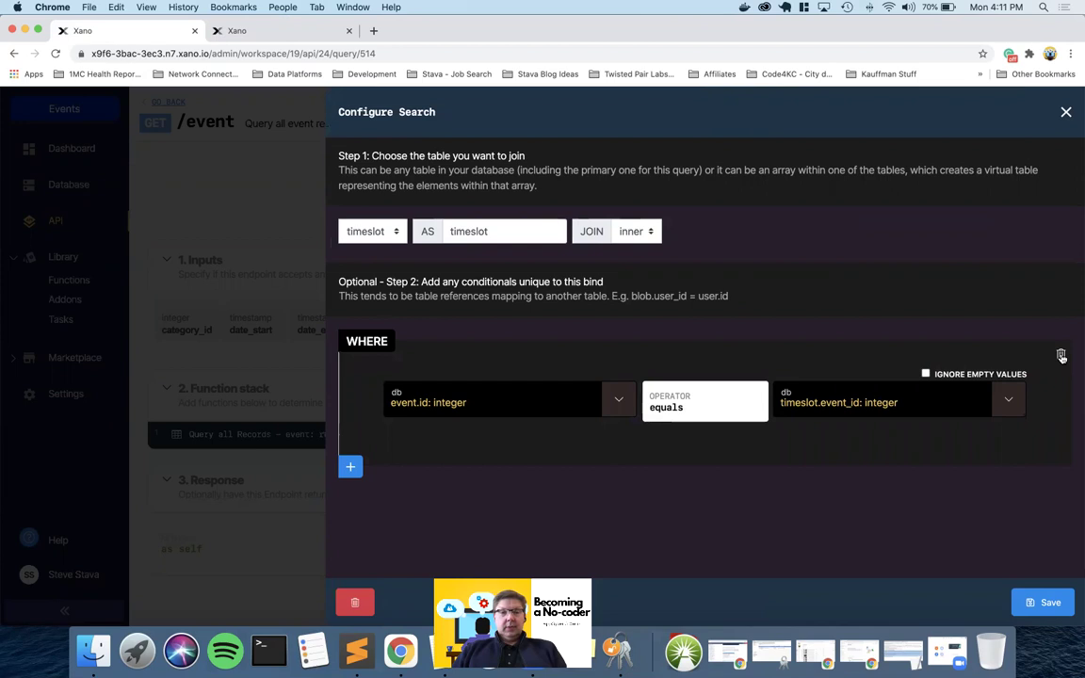
{"action": "left_click", "coordinate": [1061, 355]}
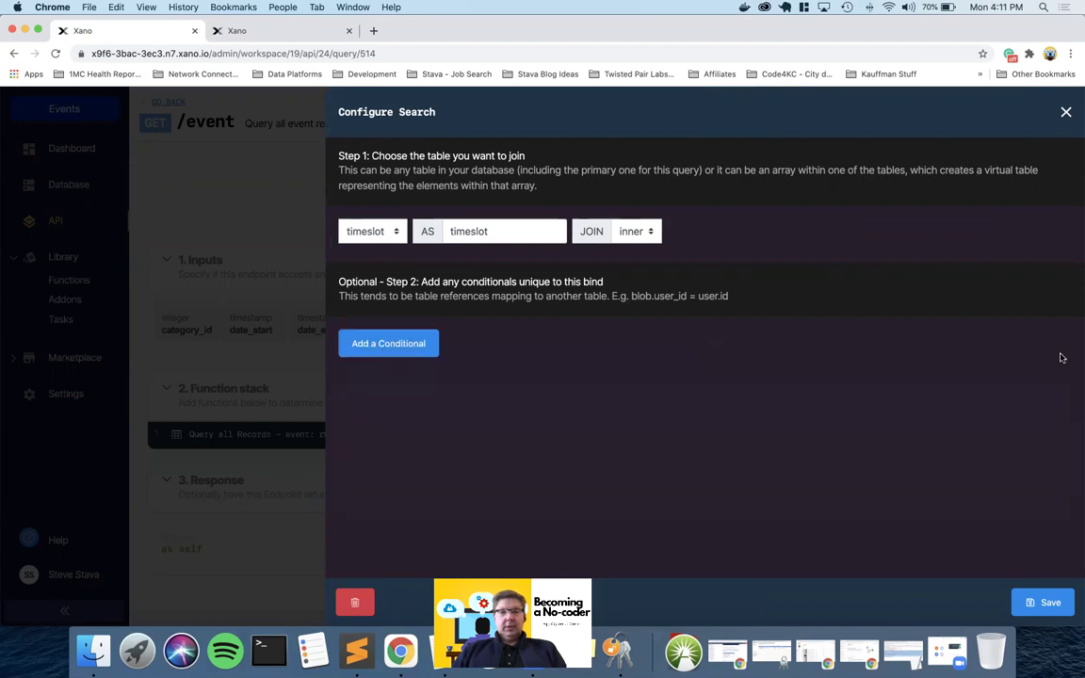
{"action": "left_click", "coordinate": [354, 602]}
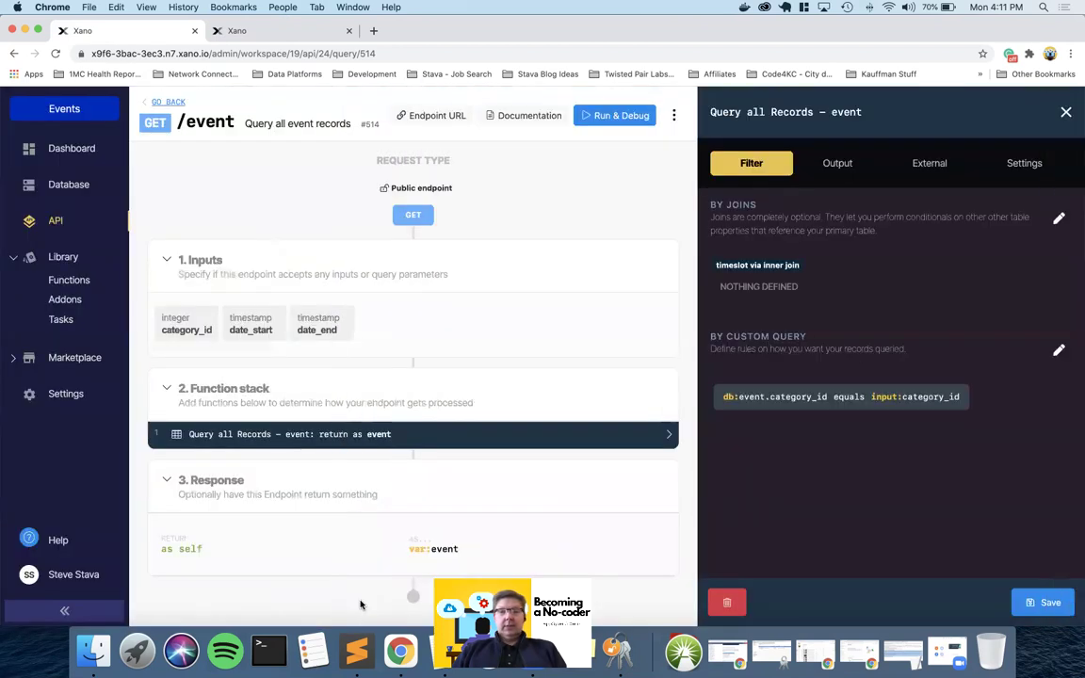
Give the remaining timeslot join the condition event.id equals timeslot.event_id and save the query function.
{"action": "triple_click", "coordinate": [752, 269]}
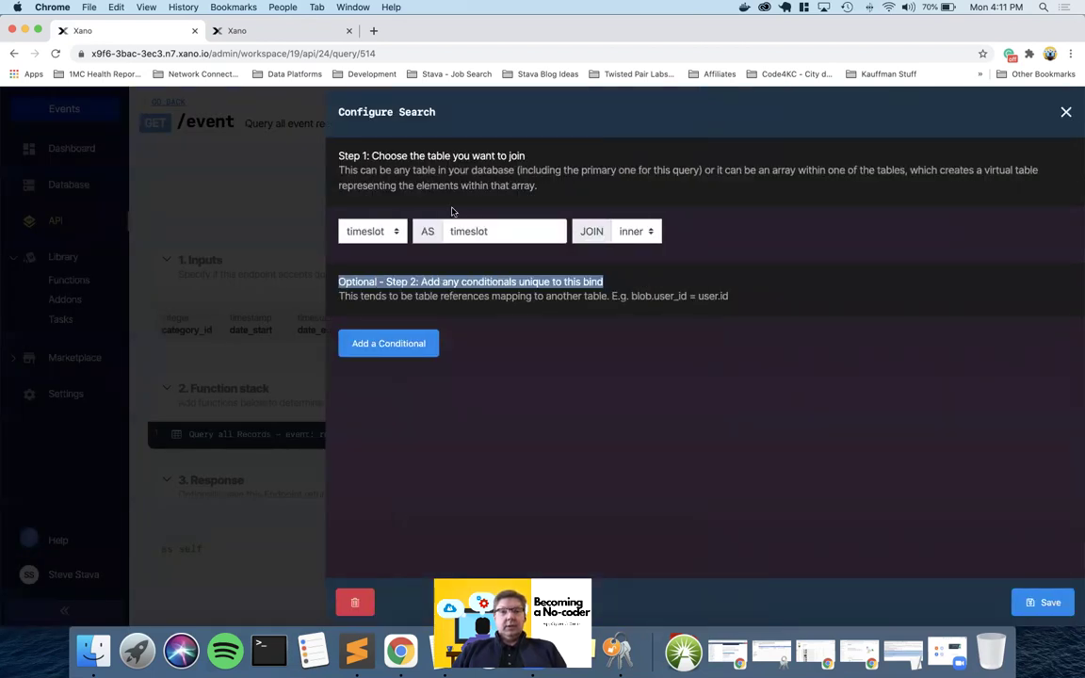
{"action": "left_click", "coordinate": [386, 345]}
{"action": "left_click", "coordinate": [622, 400]}
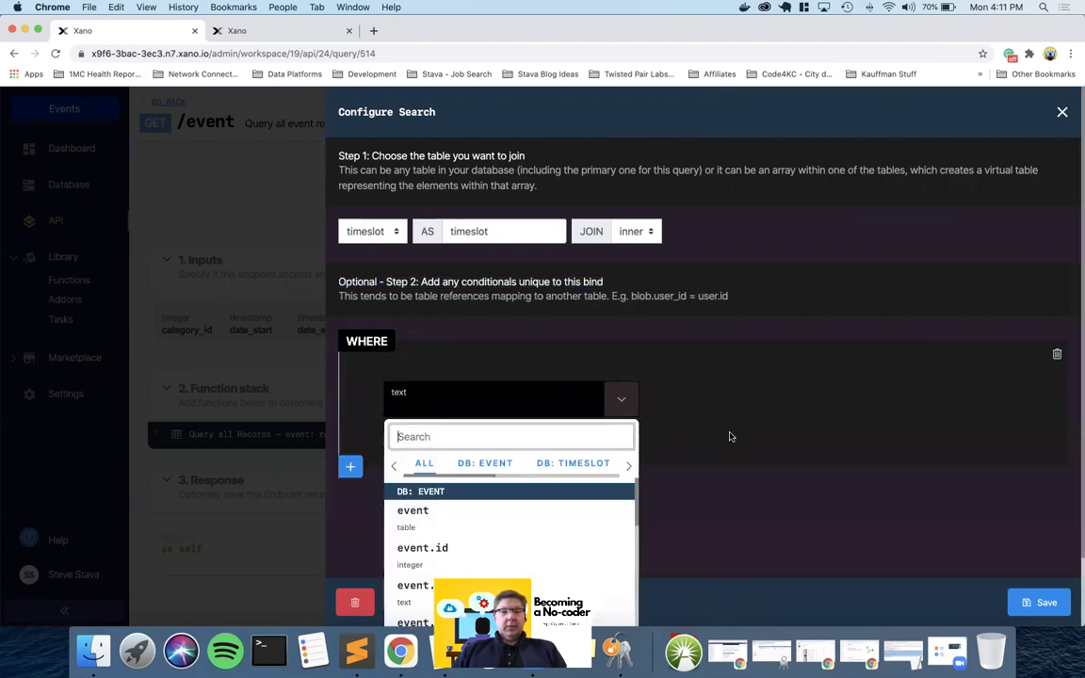
{"action": "scroll", "coordinate": [729, 436], "scroll_direction": "down", "scroll_amount": 2}
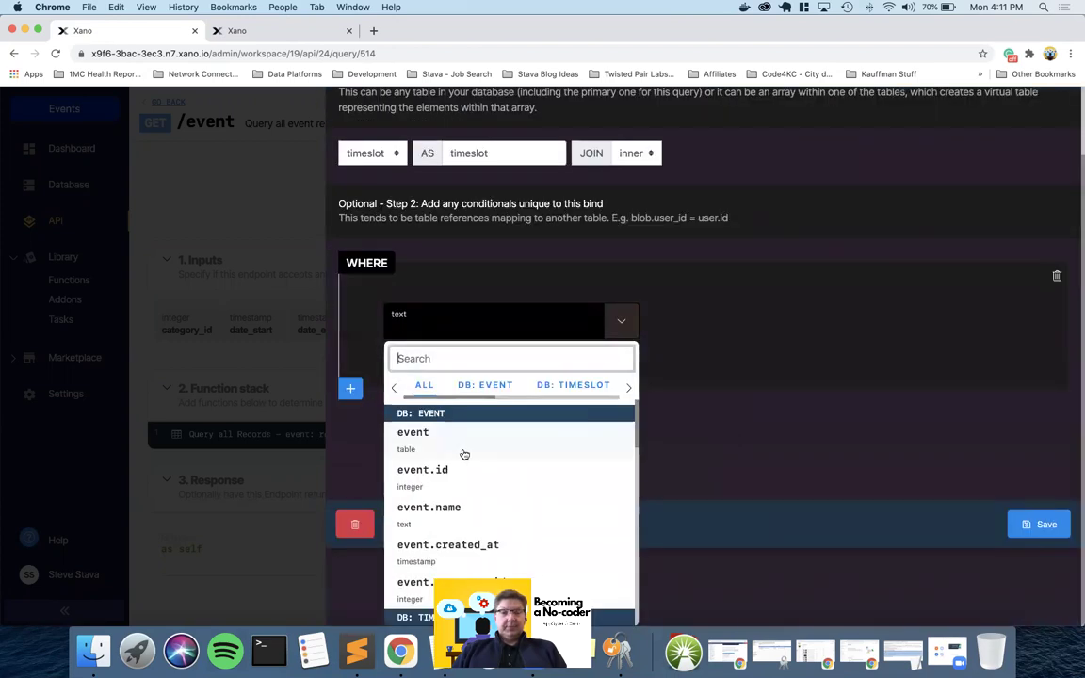
{"action": "left_click", "coordinate": [438, 474]}
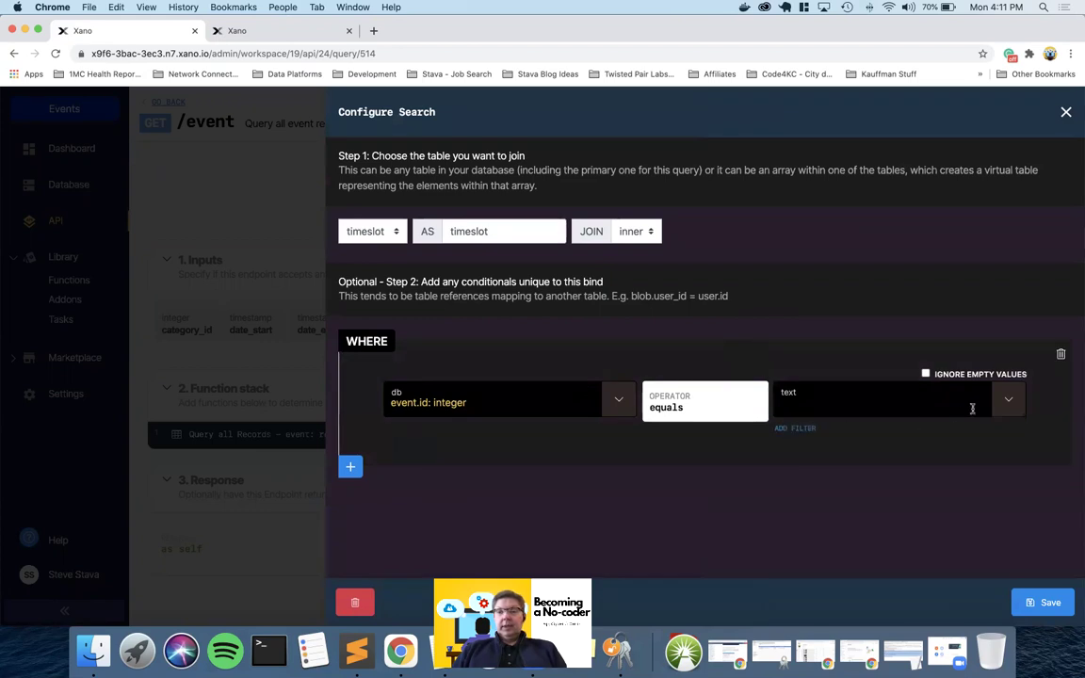
{"action": "left_click", "coordinate": [1006, 400]}
{"action": "left_click", "coordinate": [938, 466]}
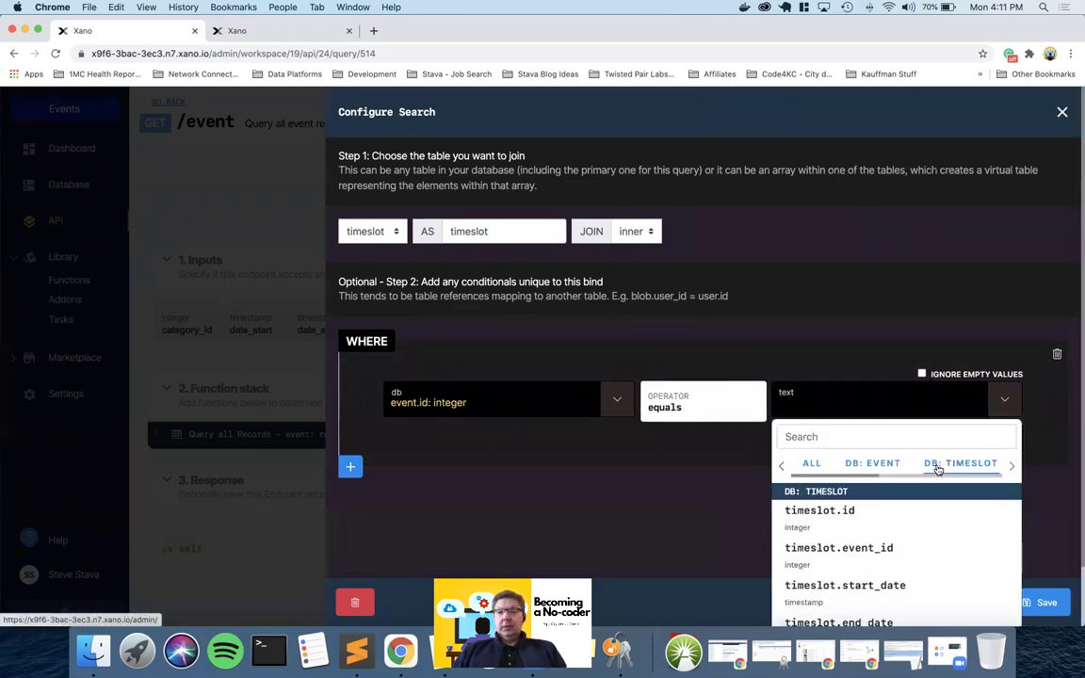
{"action": "scroll", "coordinate": [936, 471], "scroll_direction": "down", "scroll_amount": 2}
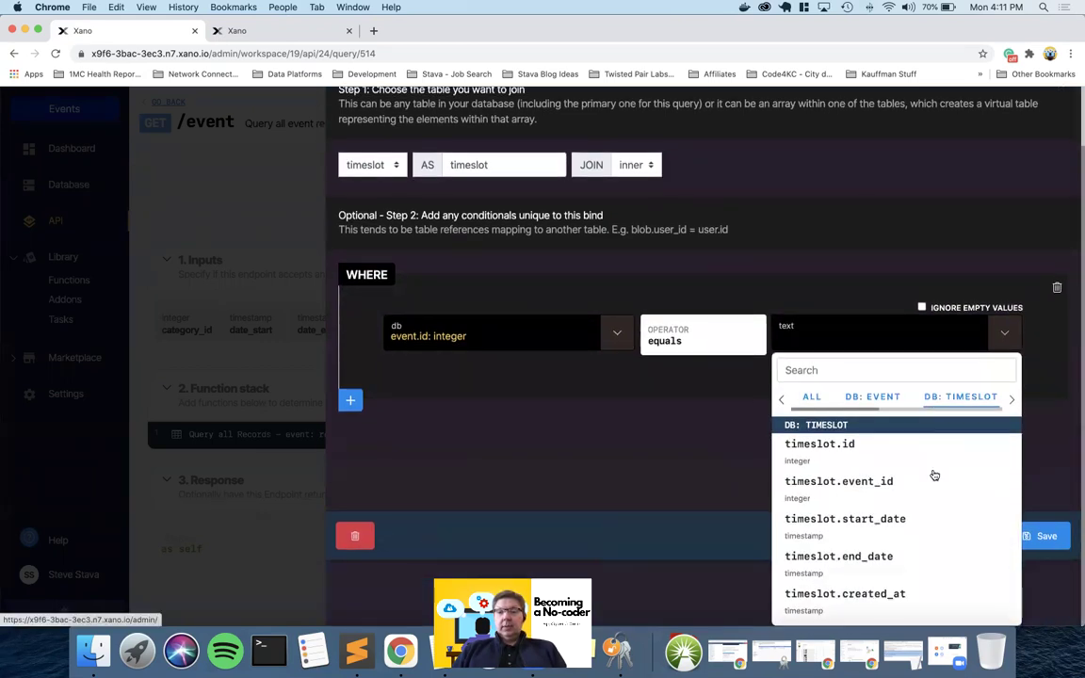
{"action": "left_click", "coordinate": [865, 483]}
{"action": "left_click", "coordinate": [1038, 597]}
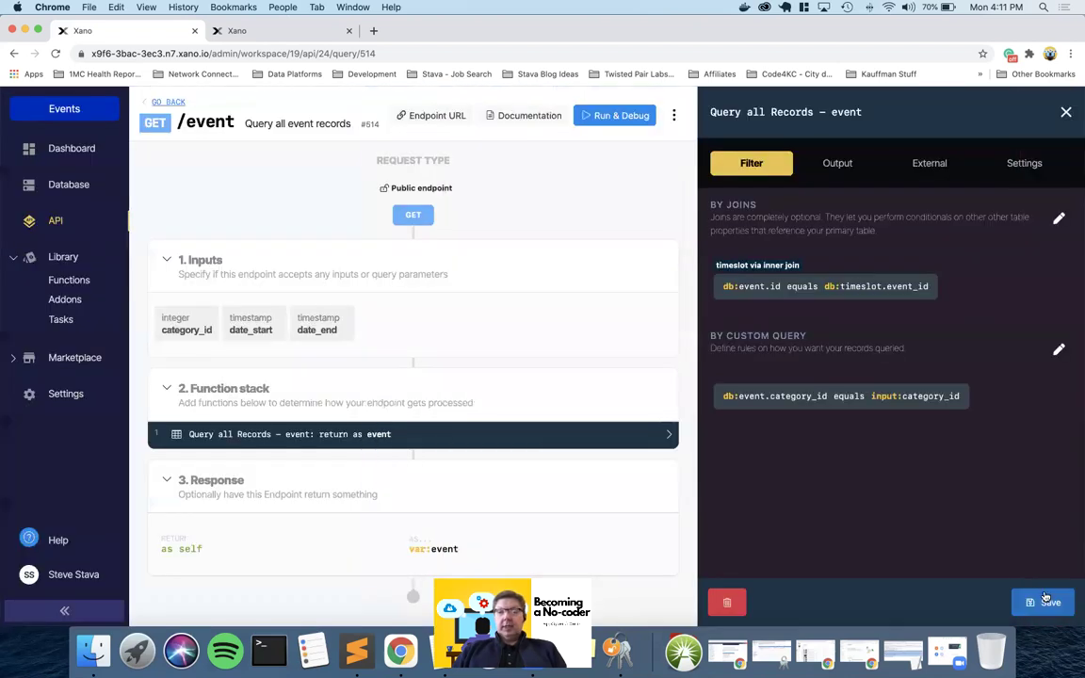
{"action": "left_click", "coordinate": [1043, 597]}
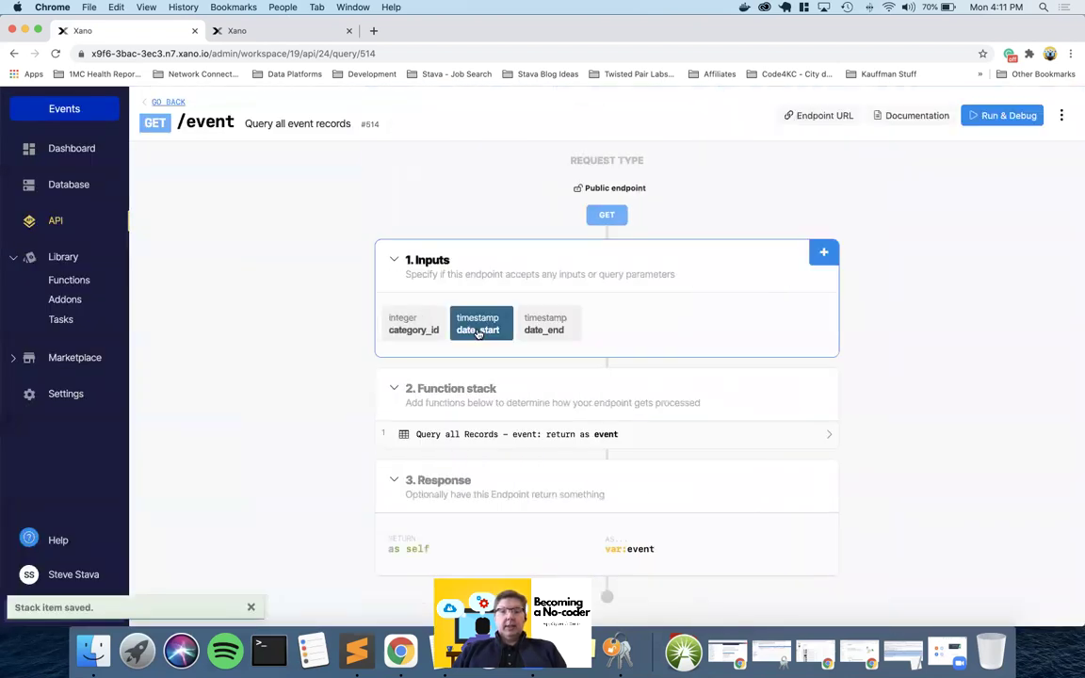
Delete the date_start and date_end inputs from the GET /event endpoint.
{"action": "left_click", "coordinate": [478, 331]}
{"action": "left_click", "coordinate": [731, 600]}
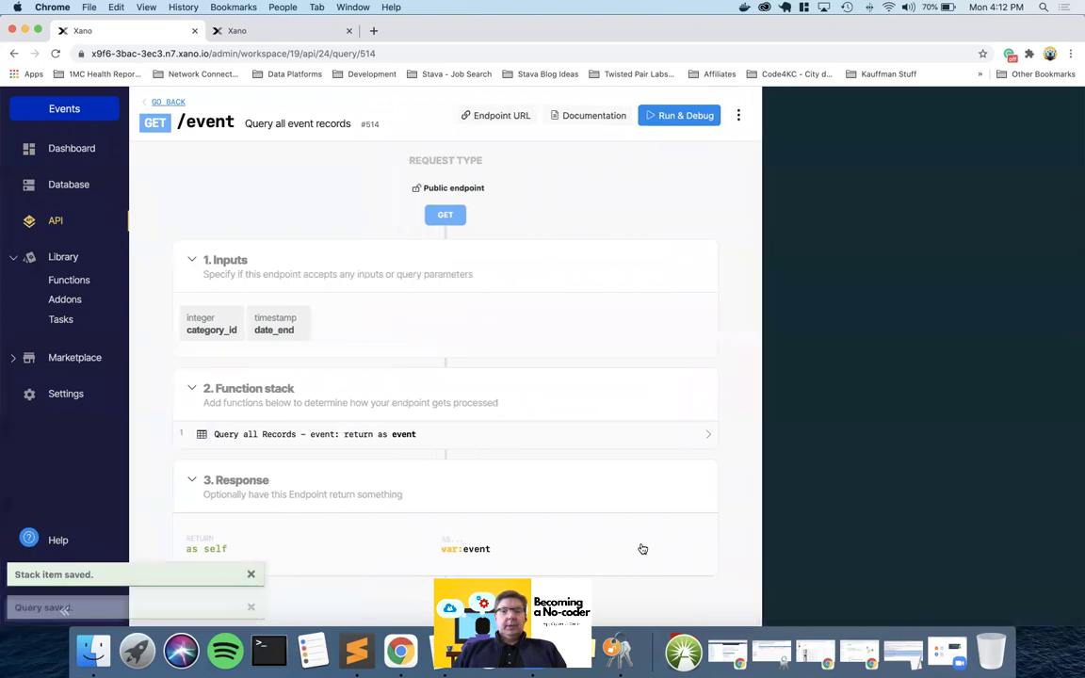
{"action": "left_click", "coordinate": [477, 326]}
{"action": "left_click", "coordinate": [728, 602]}
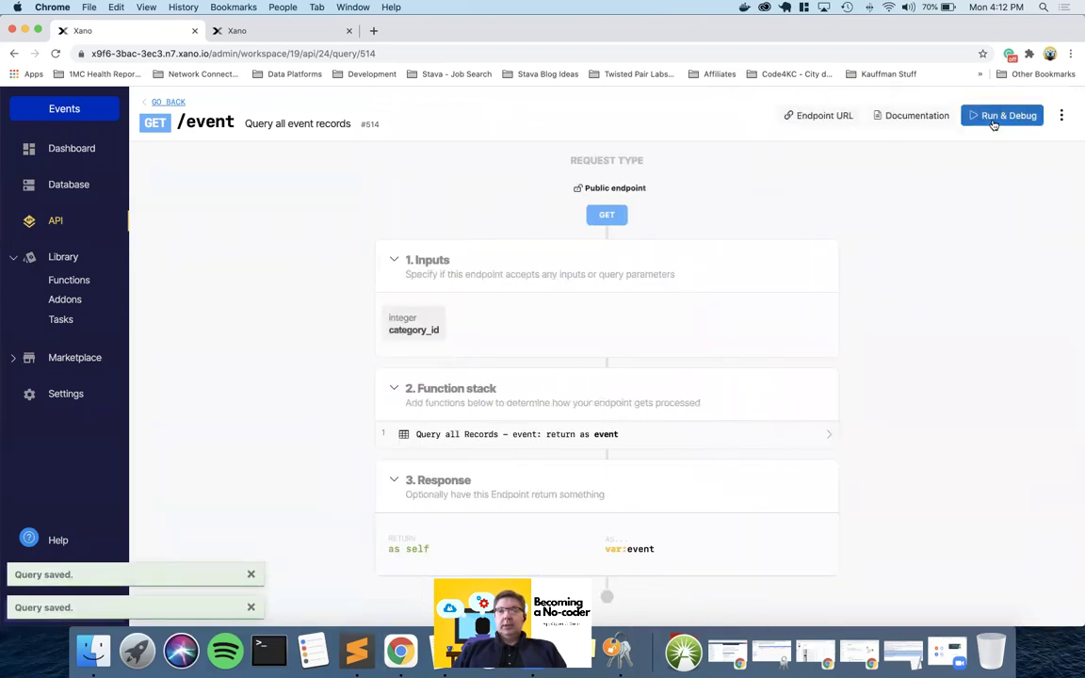
Run the endpoint with category_id 3, check the result and review the event query's filter settings.
{"action": "left_click", "coordinate": [1000, 115]}
{"action": "left_click", "coordinate": [1036, 602]}
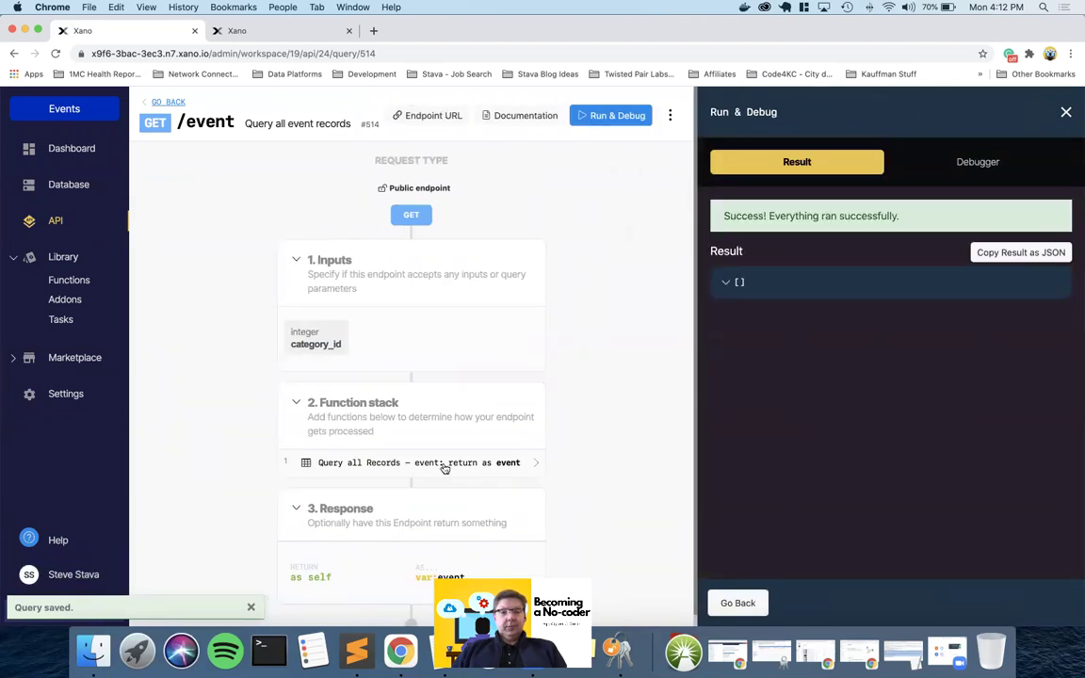
{"action": "left_click", "coordinate": [362, 462]}
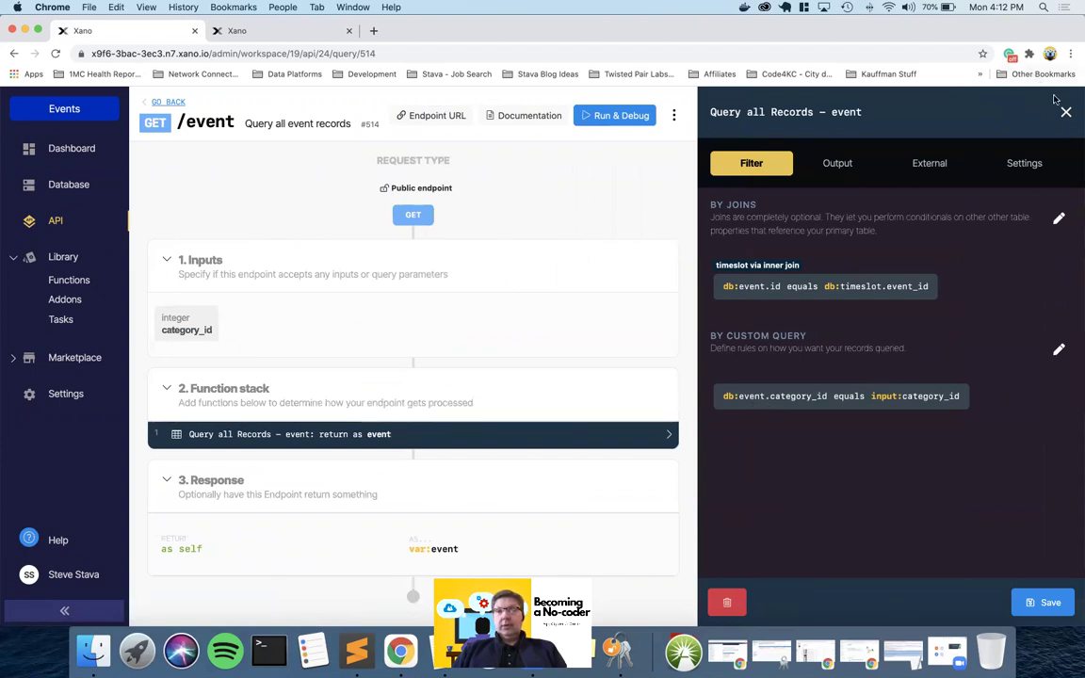
Run the endpoint with category_id 1, check the returned events and close the debugger.
{"action": "left_click", "coordinate": [588, 114]}
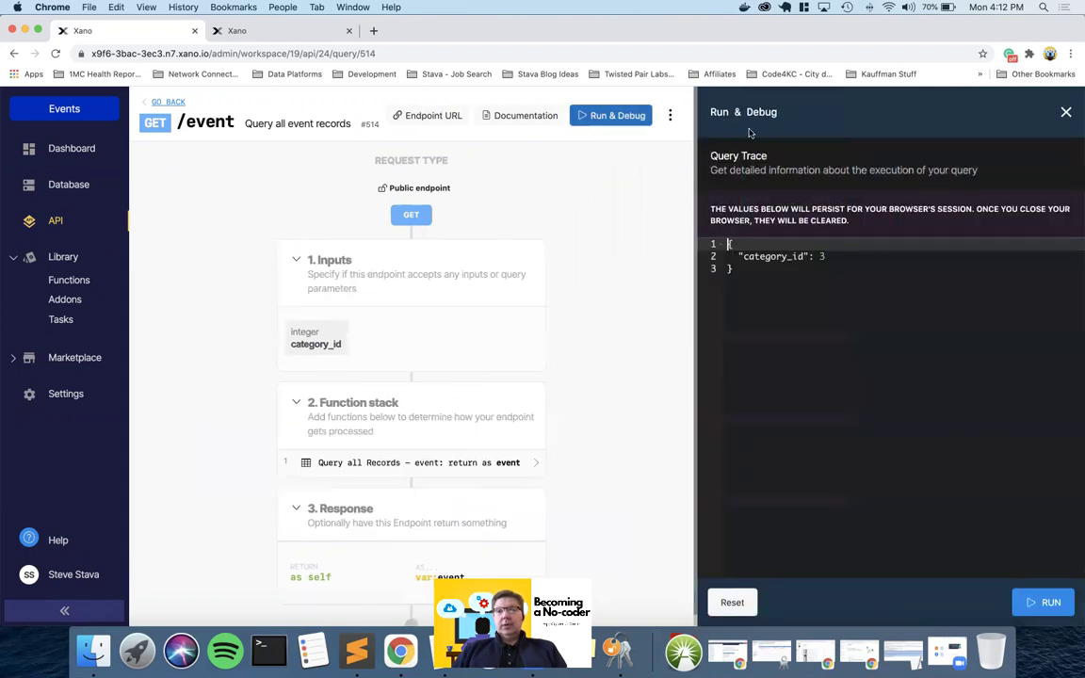
{"action": "left_click", "coordinate": [830, 257]}
{"action": "key", "text": "BackSpace"}
{"action": "type", "text": "1"}
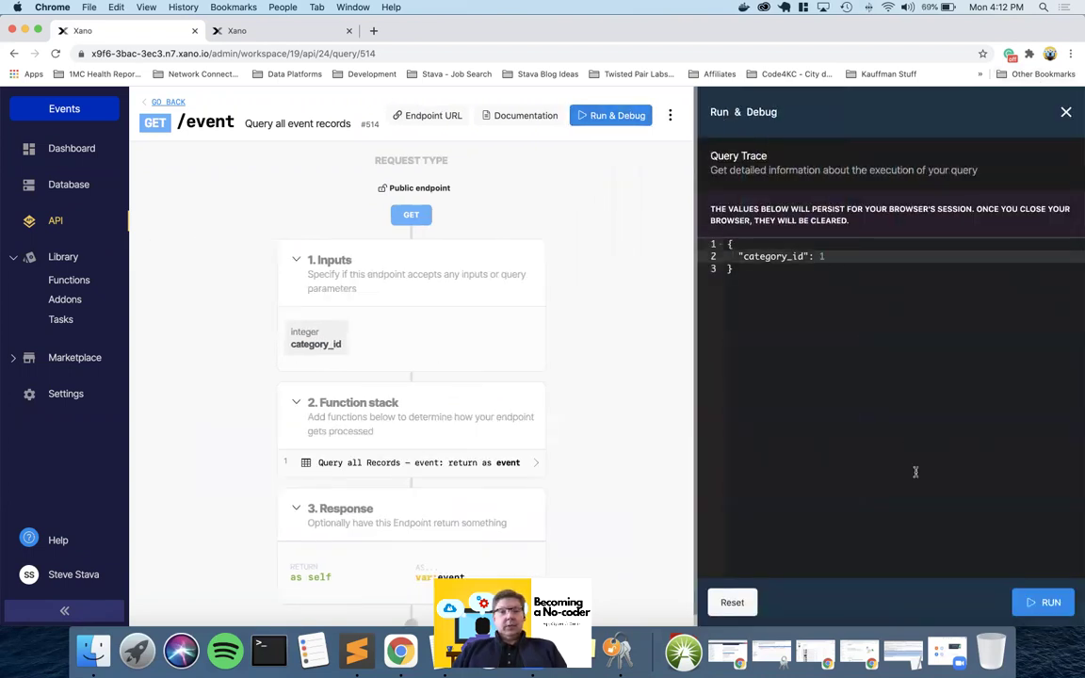
{"action": "left_click", "coordinate": [1045, 602]}
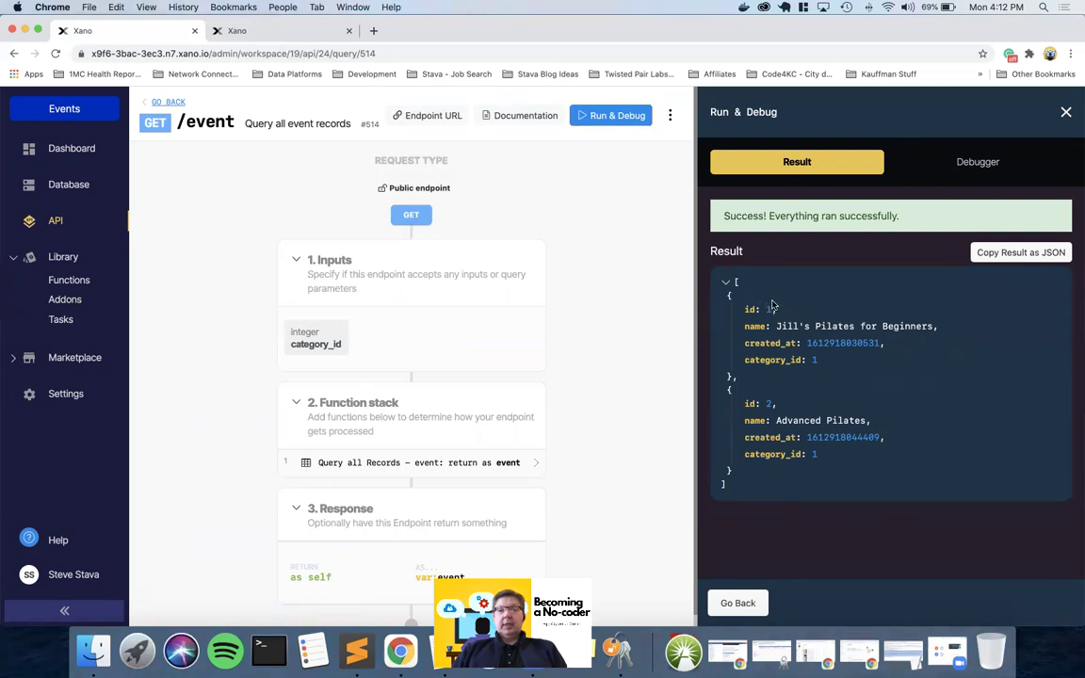
{"action": "left_click", "coordinate": [1063, 113]}
Add an eval to the event query's output that returns timeslot.start_date as timeslot_start_date.
{"action": "left_click", "coordinate": [497, 439]}
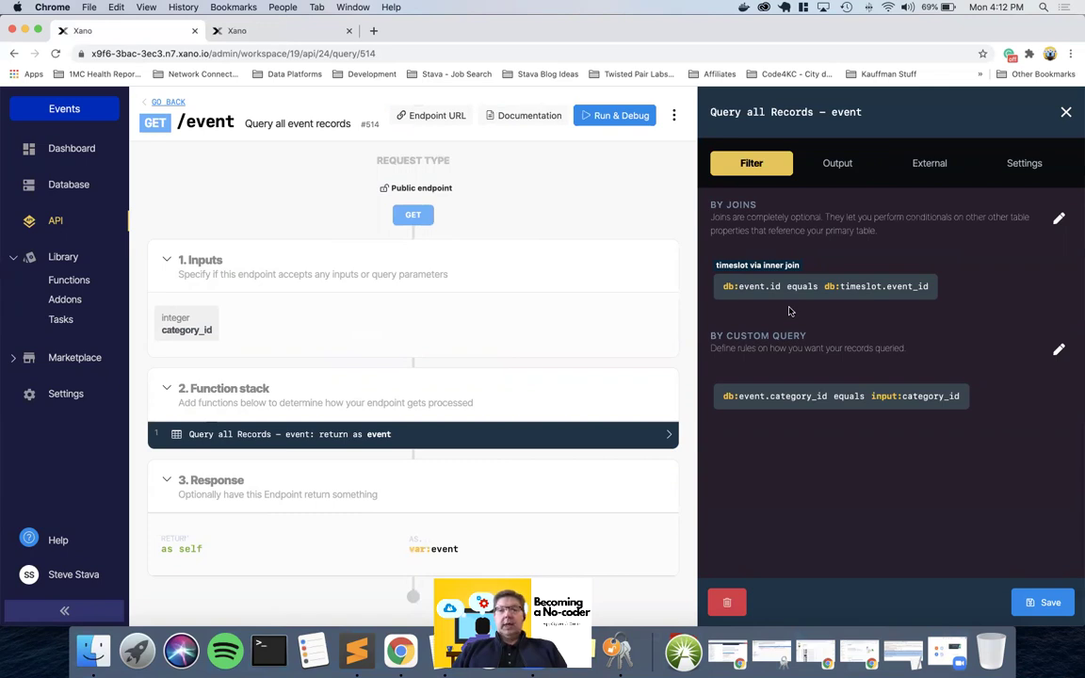
{"action": "left_click", "coordinate": [835, 166]}
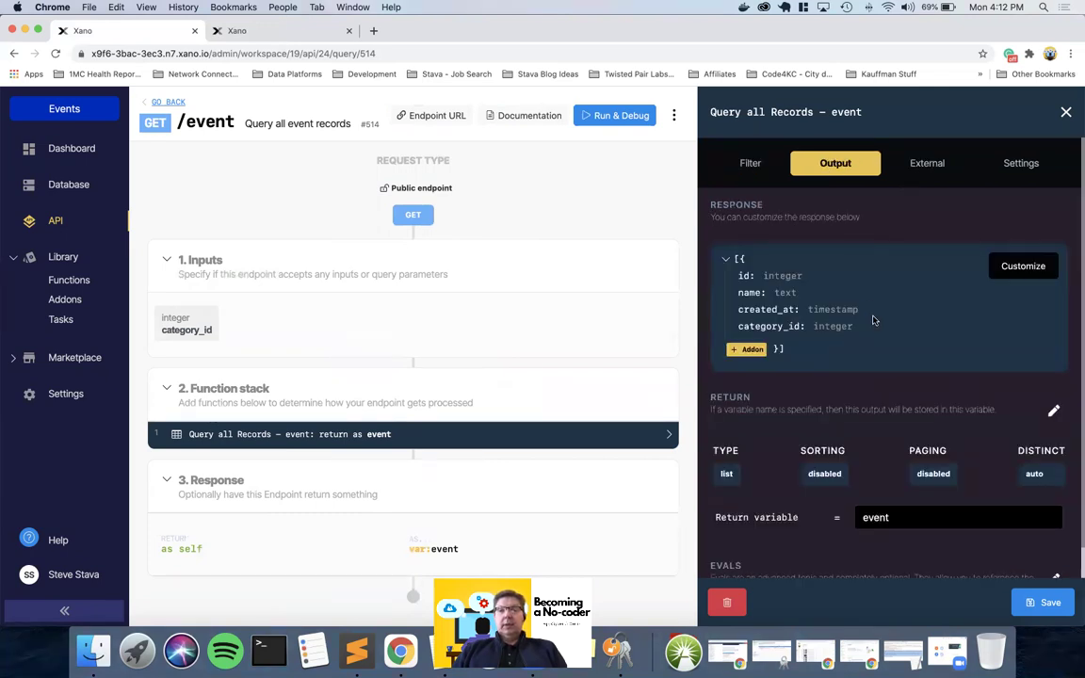
{"action": "scroll", "coordinate": [873, 321], "scroll_direction": "down", "scroll_amount": 1}
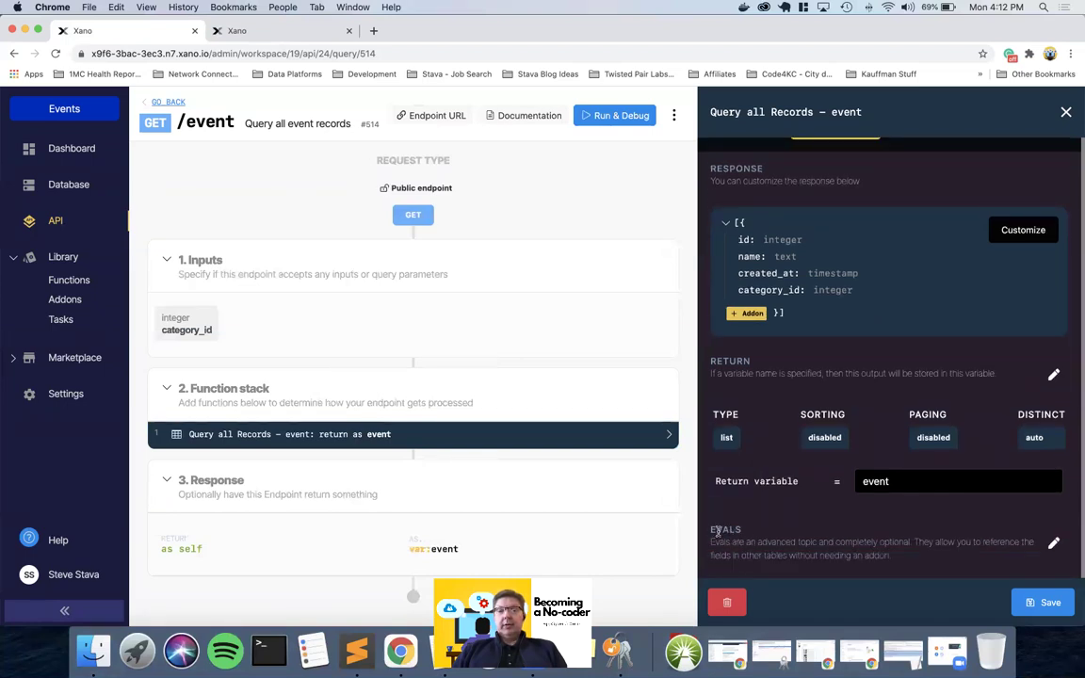
{"action": "left_click", "coordinate": [1053, 546]}
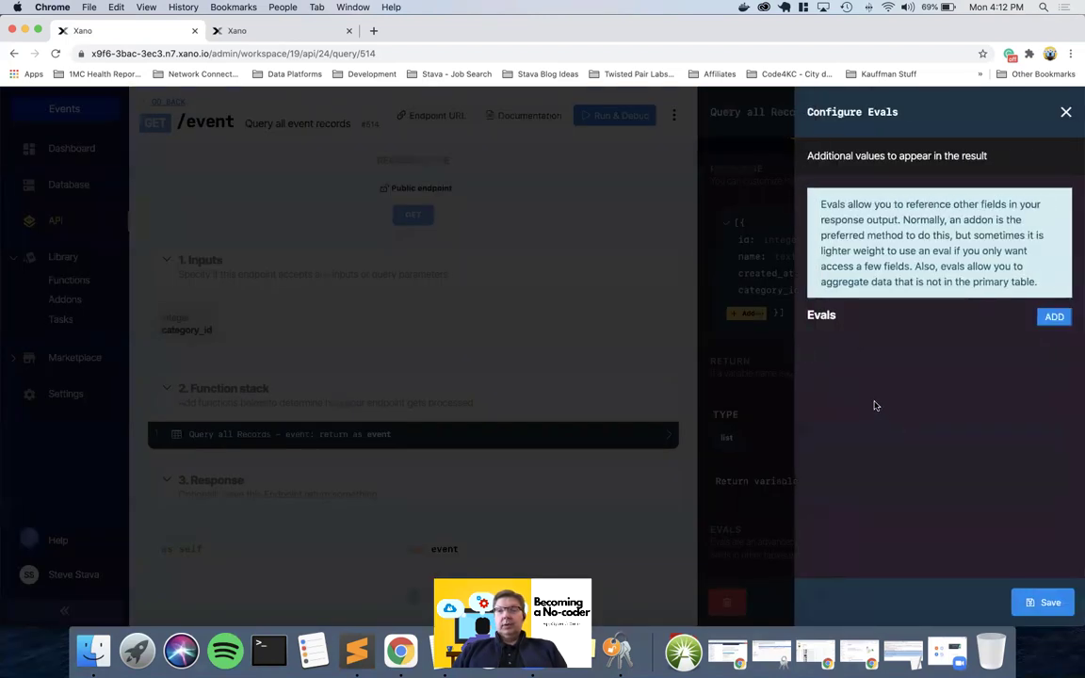
{"action": "left_click", "coordinate": [1049, 317]}
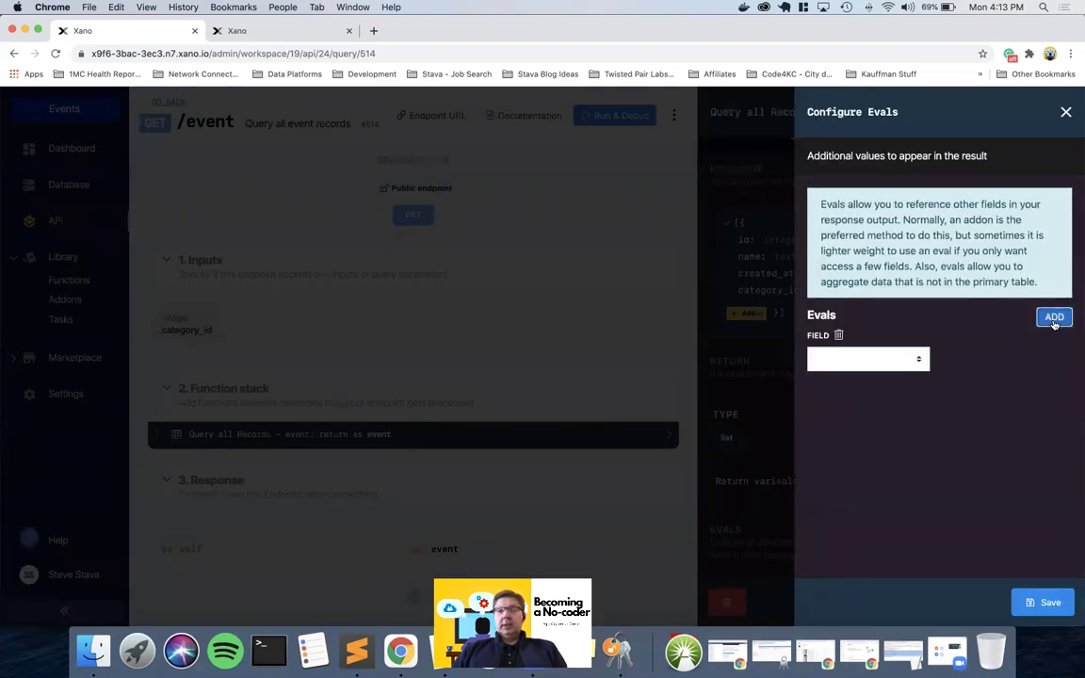
{"action": "left_click", "coordinate": [858, 358]}
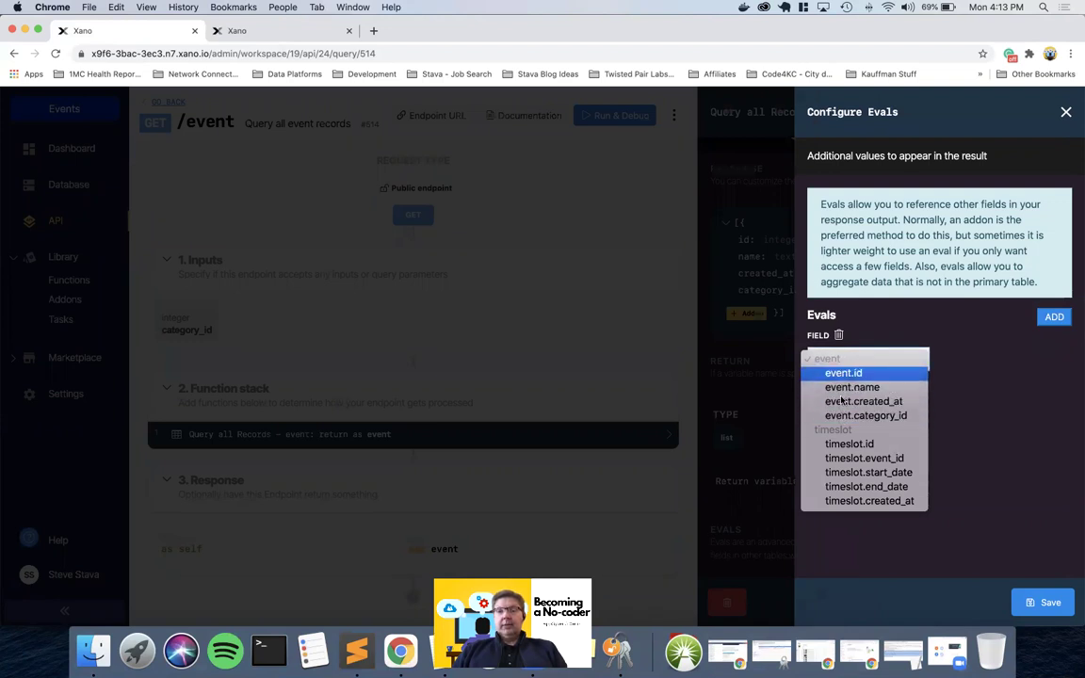
{"action": "left_click", "coordinate": [842, 473]}
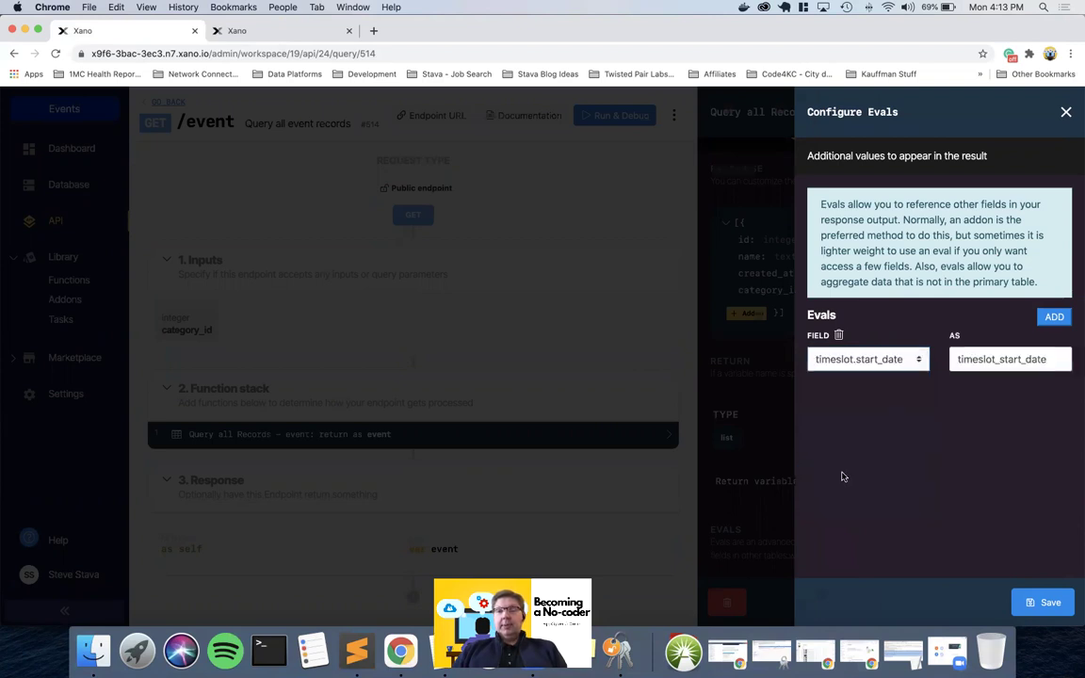
Add a second eval returning timeslot.end_date as timeslot_end_date and save the query function.
{"action": "left_click", "coordinate": [1053, 317]}
{"action": "left_click", "coordinate": [855, 411]}
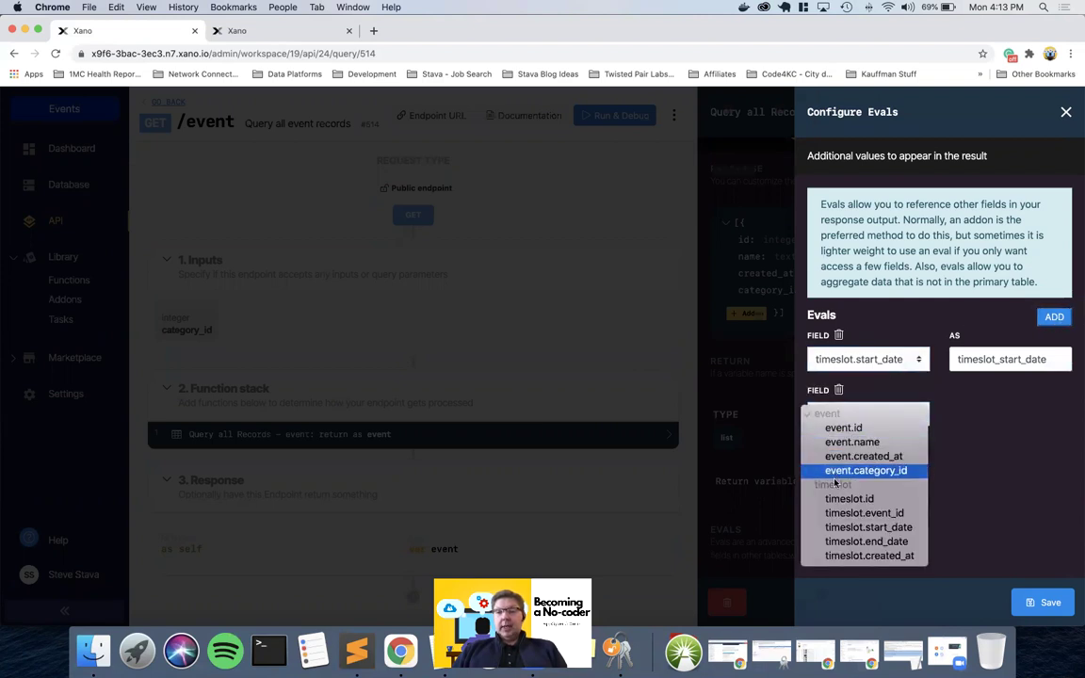
{"action": "left_click", "coordinate": [847, 541]}
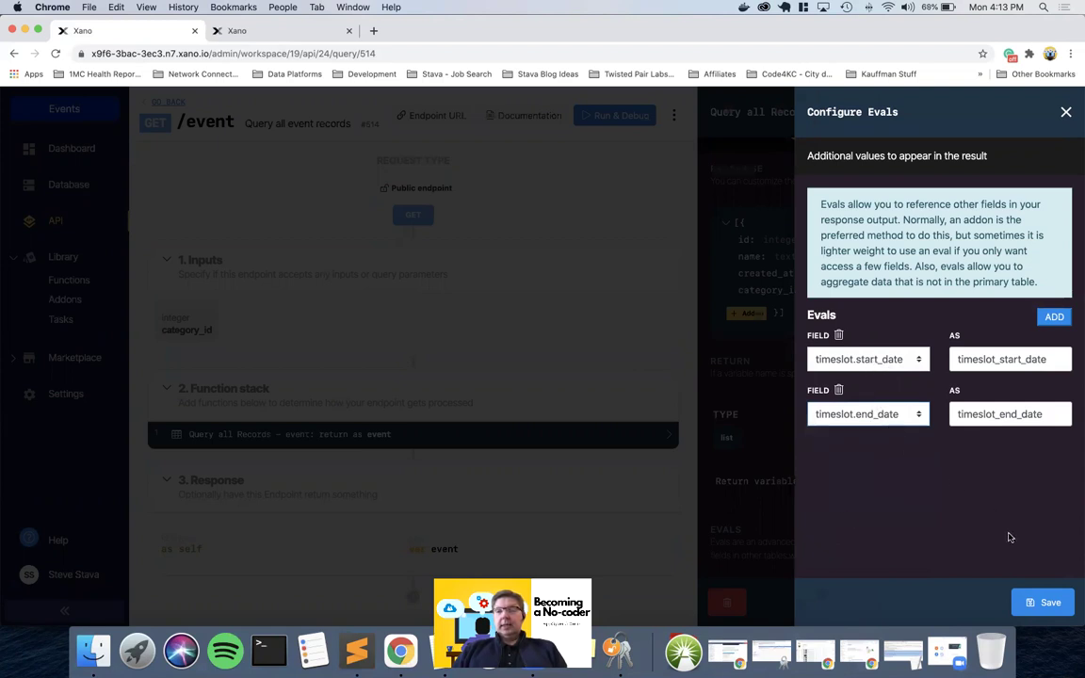
{"action": "left_click", "coordinate": [1043, 603]}
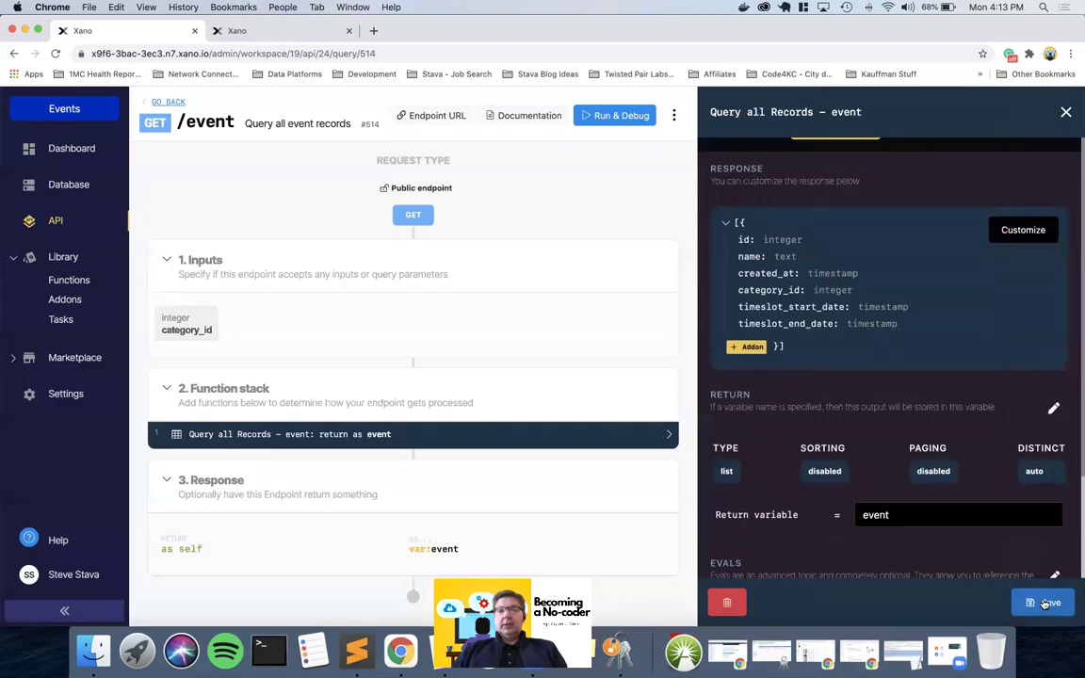
{"action": "left_click", "coordinate": [1043, 602]}
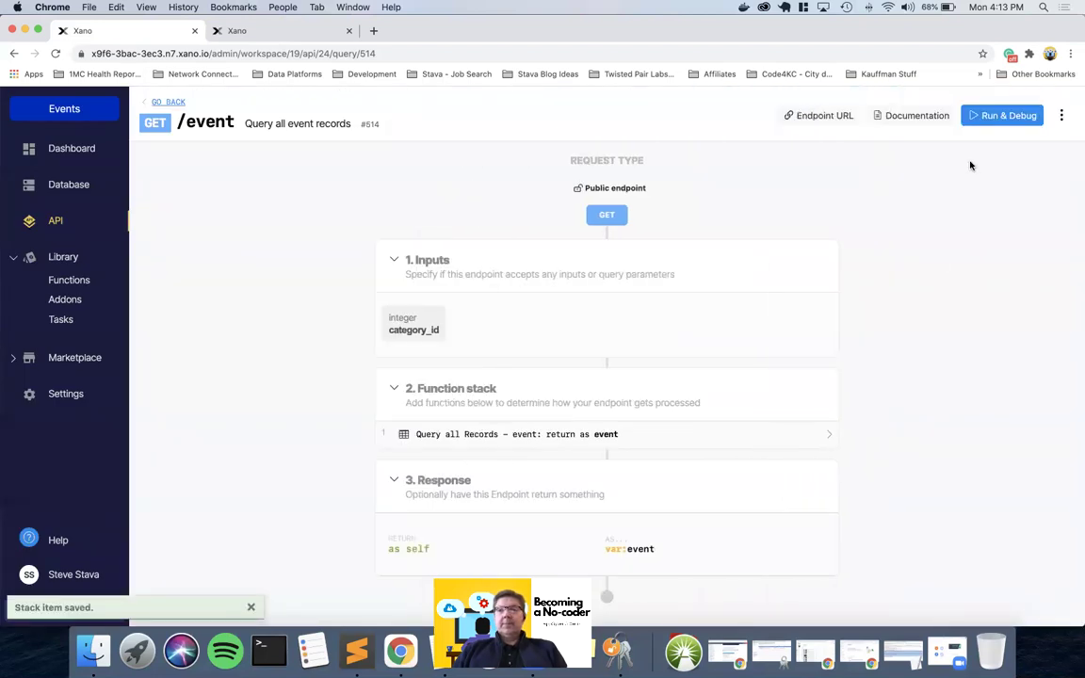
Run the endpoint with category_id 1, examine the timeslot dates of each returned event and bring up the database tables.
{"action": "left_click", "coordinate": [1008, 115]}
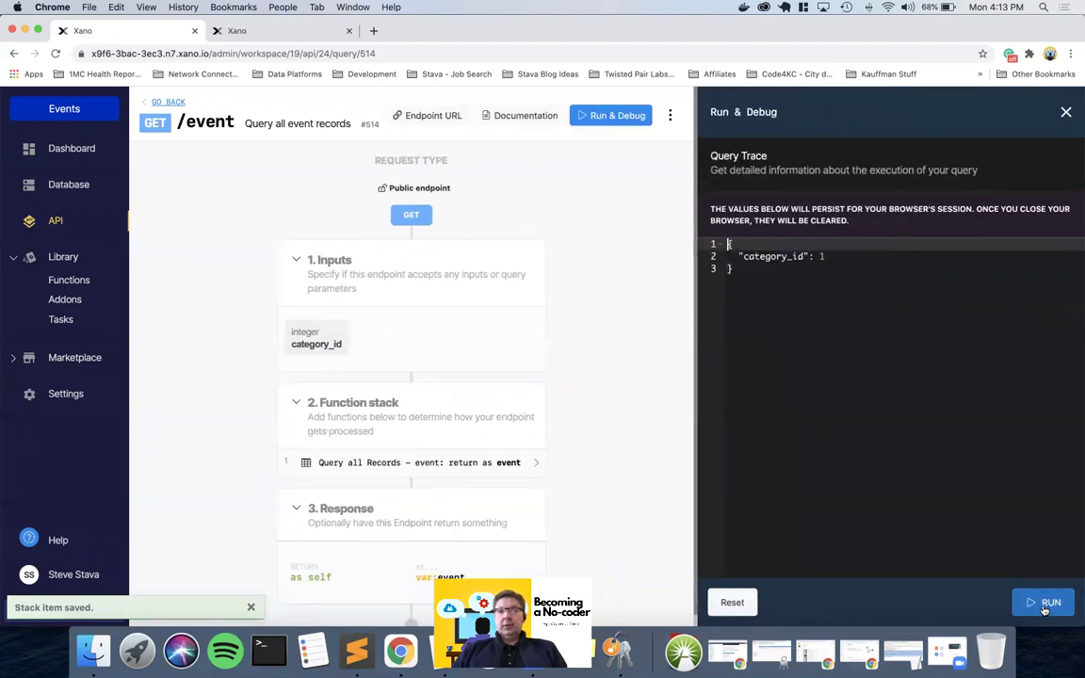
{"action": "left_click", "coordinate": [1043, 603]}
{"action": "scroll", "coordinate": [979, 459], "scroll_direction": "down", "scroll_amount": 3}
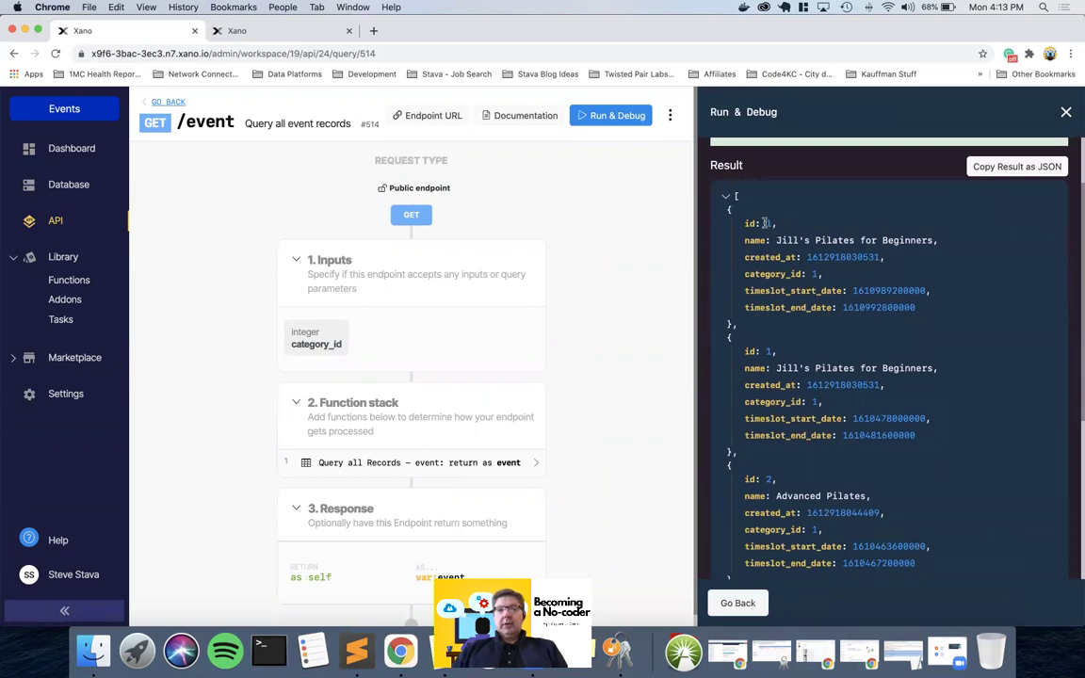
{"action": "scroll", "coordinate": [796, 375], "scroll_direction": "down", "scroll_amount": 5}
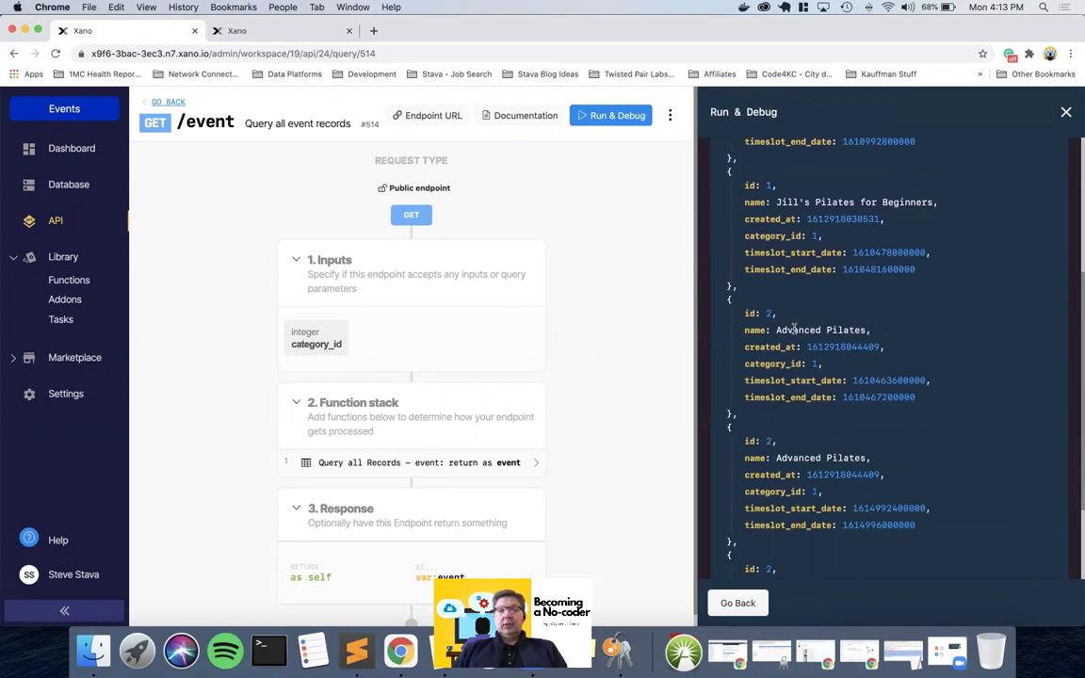
{"action": "scroll", "coordinate": [790, 324], "scroll_direction": "down", "scroll_amount": 4}
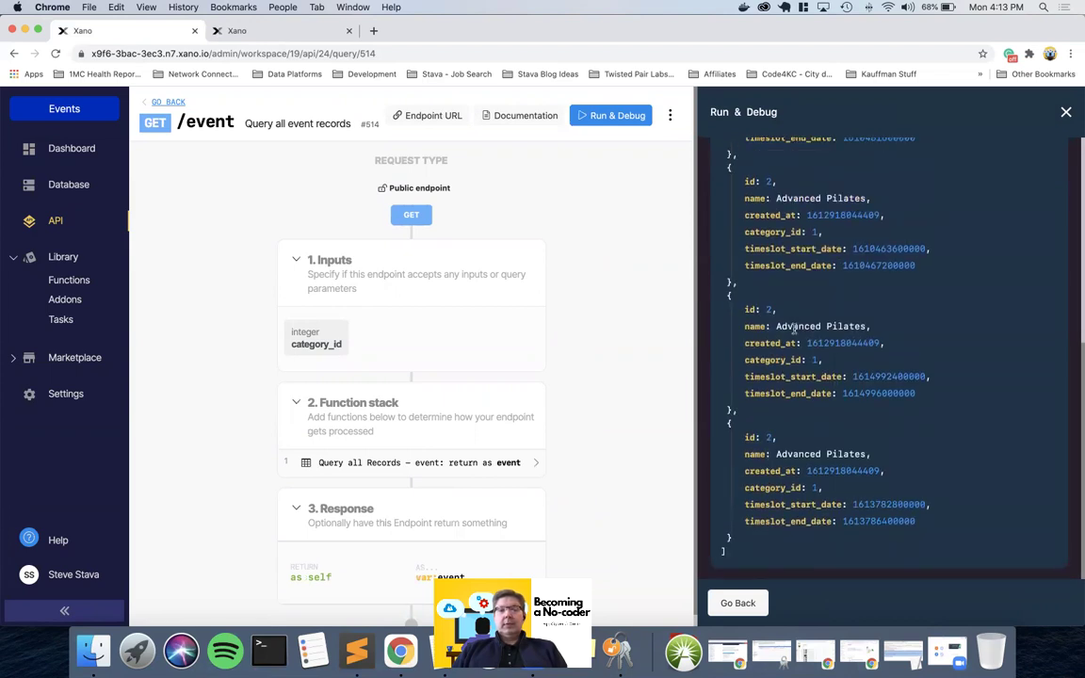
{"action": "left_click", "coordinate": [218, 31]}
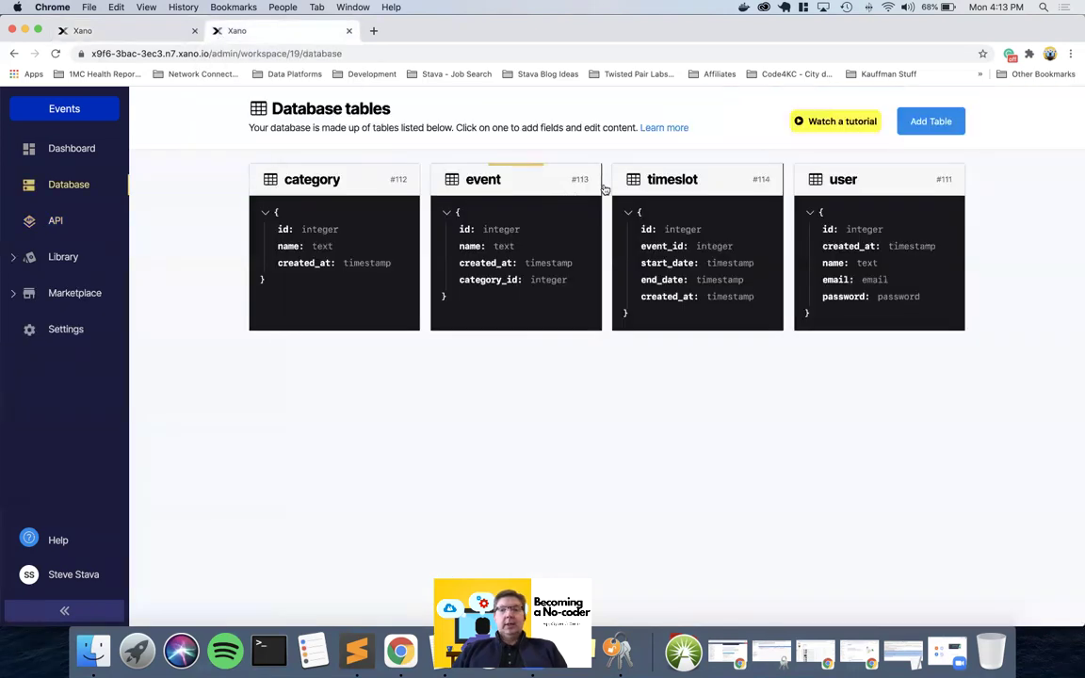
Compare the timeslot table's records with the timeslot dates returned for each event in the endpoint result and close the debugger.
{"action": "left_click", "coordinate": [666, 183]}
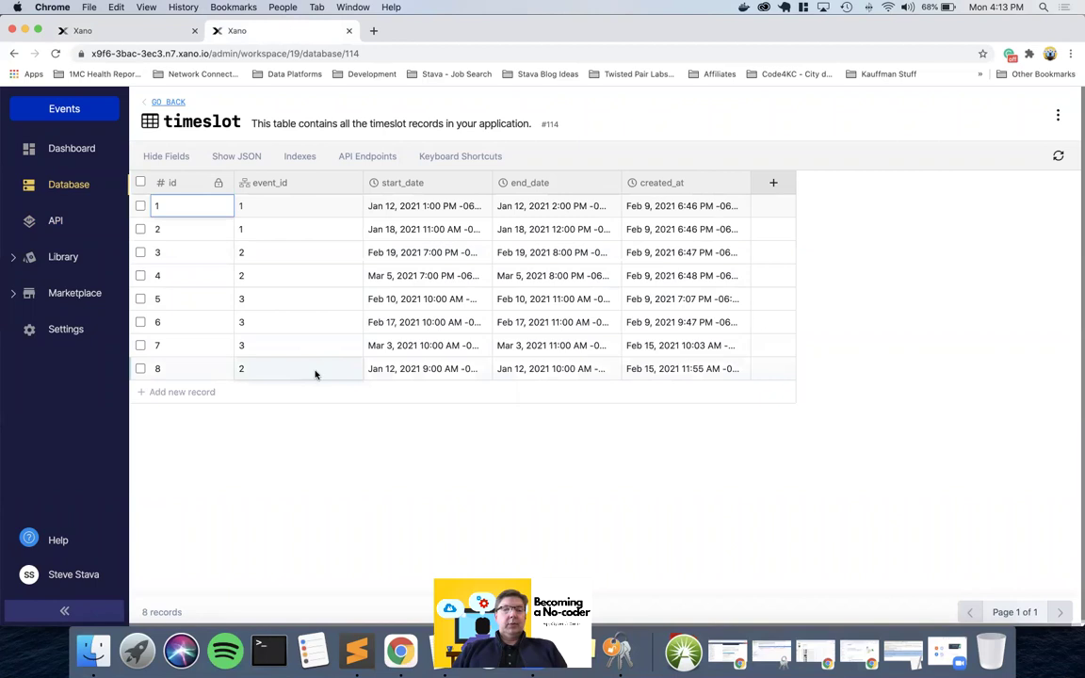
{"action": "left_click", "coordinate": [136, 34]}
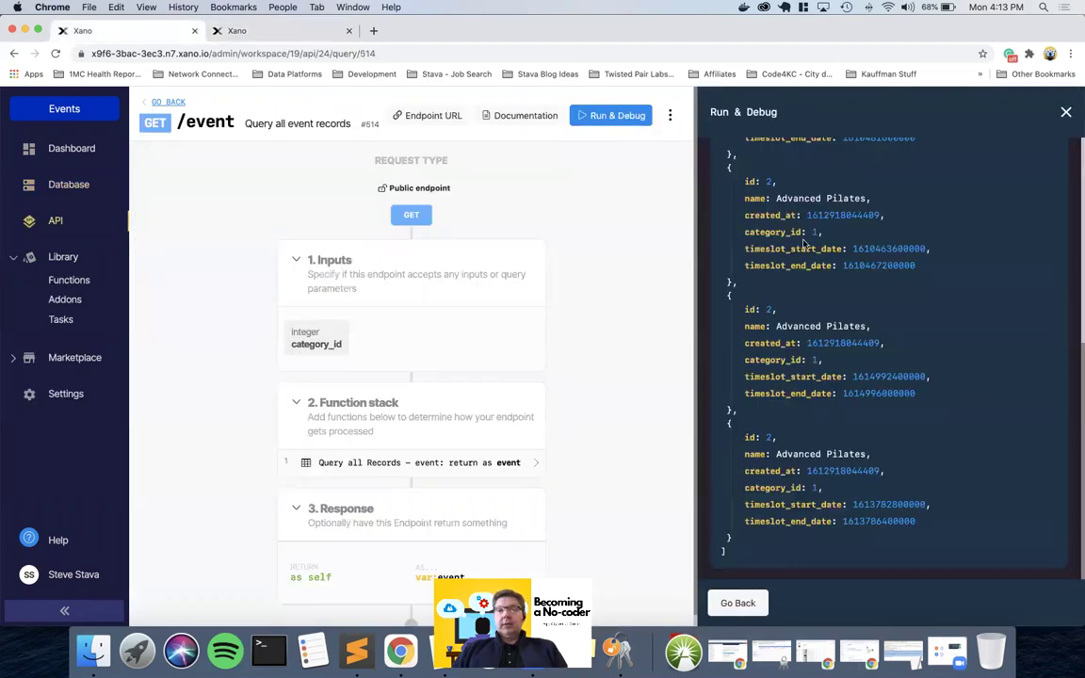
{"action": "scroll", "coordinate": [803, 243], "scroll_direction": "up", "scroll_amount": 10}
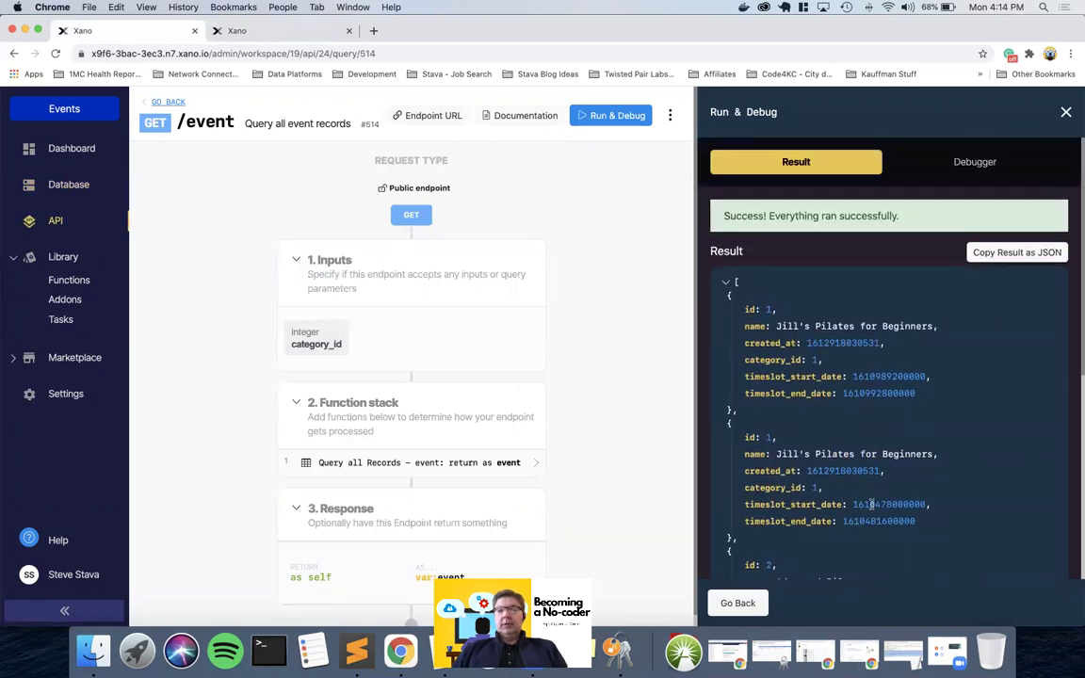
{"action": "scroll", "coordinate": [879, 508], "scroll_direction": "down", "scroll_amount": 3}
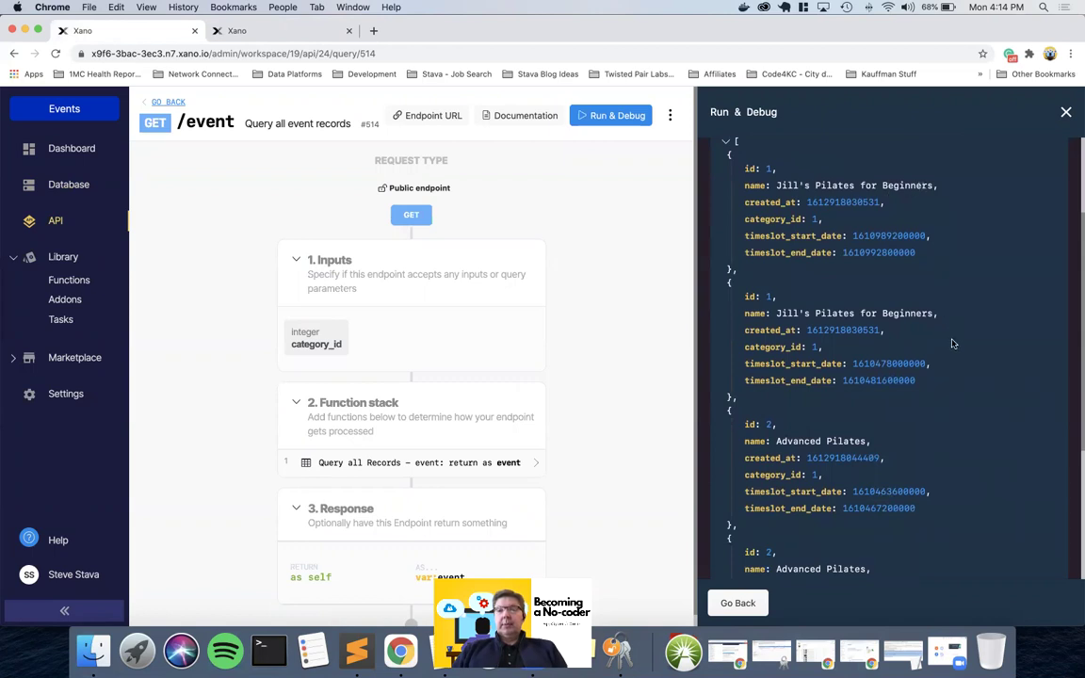
{"action": "scroll", "coordinate": [949, 342], "scroll_direction": "down", "scroll_amount": 5}
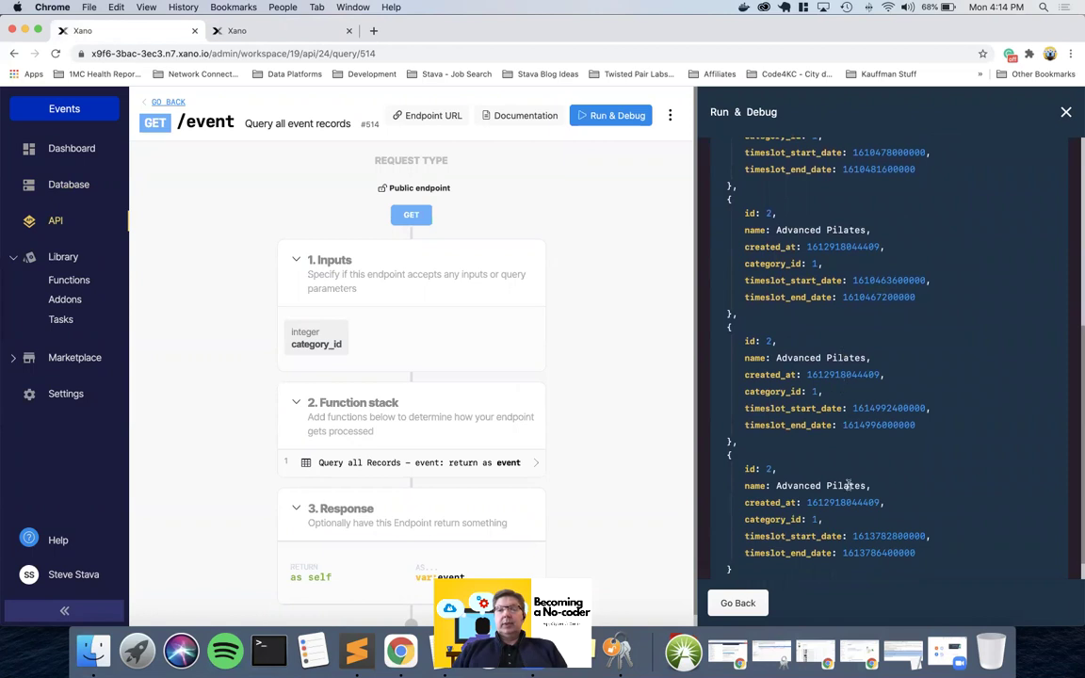
{"action": "scroll", "coordinate": [849, 485], "scroll_direction": "down", "scroll_amount": 1}
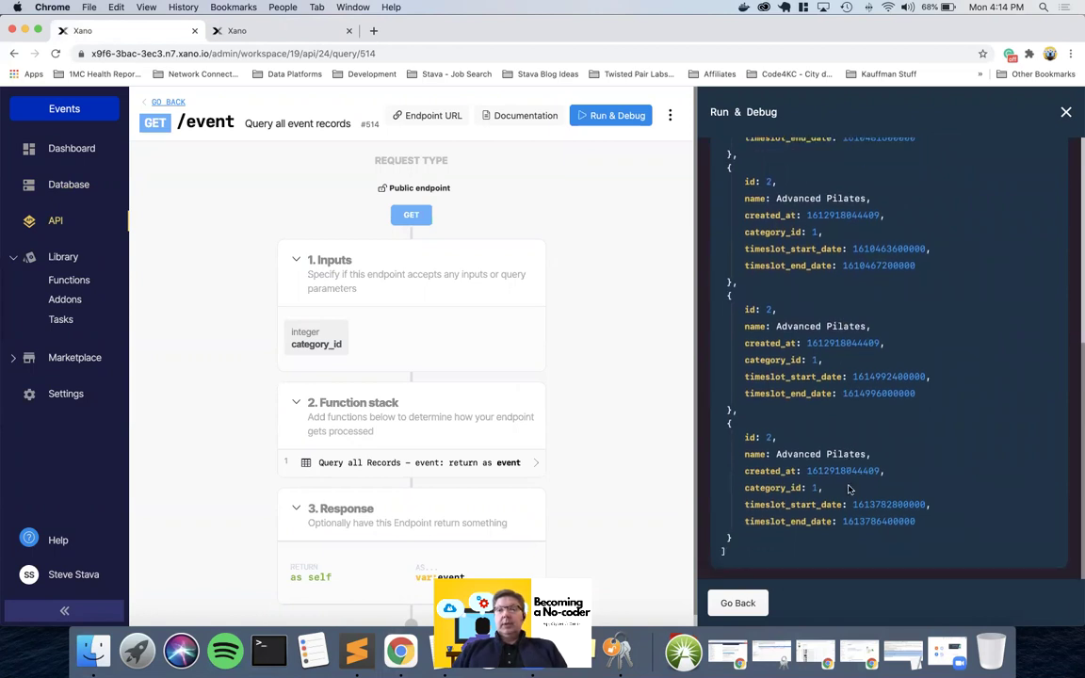
{"action": "scroll", "coordinate": [848, 488], "scroll_direction": "up", "scroll_amount": 15}
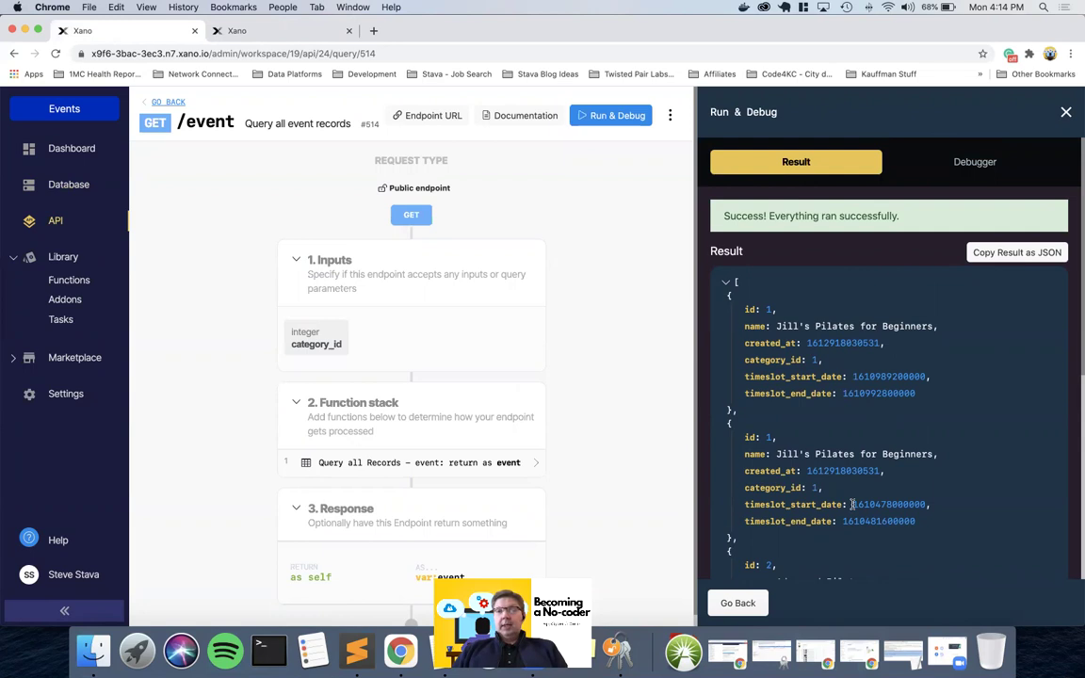
{"action": "scroll", "coordinate": [851, 505], "scroll_direction": "down", "scroll_amount": 5}
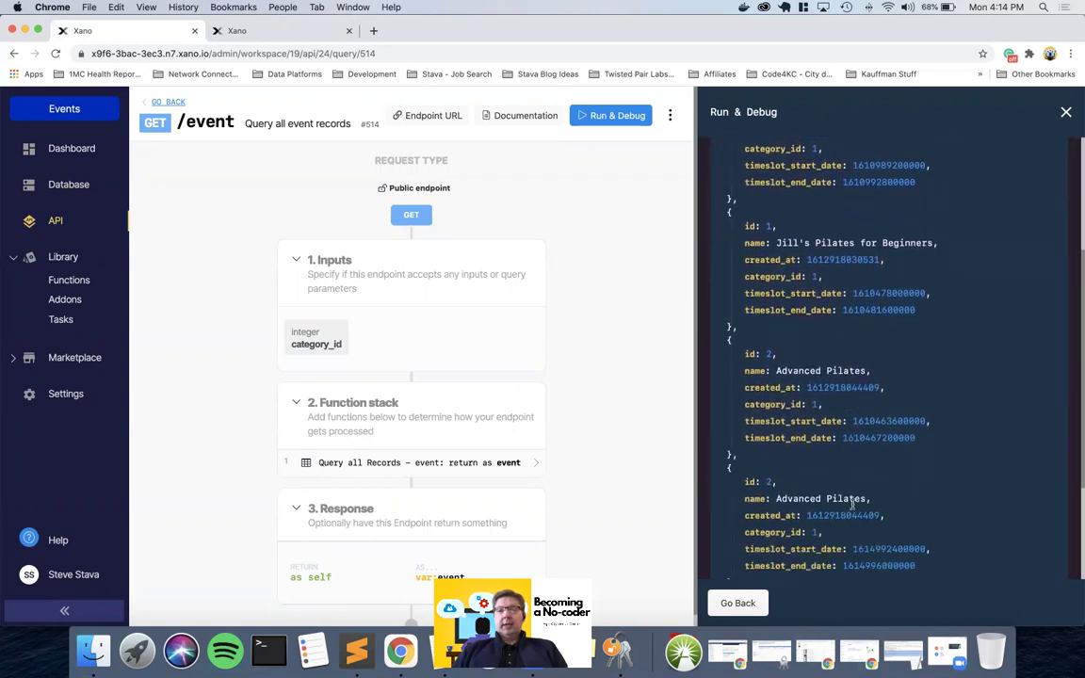
{"action": "scroll", "coordinate": [851, 504], "scroll_direction": "down", "scroll_amount": 1}
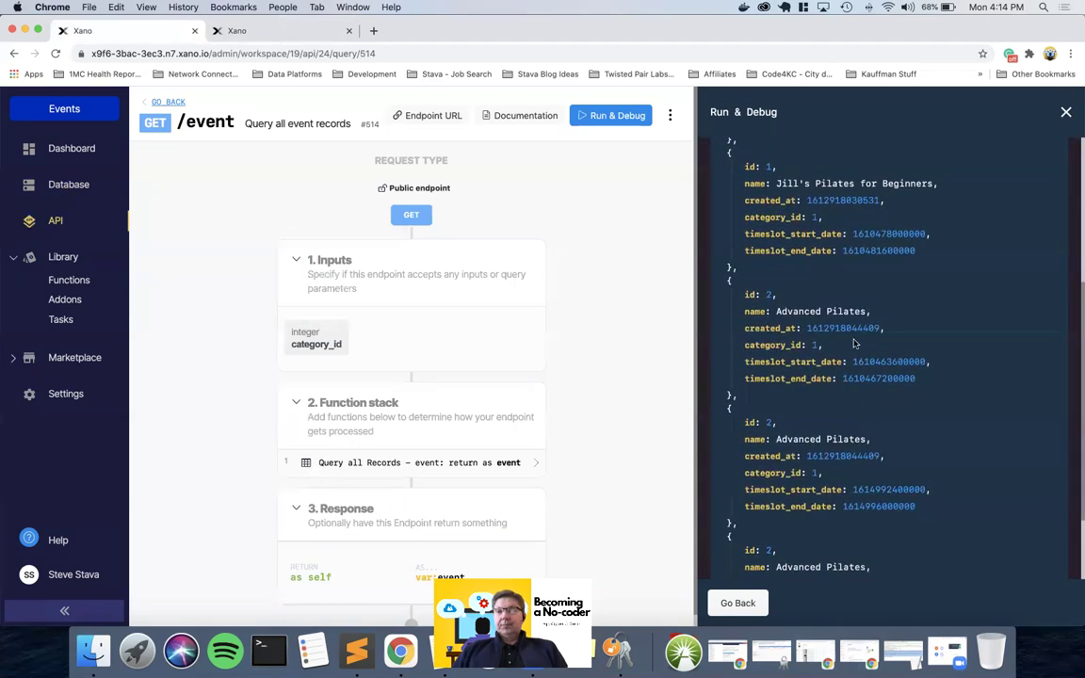
{"action": "left_click", "coordinate": [755, 606]}
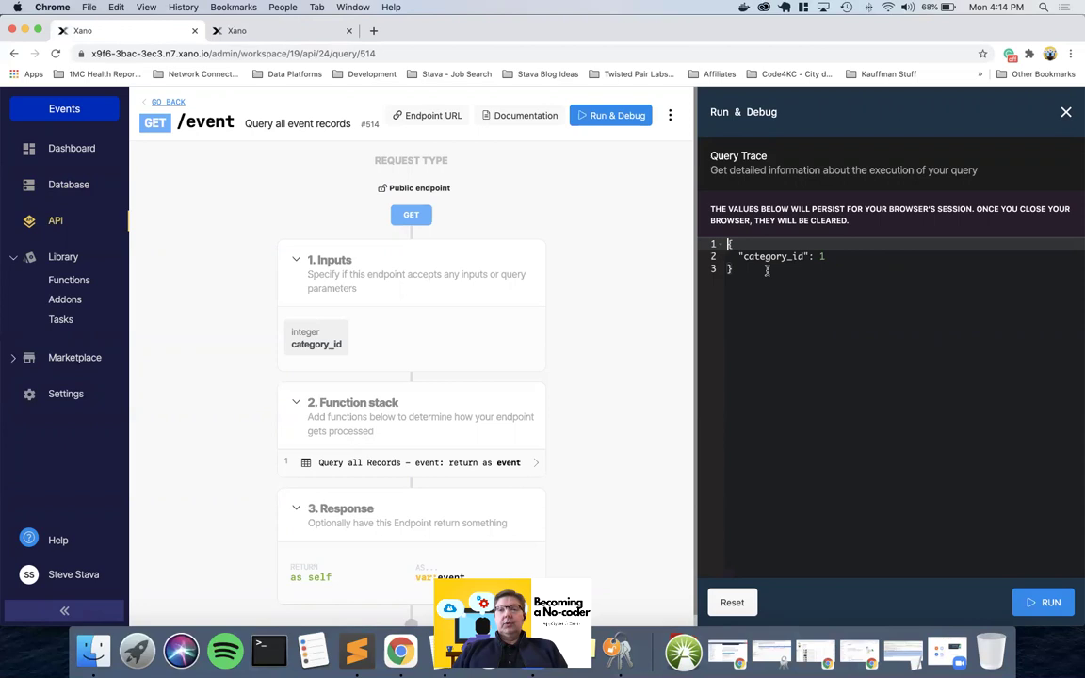
{"action": "left_click", "coordinate": [851, 314]}
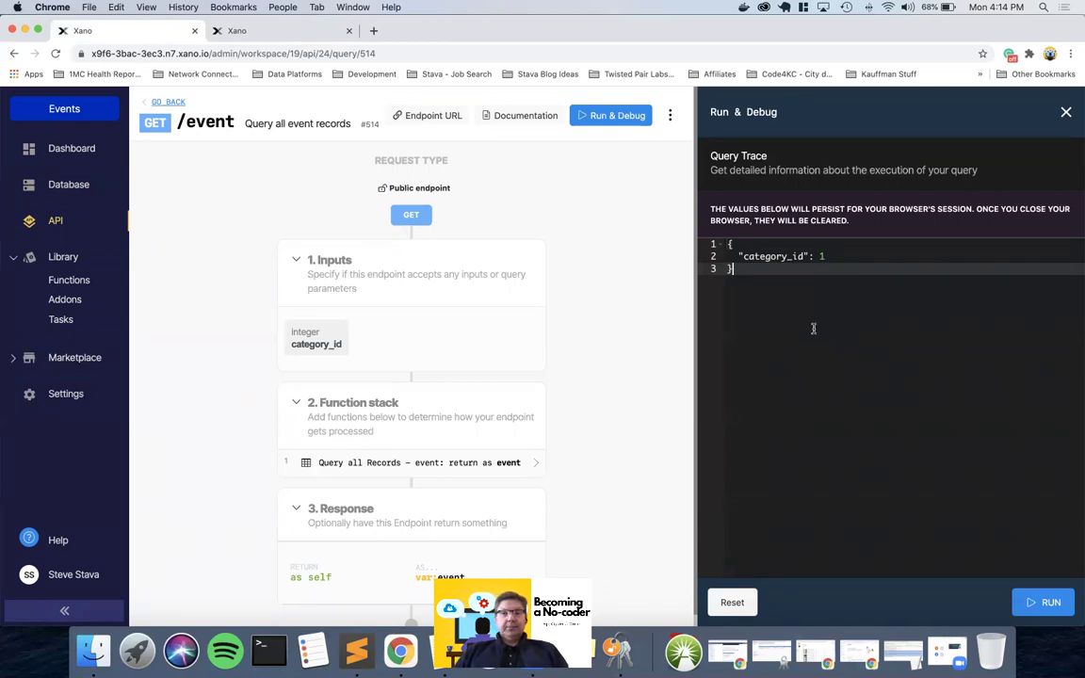
{"action": "left_click", "coordinate": [1065, 112]}
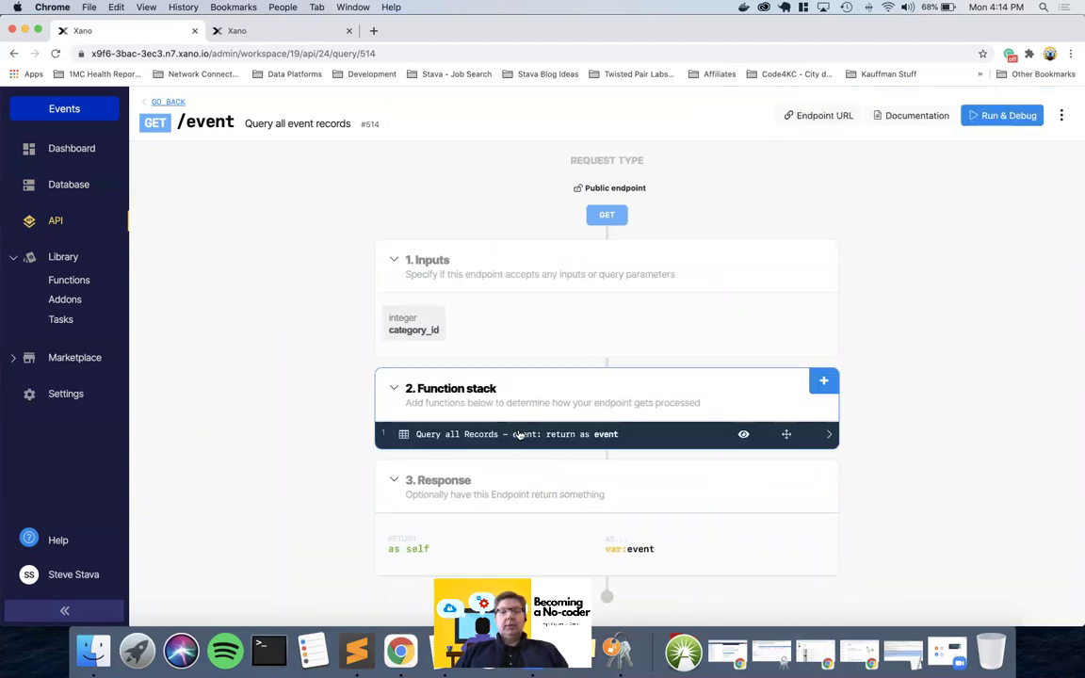
Remove the timeslot.start_date and timeslot.end_date evals from the event query's output and save the query function.
{"action": "left_click", "coordinate": [519, 434]}
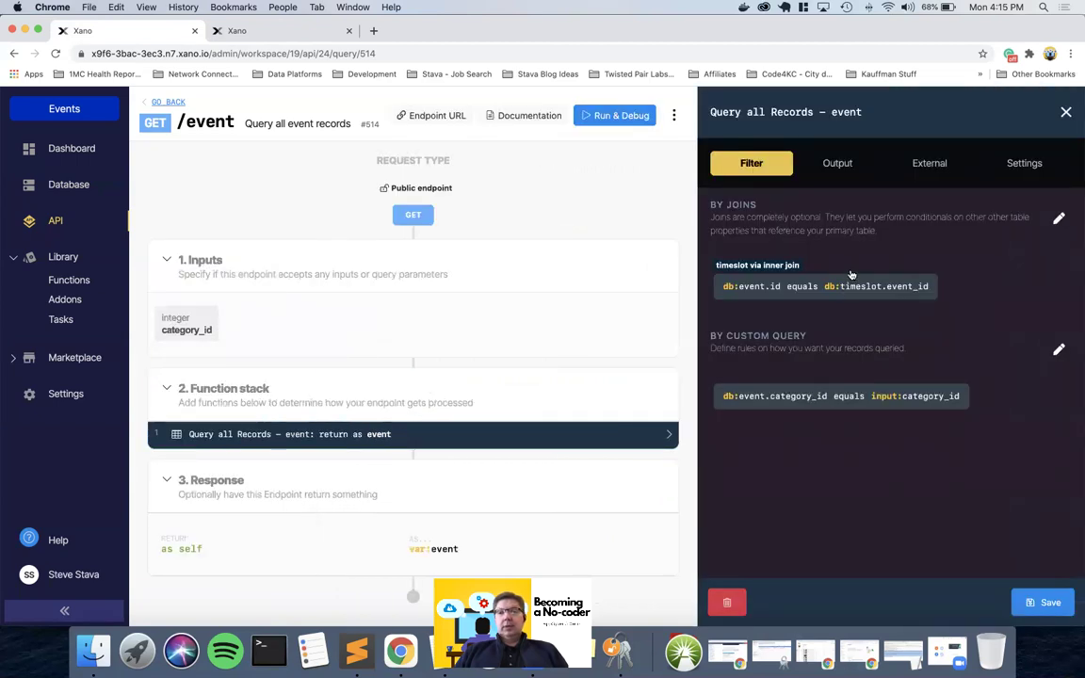
{"action": "left_click", "coordinate": [837, 163]}
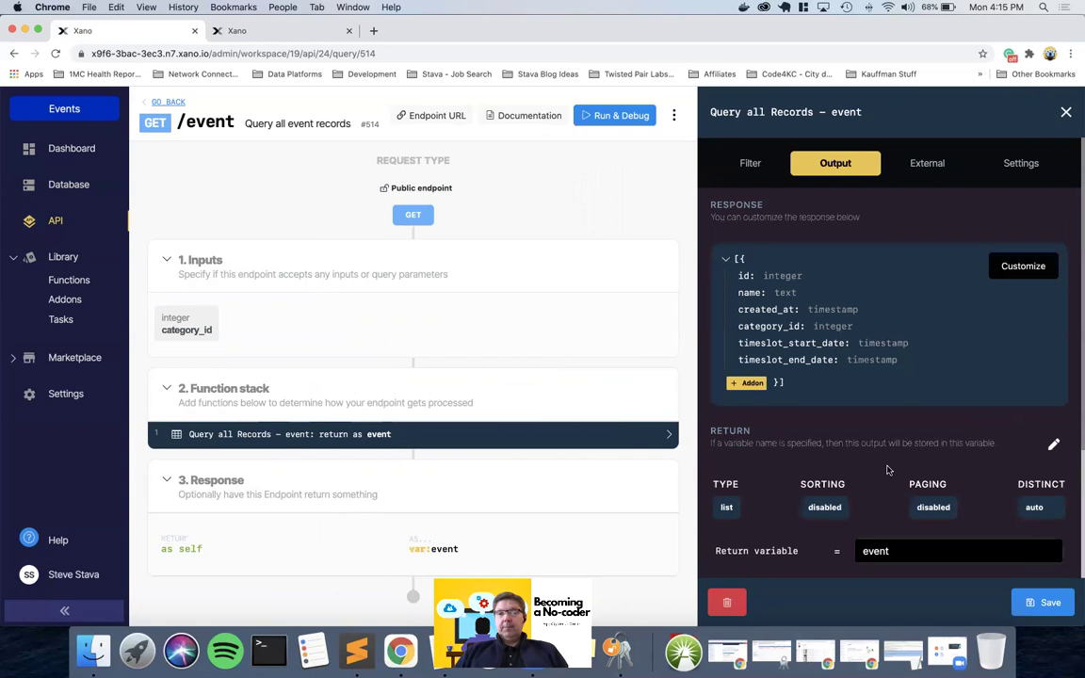
{"action": "scroll", "coordinate": [886, 469], "scroll_direction": "down", "scroll_amount": 3}
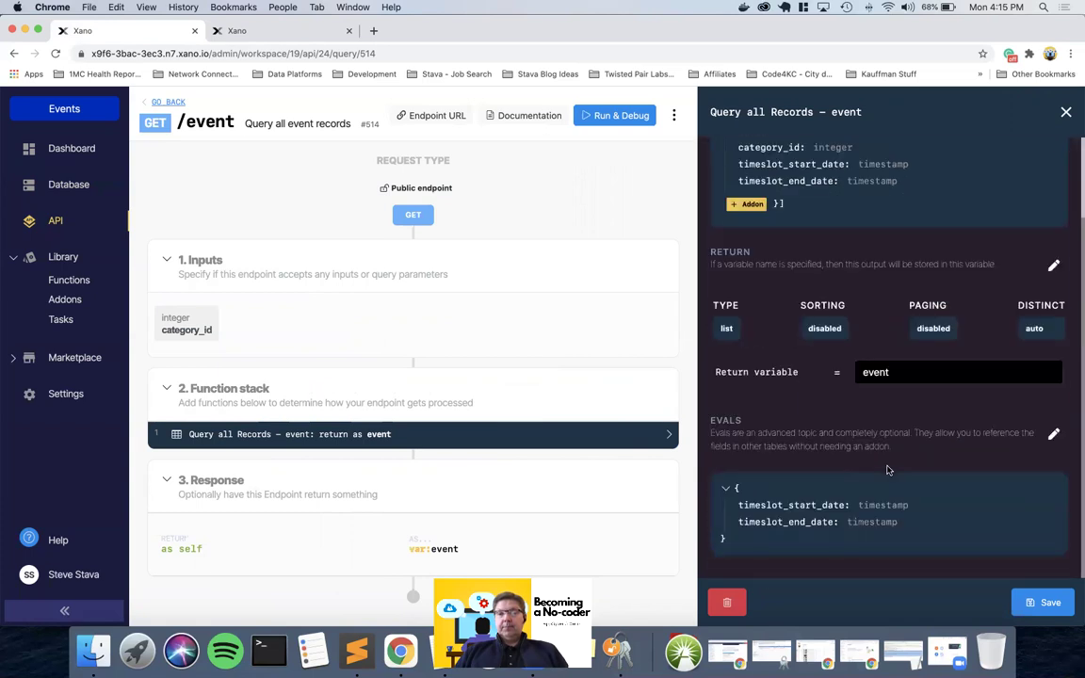
{"action": "left_click", "coordinate": [1054, 435]}
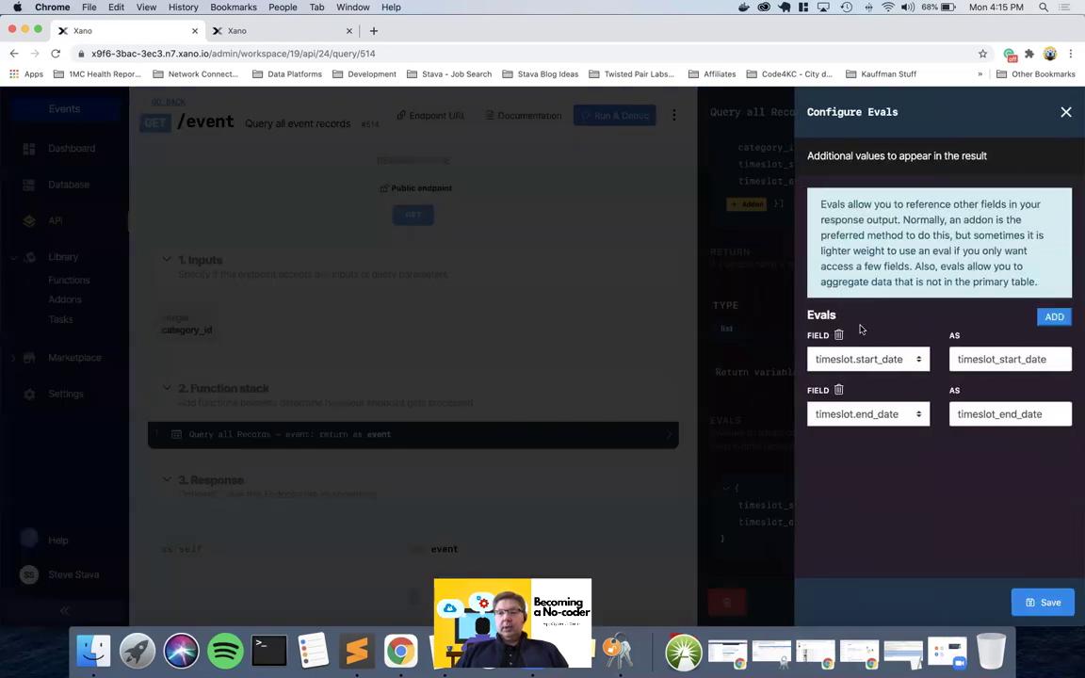
{"action": "left_click", "coordinate": [838, 335]}
{"action": "left_click", "coordinate": [838, 336]}
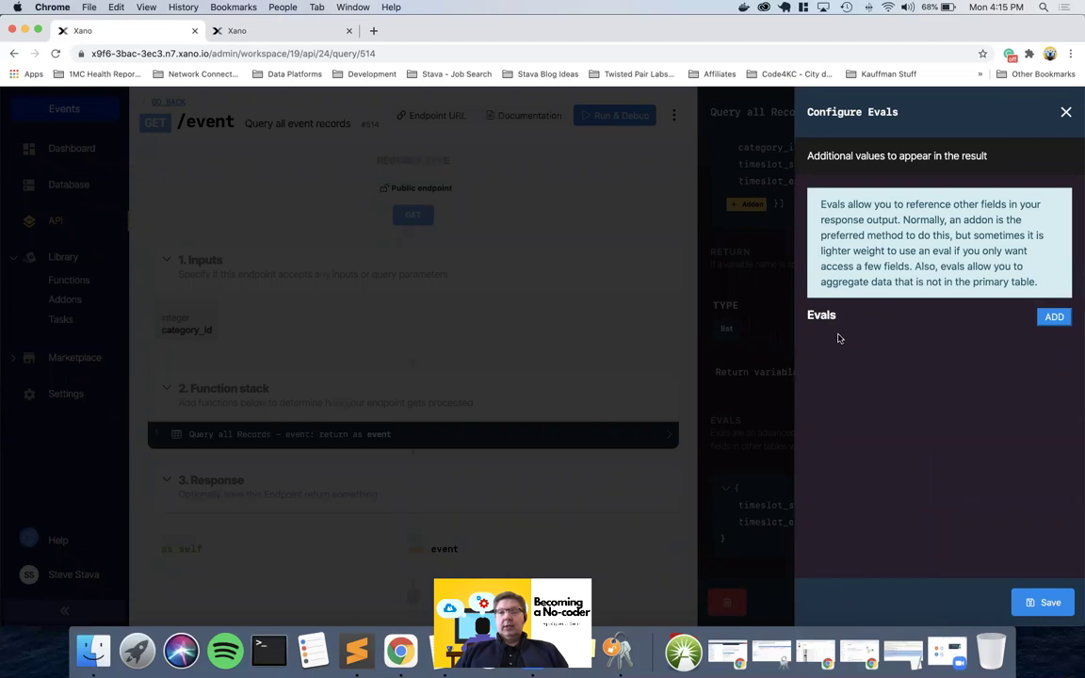
{"action": "left_click", "coordinate": [1035, 602]}
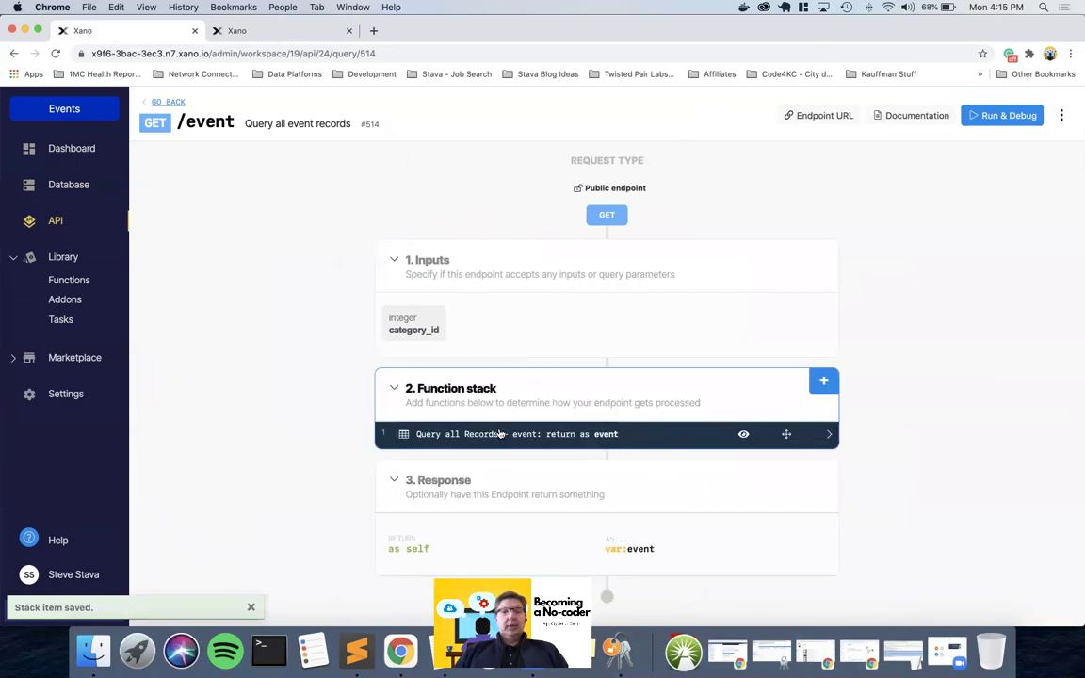
Review the Sublime Text note on filtering events by start and end date, and examine the event query's filter, output and available addons.
{"action": "key", "text": "ctrl+Right"}
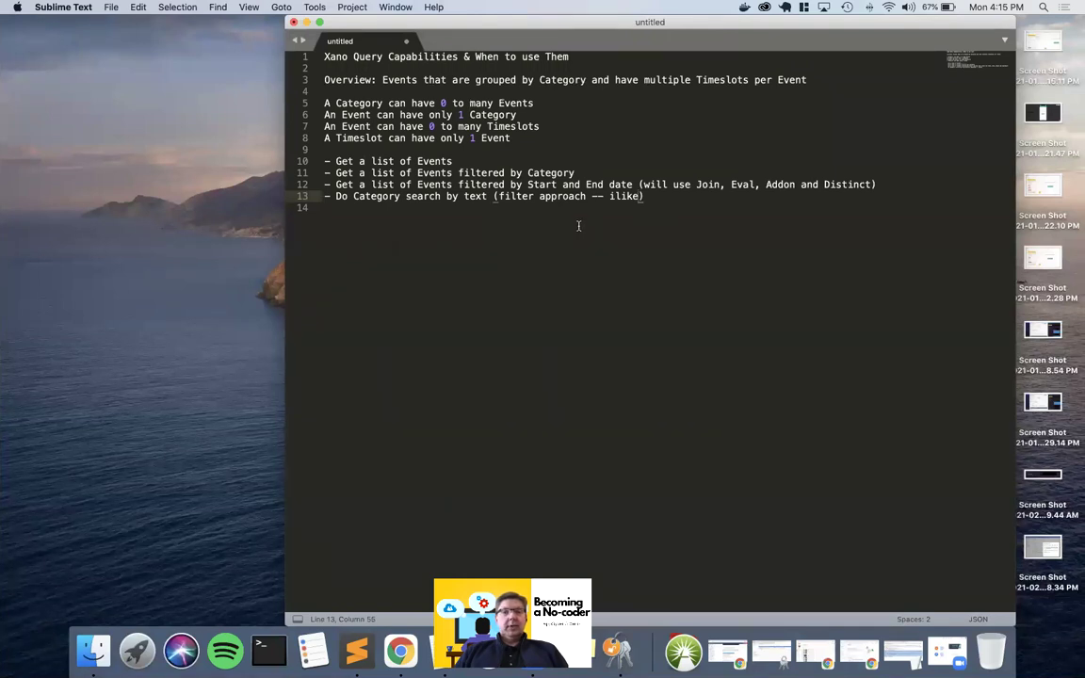
{"action": "triple_click", "coordinate": [337, 185]}
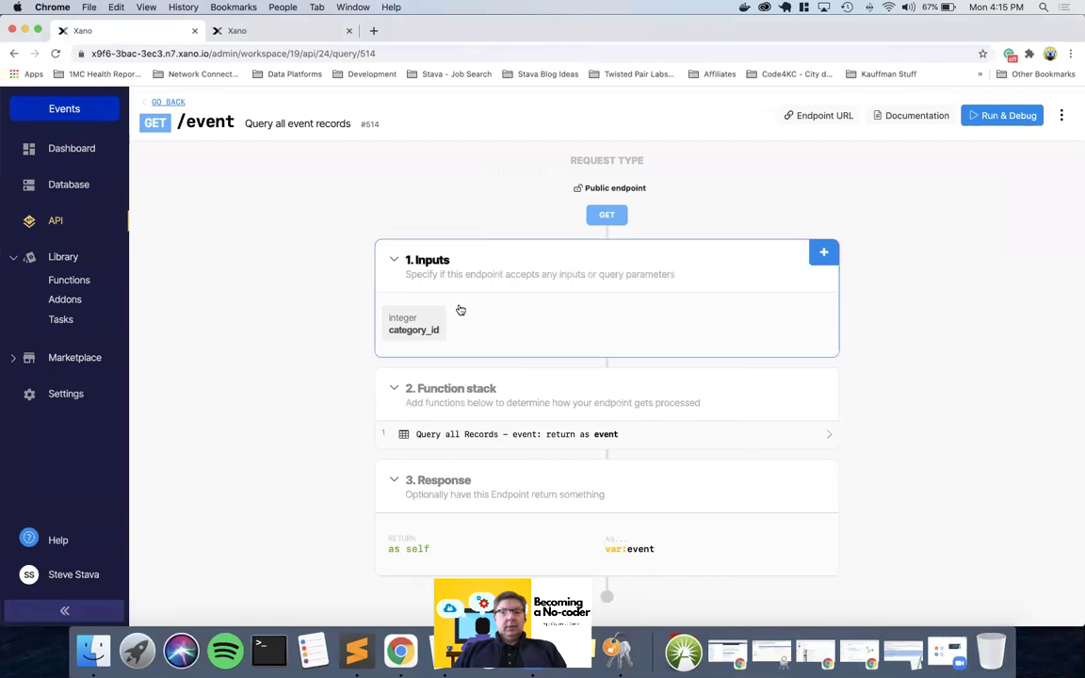
{"action": "left_click", "coordinate": [469, 434]}
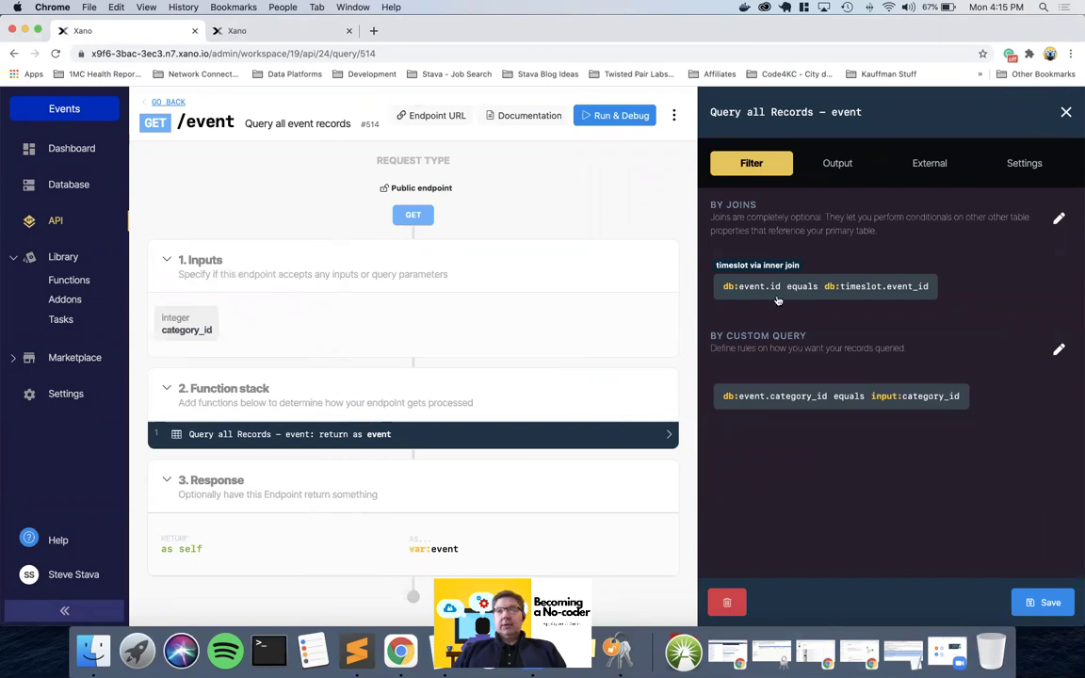
{"action": "left_click", "coordinate": [838, 166]}
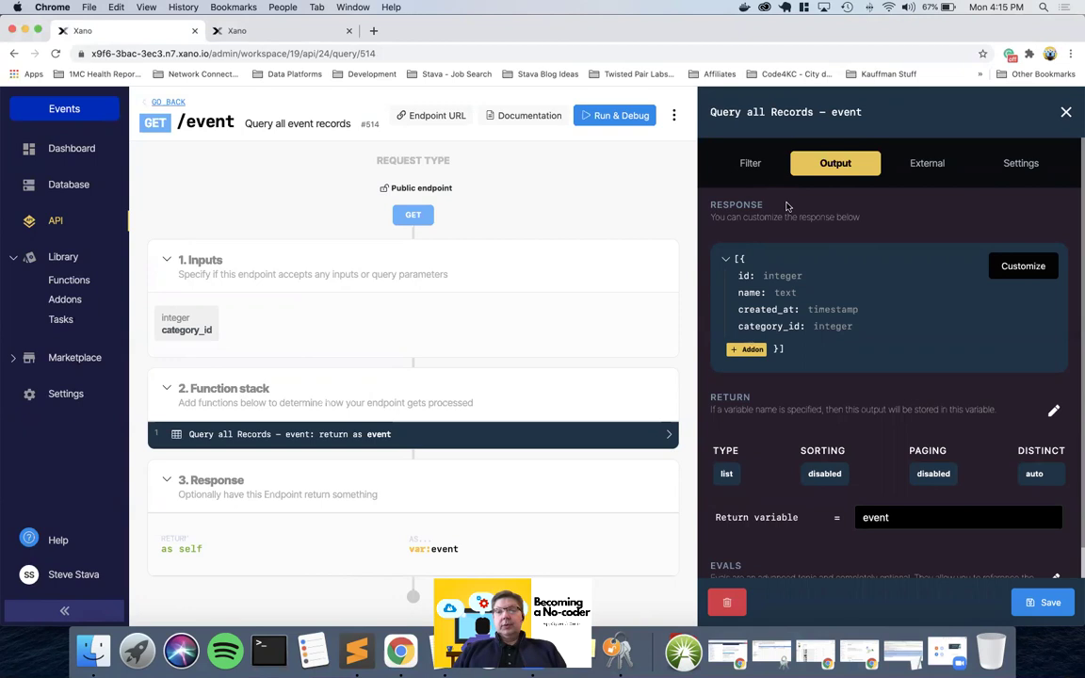
{"action": "left_click", "coordinate": [756, 168]}
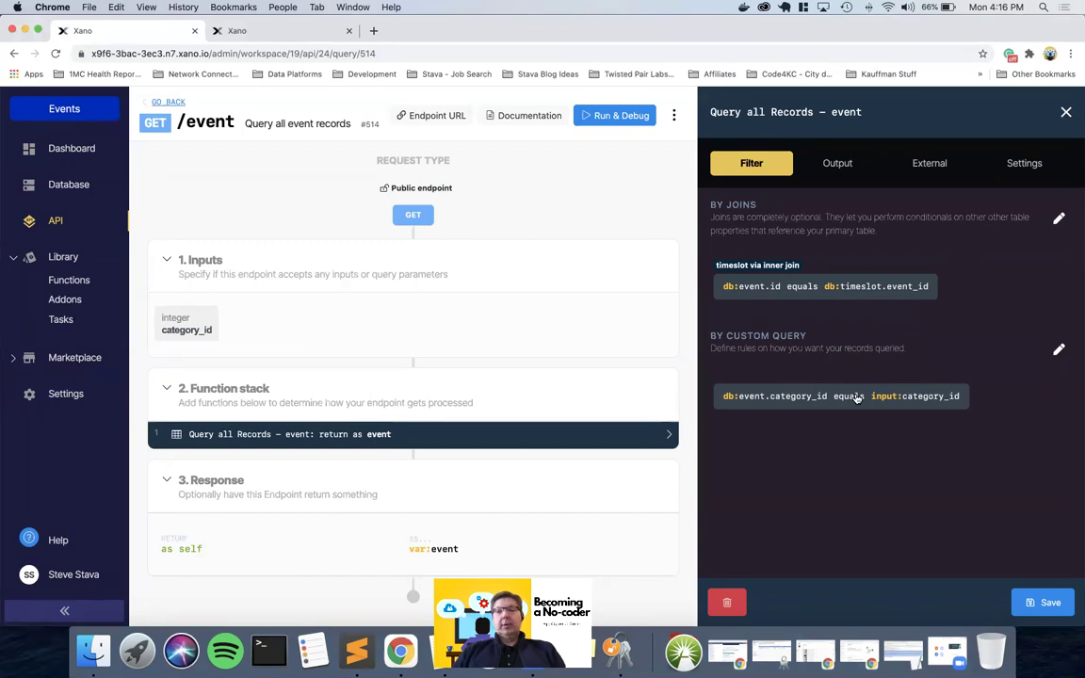
{"action": "left_click", "coordinate": [837, 167]}
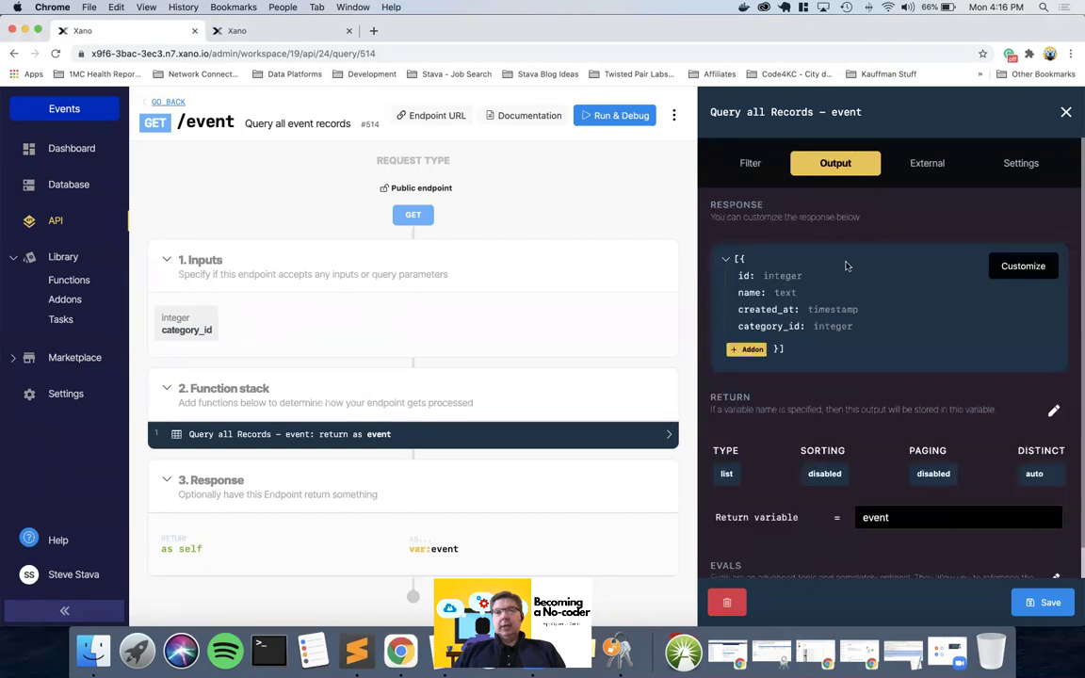
{"action": "left_click", "coordinate": [742, 351]}
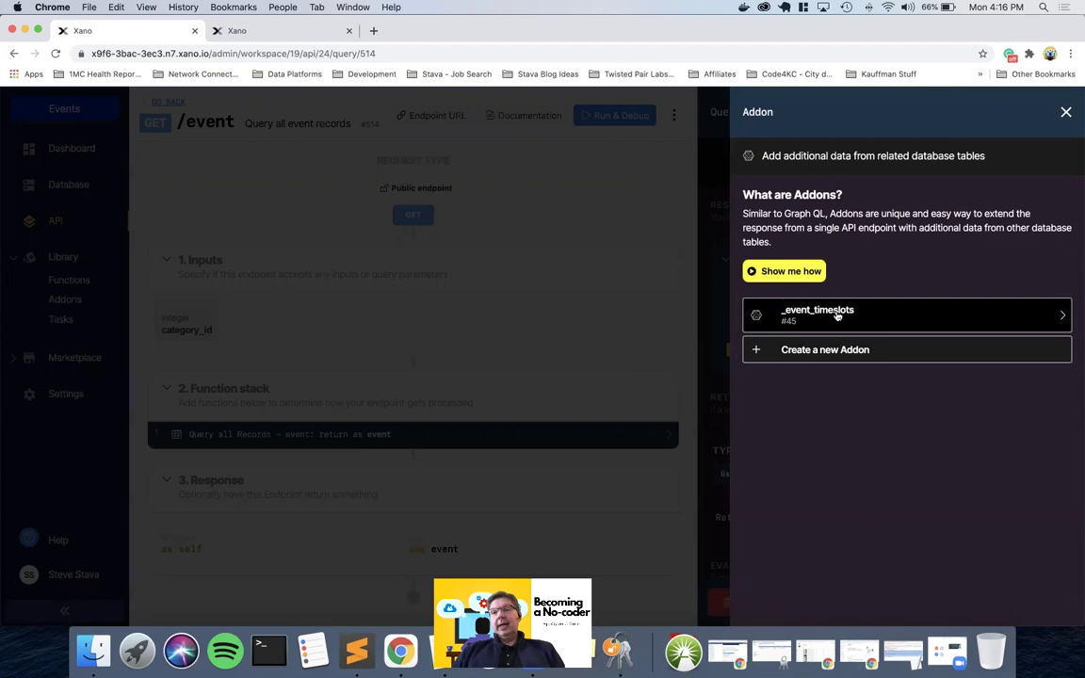
{"action": "left_click", "coordinate": [1066, 112]}
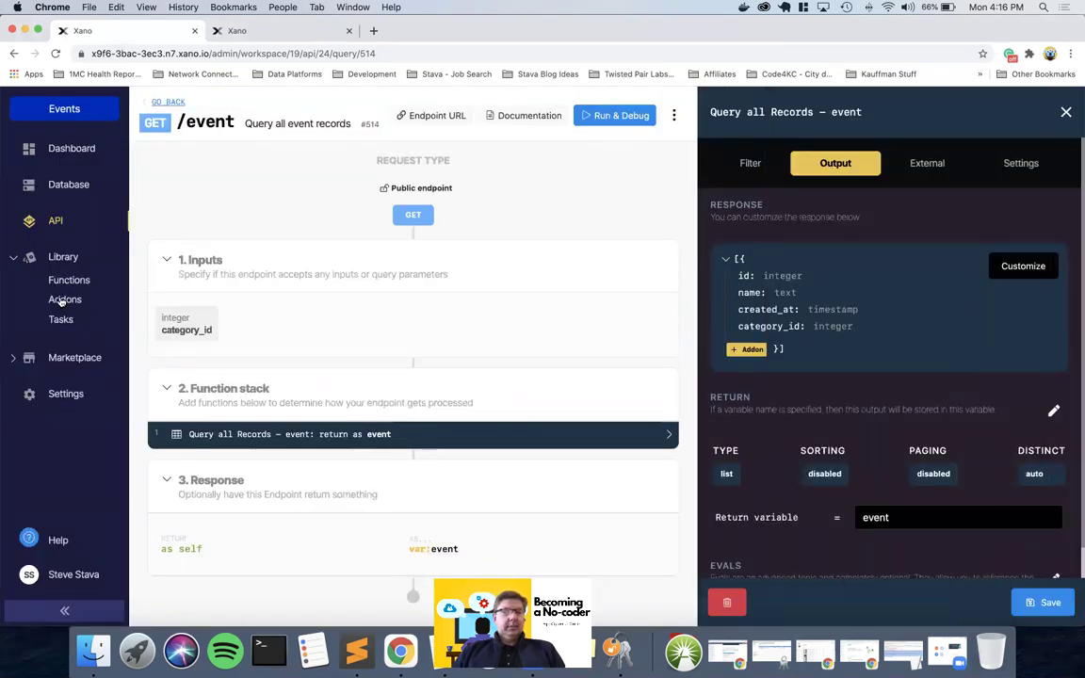
Delete the _event_timeslots addon from the library, entering its name _event_timeslots as confirmation.
{"action": "left_click", "coordinate": [64, 299]}
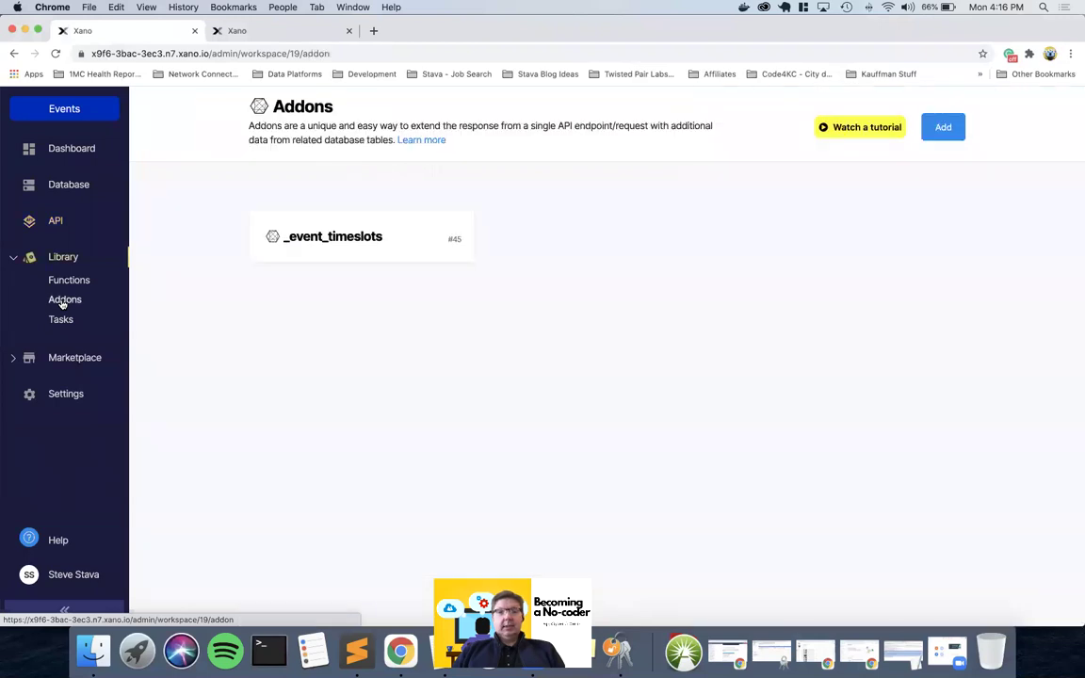
{"action": "left_click", "coordinate": [320, 247]}
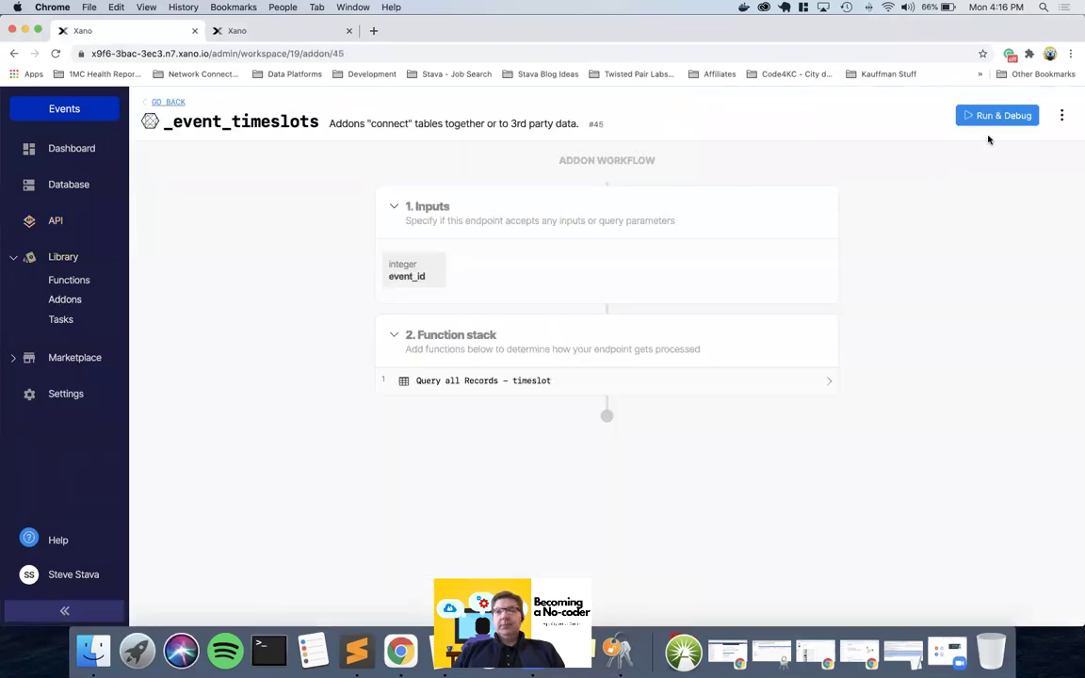
{"action": "left_click", "coordinate": [1061, 115]}
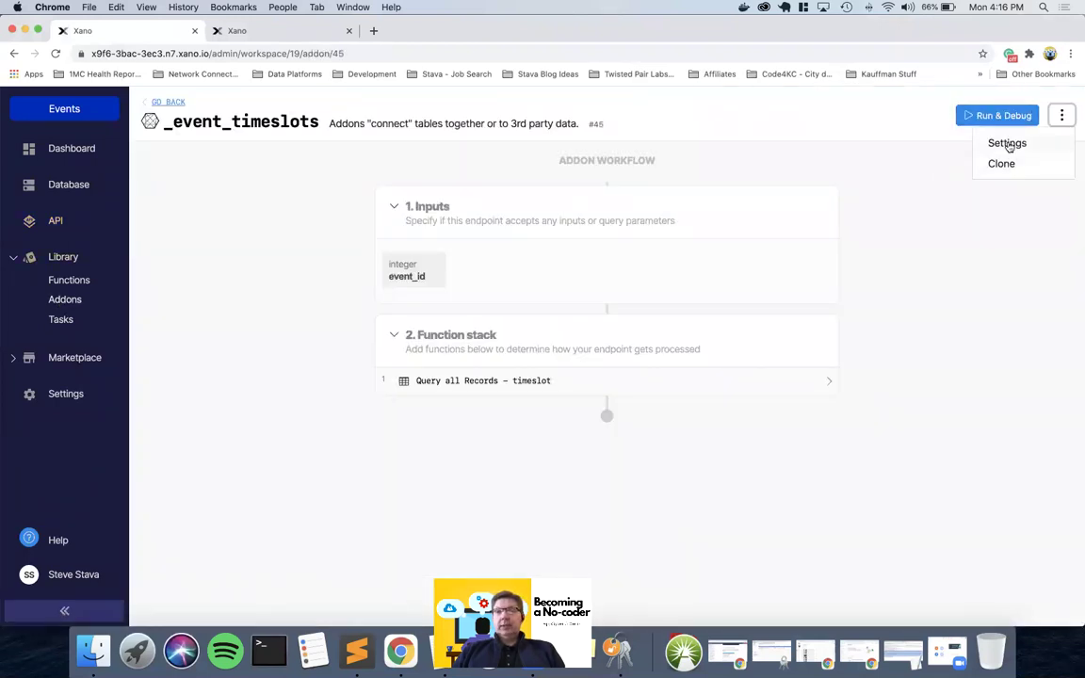
{"action": "left_click", "coordinate": [1002, 146]}
{"action": "left_click", "coordinate": [869, 603]}
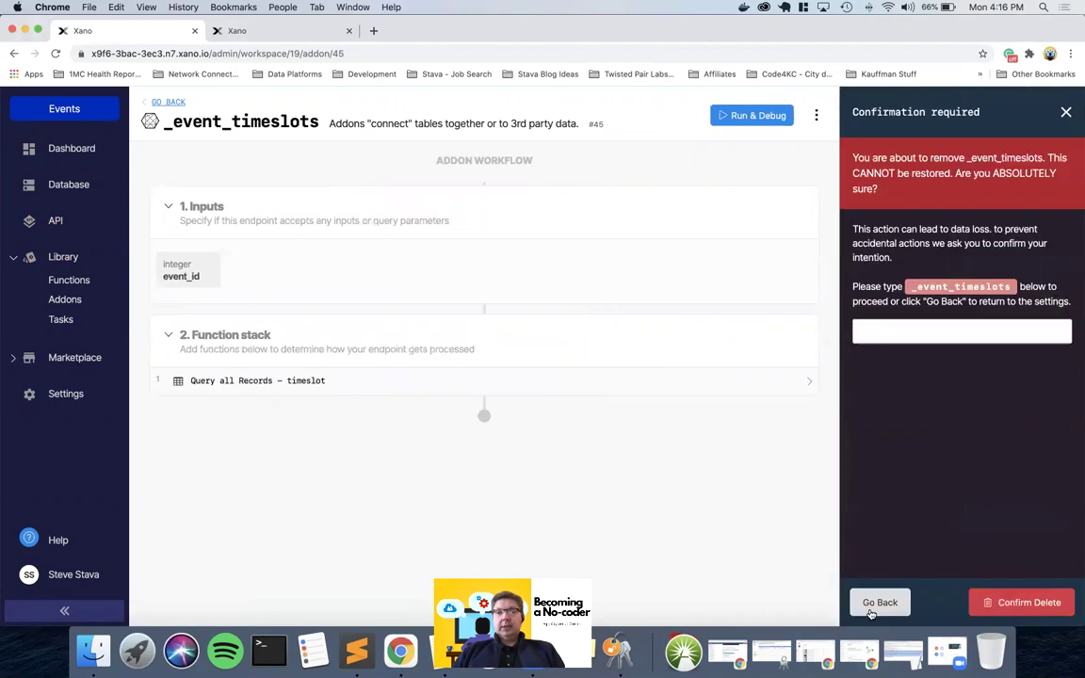
{"action": "triple_click", "coordinate": [951, 287]}
{"action": "double_click", "coordinate": [950, 286]}
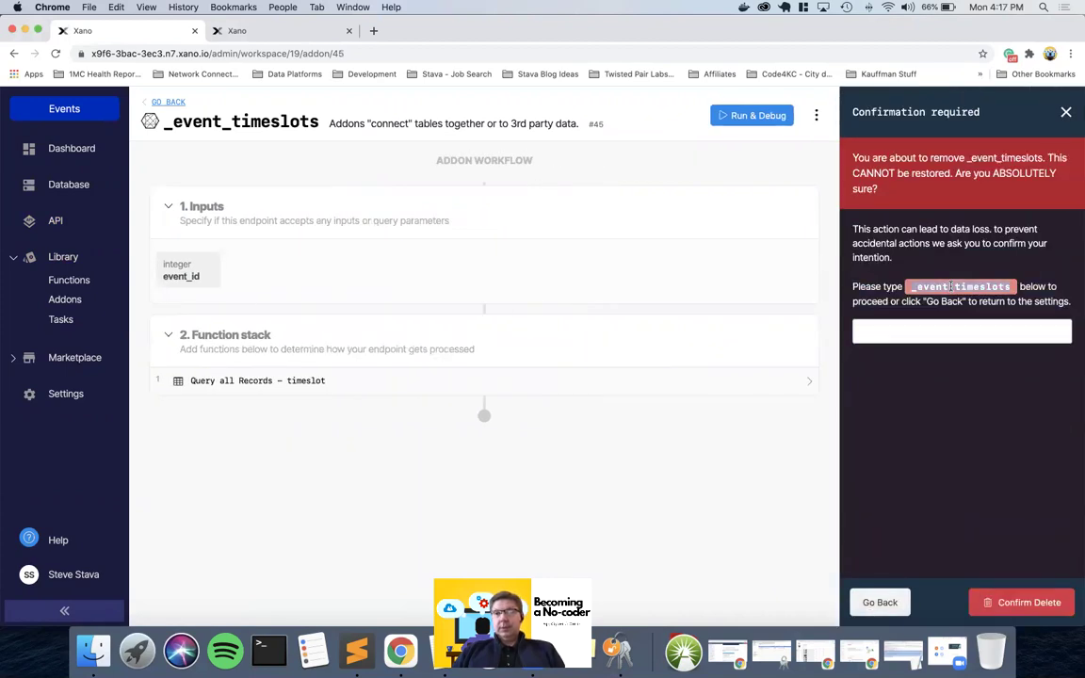
{"action": "left_click", "coordinate": [907, 332]}
{"action": "type", "text": "_event_timeslots"}
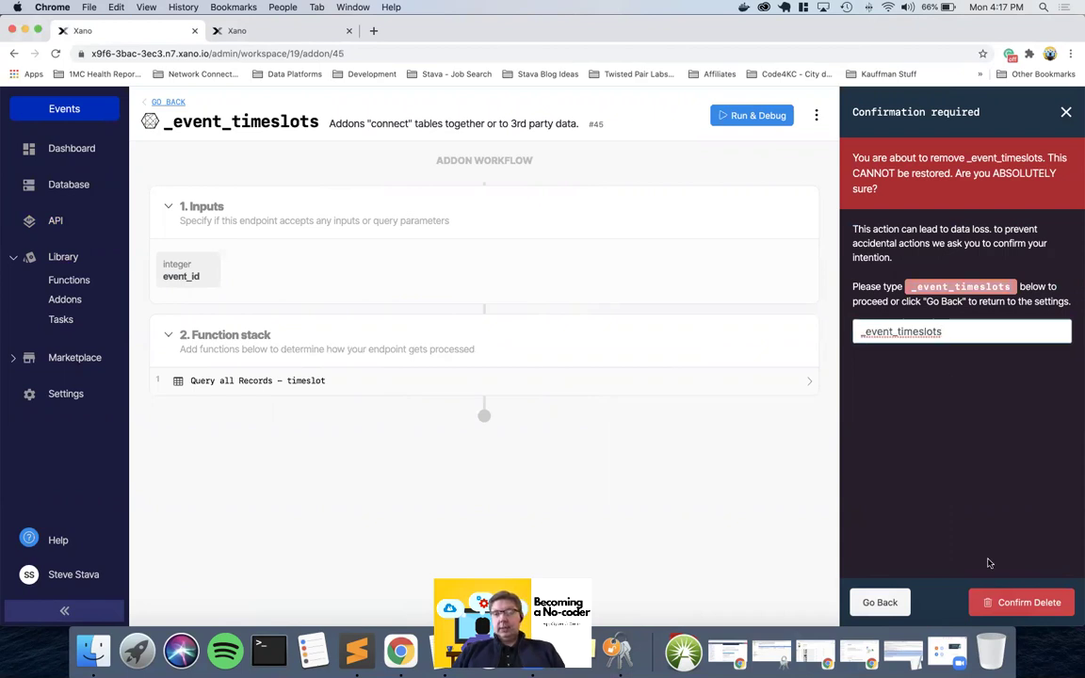
{"action": "left_click", "coordinate": [1017, 603]}
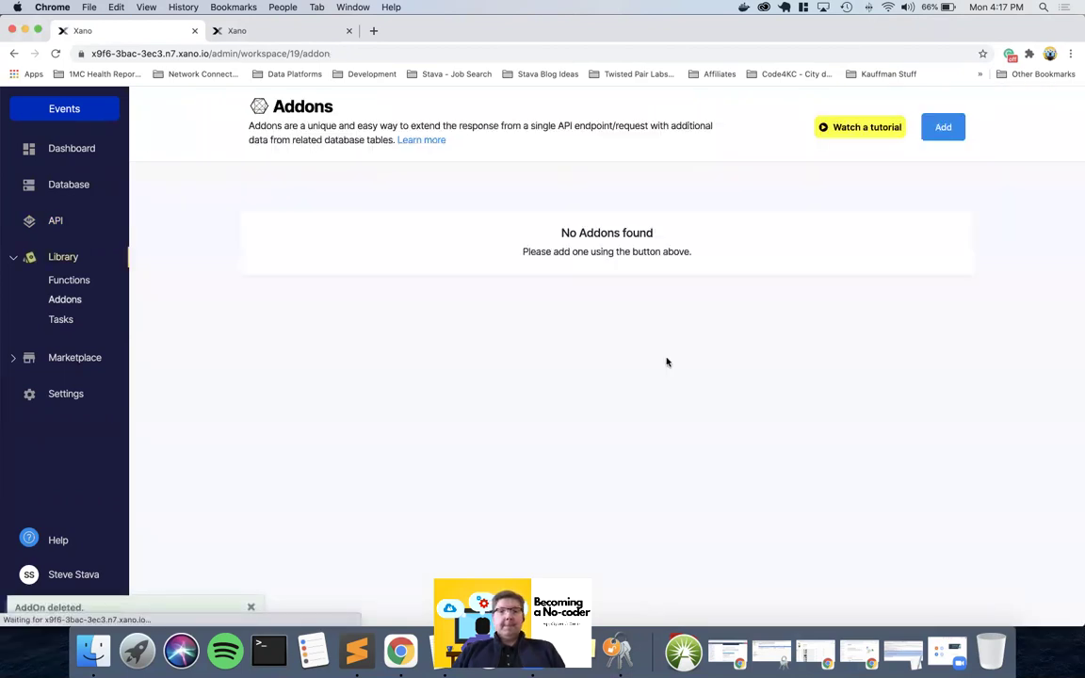
Open the output settings of the Query all Records function in the public API group's GET /event endpoint.
{"action": "left_click", "coordinate": [55, 221]}
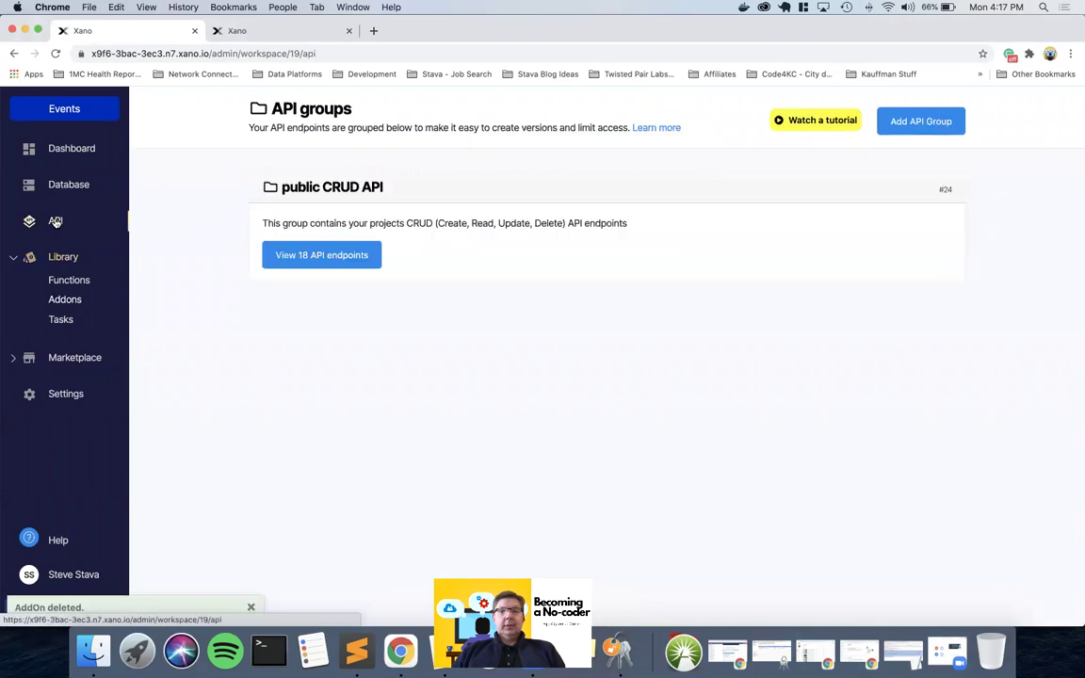
{"action": "left_click", "coordinate": [293, 255]}
{"action": "scroll", "coordinate": [467, 375], "scroll_direction": "down", "scroll_amount": 5}
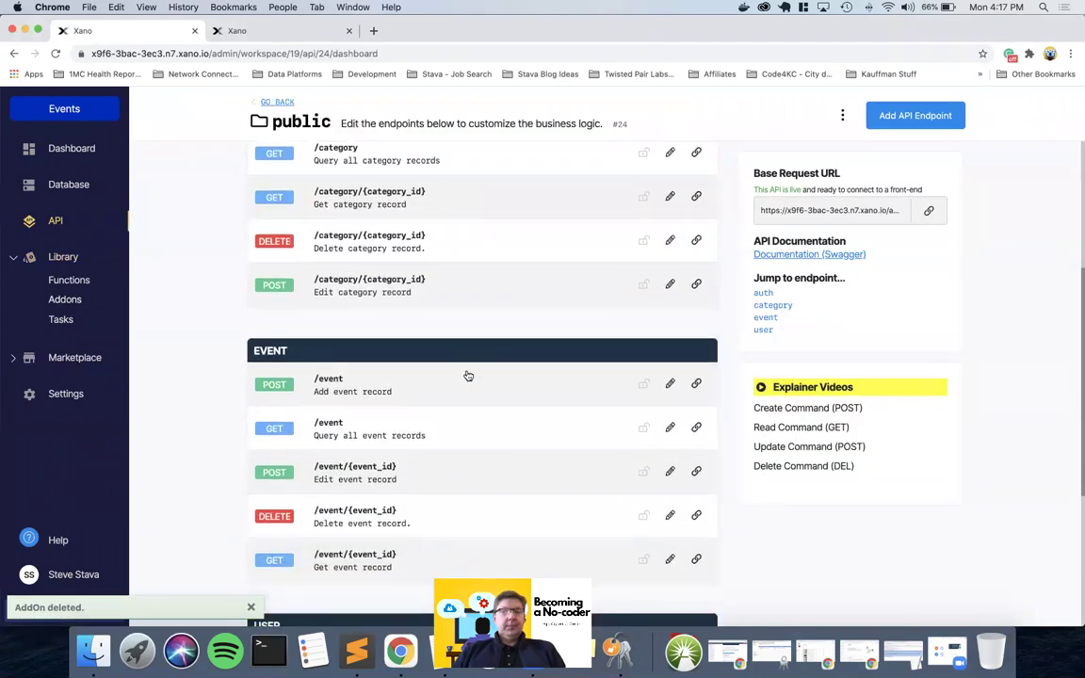
{"action": "left_click", "coordinate": [329, 405]}
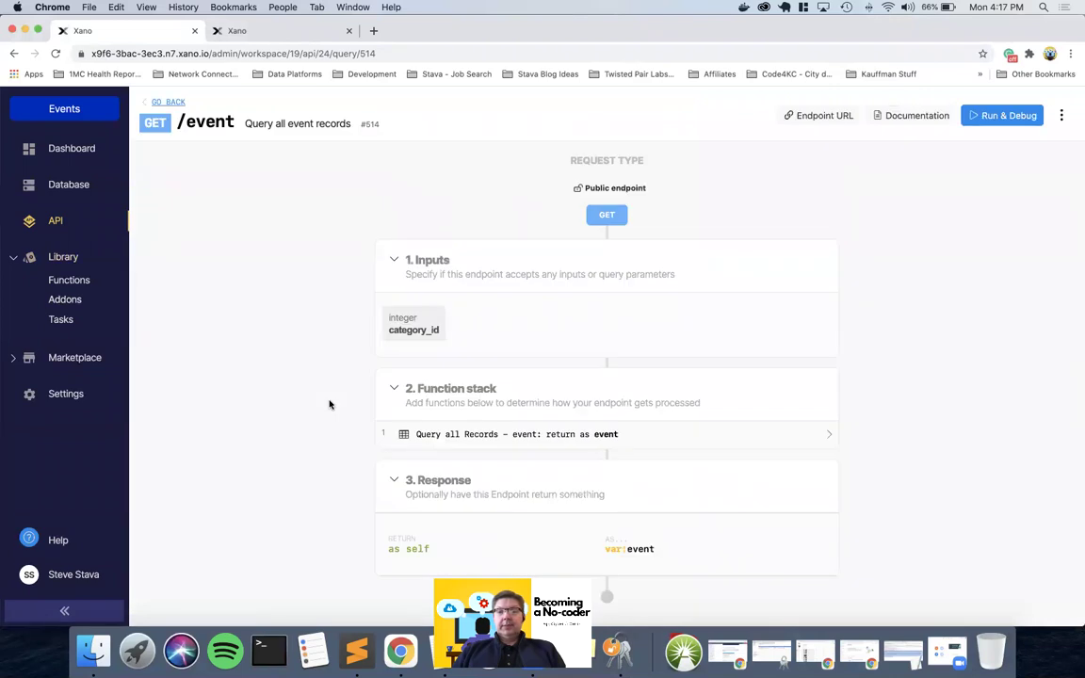
{"action": "left_click", "coordinate": [470, 440]}
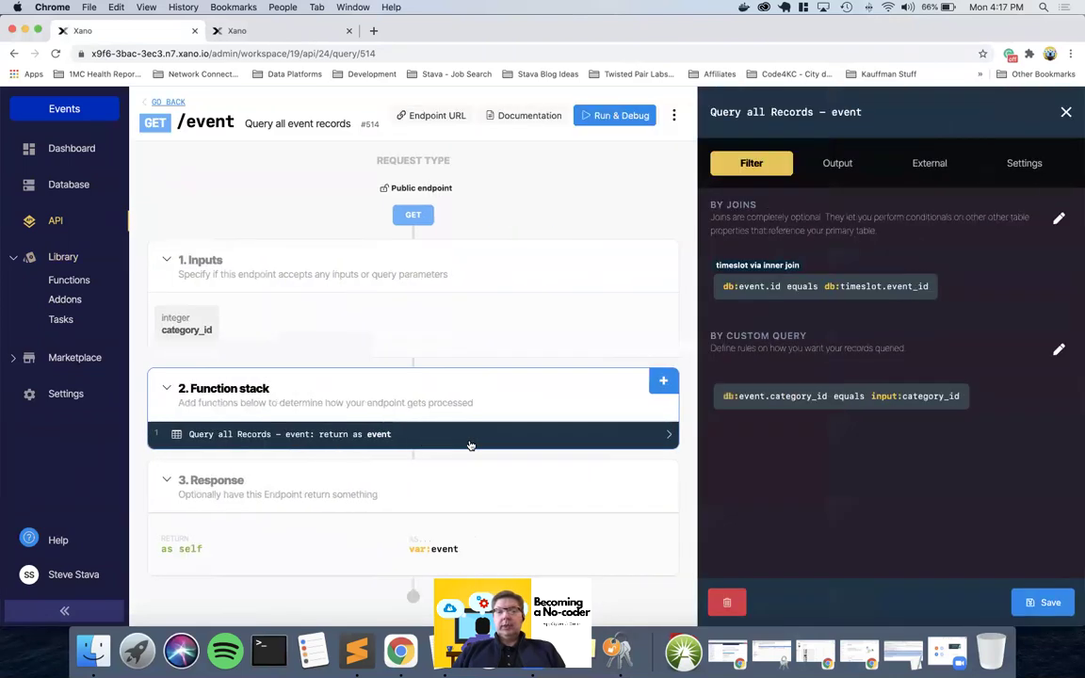
{"action": "left_click", "coordinate": [835, 164]}
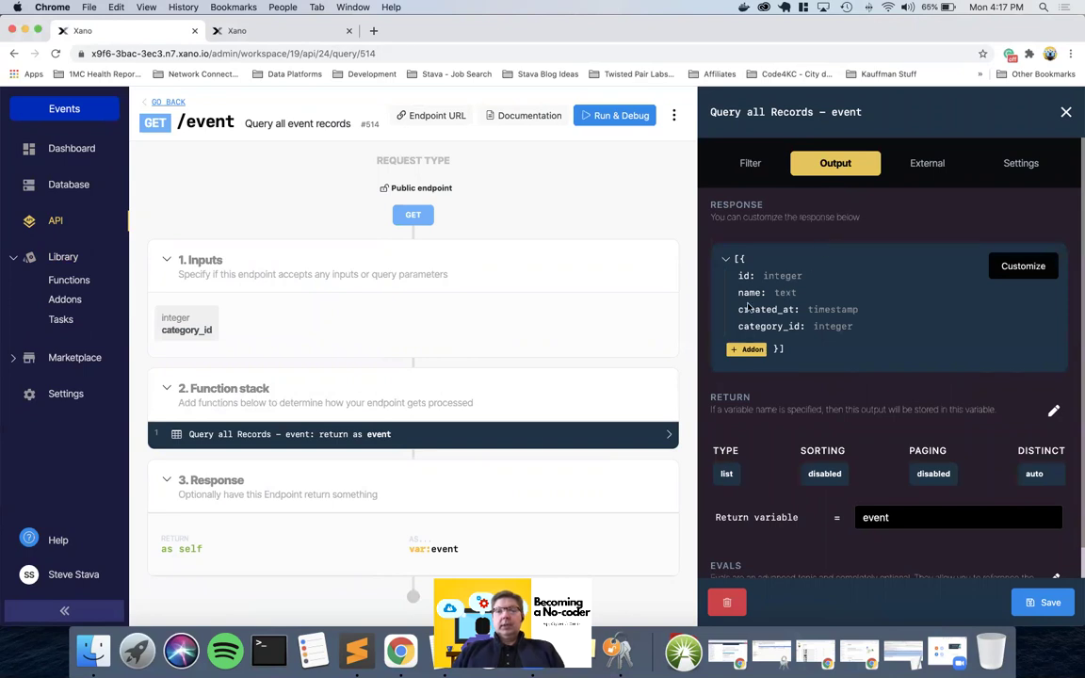
Create an addon on the event response that returns timeslot records as a list of items, mapped through timeslot.event_id.
{"action": "left_click", "coordinate": [749, 350]}
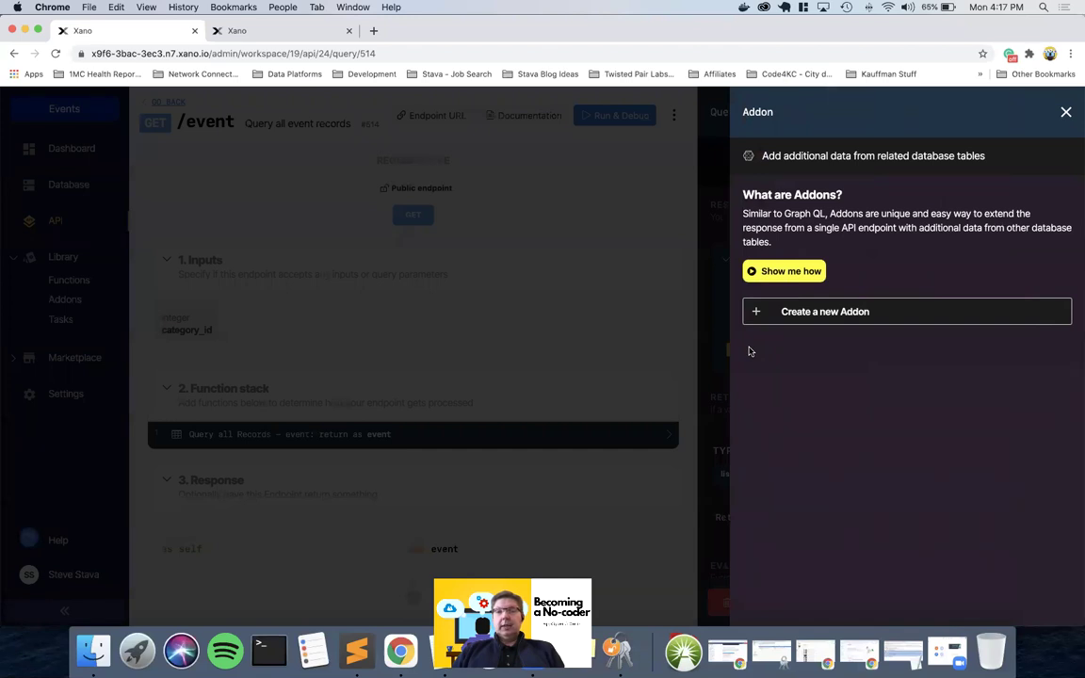
{"action": "left_click", "coordinate": [815, 312]}
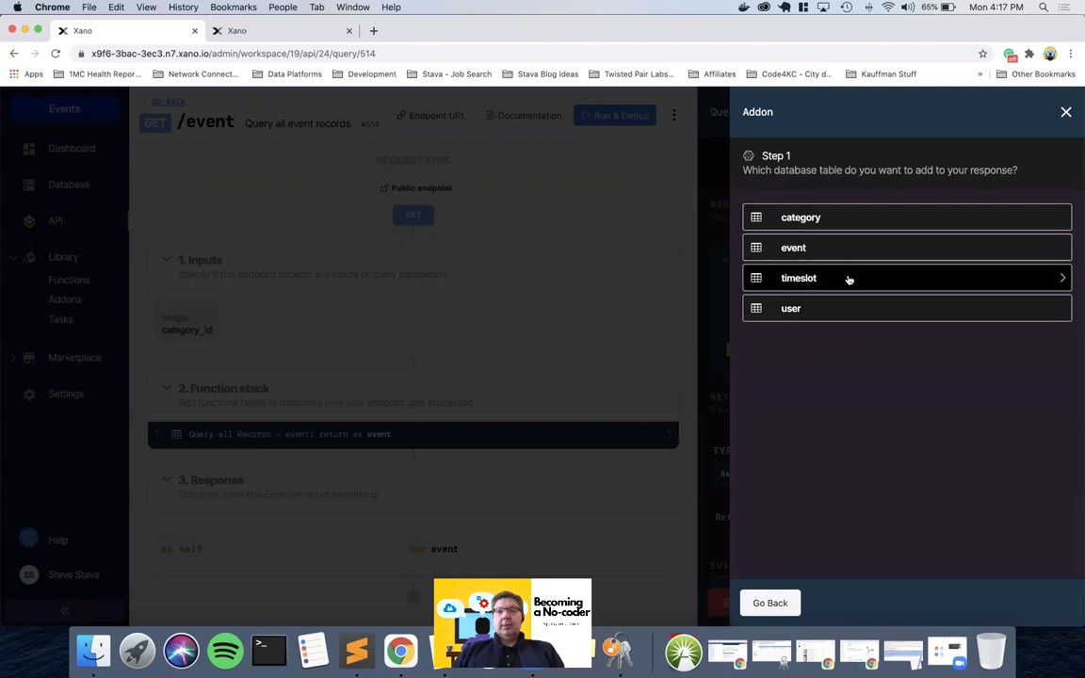
{"action": "left_click", "coordinate": [848, 280]}
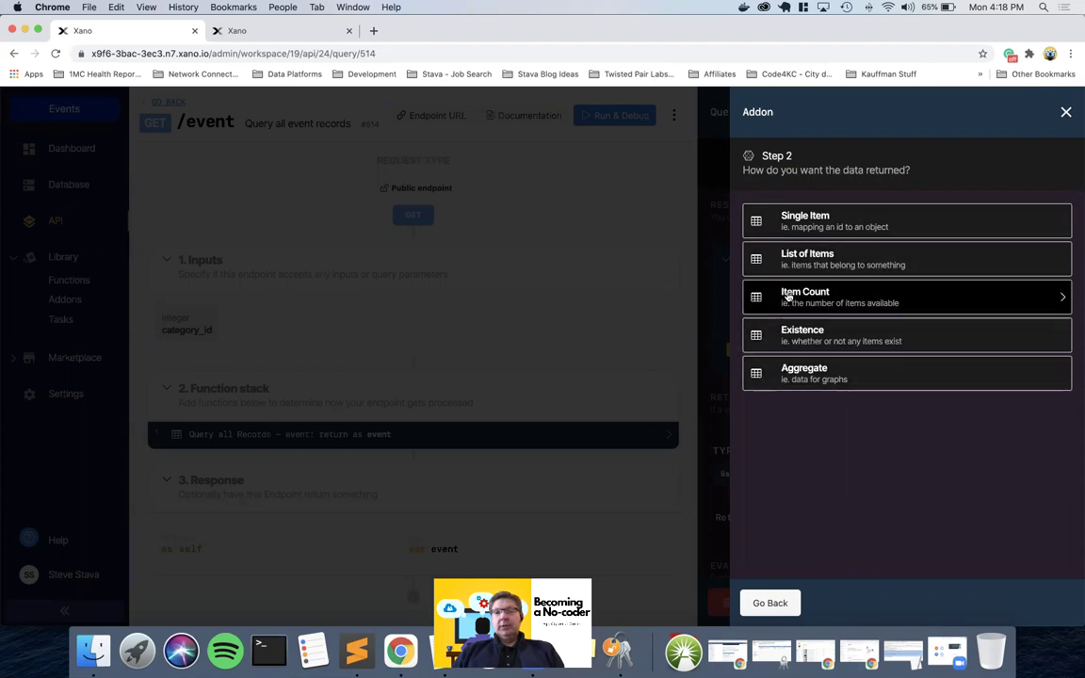
{"action": "left_click", "coordinate": [805, 260]}
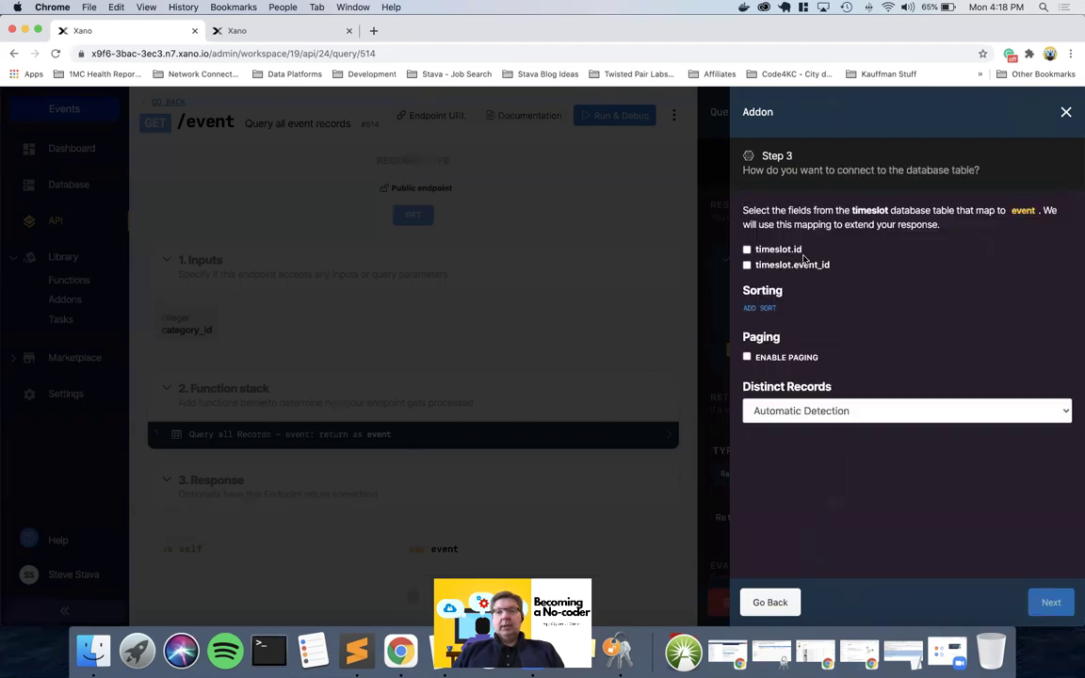
{"action": "left_click", "coordinate": [747, 265]}
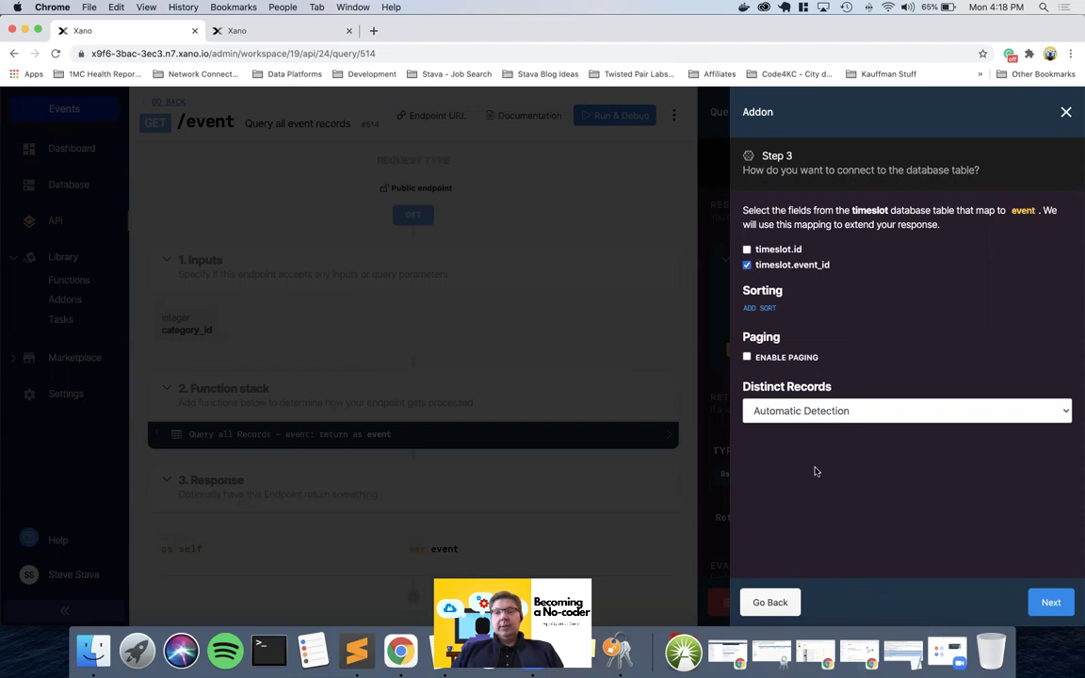
{"action": "left_click", "coordinate": [1049, 602]}
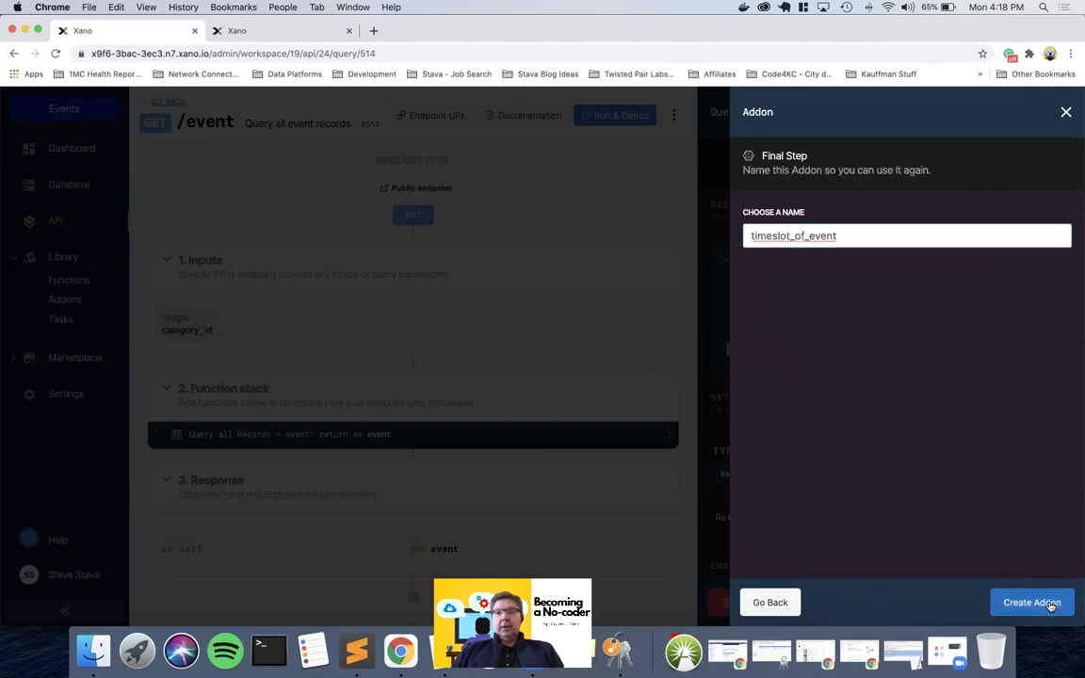
{"action": "left_click", "coordinate": [1049, 604]}
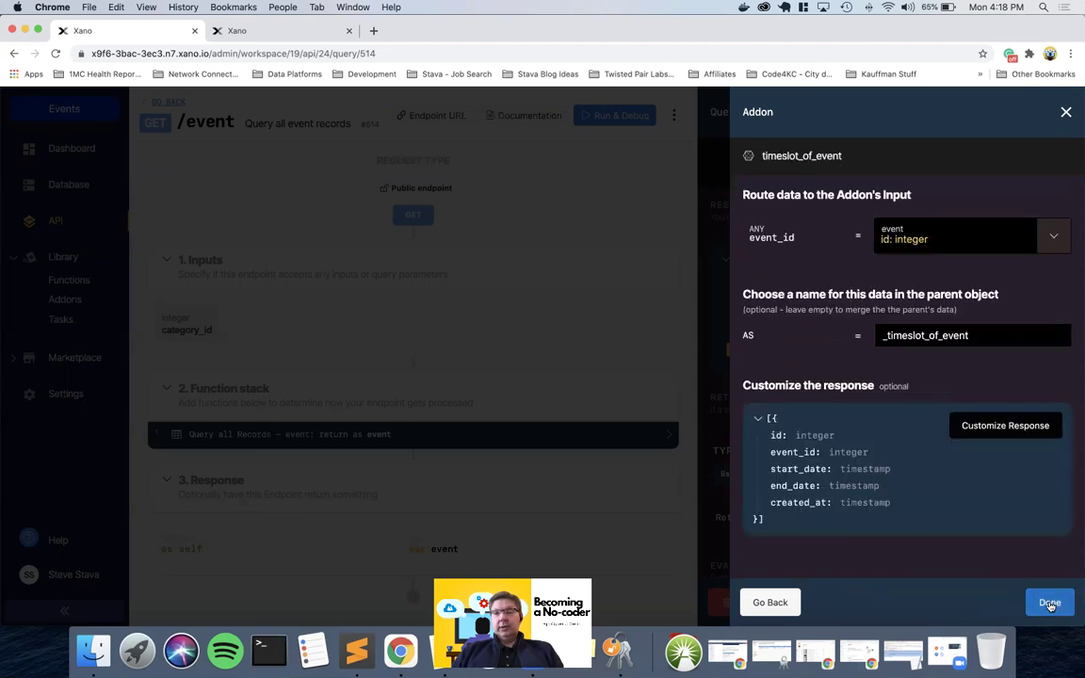
{"action": "left_click", "coordinate": [1049, 604]}
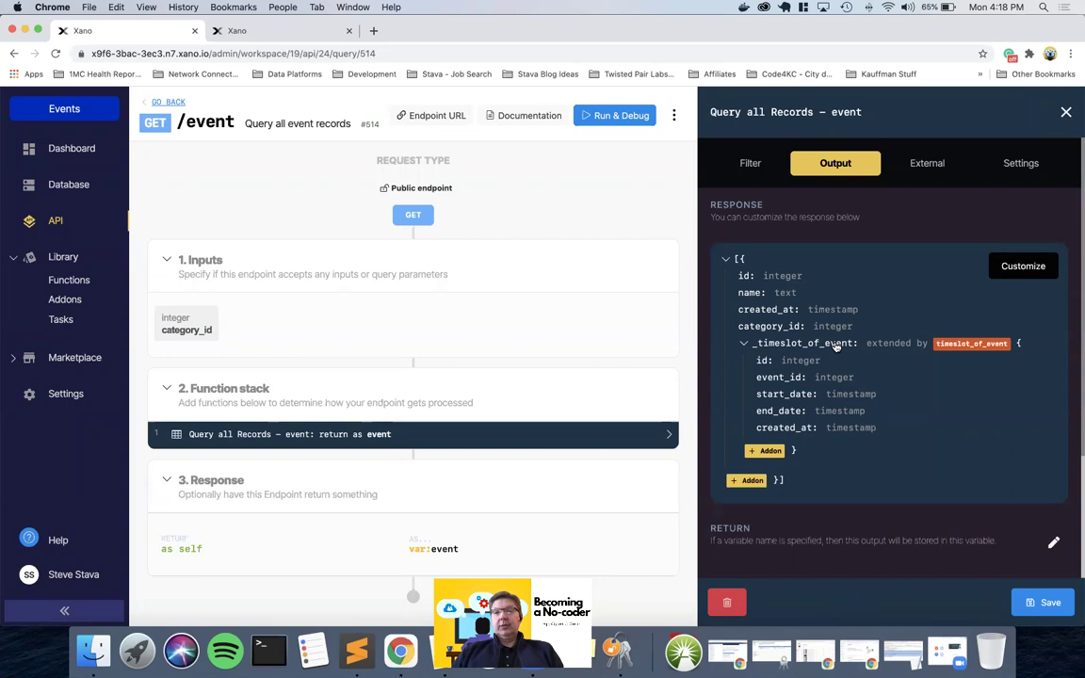
Review the timeslot_of_event addon's input mapping and response fields, and save the event query function.
{"action": "left_click", "coordinate": [982, 345]}
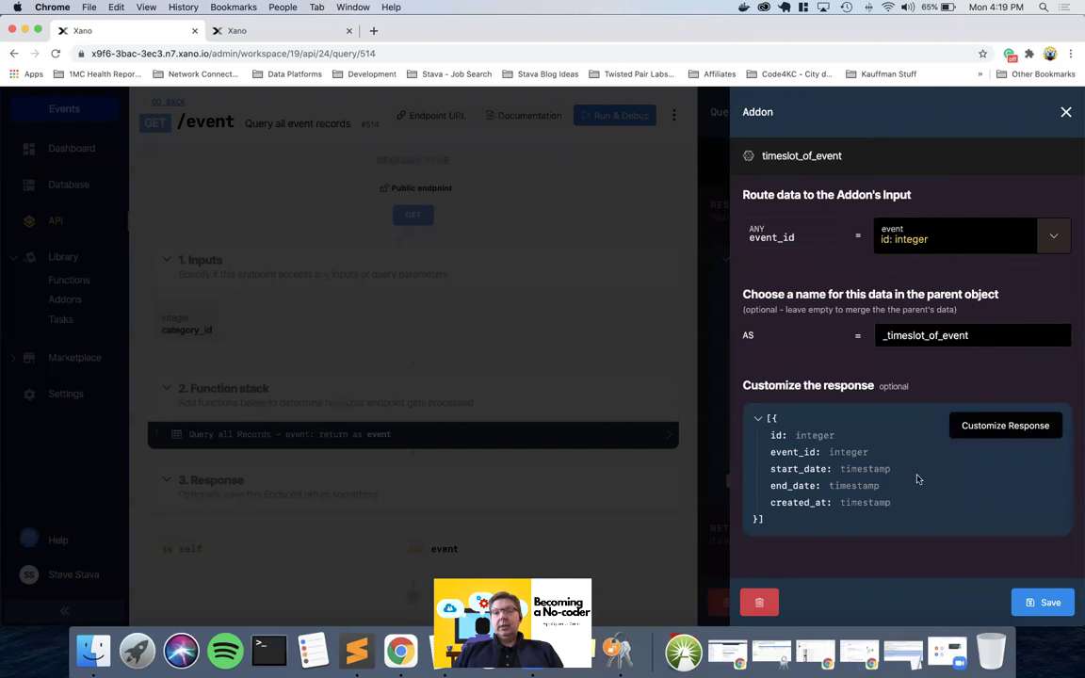
{"action": "left_click", "coordinate": [1066, 113]}
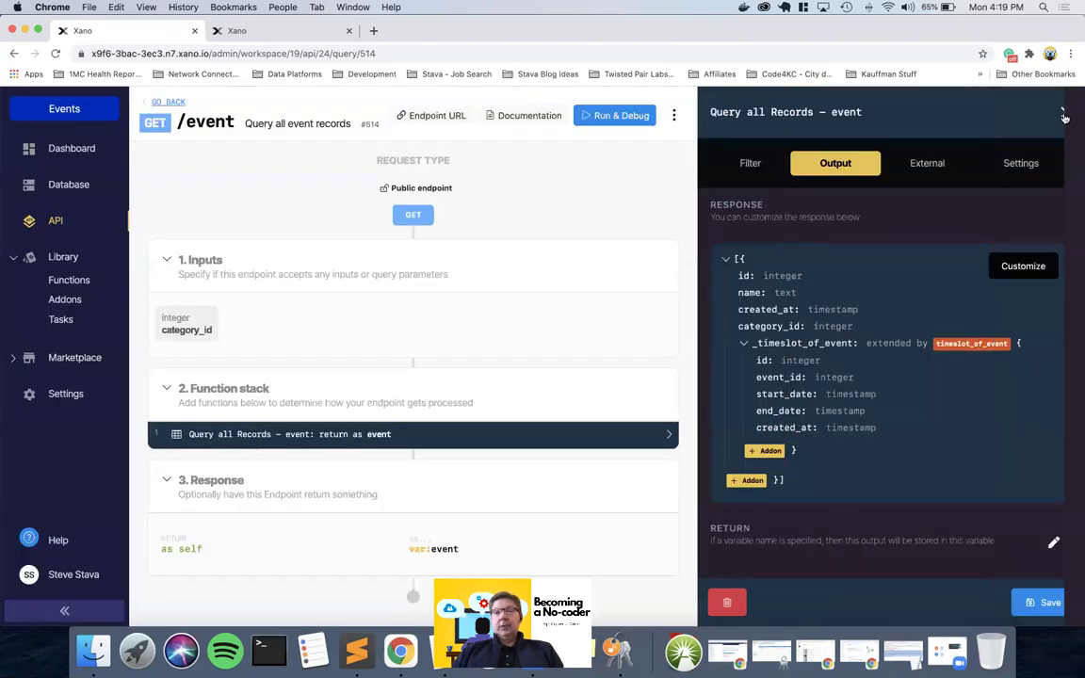
{"action": "left_click", "coordinate": [1045, 601]}
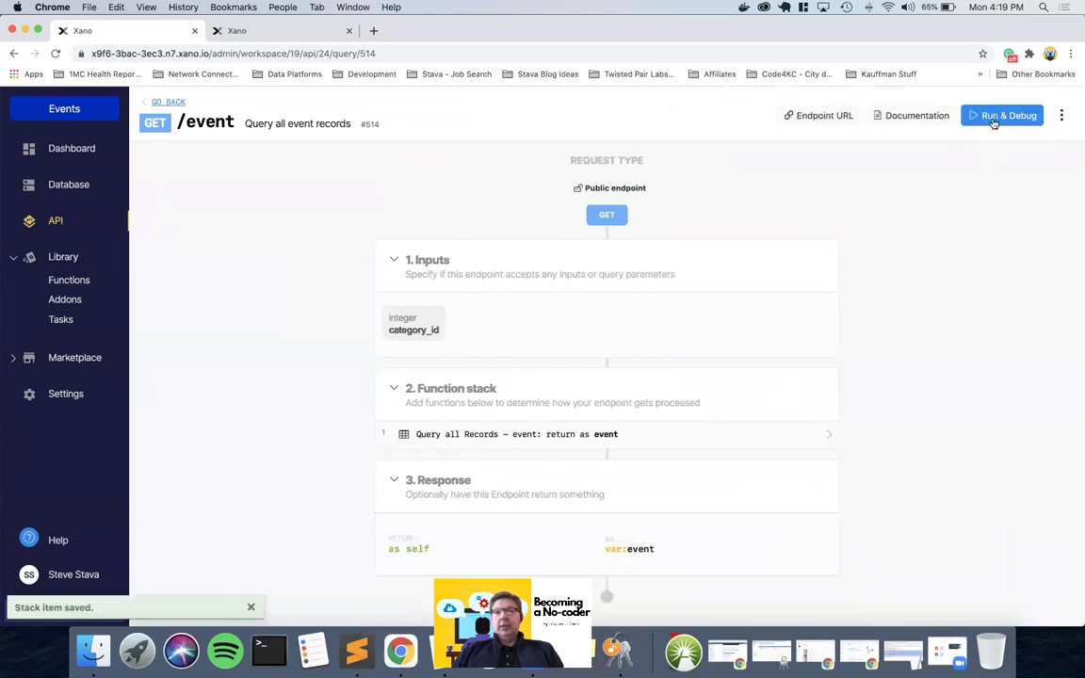
Run the endpoint with category_id 1 and inspect the first event's _timeslot_of_event list by collapsing and re-expanding it.
{"action": "left_click", "coordinate": [1000, 116]}
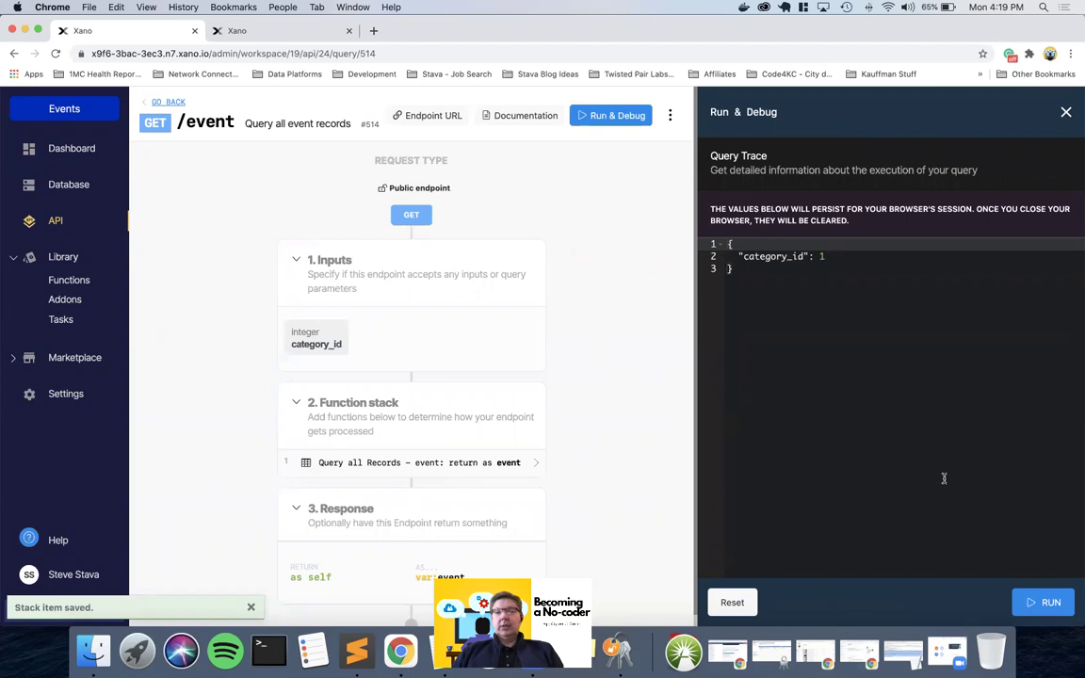
{"action": "left_click", "coordinate": [1043, 602]}
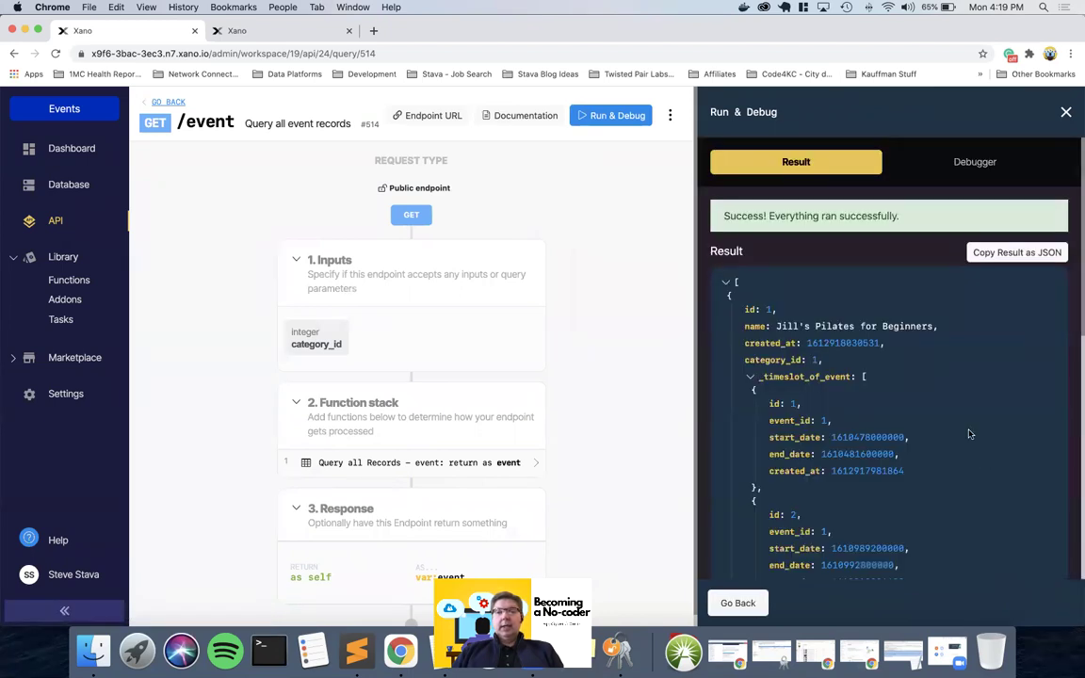
{"action": "scroll", "coordinate": [970, 434], "scroll_direction": "down", "scroll_amount": 3}
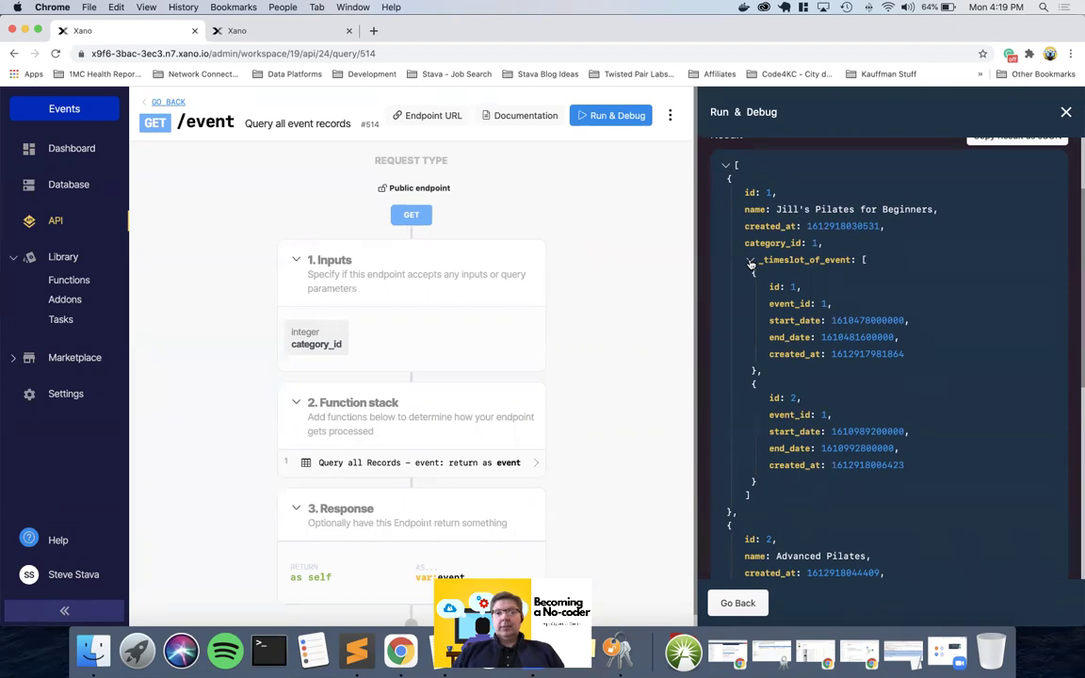
{"action": "left_click", "coordinate": [751, 261]}
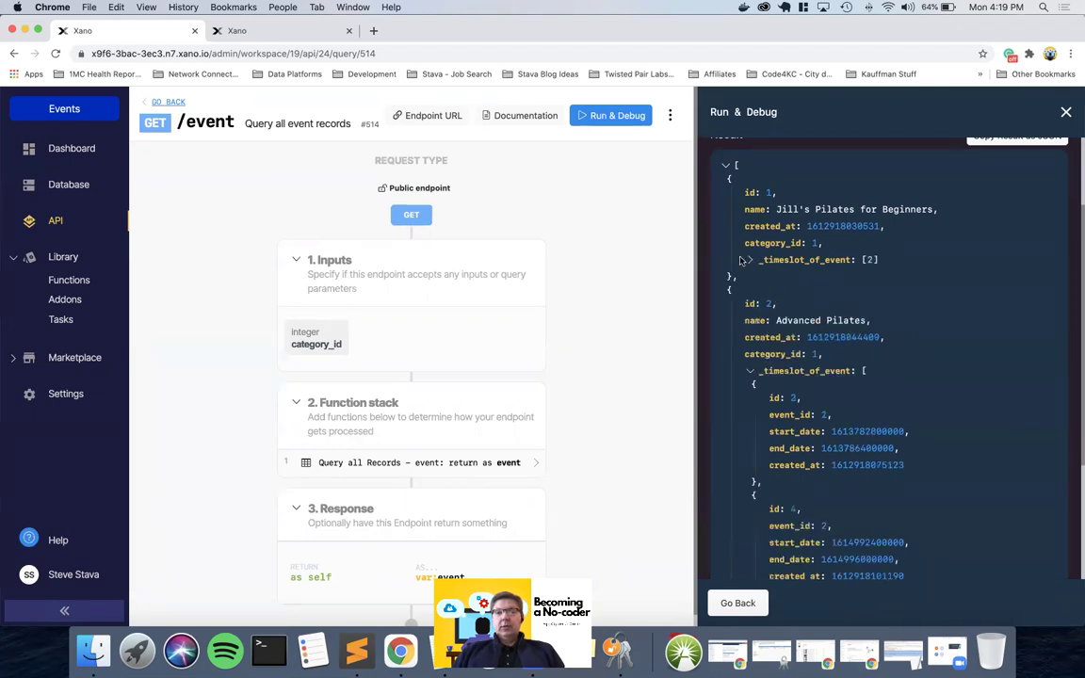
{"action": "left_click", "coordinate": [751, 260]}
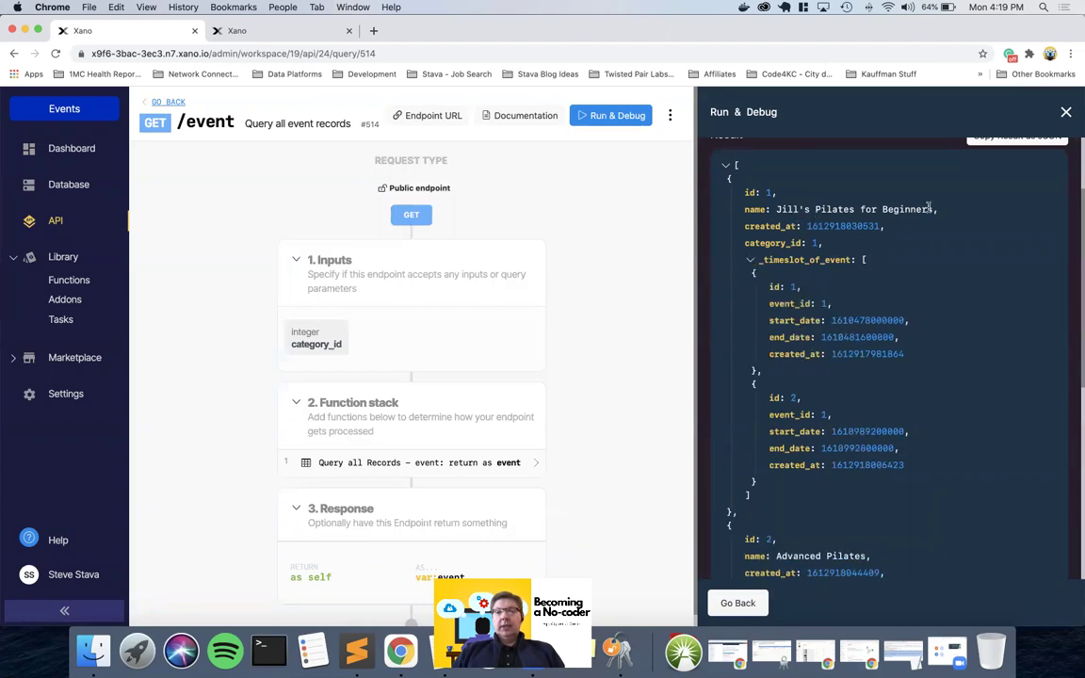
Compare the timeslot entries nested under the first event and Advanced Pilates, and return to the query trace inputs.
{"action": "scroll", "coordinate": [927, 299], "scroll_direction": "down", "scroll_amount": 1}
{"action": "scroll", "coordinate": [927, 299], "scroll_direction": "down", "scroll_amount": 2}
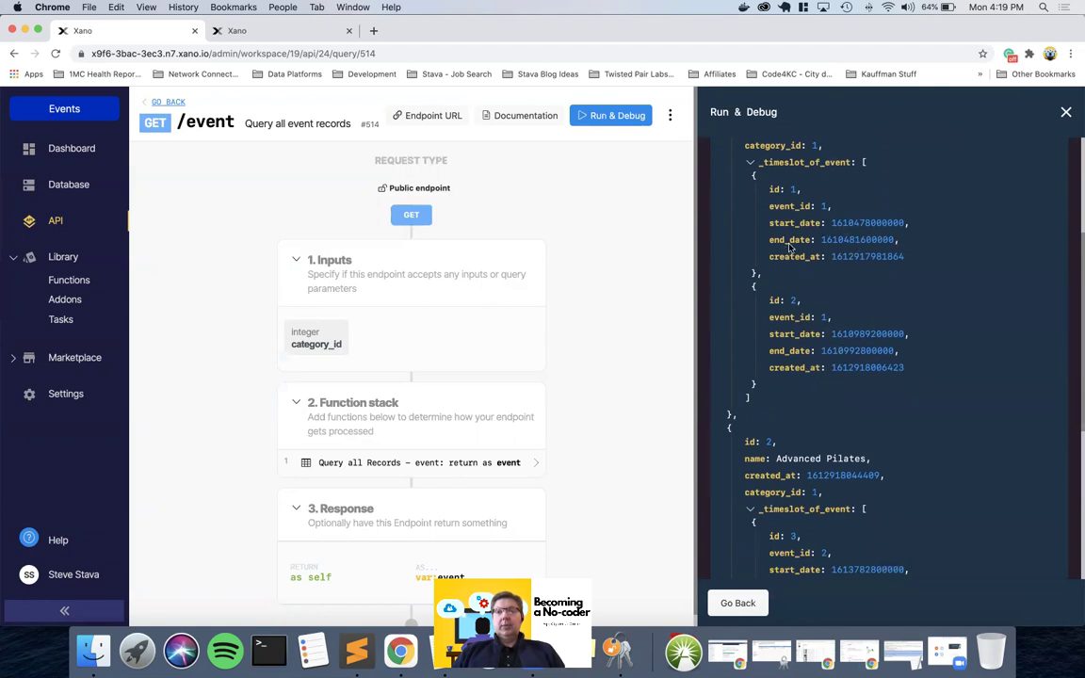
{"action": "scroll", "coordinate": [819, 365], "scroll_direction": "down", "scroll_amount": 7}
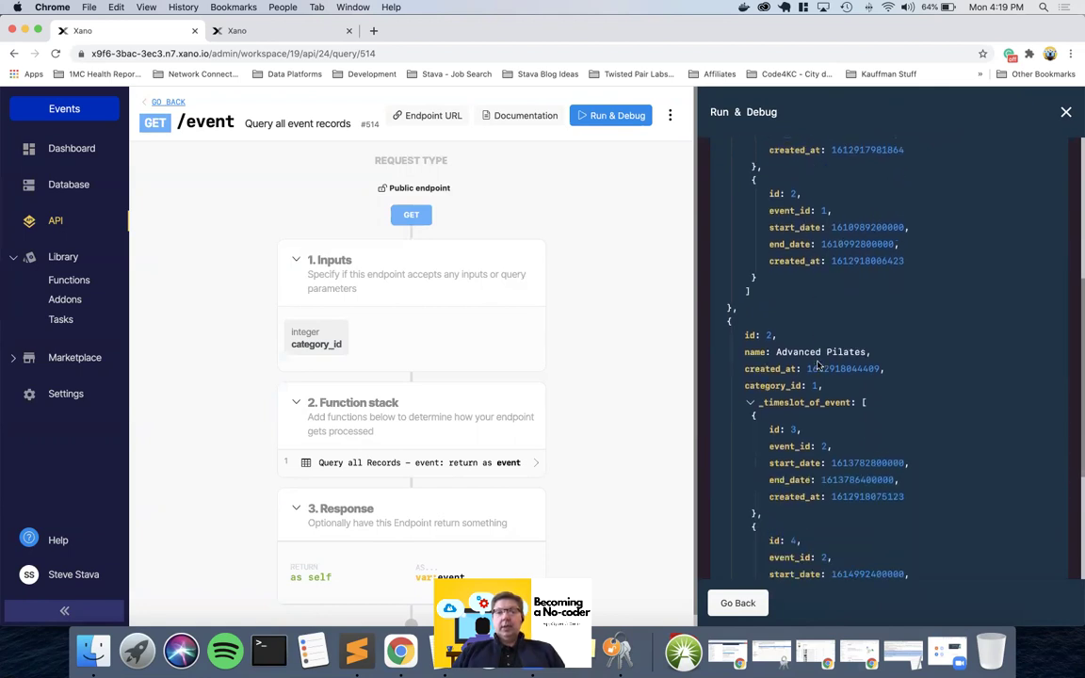
{"action": "scroll", "coordinate": [819, 366], "scroll_direction": "down", "scroll_amount": 1}
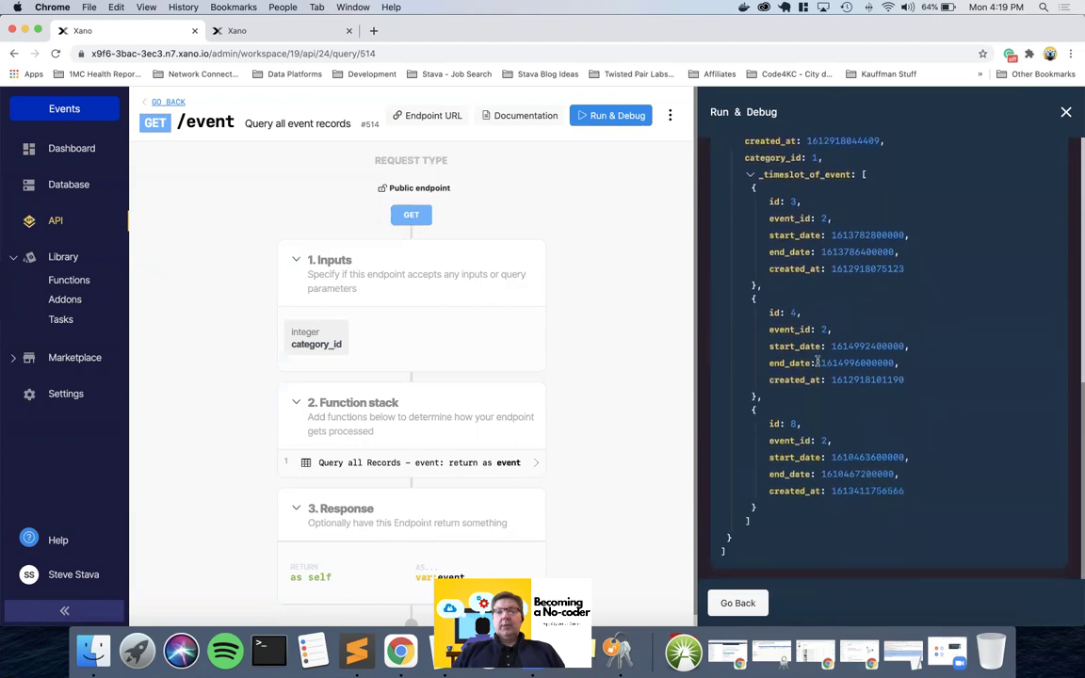
{"action": "scroll", "coordinate": [818, 363], "scroll_direction": "up", "scroll_amount": 10}
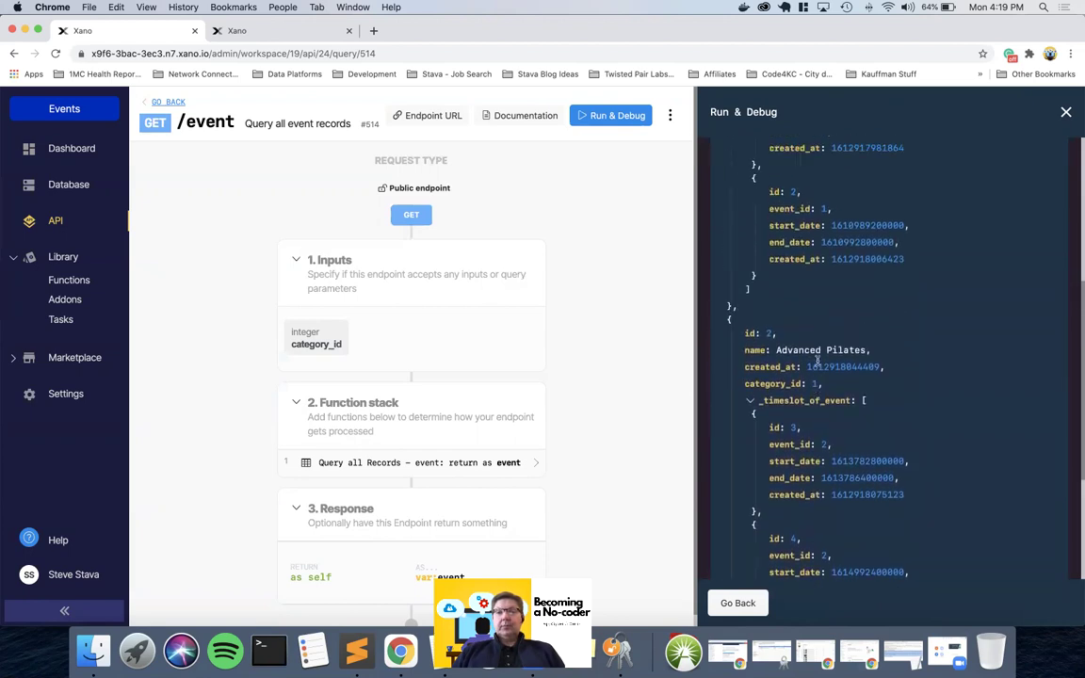
{"action": "scroll", "coordinate": [817, 360], "scroll_direction": "up", "scroll_amount": 2}
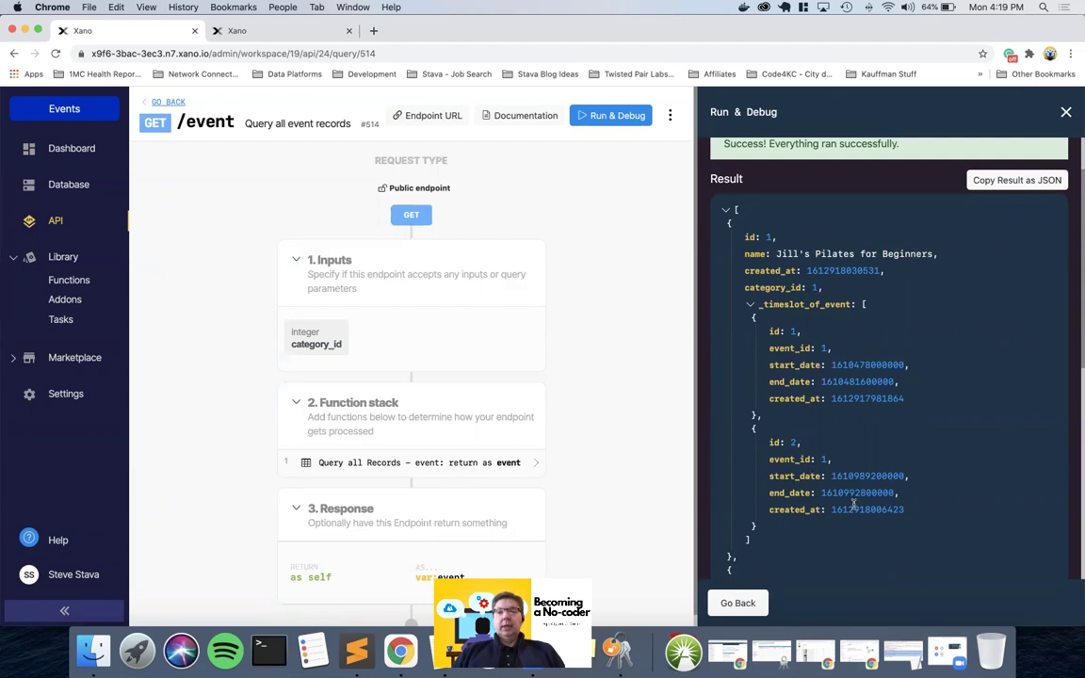
{"action": "scroll", "coordinate": [825, 487], "scroll_direction": "down", "scroll_amount": 8}
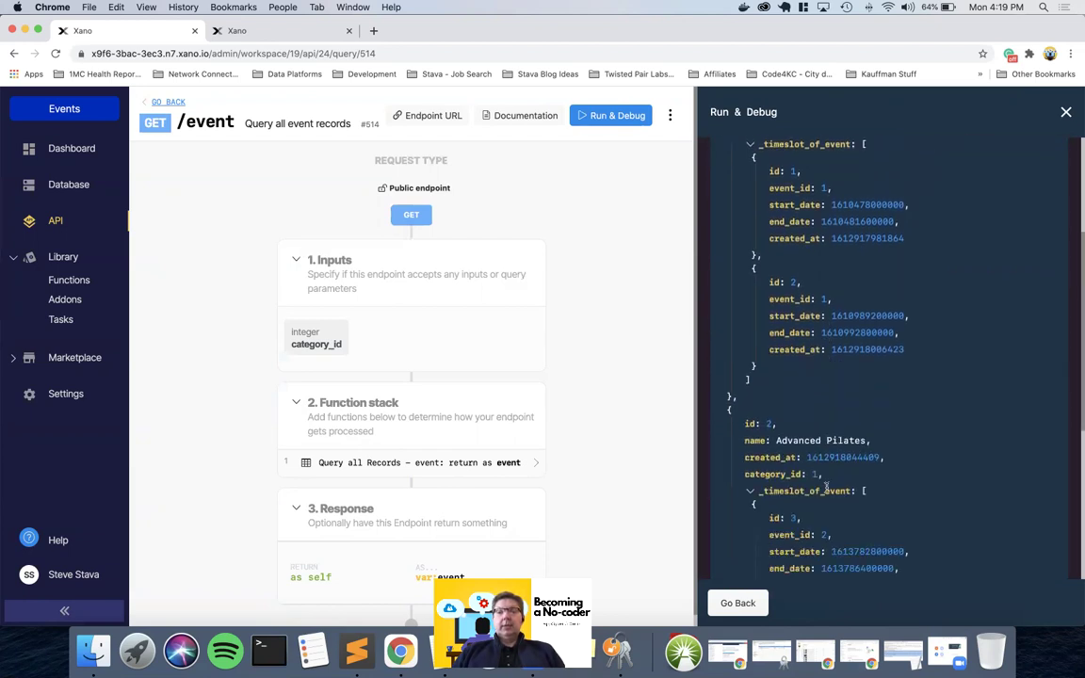
{"action": "scroll", "coordinate": [826, 489], "scroll_direction": "down", "scroll_amount": 2}
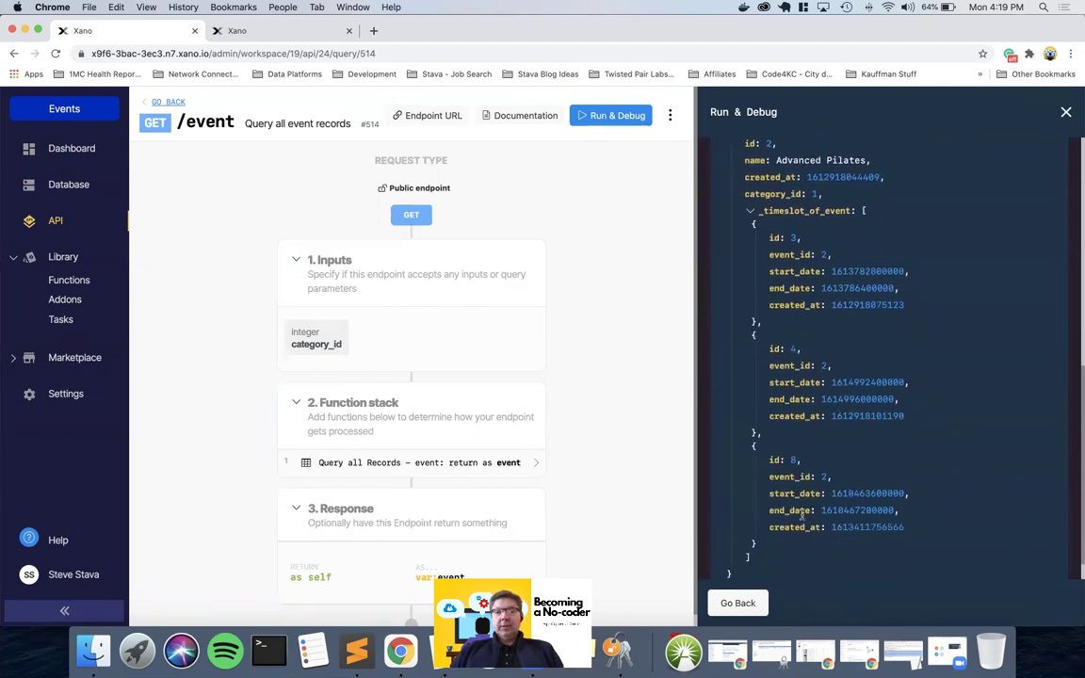
{"action": "left_click", "coordinate": [739, 602]}
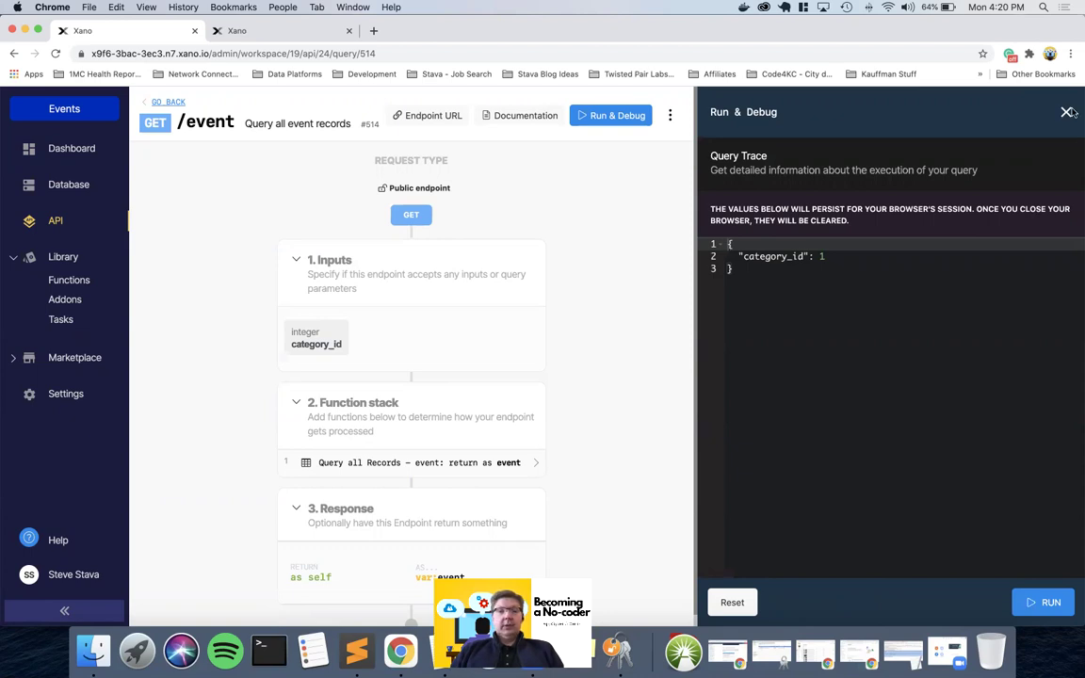
Set Distinct Records to Disabled in the event query's return configuration, and save the query function.
{"action": "left_click", "coordinate": [374, 466]}
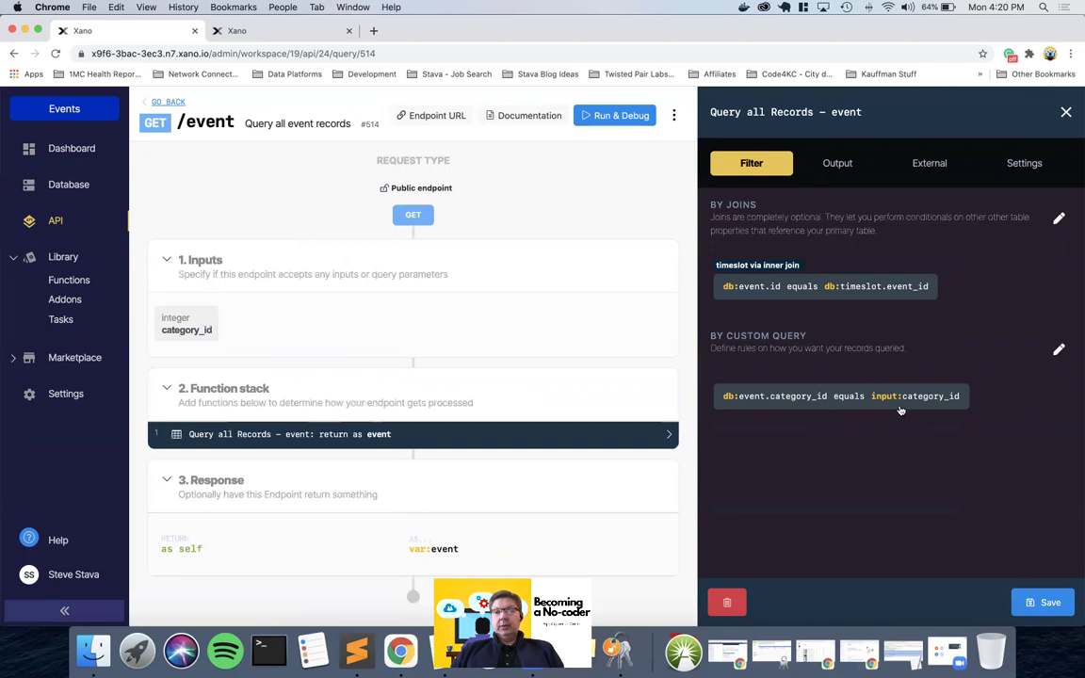
{"action": "left_click", "coordinate": [832, 168]}
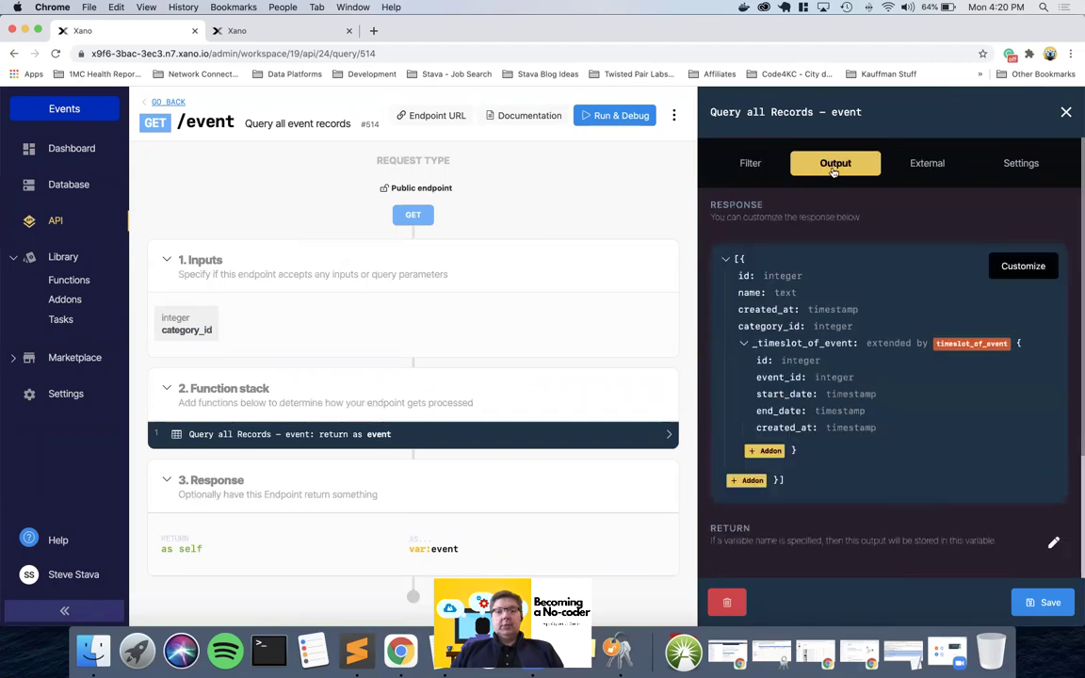
{"action": "scroll", "coordinate": [873, 421], "scroll_direction": "down", "scroll_amount": 3}
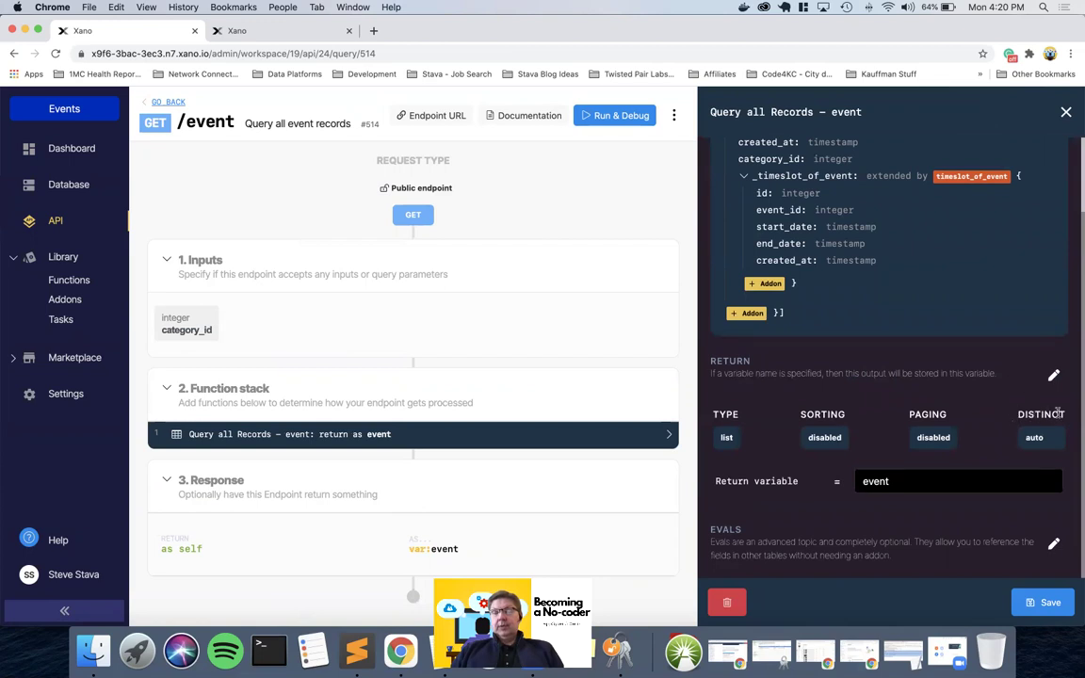
{"action": "left_click", "coordinate": [1053, 374]}
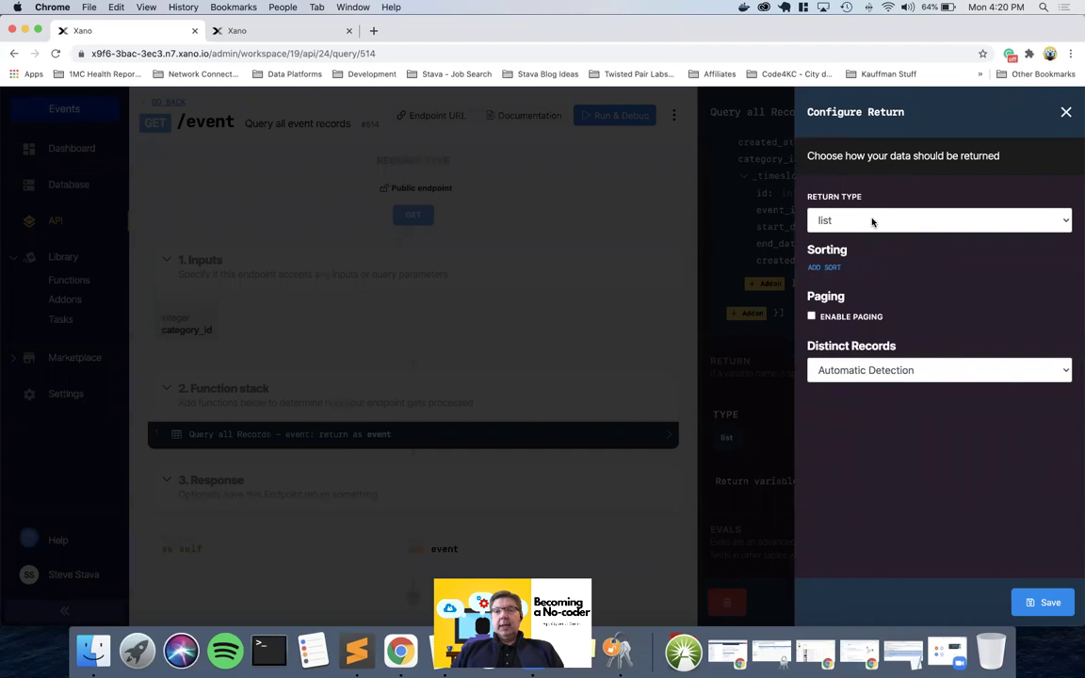
{"action": "left_click", "coordinate": [858, 373]}
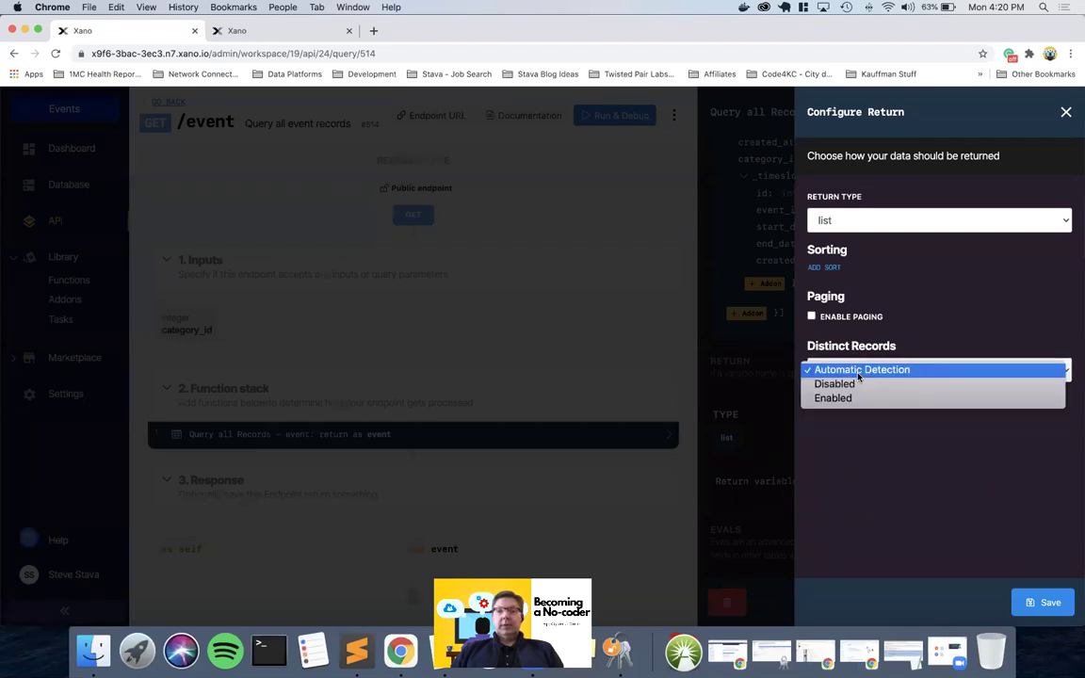
{"action": "left_click", "coordinate": [855, 385]}
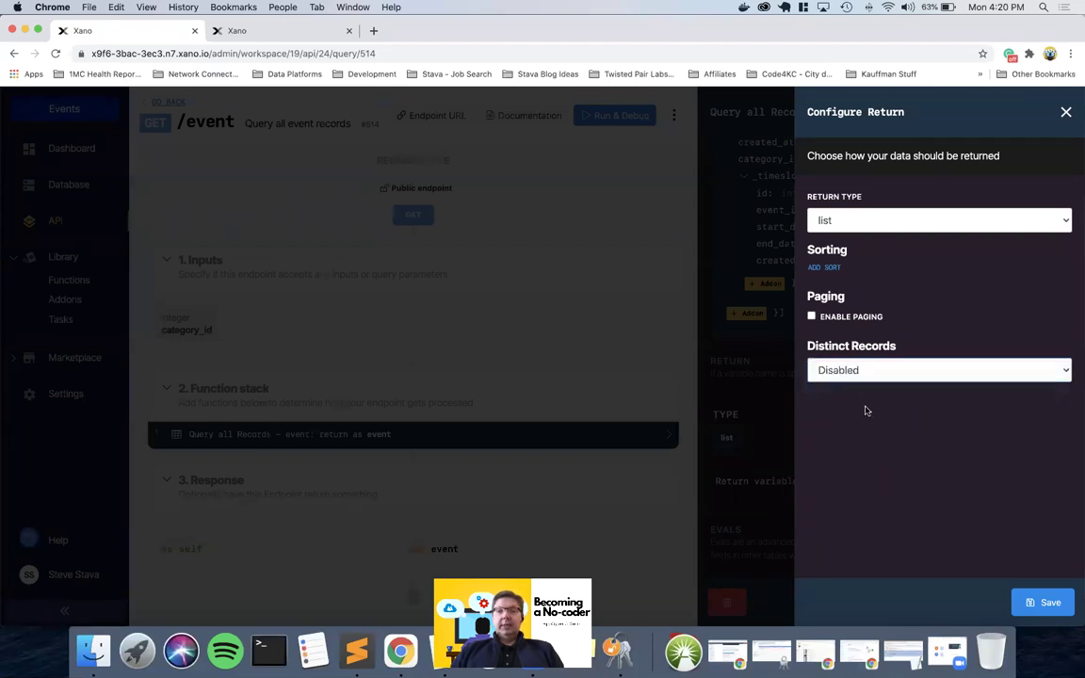
{"action": "left_click", "coordinate": [1045, 603]}
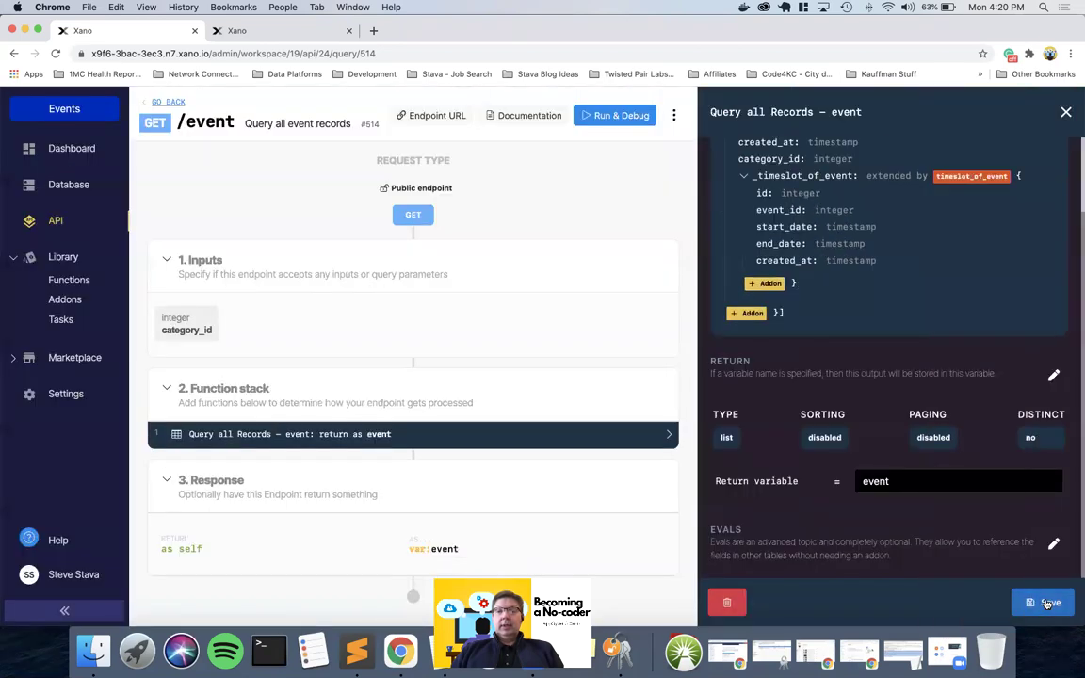
{"action": "left_click", "coordinate": [1047, 602]}
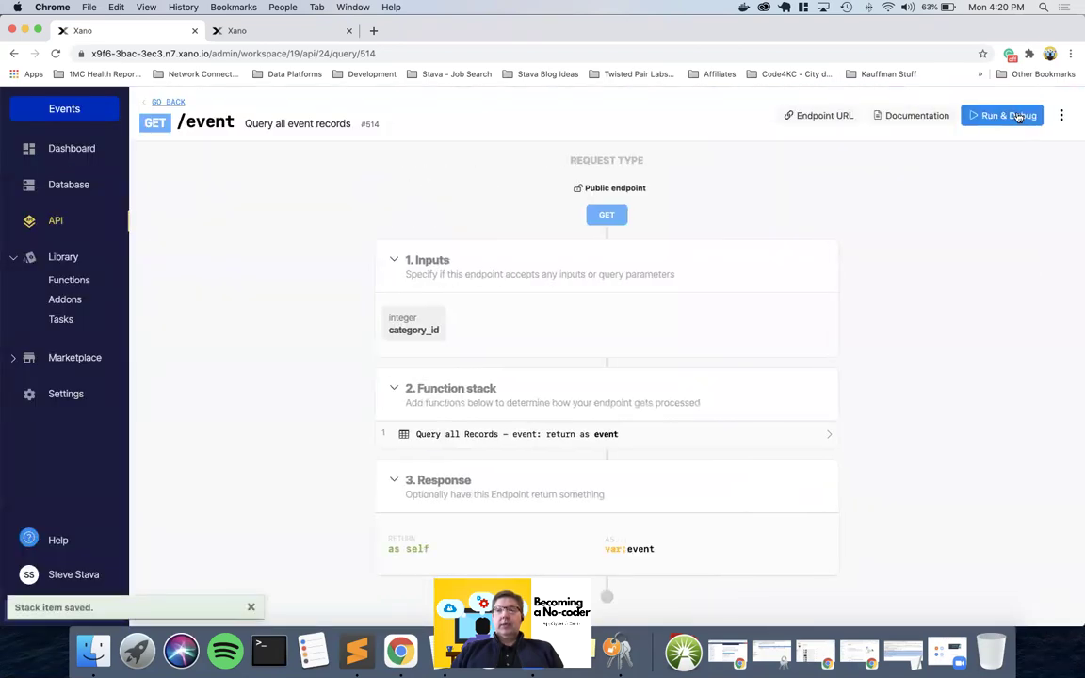
Run the endpoint with category_id 1 and compare the id and name of the first two returned records.
{"action": "left_click", "coordinate": [1016, 116]}
{"action": "left_click", "coordinate": [1041, 600]}
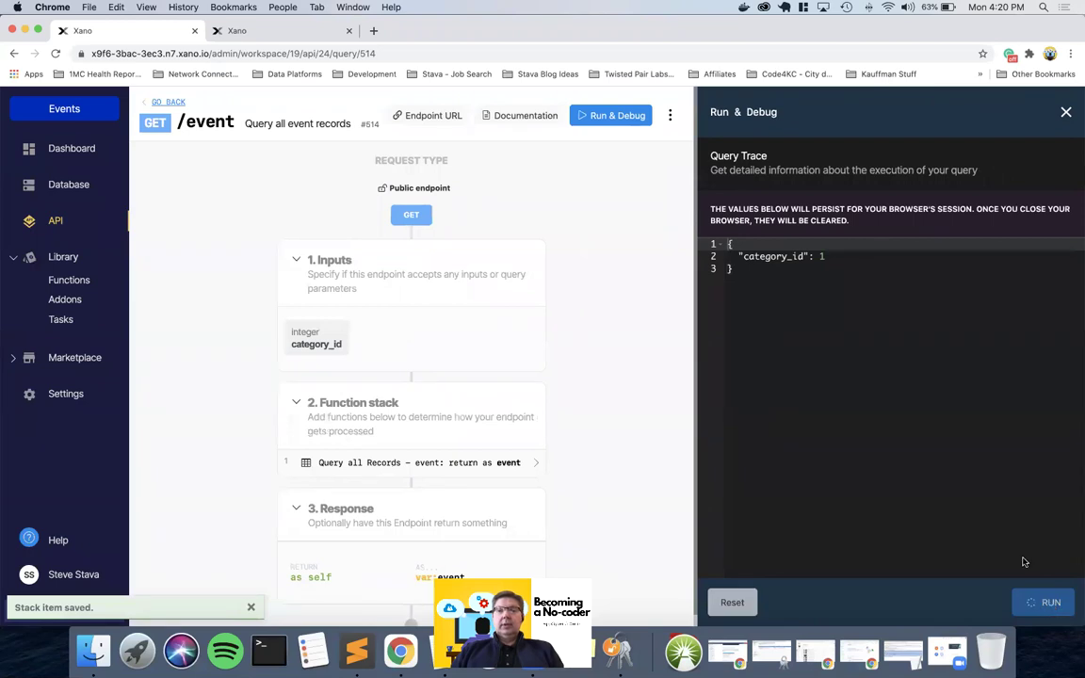
{"action": "scroll", "coordinate": [1013, 423], "scroll_direction": "down", "scroll_amount": 5}
{"action": "scroll", "coordinate": [1015, 422], "scroll_direction": "up", "scroll_amount": 5}
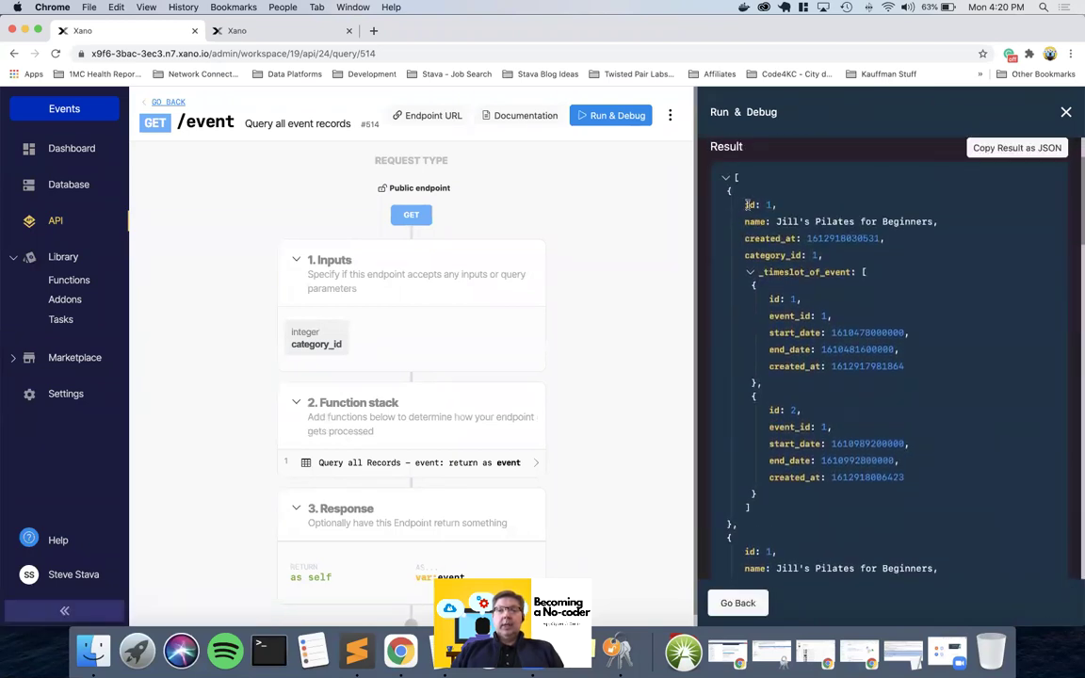
{"action": "left_click_drag", "start_coordinate": [743, 204], "coordinate": [953, 226]}
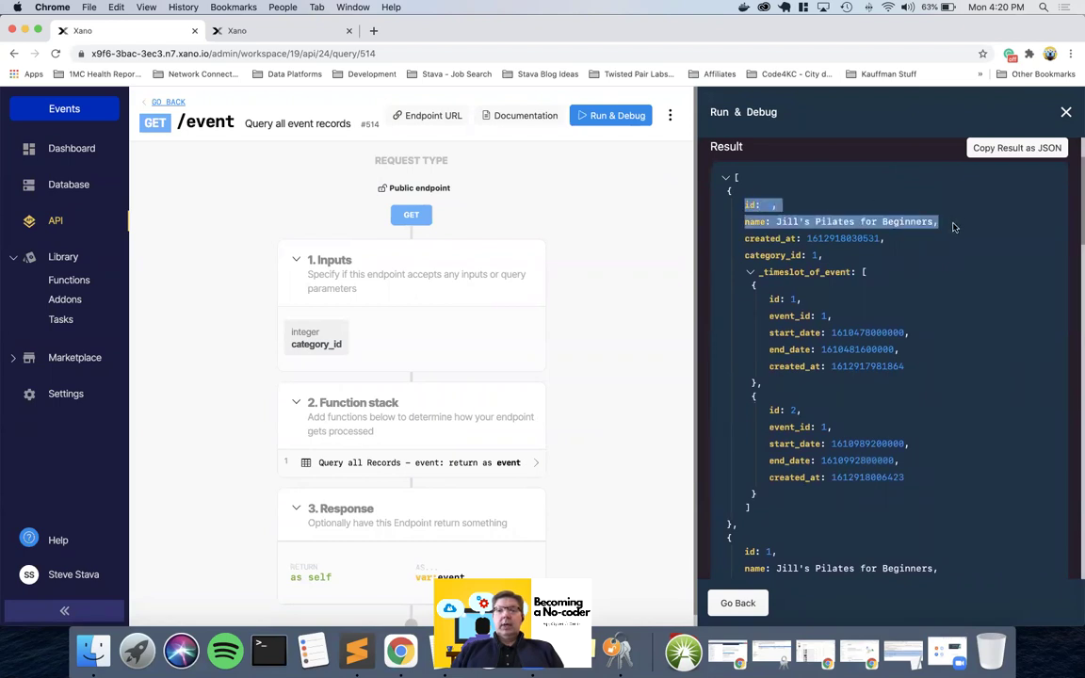
{"action": "scroll", "coordinate": [881, 273], "scroll_direction": "down", "scroll_amount": 4}
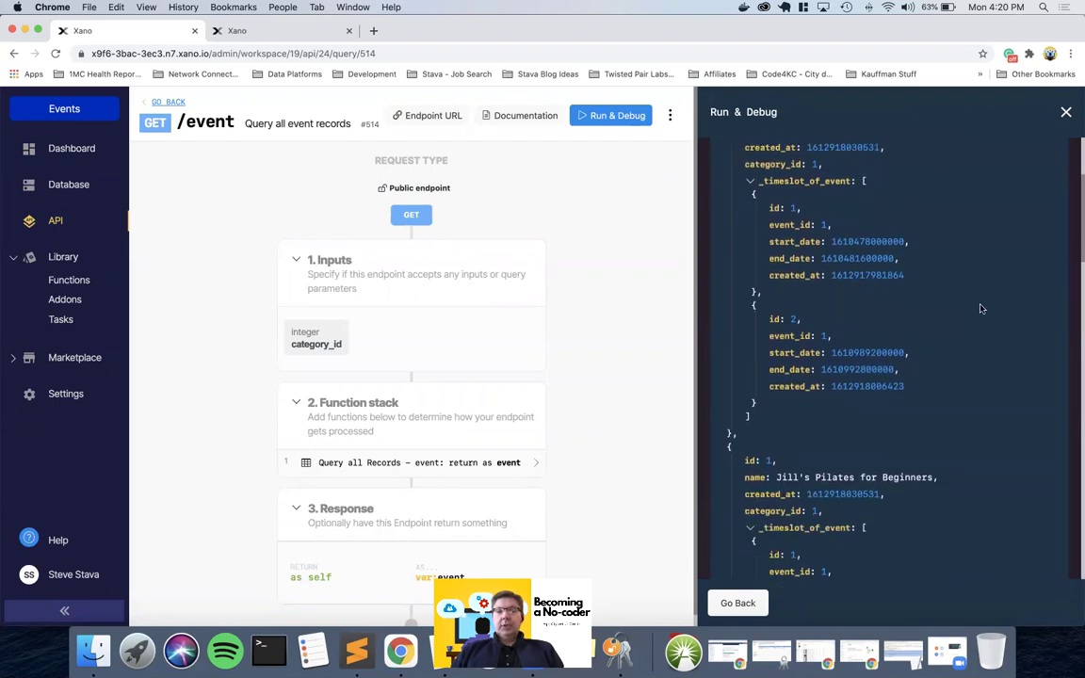
{"action": "left_click_drag", "start_coordinate": [744, 361], "coordinate": [977, 379]}
{"action": "scroll", "coordinate": [977, 379], "scroll_direction": "up", "scroll_amount": 3}
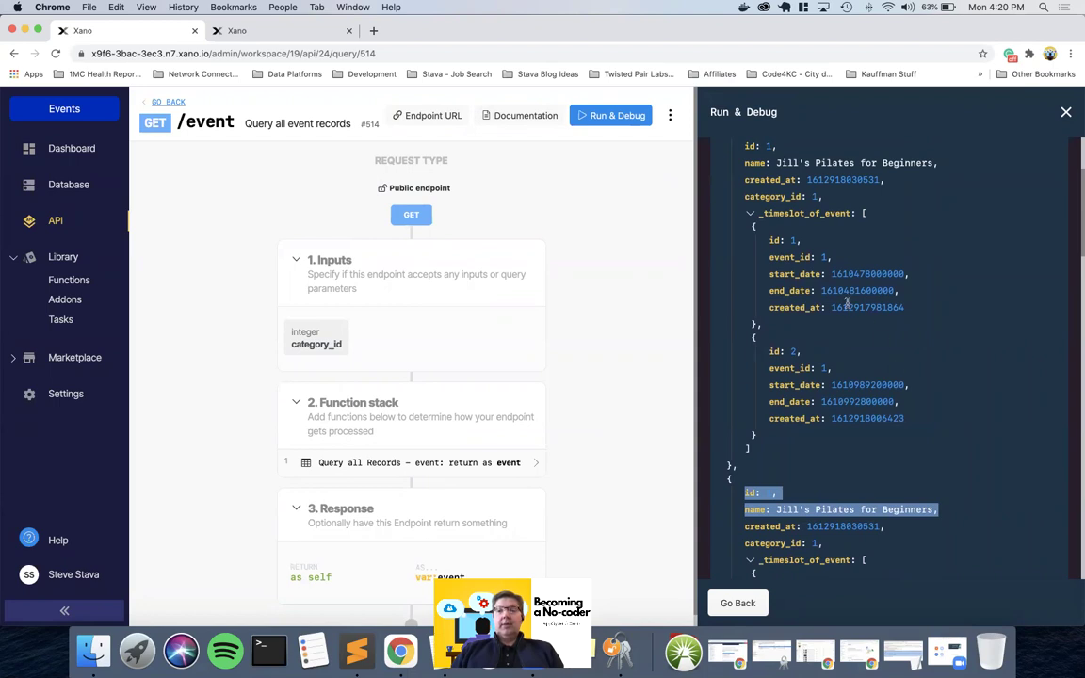
Examine the Advanced Pilates entries and their nested _timeslot_of_event lists in the rest of the result, and close the results.
{"action": "scroll", "coordinate": [846, 301], "scroll_direction": "down", "scroll_amount": 5}
{"action": "scroll", "coordinate": [846, 302], "scroll_direction": "down", "scroll_amount": 6}
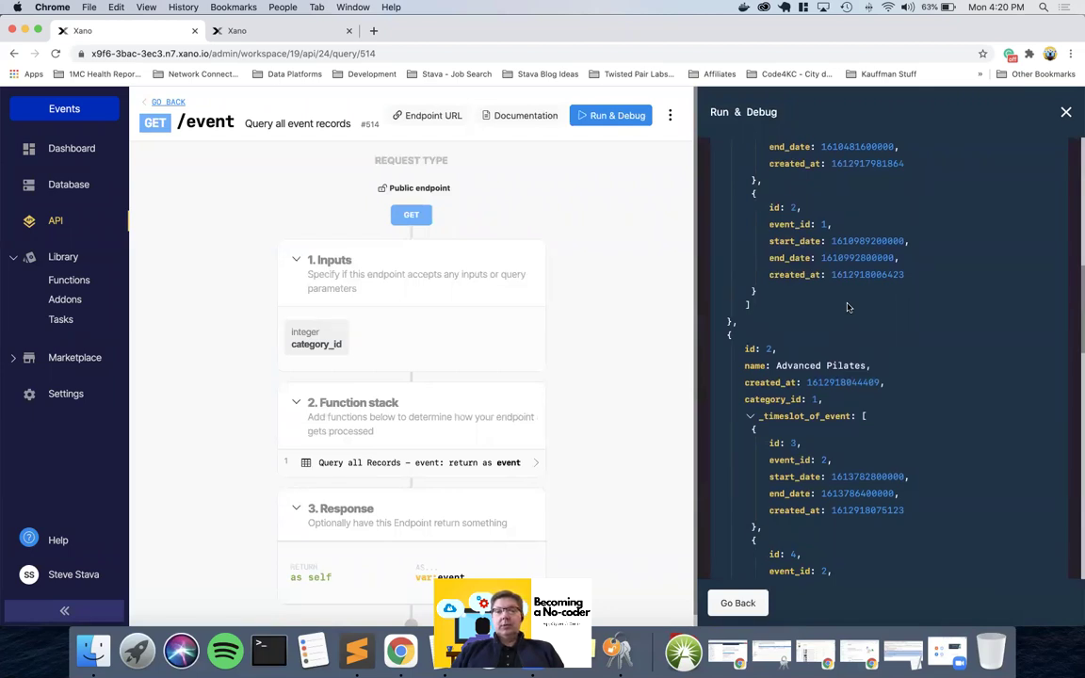
{"action": "scroll", "coordinate": [846, 307], "scroll_direction": "down", "scroll_amount": 4}
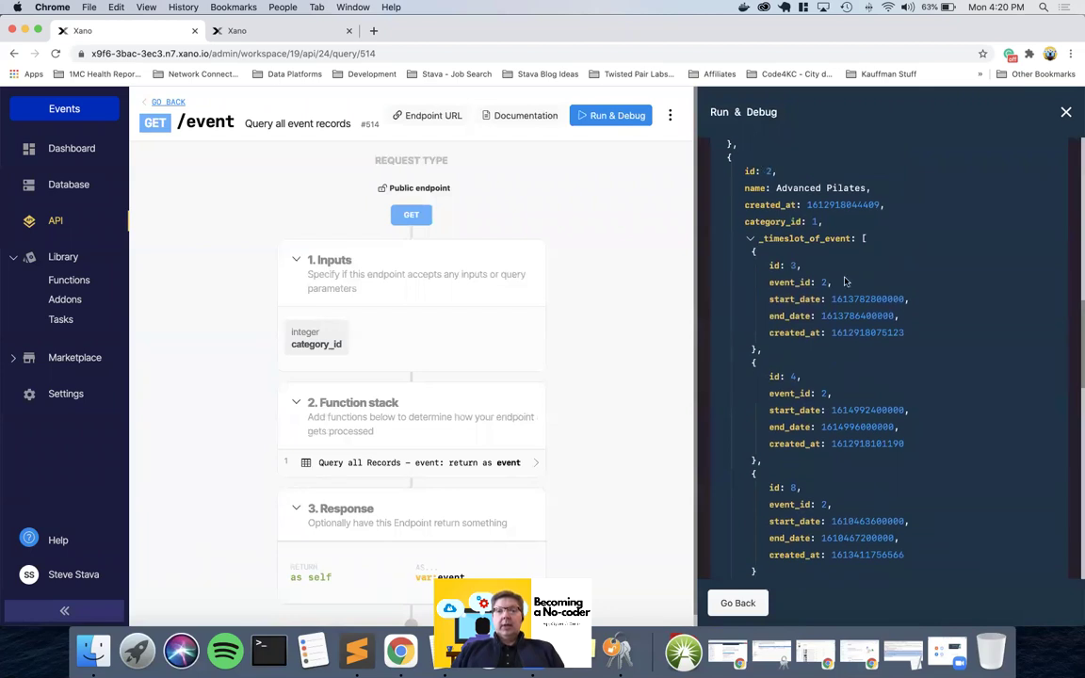
{"action": "scroll", "coordinate": [844, 280], "scroll_direction": "down", "scroll_amount": 1}
{"action": "scroll", "coordinate": [845, 280], "scroll_direction": "up", "scroll_amount": 4}
{"action": "scroll", "coordinate": [845, 280], "scroll_direction": "down", "scroll_amount": 4}
{"action": "scroll", "coordinate": [844, 281], "scroll_direction": "down", "scroll_amount": 1}
{"action": "scroll", "coordinate": [844, 281], "scroll_direction": "up", "scroll_amount": 4}
{"action": "scroll", "coordinate": [844, 281], "scroll_direction": "down", "scroll_amount": 3}
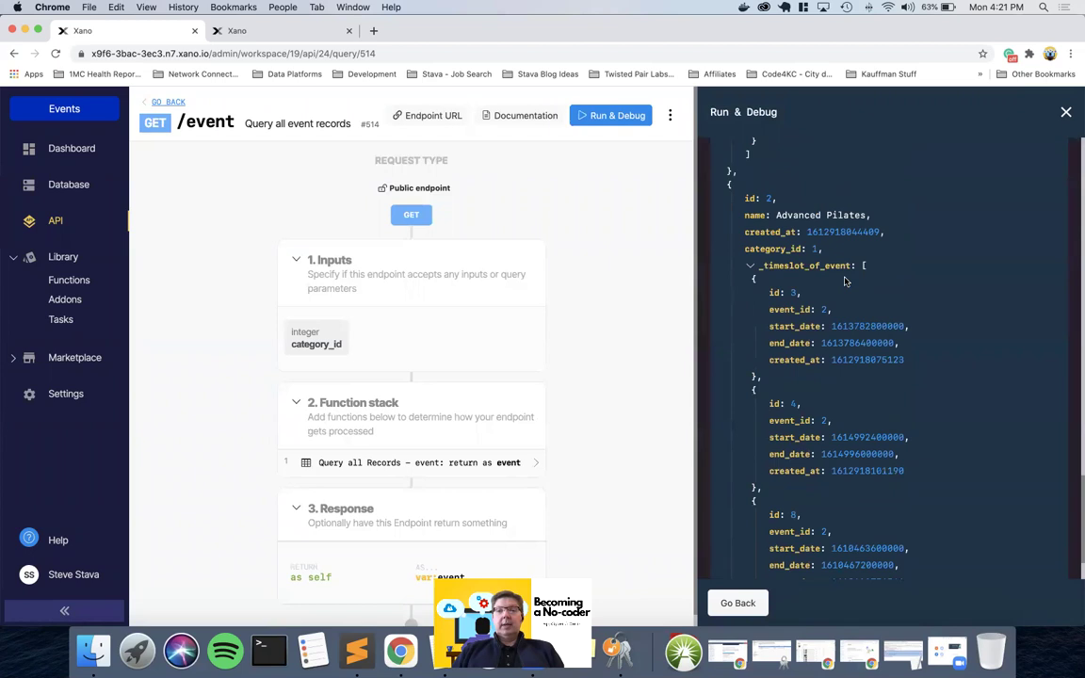
{"action": "scroll", "coordinate": [844, 280], "scroll_direction": "down", "scroll_amount": 2}
{"action": "scroll", "coordinate": [845, 281], "scroll_direction": "up", "scroll_amount": 2}
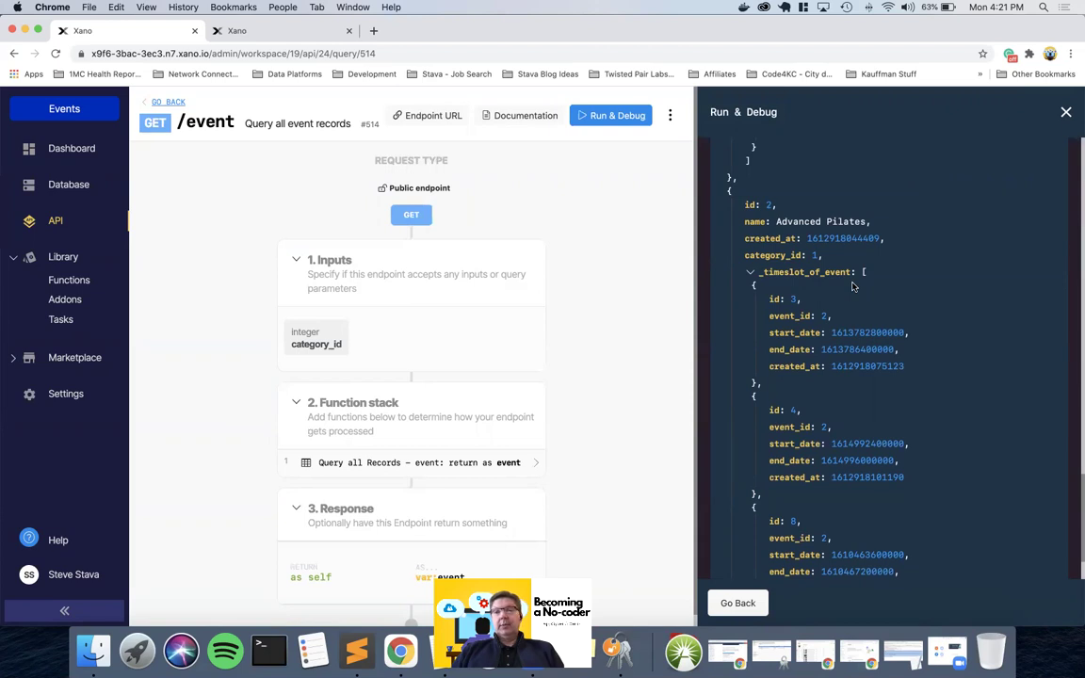
{"action": "left_click", "coordinate": [1065, 113]}
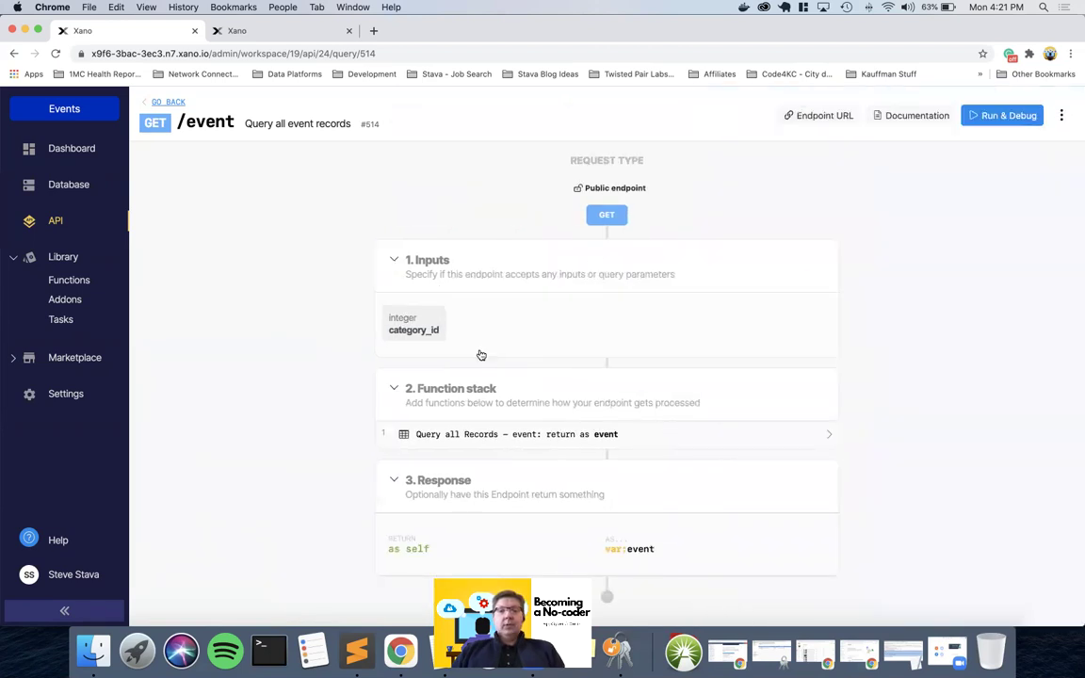
Review the event query's timeslot inner join and category filter against the timeslot table records, and save the query function.
{"action": "left_click", "coordinate": [449, 435]}
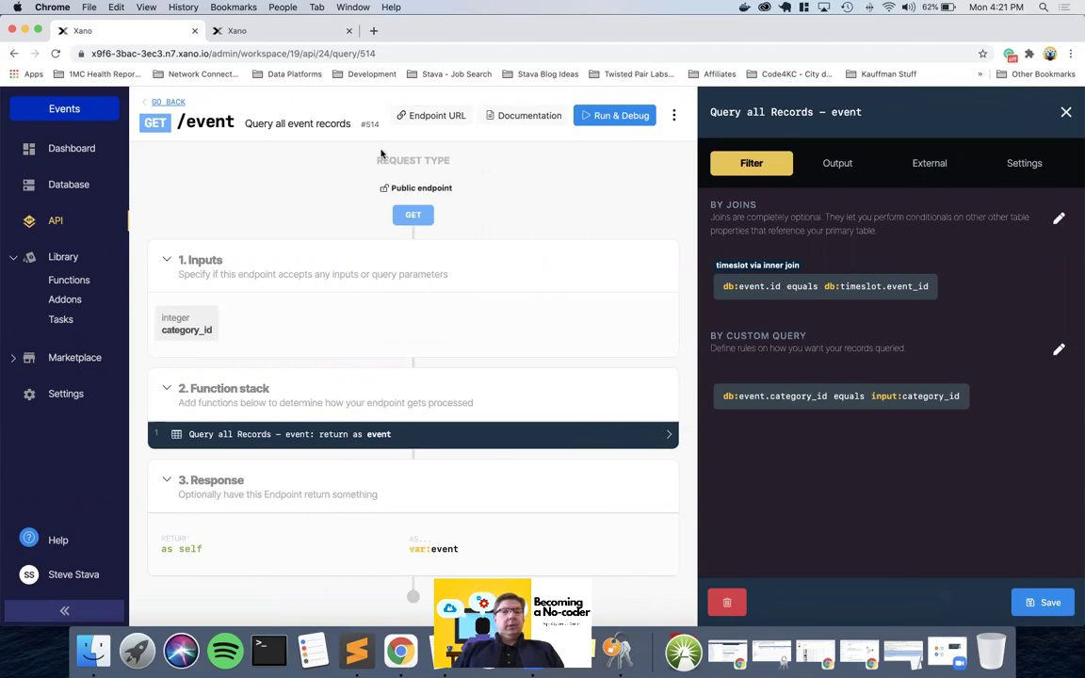
{"action": "left_click", "coordinate": [233, 36]}
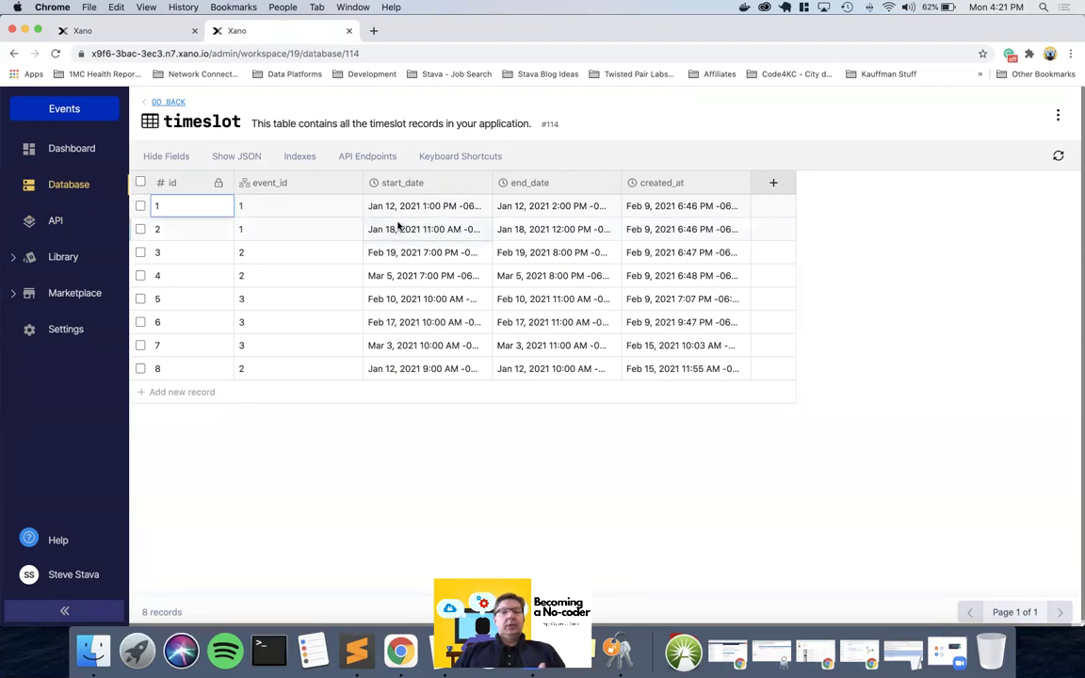
{"action": "left_click", "coordinate": [142, 33]}
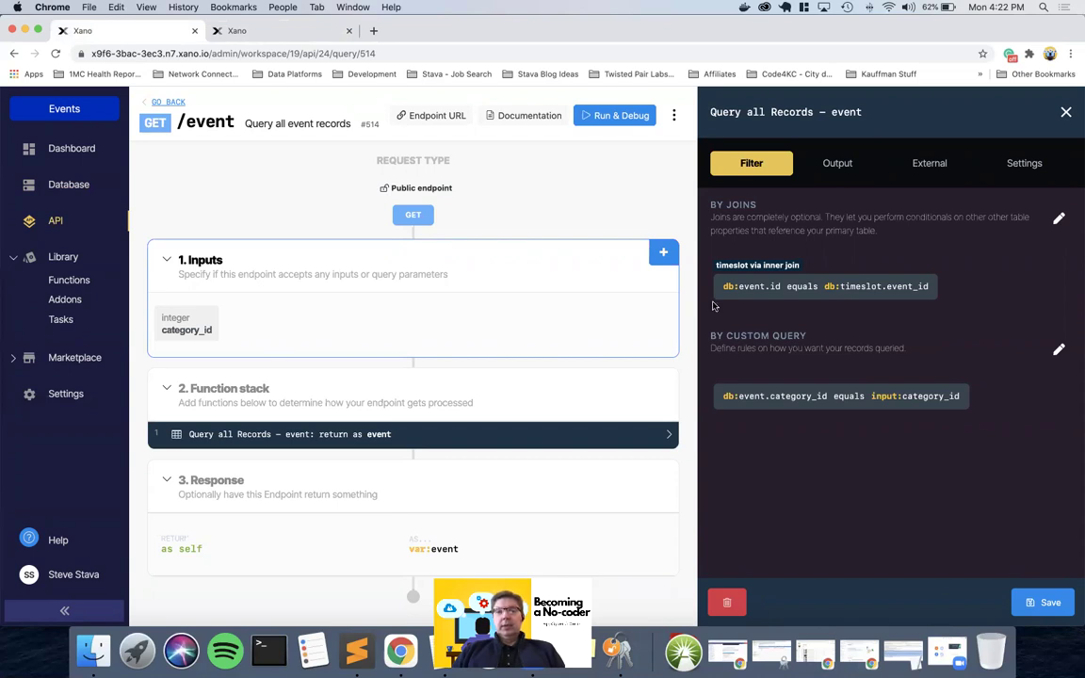
{"action": "left_click", "coordinate": [1032, 598]}
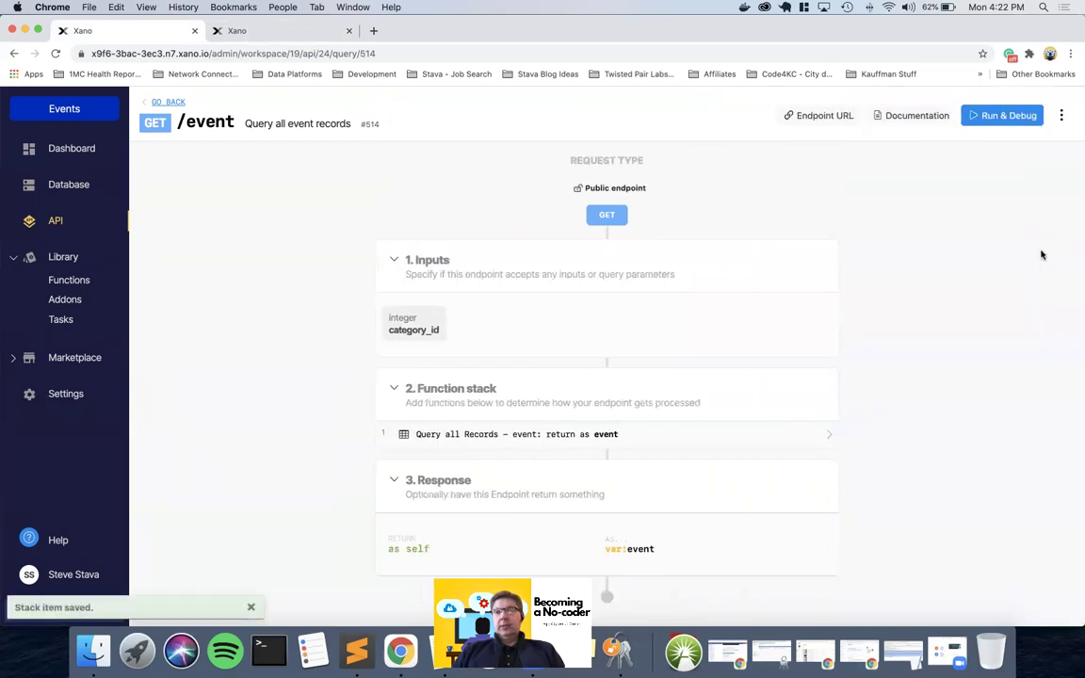
Rerun the endpoint with category_id 1, check the result for duplicate event records, and close the results.
{"action": "left_click", "coordinate": [1001, 114]}
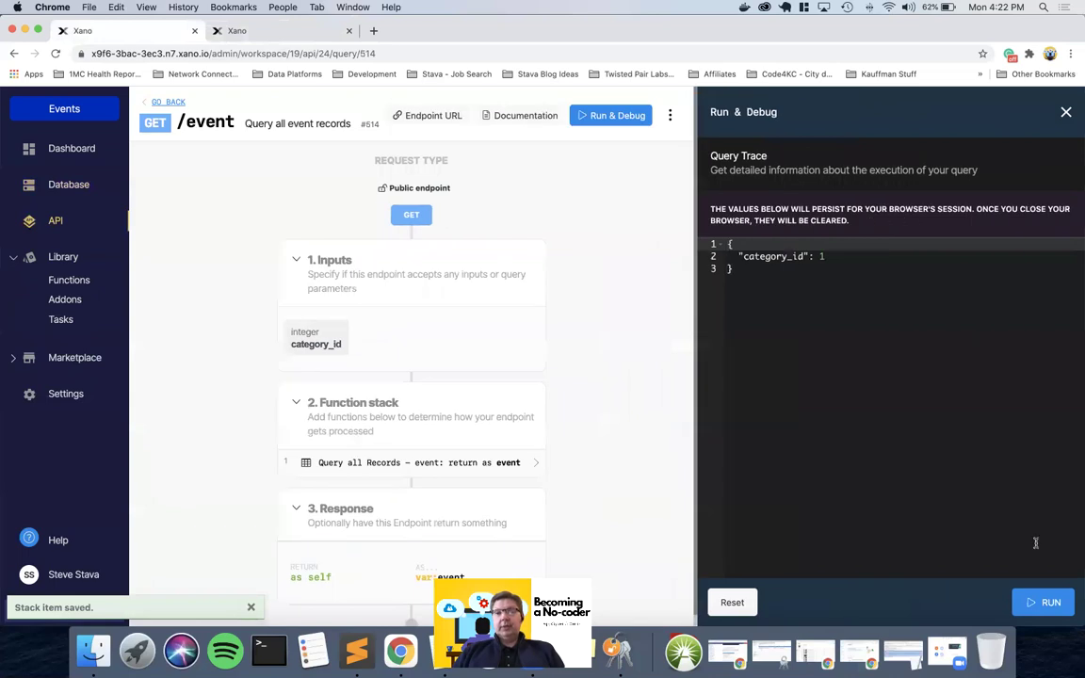
{"action": "left_click", "coordinate": [1044, 601]}
{"action": "scroll", "coordinate": [961, 437], "scroll_direction": "down", "scroll_amount": 3}
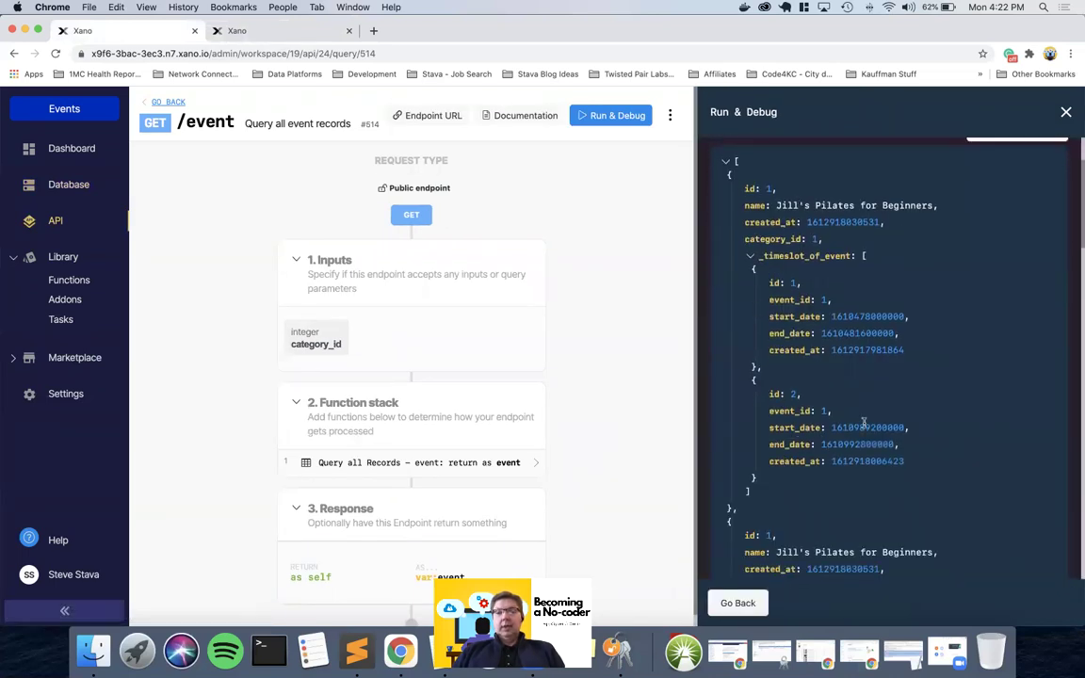
{"action": "scroll", "coordinate": [785, 407], "scroll_direction": "down", "scroll_amount": 5}
{"action": "scroll", "coordinate": [785, 406], "scroll_direction": "up", "scroll_amount": 8}
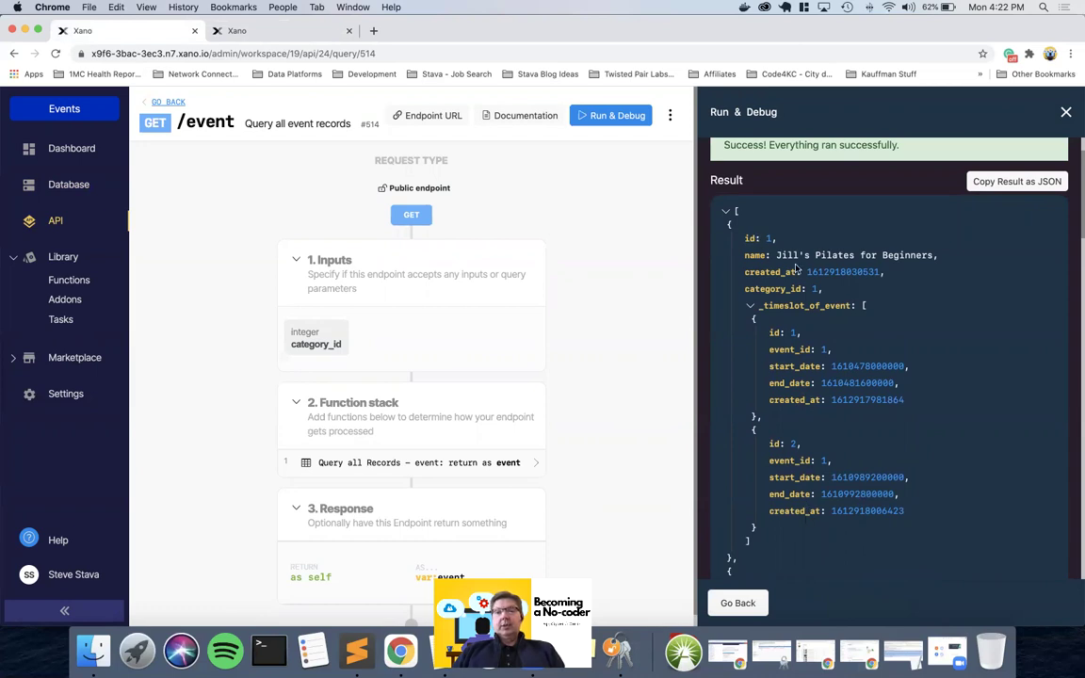
{"action": "scroll", "coordinate": [906, 256], "scroll_direction": "down", "scroll_amount": 5}
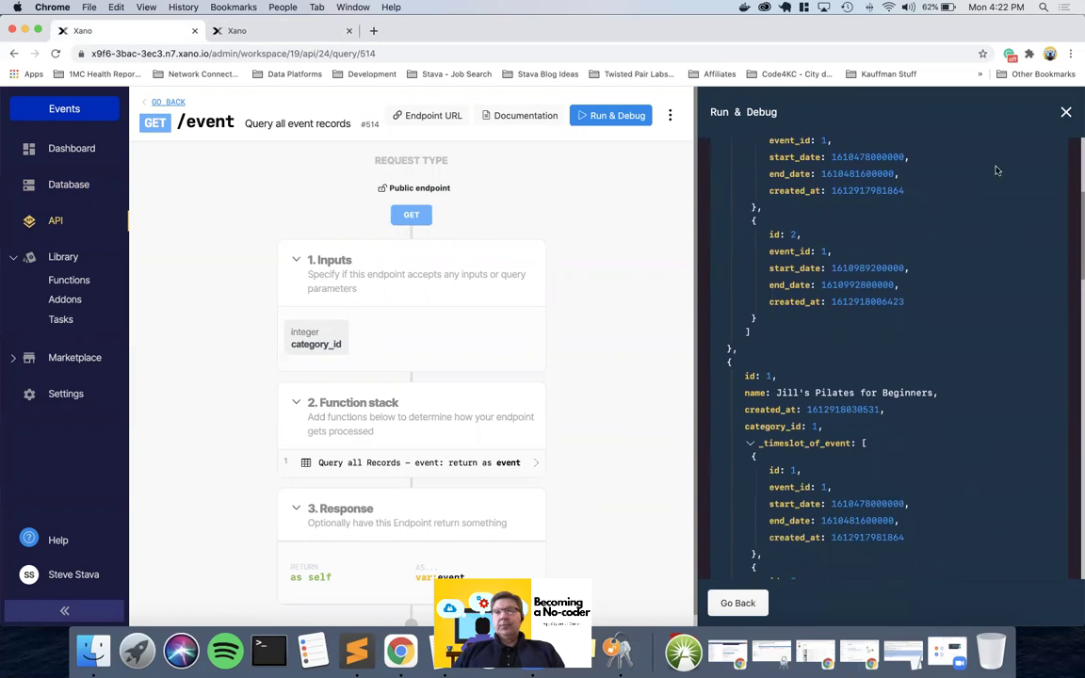
{"action": "left_click", "coordinate": [1066, 114]}
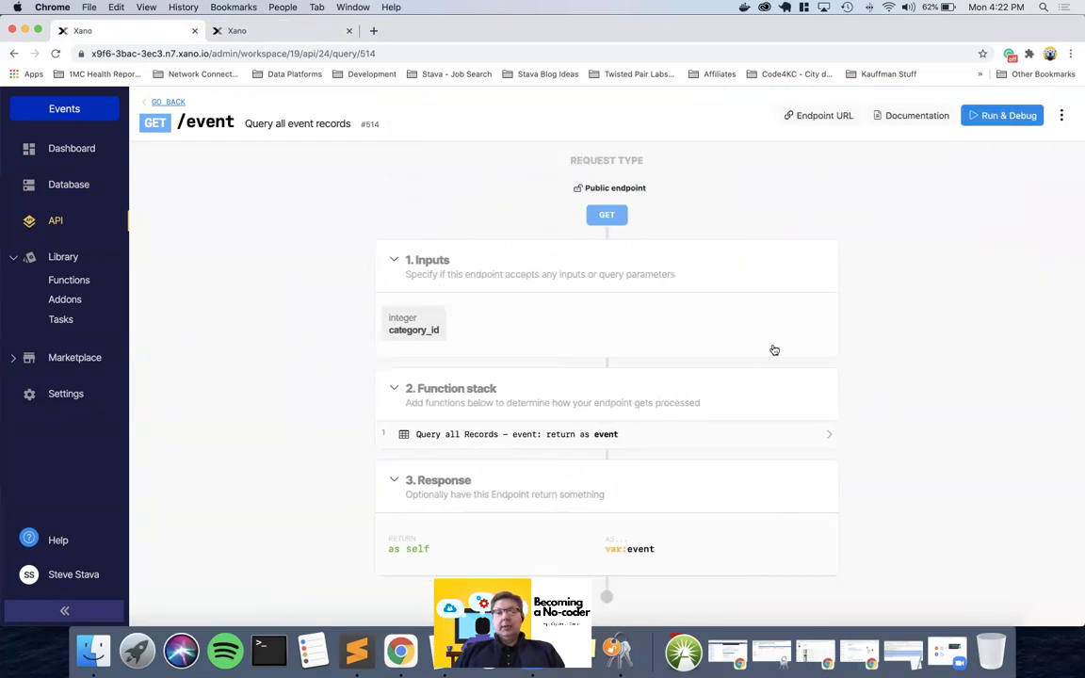
Set Distinct Records to Automatic Detection in the event query's return configuration, and save the query function.
{"action": "left_click", "coordinate": [585, 436]}
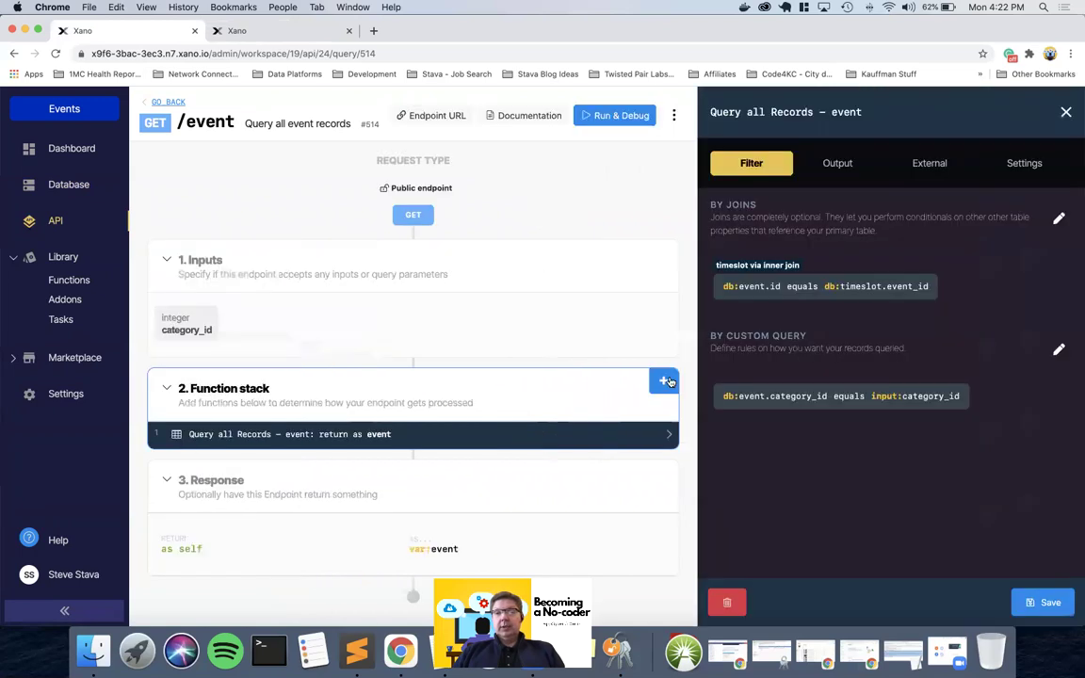
{"action": "left_click", "coordinate": [836, 164]}
{"action": "scroll", "coordinate": [964, 424], "scroll_direction": "down", "scroll_amount": 4}
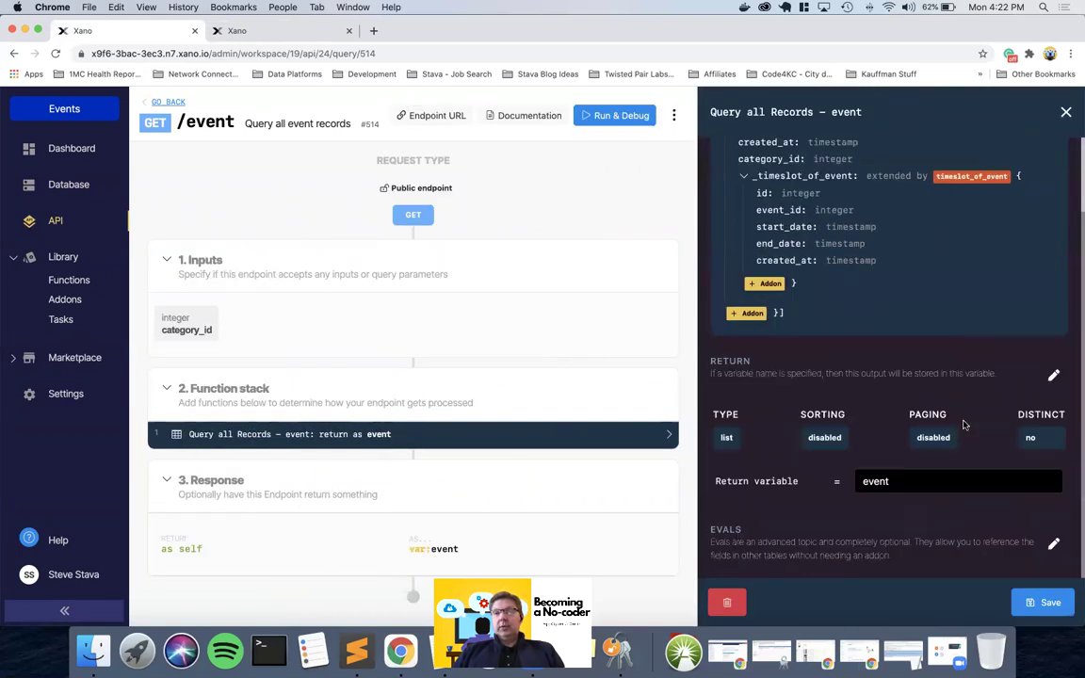
{"action": "left_click", "coordinate": [1052, 376]}
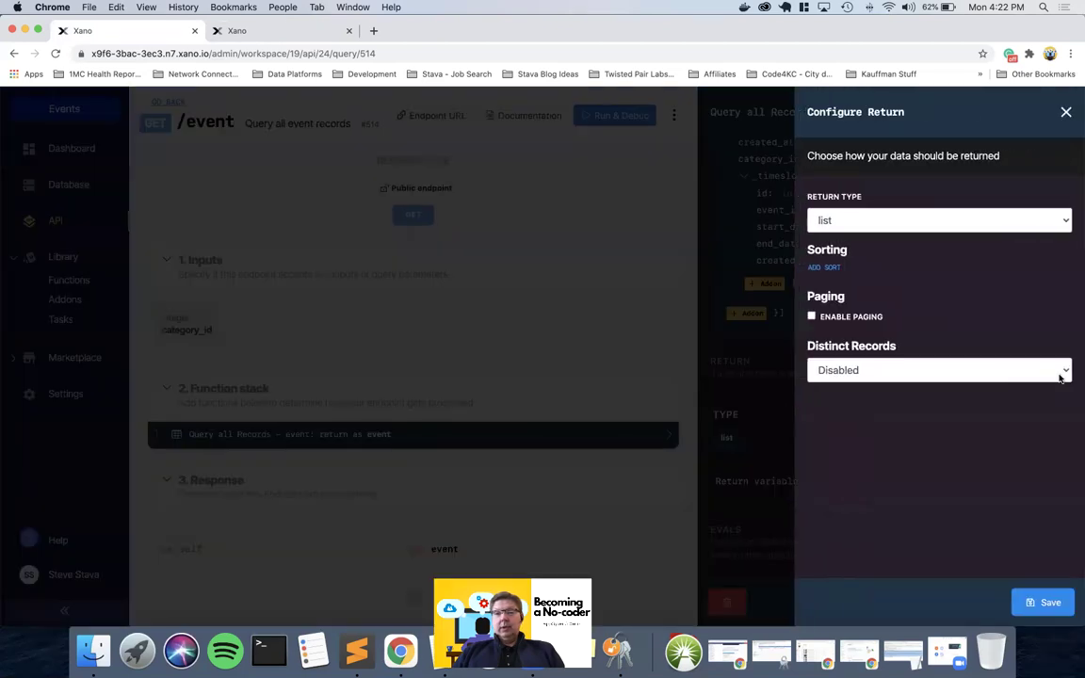
{"action": "left_click", "coordinate": [879, 372]}
{"action": "left_click", "coordinate": [896, 356]}
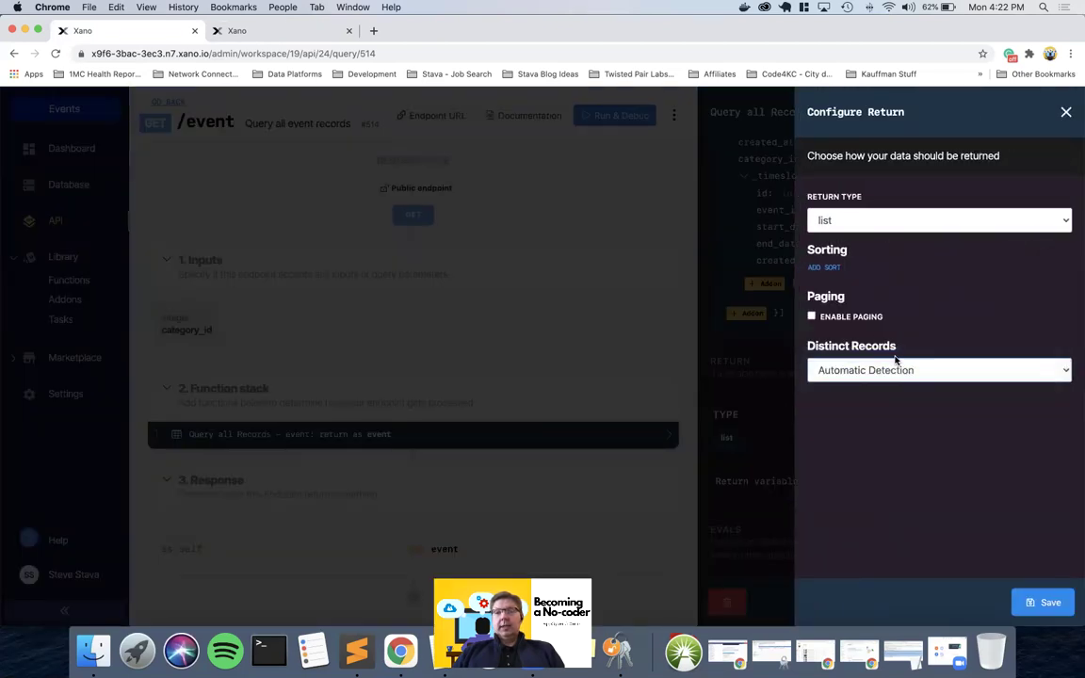
{"action": "left_click", "coordinate": [1034, 601]}
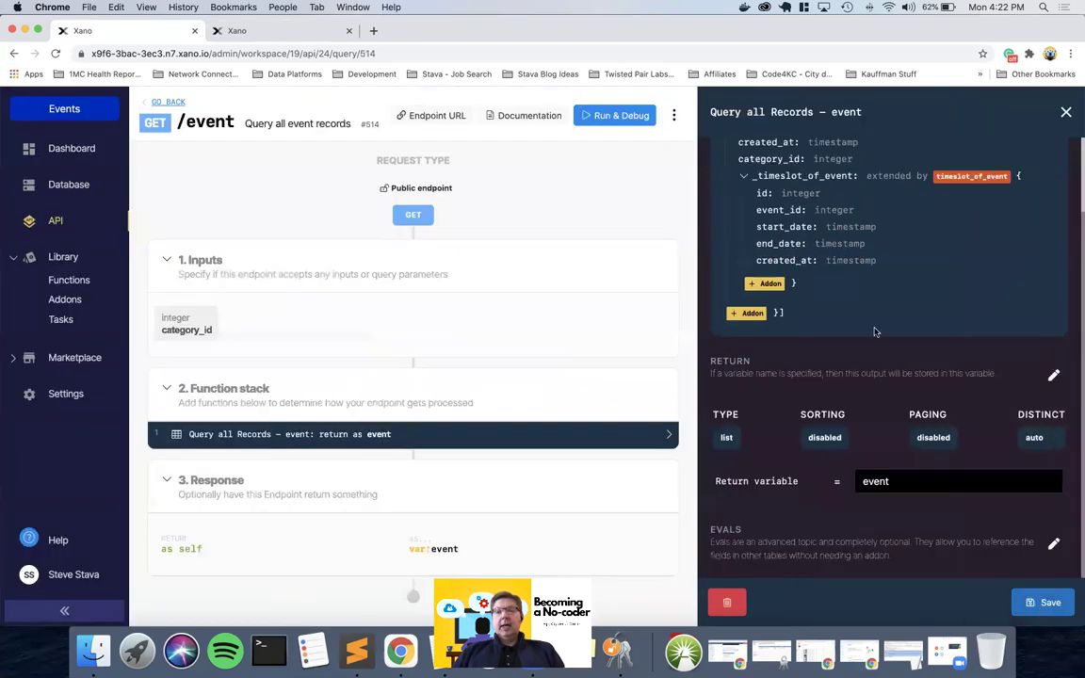
{"action": "scroll", "coordinate": [781, 258], "scroll_direction": "up", "scroll_amount": 3}
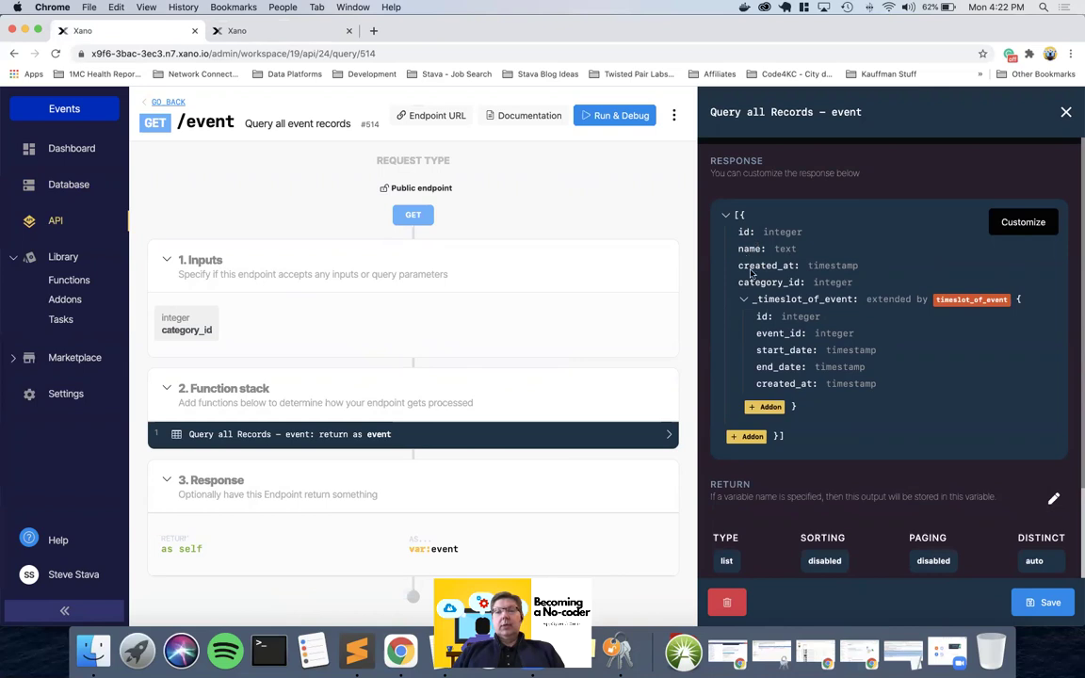
{"action": "left_click", "coordinate": [1044, 603]}
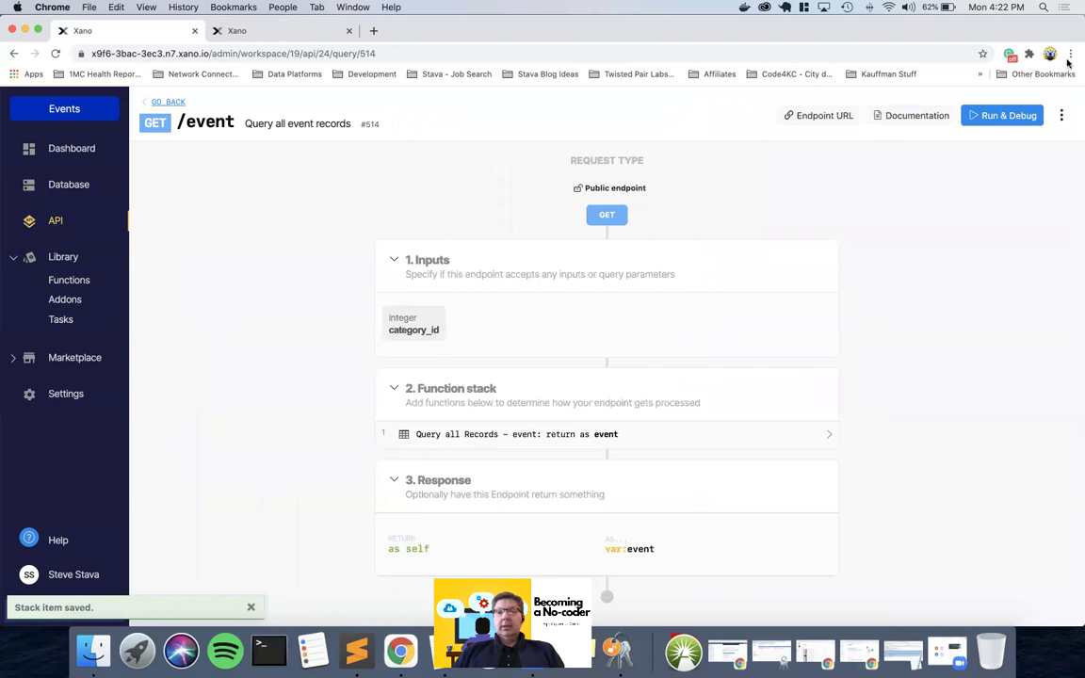
Run the endpoint with category_id 1 under automatic distinct detection, check each event and its nested _timeslot_of_event list for duplicates, and close the results.
{"action": "left_click", "coordinate": [1002, 115]}
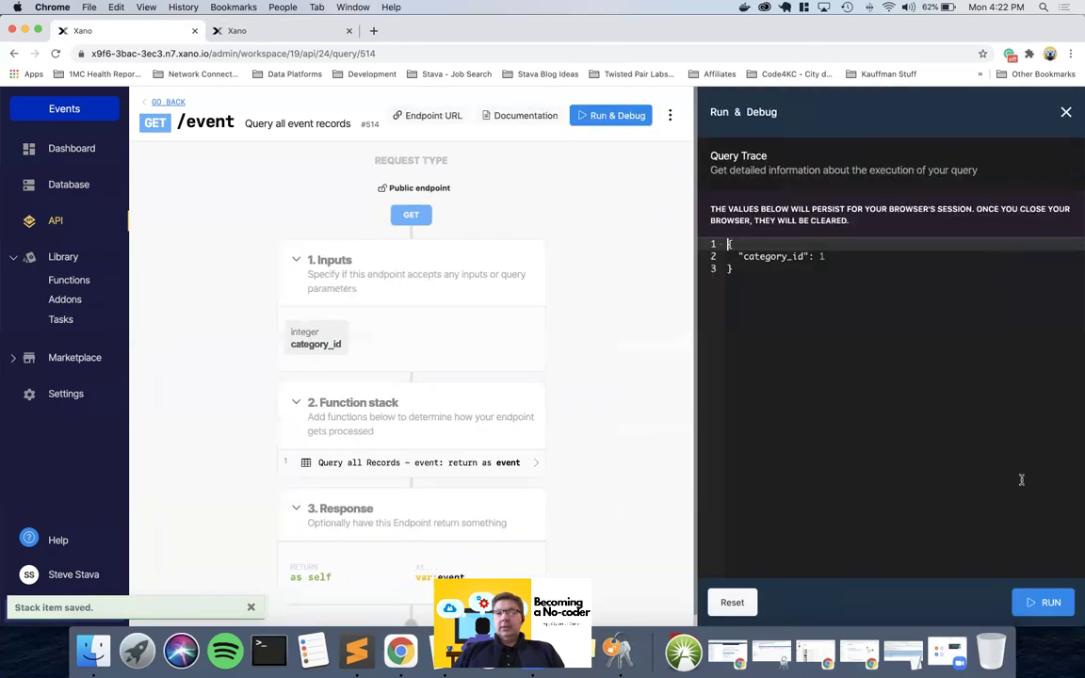
{"action": "left_click", "coordinate": [1043, 603]}
{"action": "scroll", "coordinate": [984, 408], "scroll_direction": "down", "scroll_amount": 3}
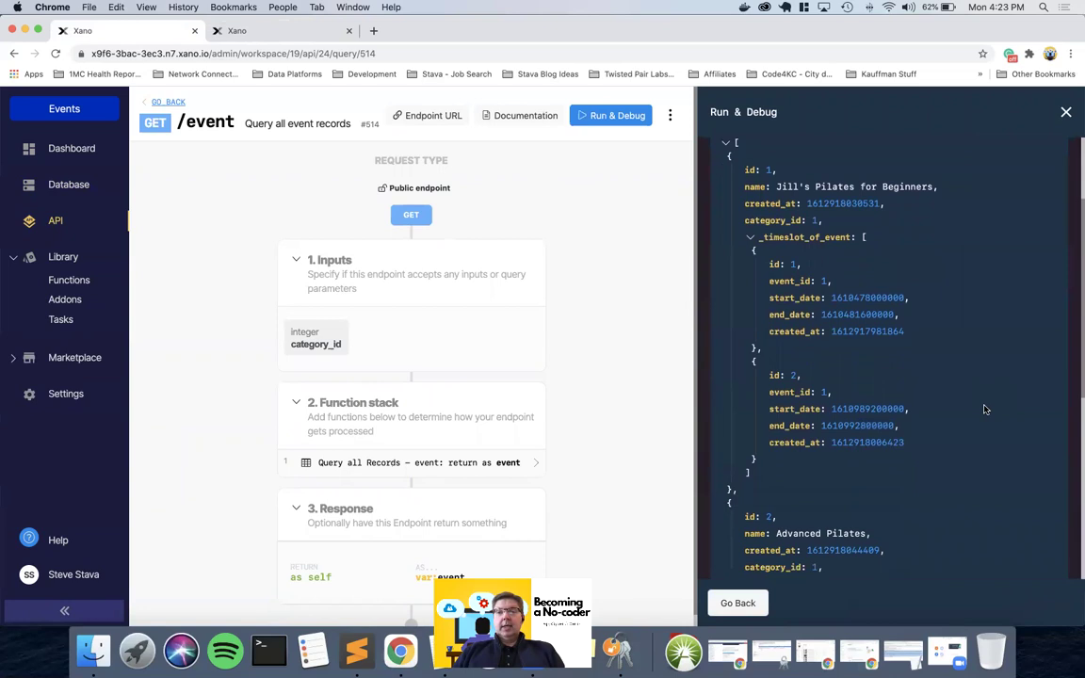
{"action": "scroll", "coordinate": [984, 409], "scroll_direction": "down", "scroll_amount": 8}
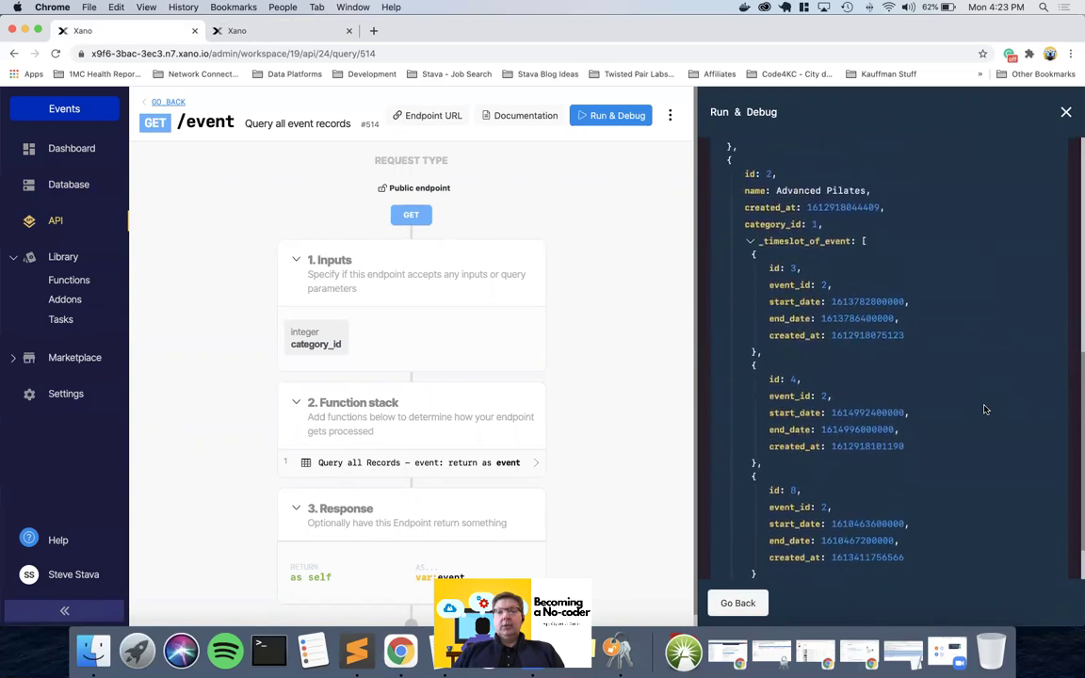
{"action": "scroll", "coordinate": [983, 408], "scroll_direction": "down", "scroll_amount": 1}
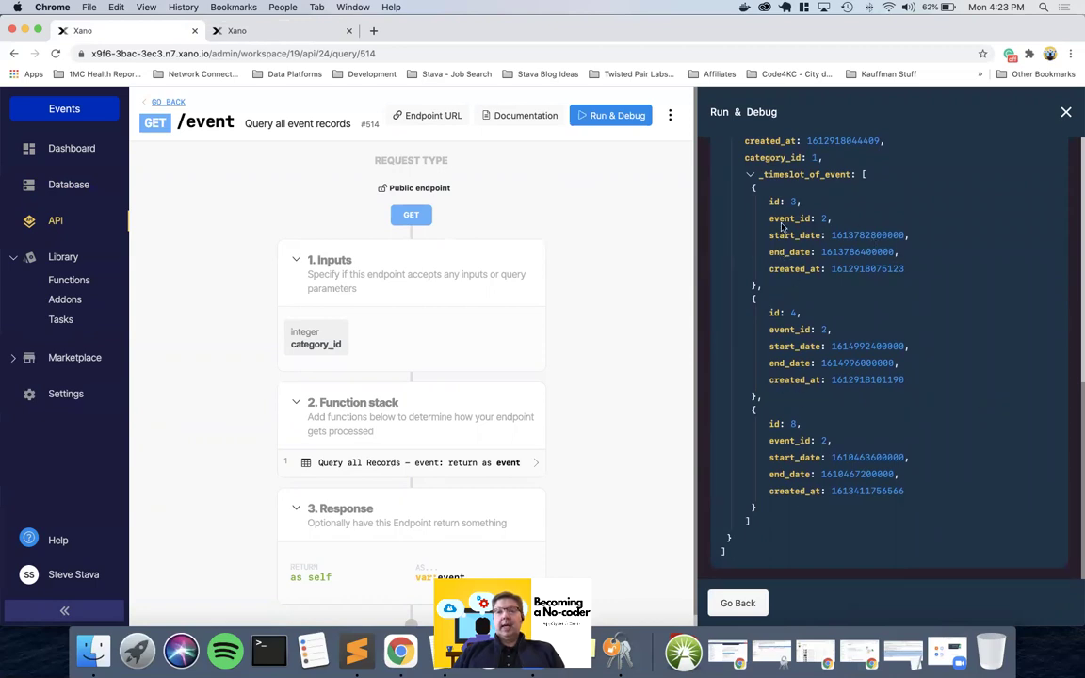
{"action": "scroll", "coordinate": [808, 502], "scroll_direction": "up", "scroll_amount": 1}
{"action": "scroll", "coordinate": [808, 501], "scroll_direction": "up", "scroll_amount": 15}
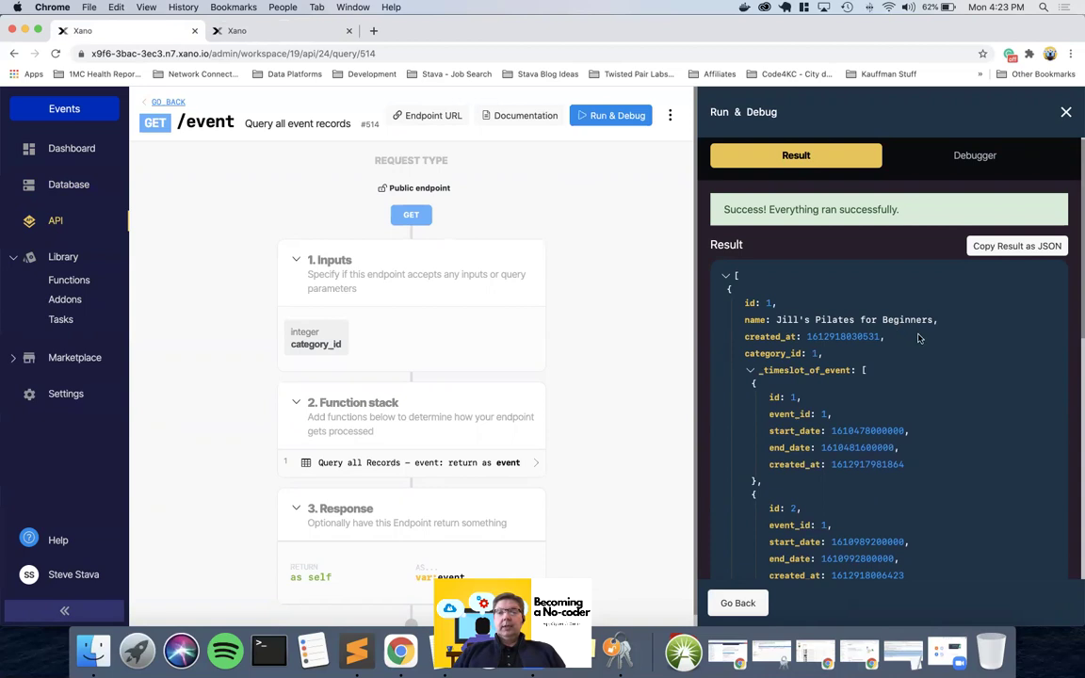
{"action": "scroll", "coordinate": [825, 360], "scroll_direction": "down", "scroll_amount": 4}
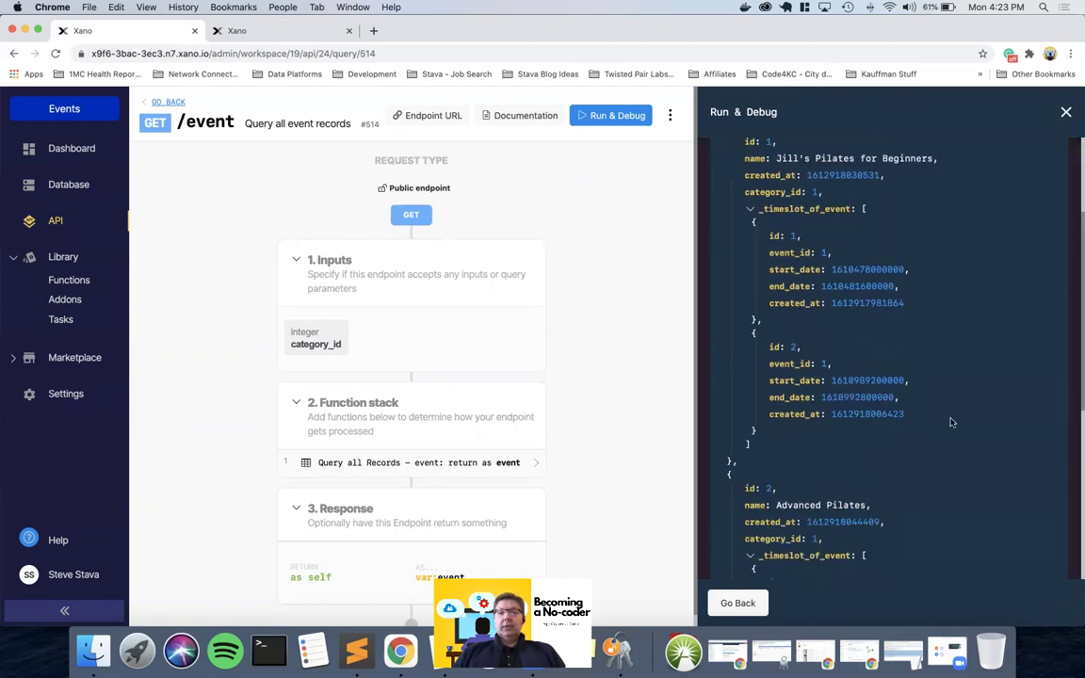
{"action": "scroll", "coordinate": [855, 253], "scroll_direction": "down", "scroll_amount": 5}
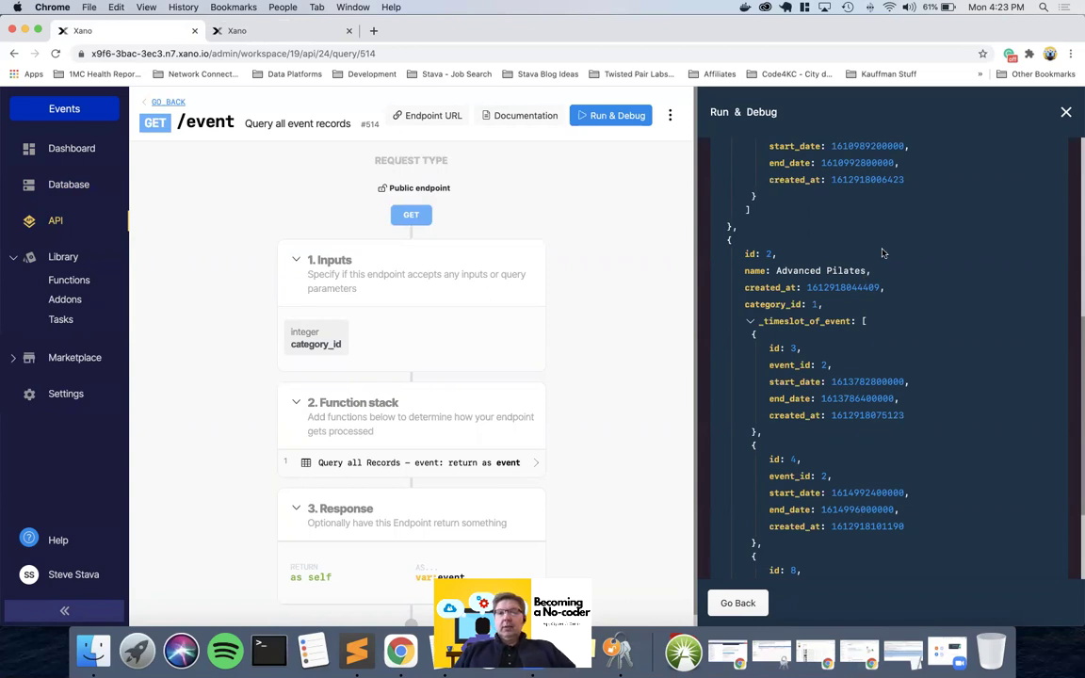
{"action": "left_click", "coordinate": [1065, 112]}
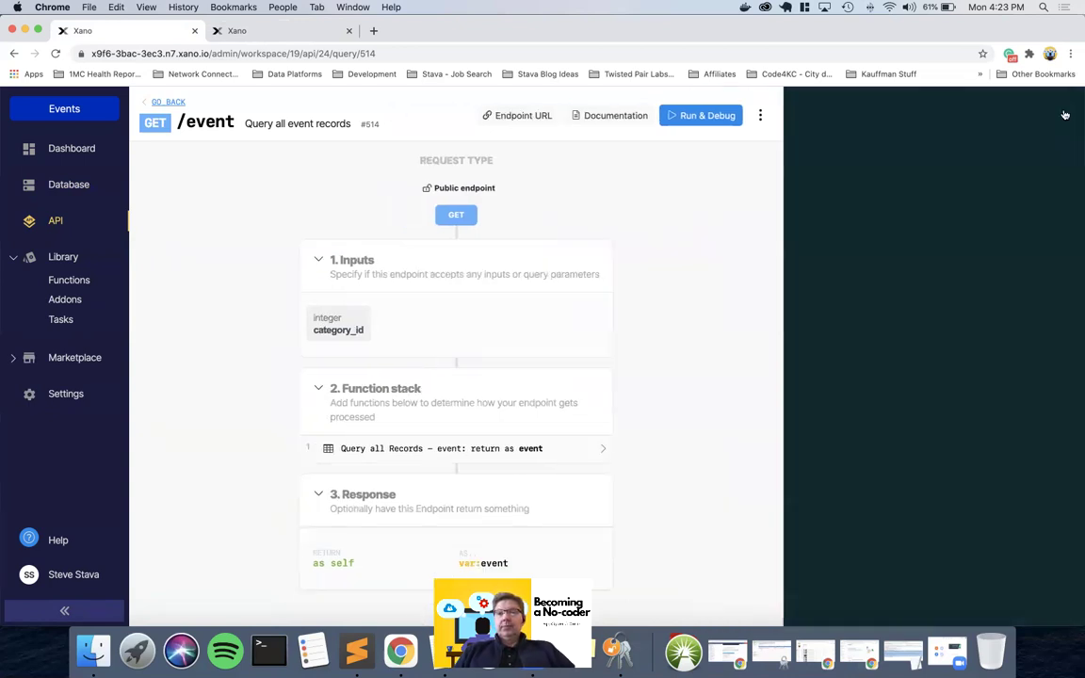
Examine the output fields of the event query and the definition of its timeslot_of_event addon in the library.
{"action": "left_click", "coordinate": [582, 436]}
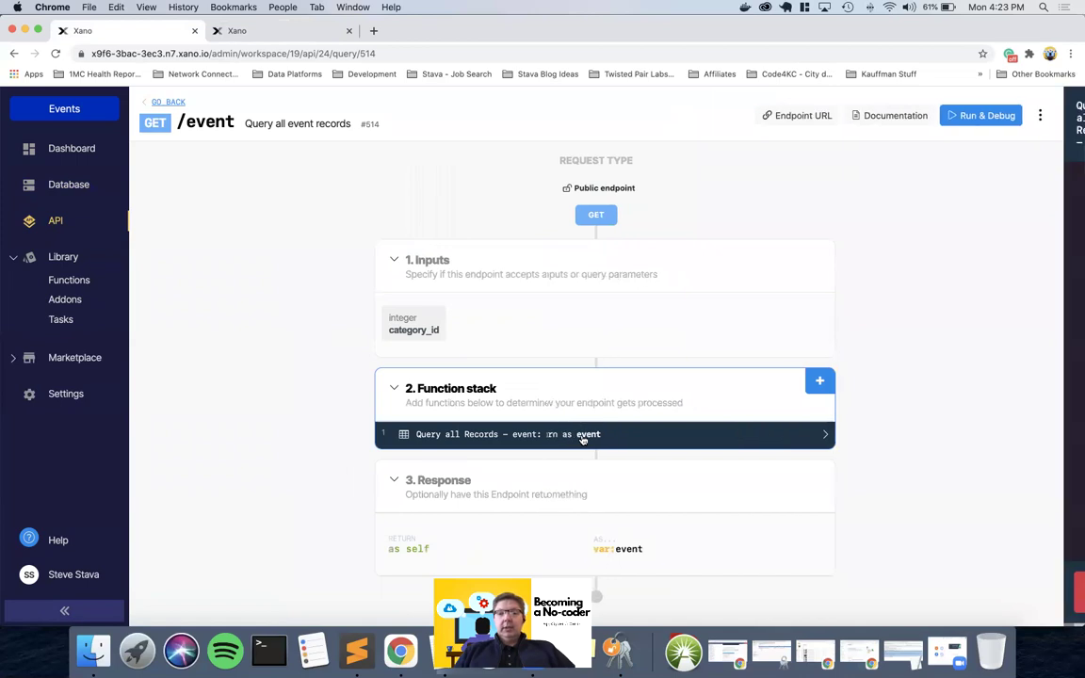
{"action": "left_click", "coordinate": [837, 163]}
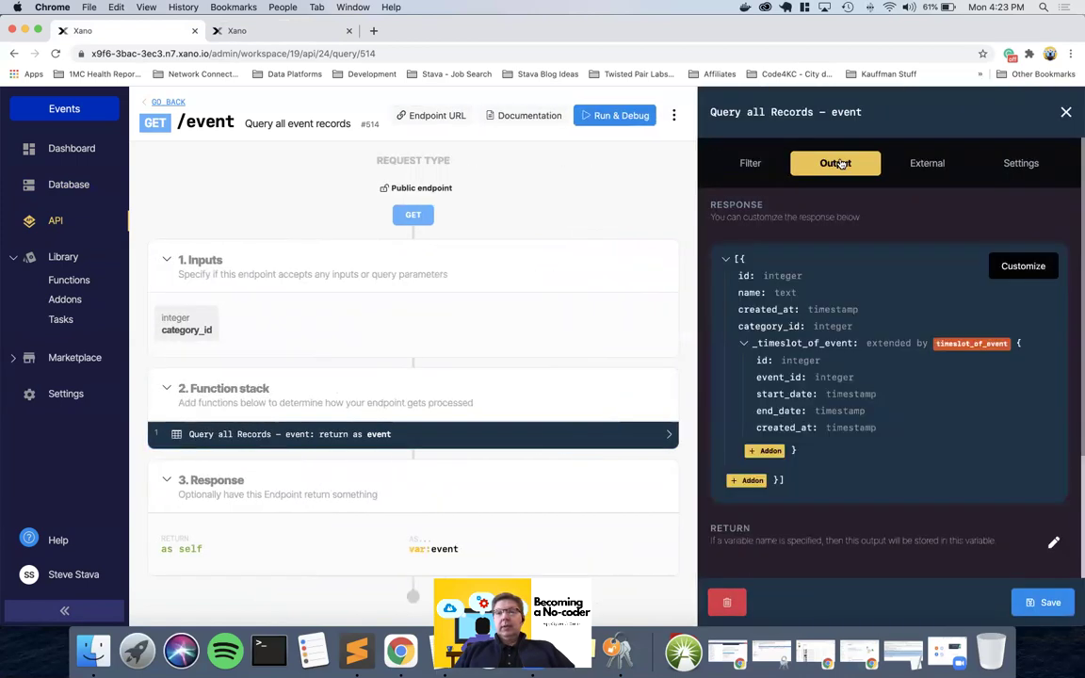
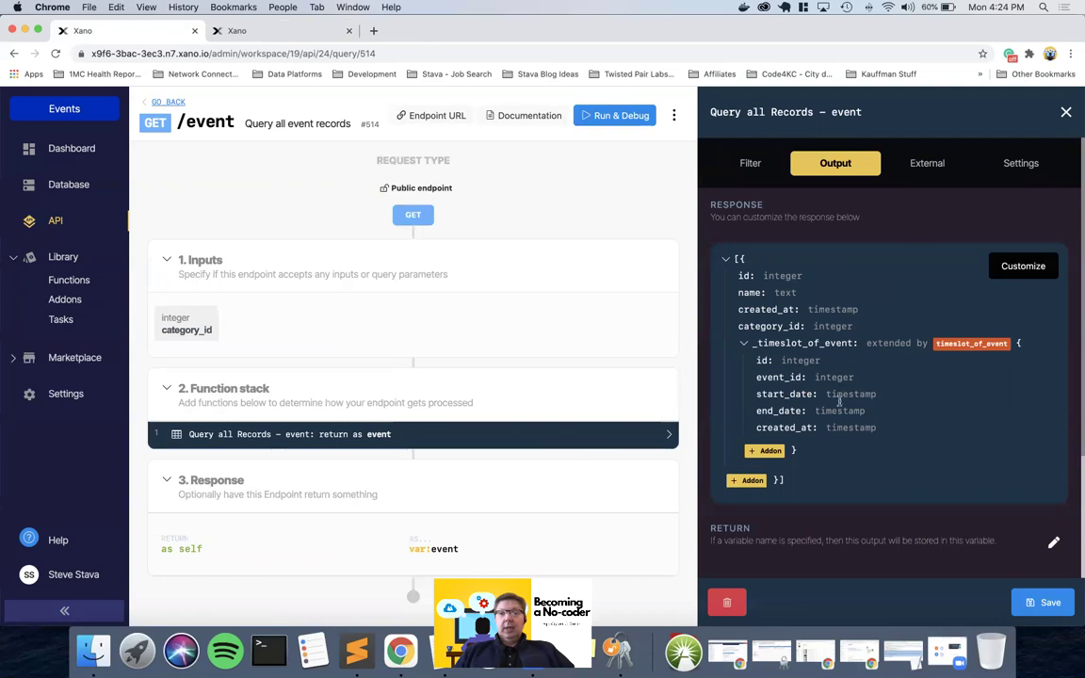
{"action": "scroll", "coordinate": [913, 290], "scroll_direction": "down", "scroll_amount": 4}
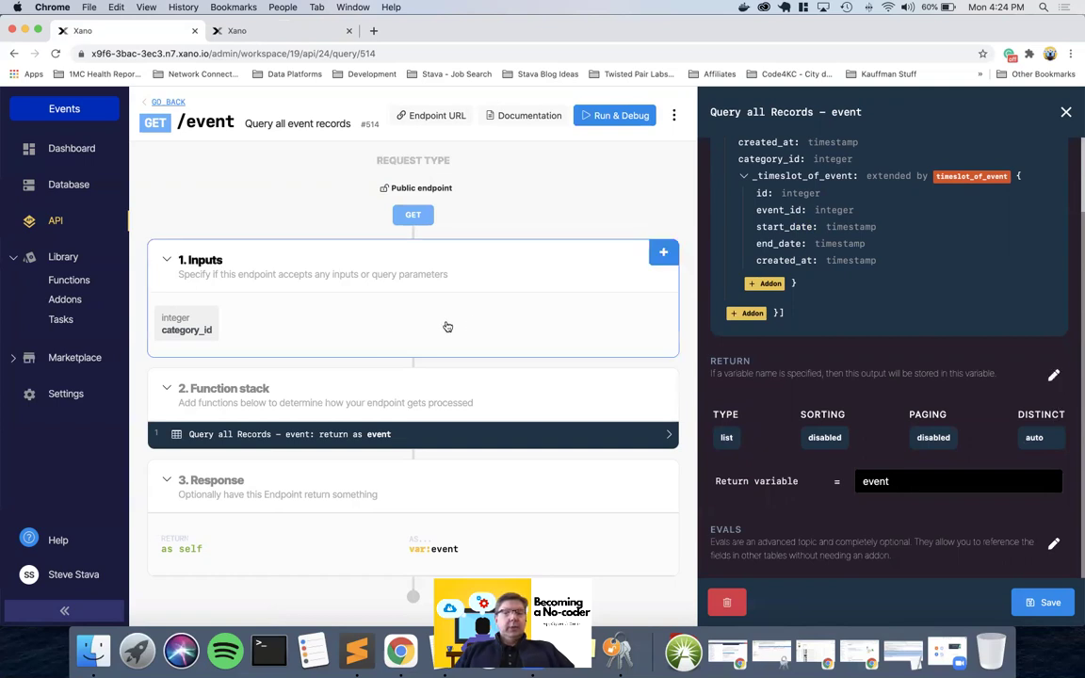
{"action": "scroll", "coordinate": [800, 323], "scroll_direction": "up", "scroll_amount": 3}
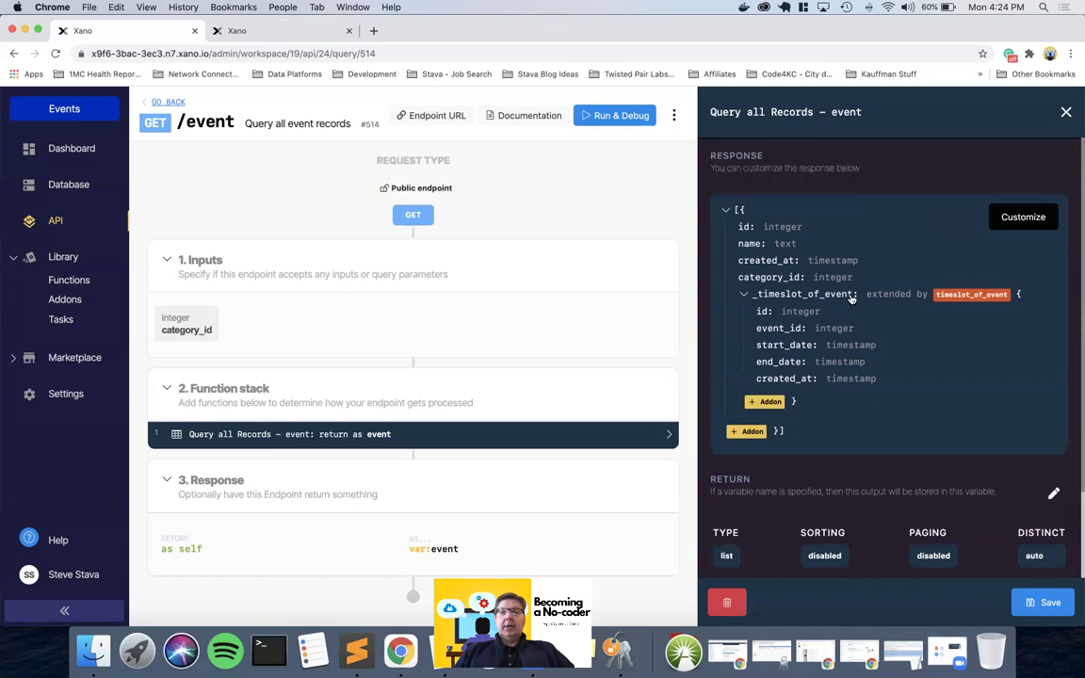
{"action": "scroll", "coordinate": [802, 324], "scroll_direction": "up", "scroll_amount": 2}
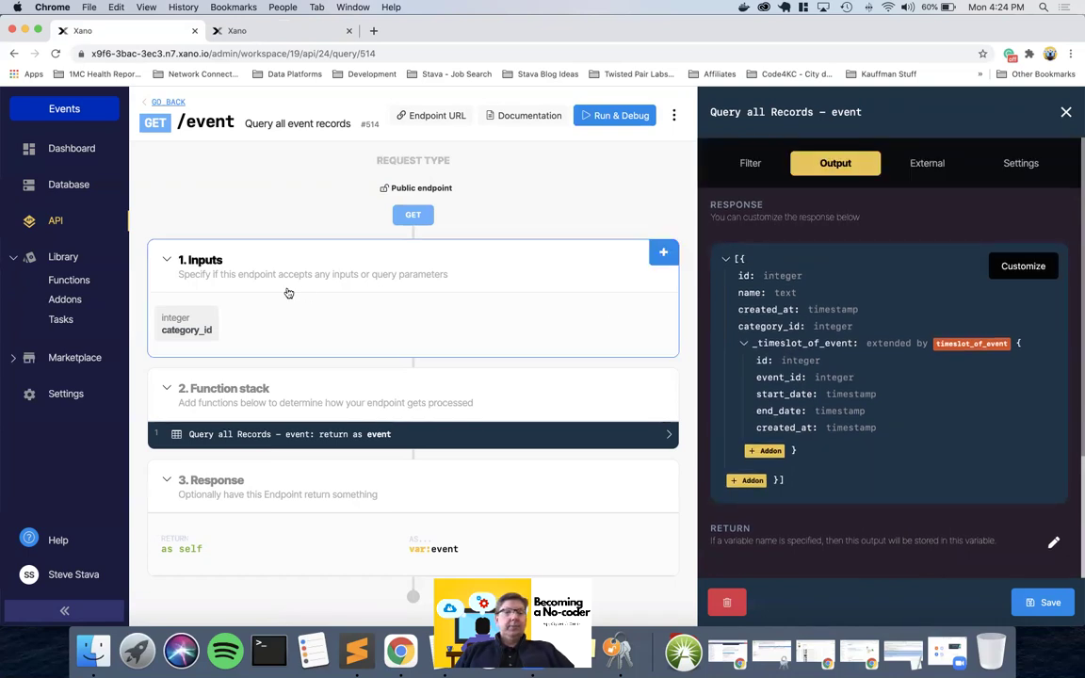
{"action": "left_click", "coordinate": [65, 299]}
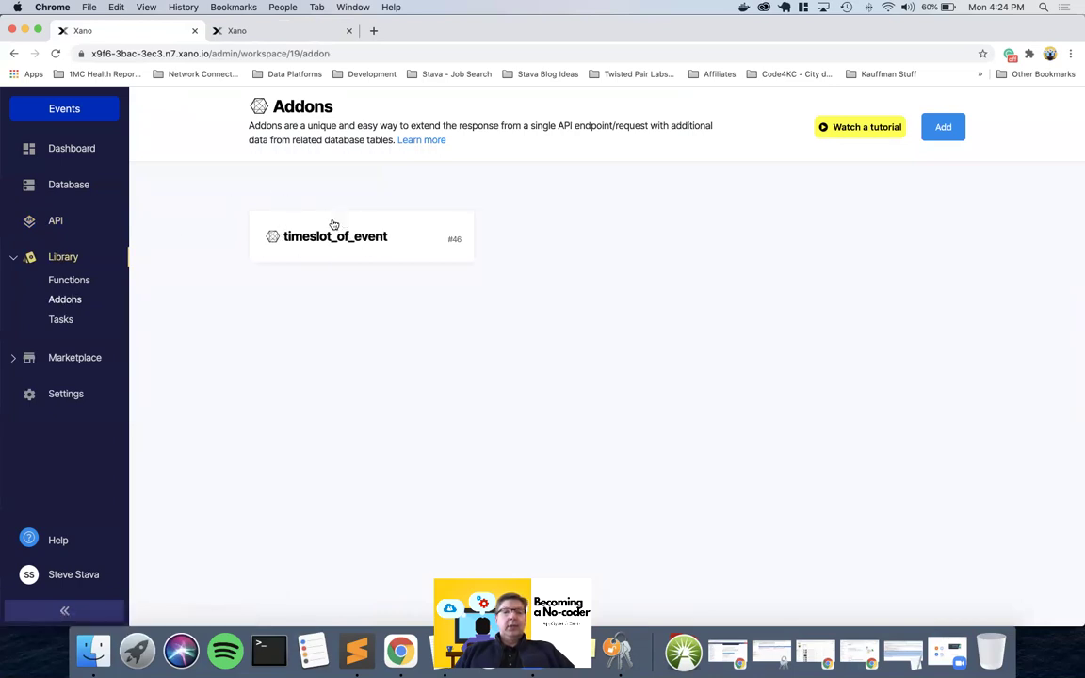
{"action": "left_click", "coordinate": [351, 245]}
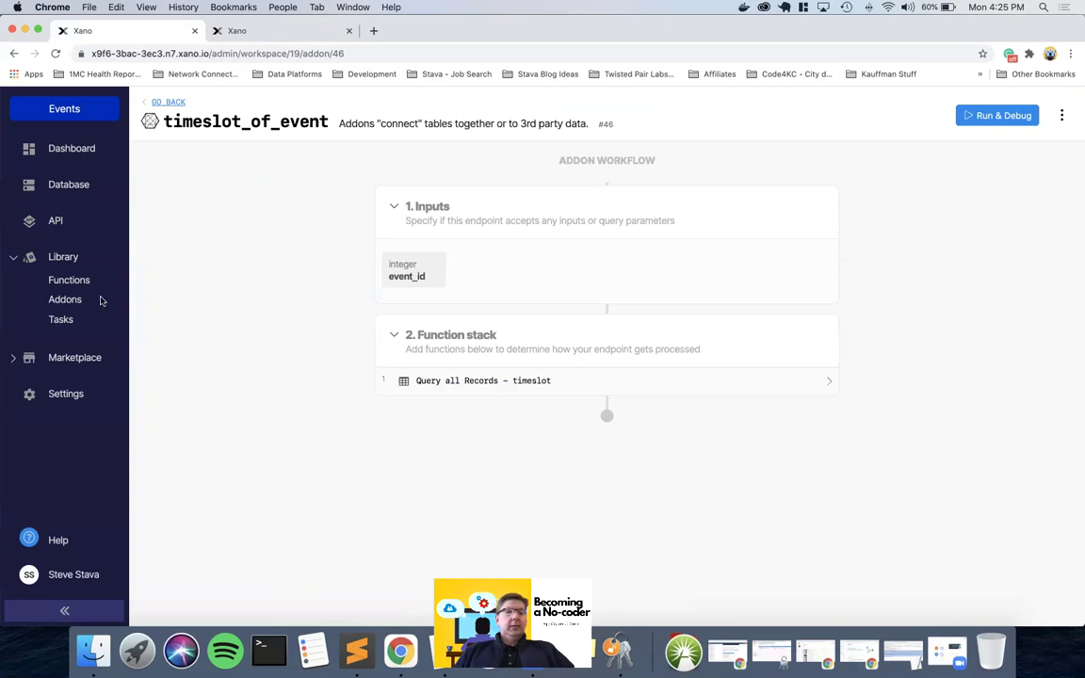
Return to the GET /event endpoint in the public API group and view its Query all Records output.
{"action": "left_click", "coordinate": [56, 220]}
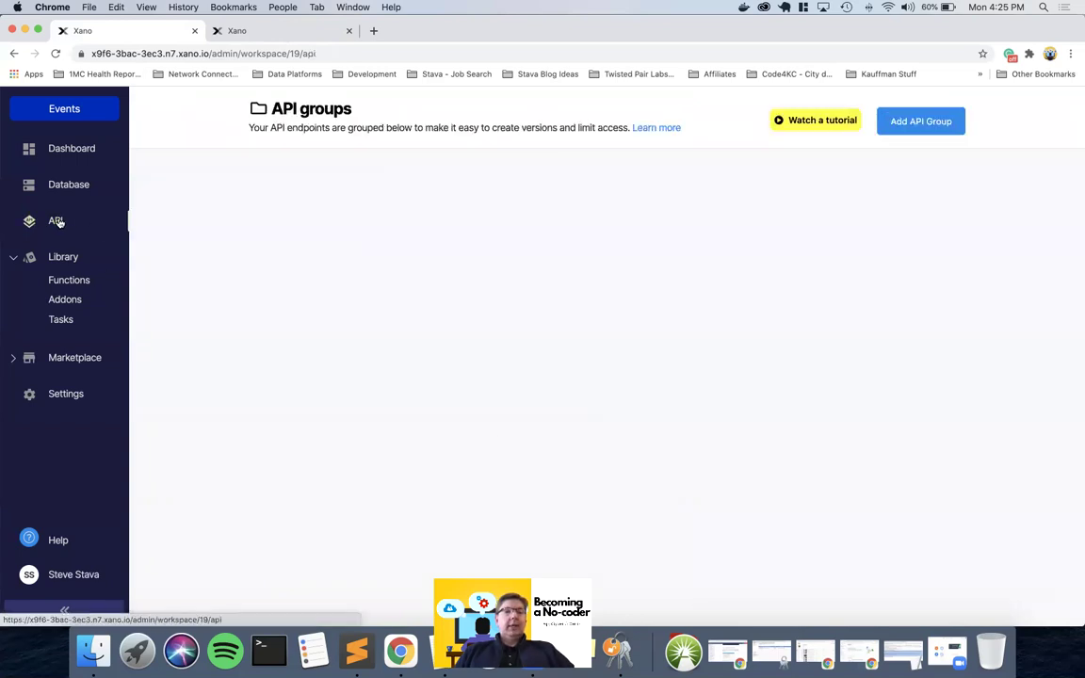
{"action": "left_click", "coordinate": [325, 257]}
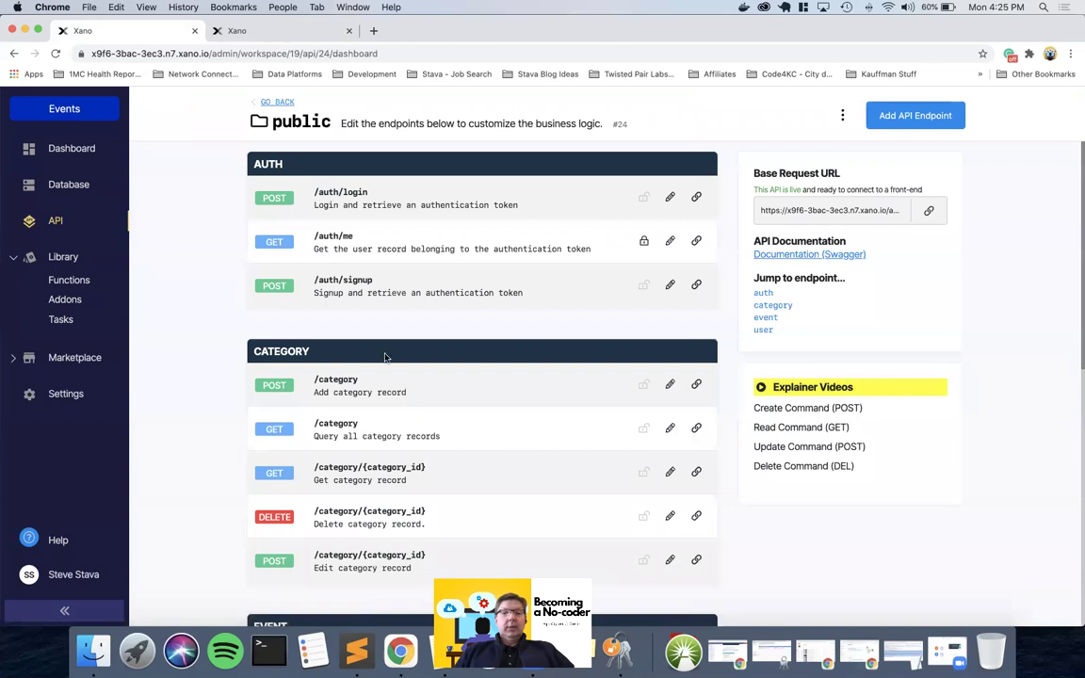
{"action": "scroll", "coordinate": [416, 429], "scroll_direction": "down", "scroll_amount": 3}
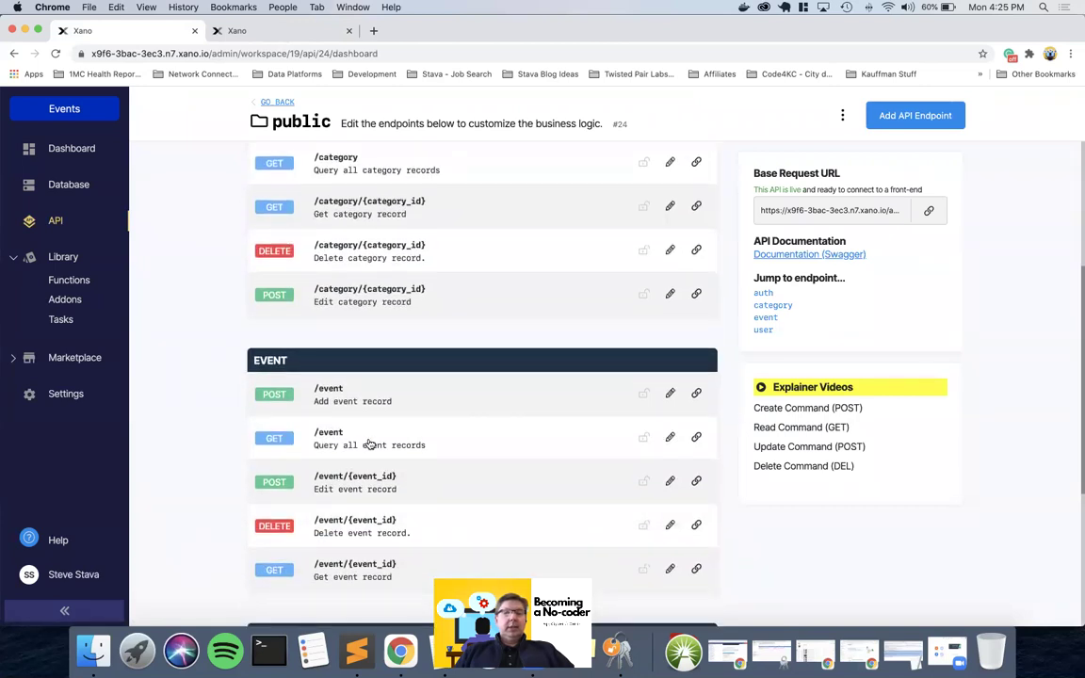
{"action": "left_click", "coordinate": [369, 445]}
{"action": "left_click", "coordinate": [678, 434]}
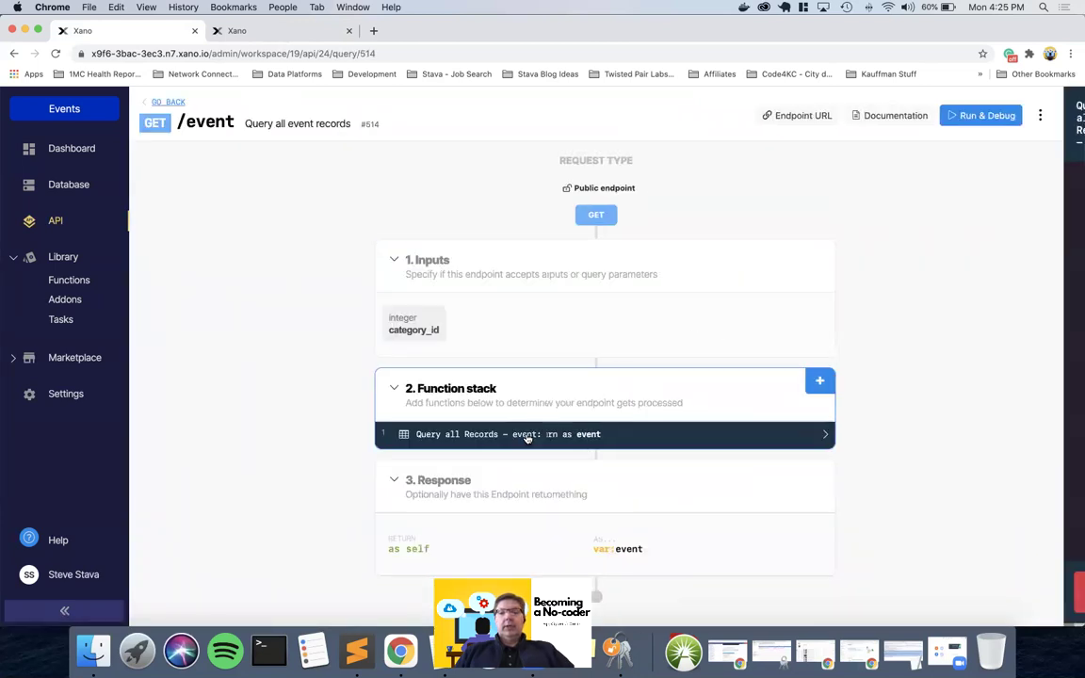
{"action": "left_click", "coordinate": [835, 166]}
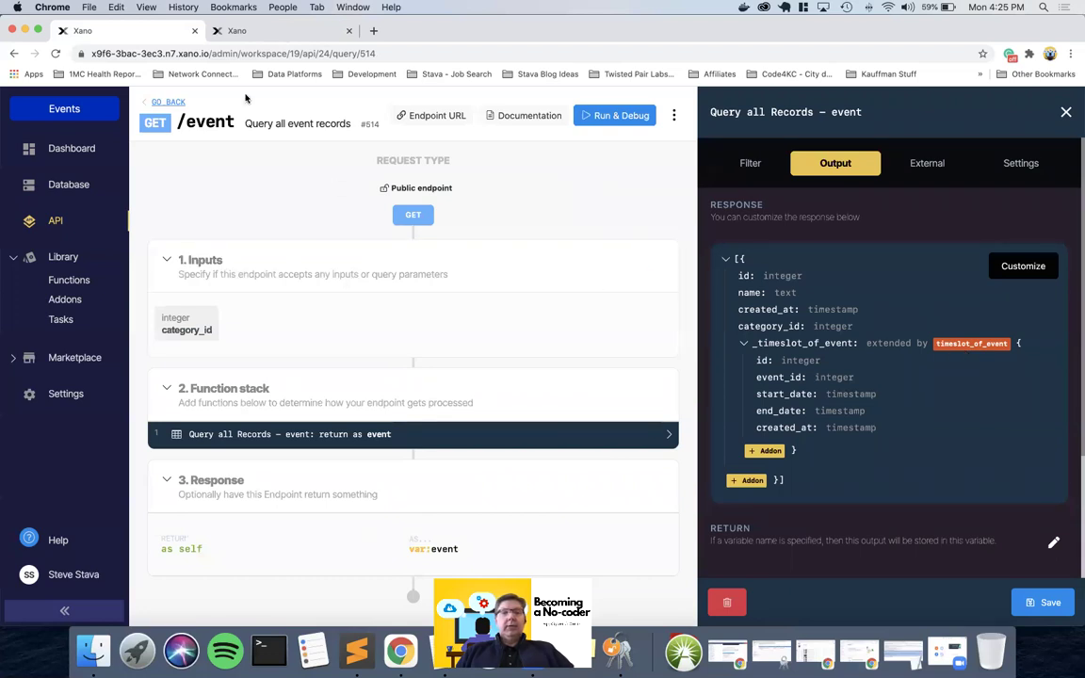
Review the event table's records in the database and check the list of planned queries in Sublime Text.
{"action": "left_click", "coordinate": [235, 33]}
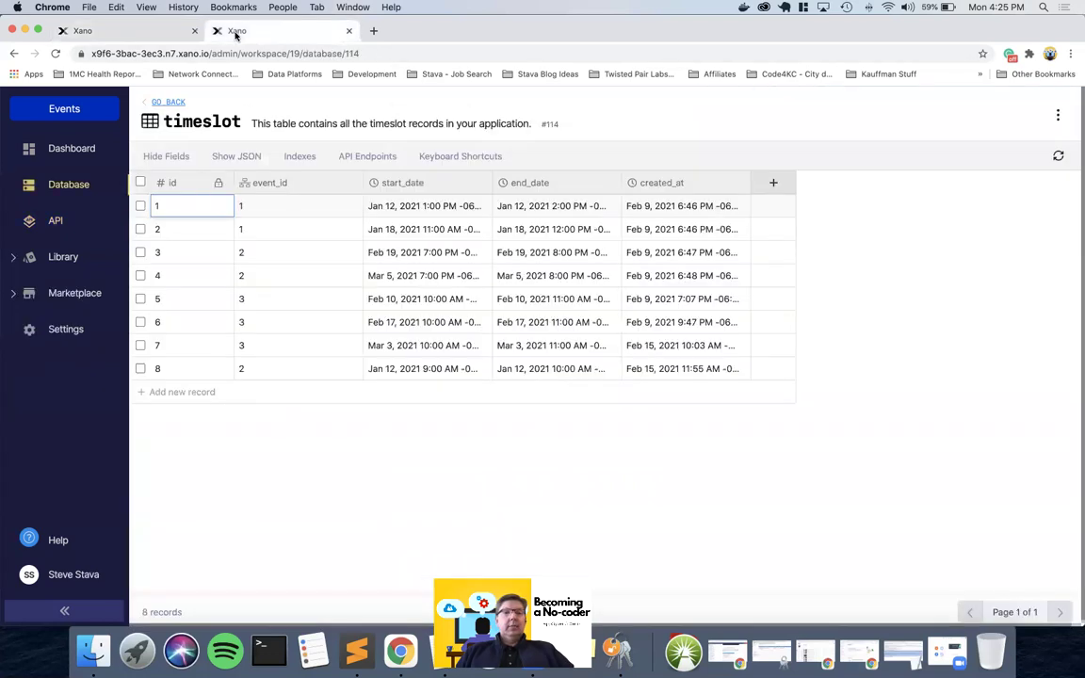
{"action": "left_click", "coordinate": [165, 100]}
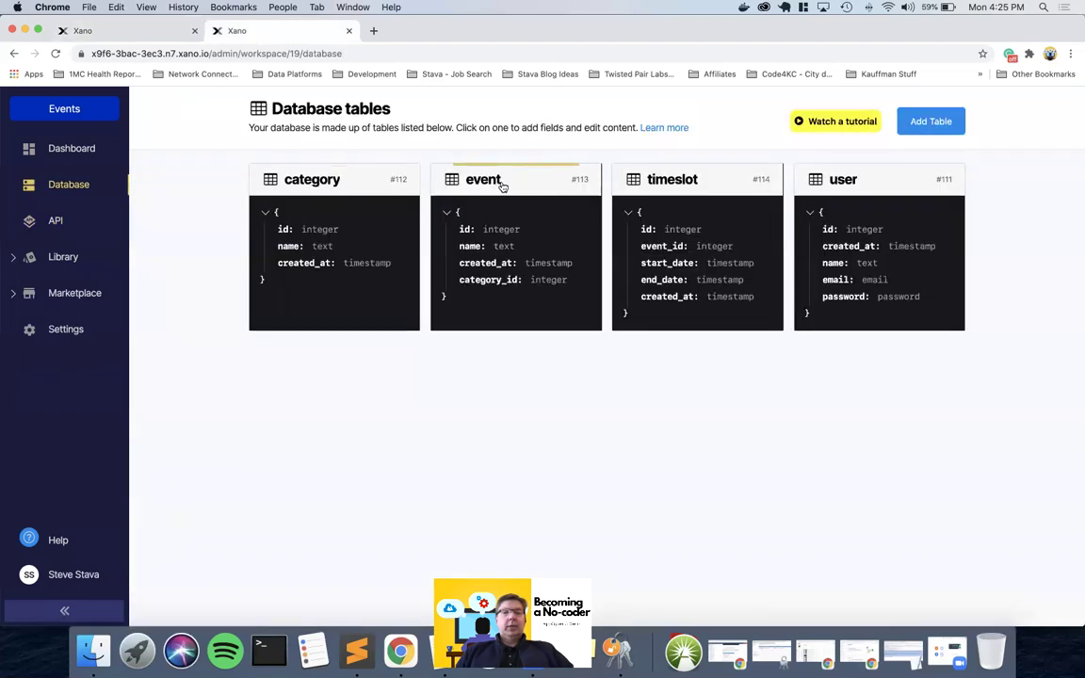
{"action": "left_click", "coordinate": [502, 184]}
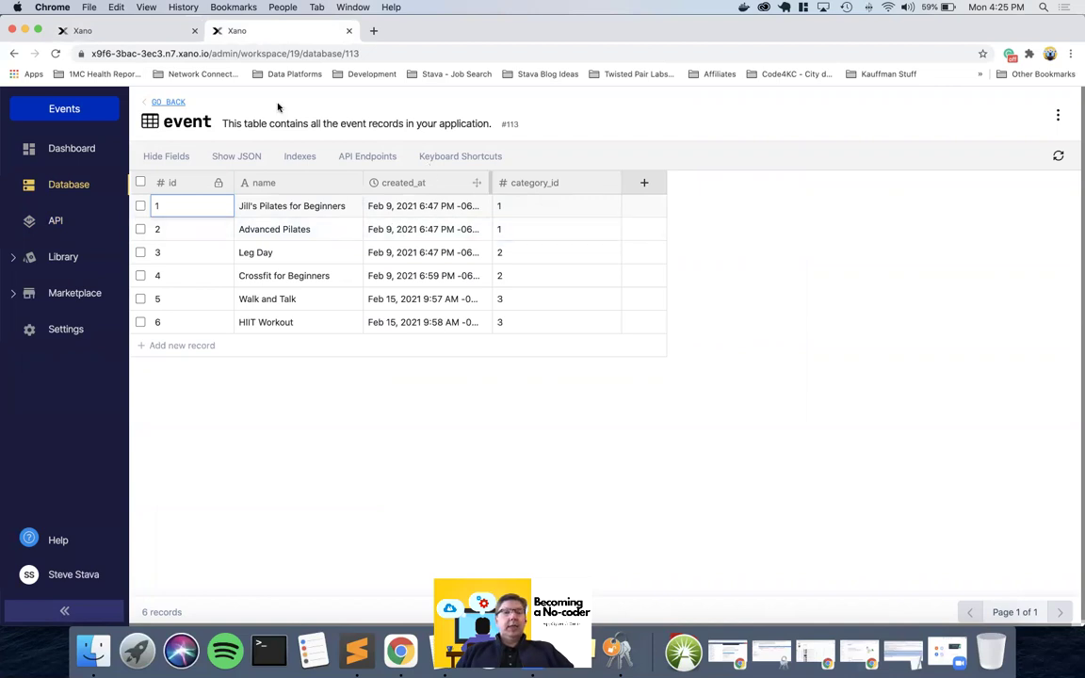
{"action": "left_click", "coordinate": [145, 35]}
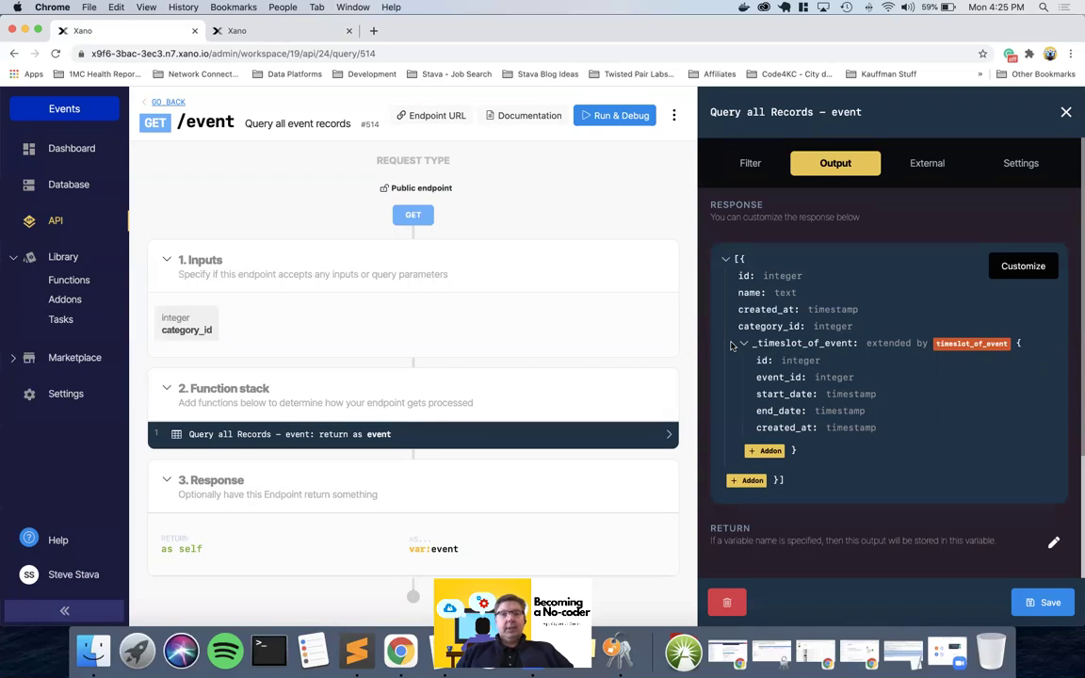
{"action": "key", "text": "super+Tab"}
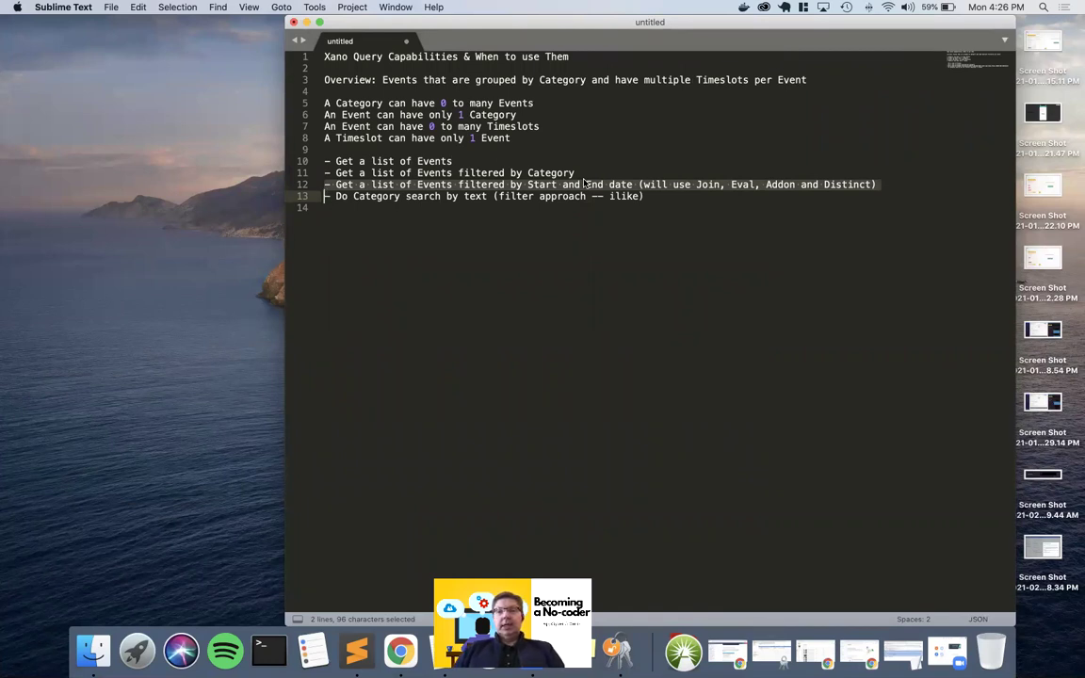
{"action": "key", "text": "super+Tab"}
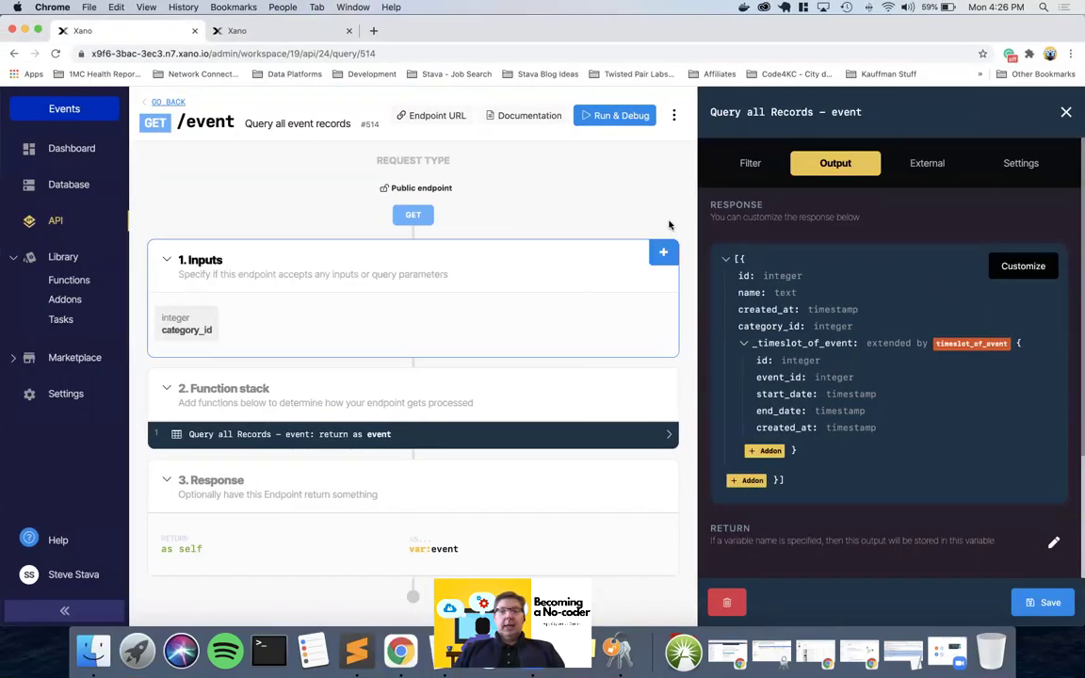
Add a timestamp input named date_start to the GET /event endpoint.
{"action": "left_click", "coordinate": [1064, 112]}
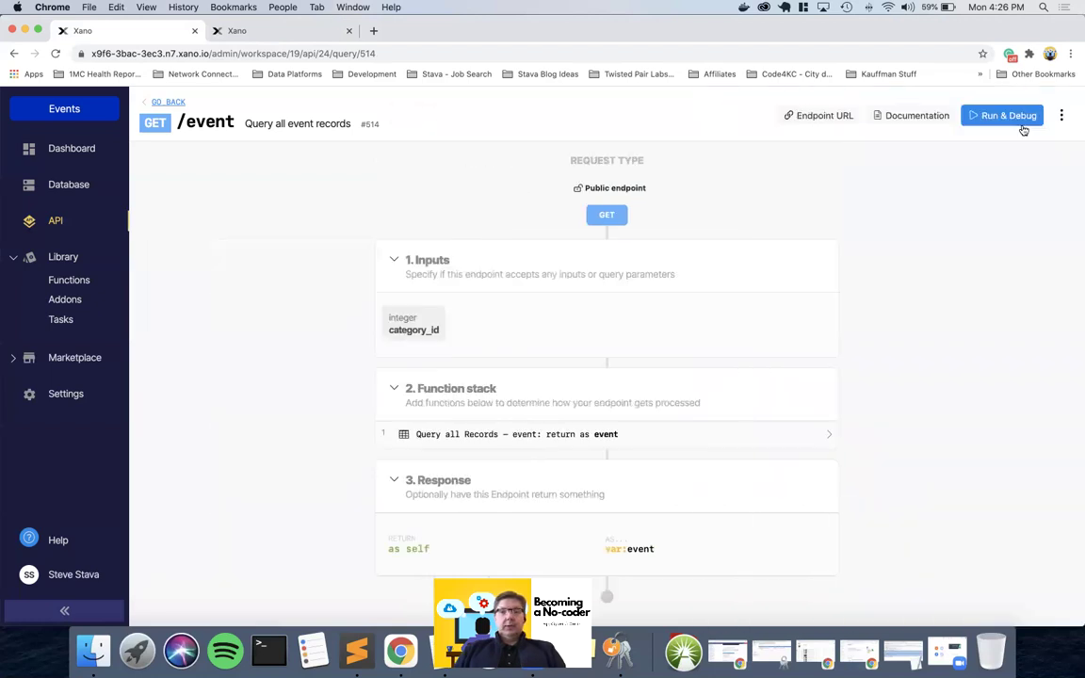
{"action": "left_click", "coordinate": [828, 248]}
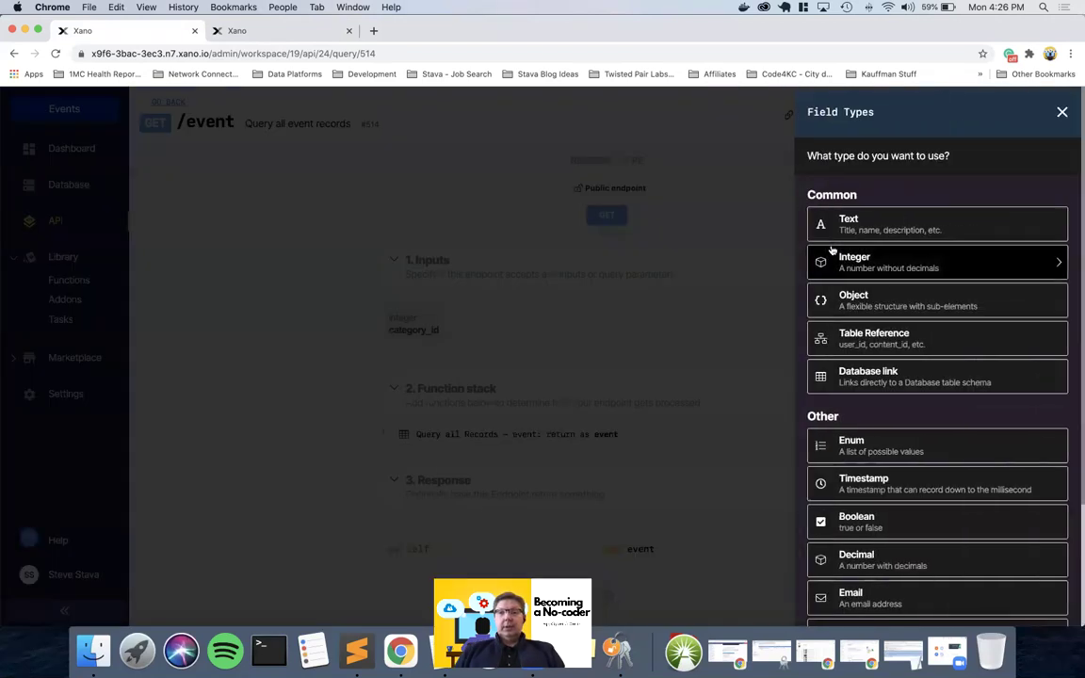
{"action": "left_click", "coordinate": [846, 476]}
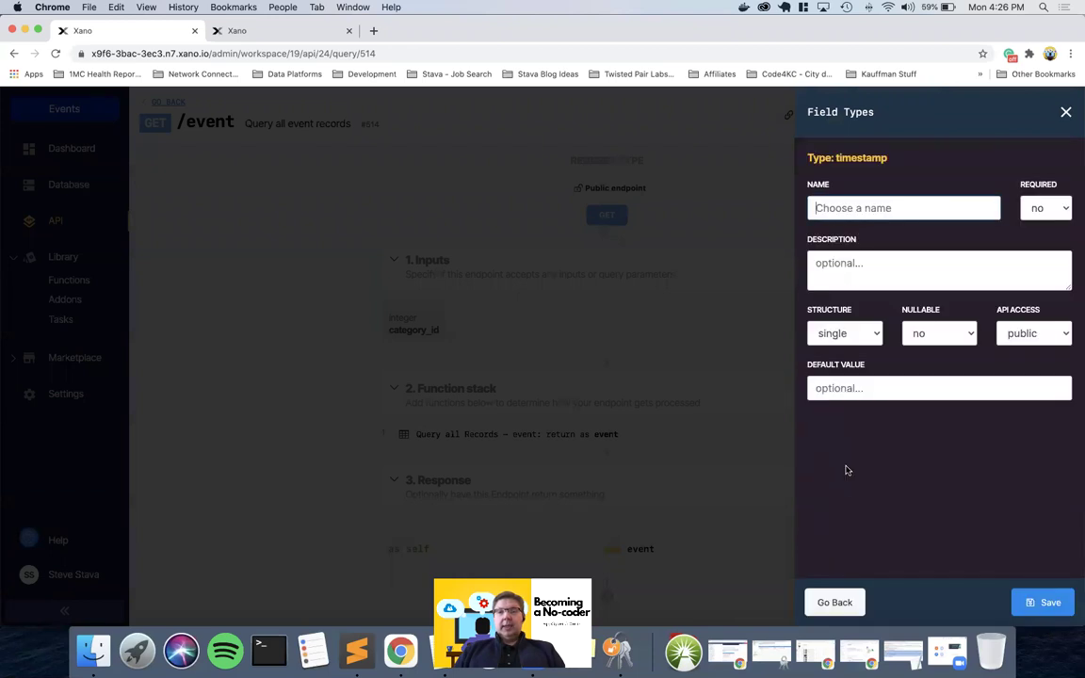
{"action": "type", "text": "date_s"}
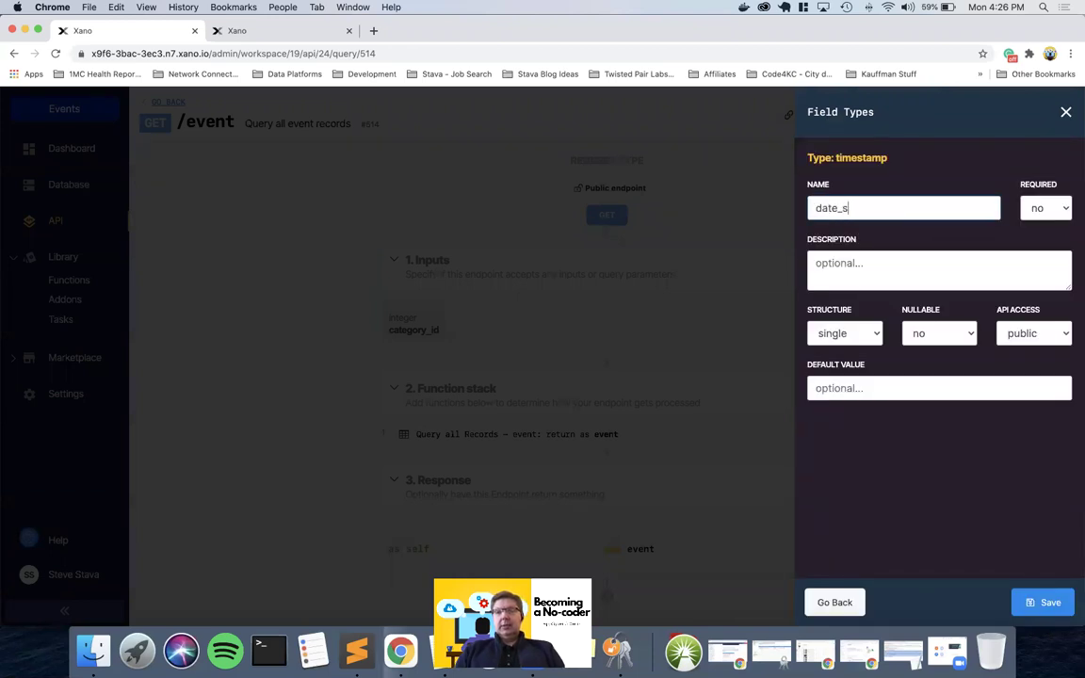
{"action": "type", "text": "tart"}
{"action": "key", "text": "Return"}
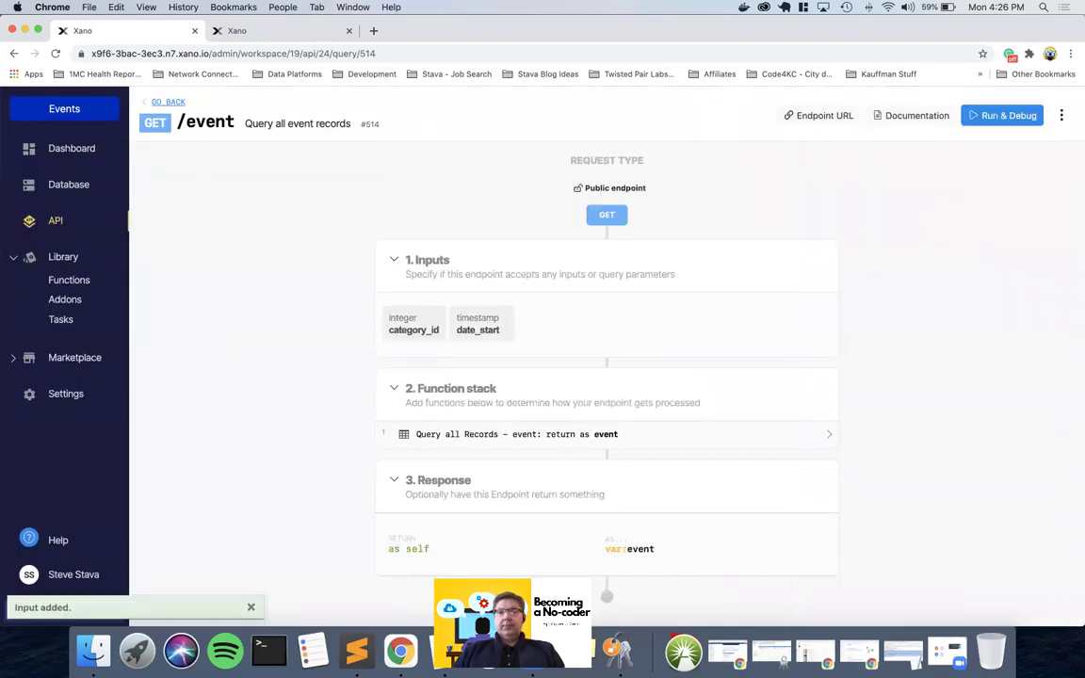
Add a second timestamp input named date_end to the endpoint.
{"action": "left_click", "coordinate": [824, 256]}
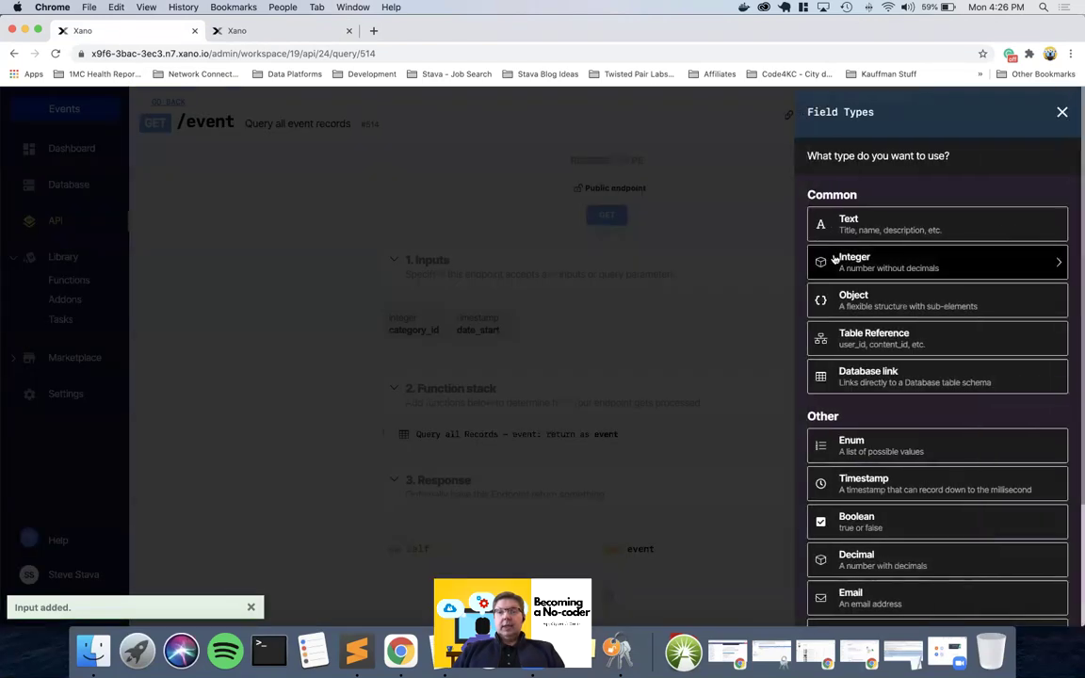
{"action": "left_click", "coordinate": [855, 484]}
{"action": "type", "text": "date_end"}
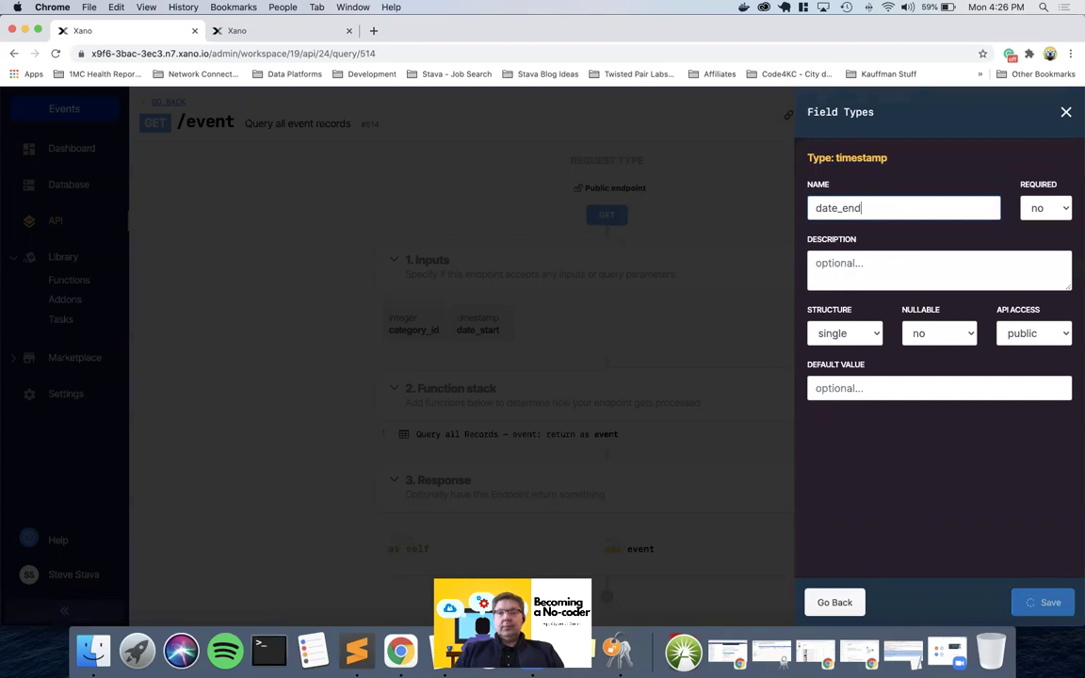
{"action": "key", "text": "Return"}
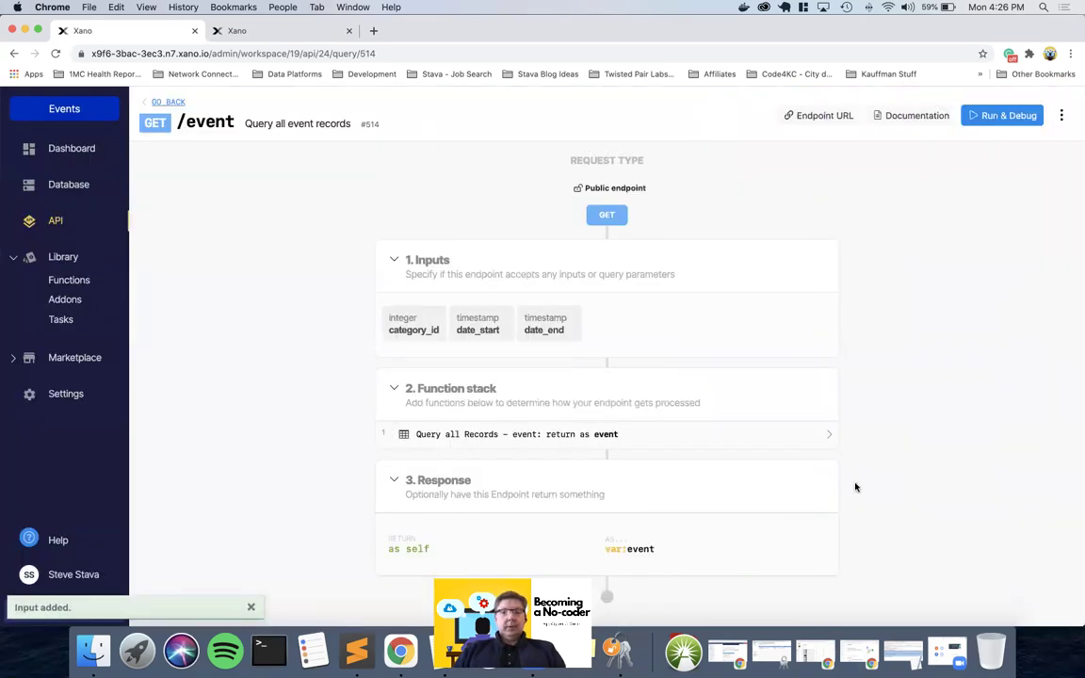
Add an AND condition on timeslot.start_date to the custom query of the event Query all Records function.
{"action": "left_click", "coordinate": [486, 435]}
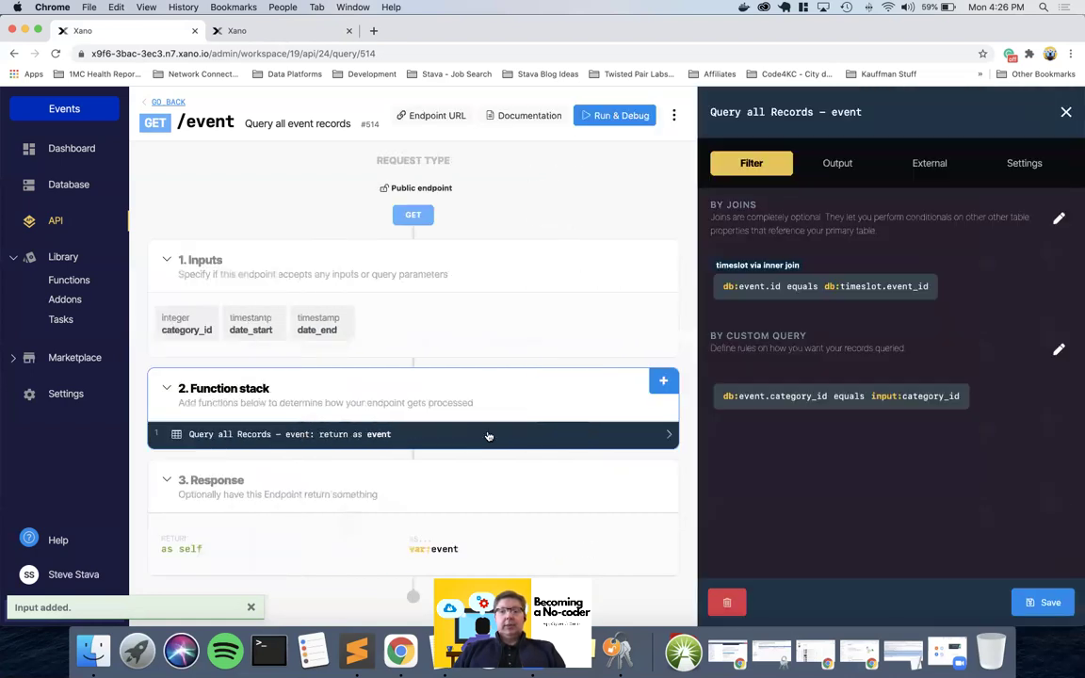
{"action": "left_click", "coordinate": [847, 394]}
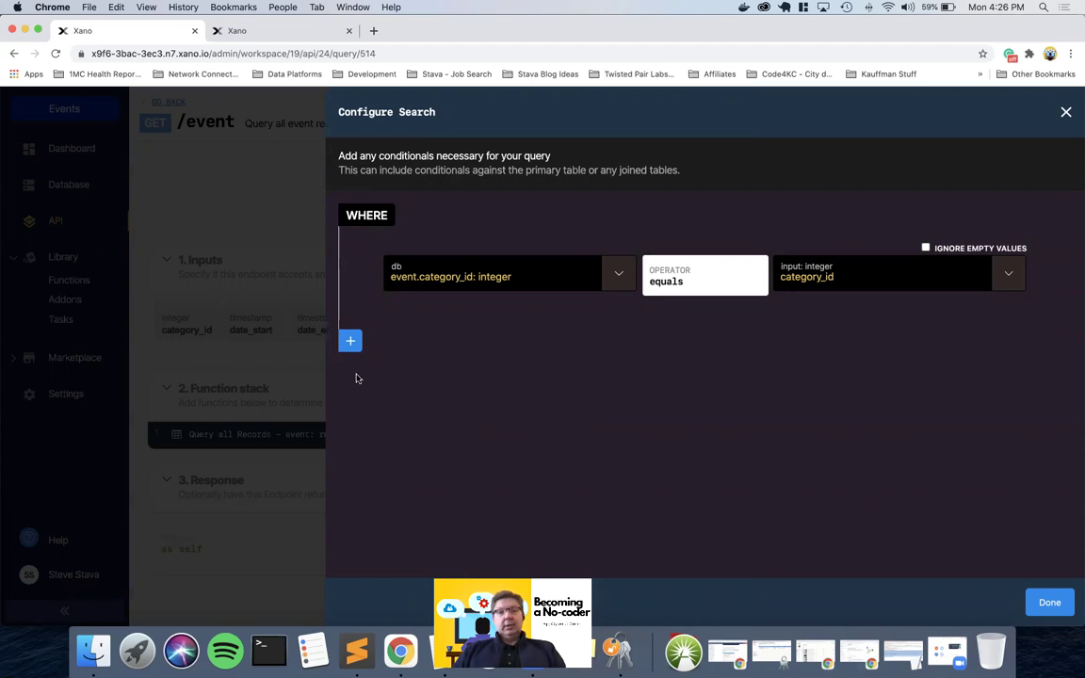
{"action": "left_click", "coordinate": [349, 343]}
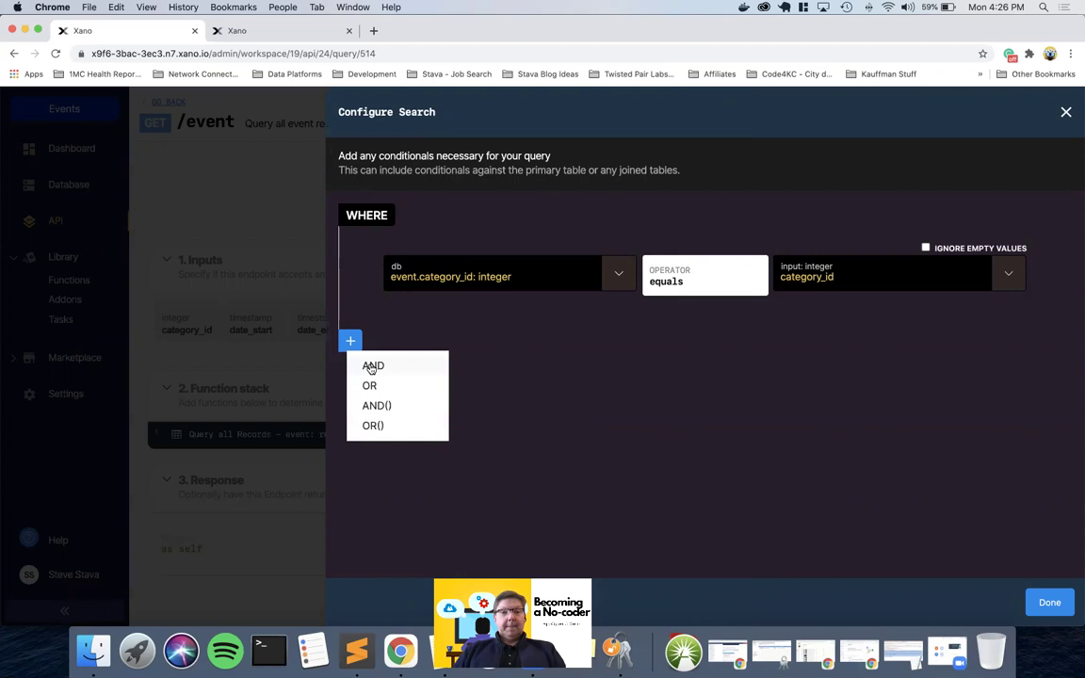
{"action": "left_click", "coordinate": [371, 366]}
{"action": "left_click", "coordinate": [622, 399]}
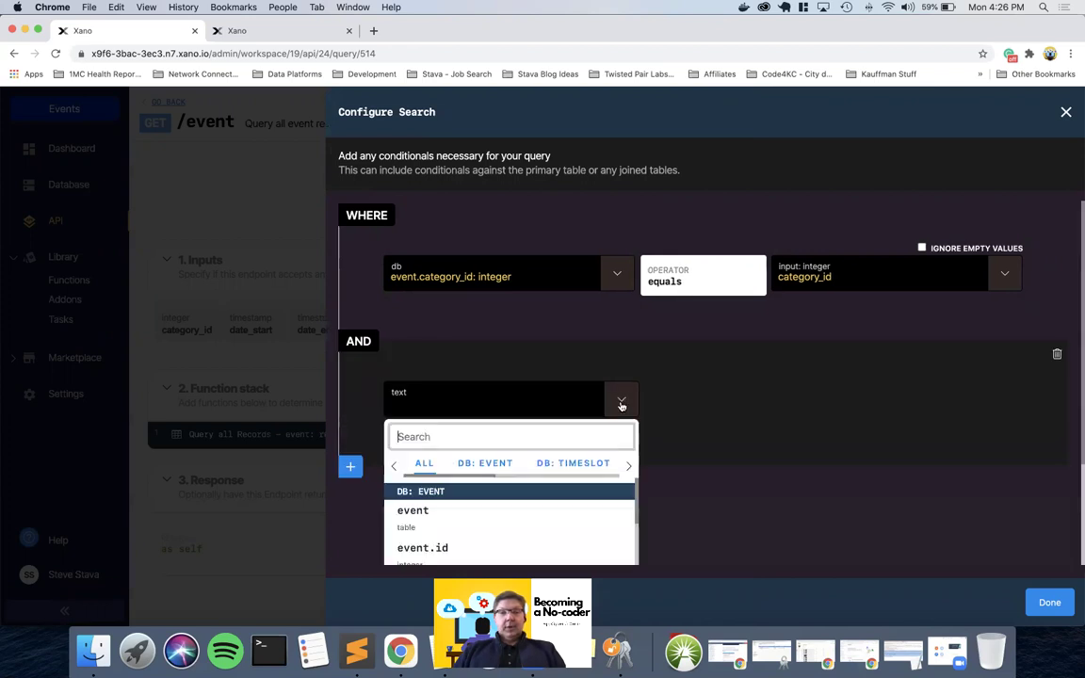
{"action": "left_click", "coordinate": [576, 462]}
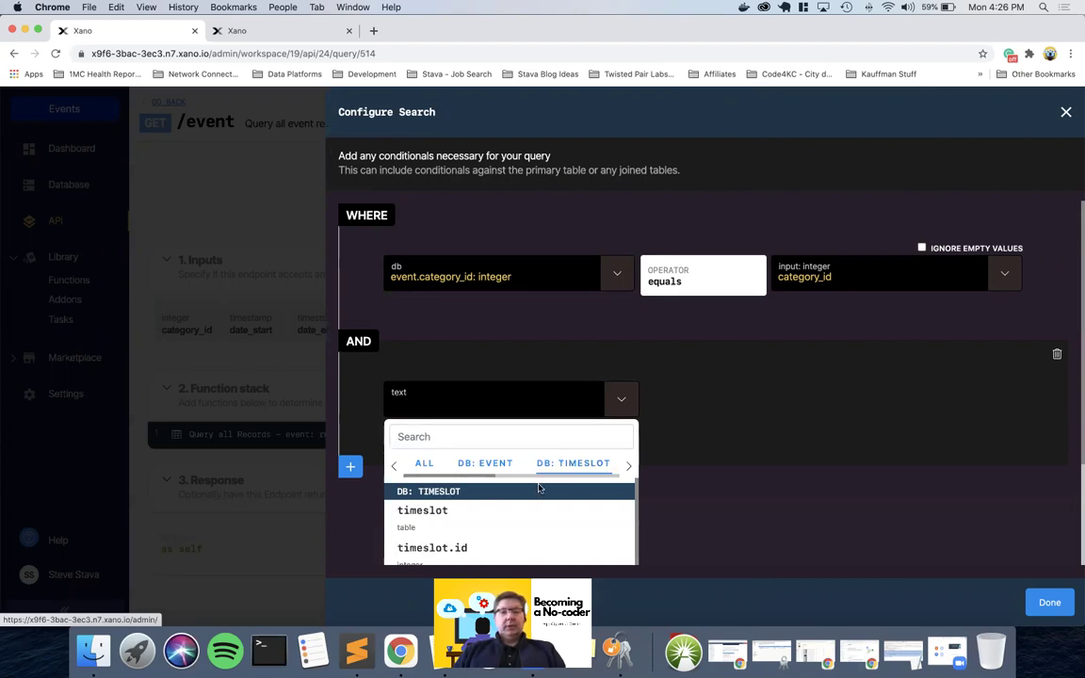
{"action": "scroll", "coordinate": [544, 380], "scroll_direction": "down", "scroll_amount": 3}
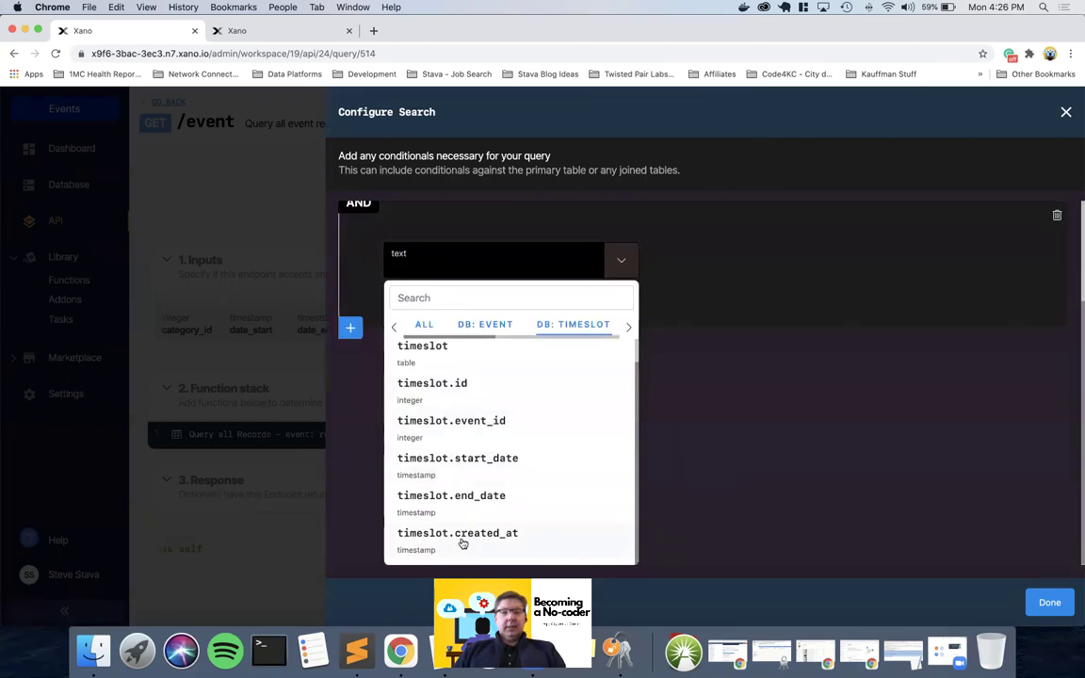
{"action": "left_click", "coordinate": [490, 458]}
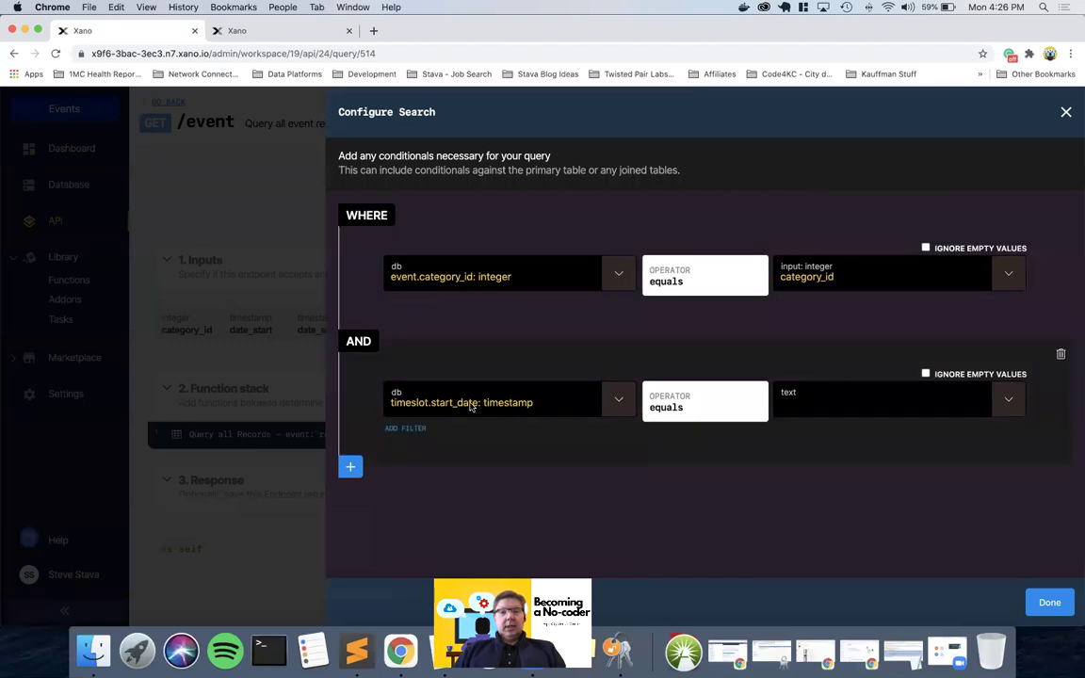
Make the timeslot.start_date condition require a value greater than or equal to the date_start input.
{"action": "left_click", "coordinate": [703, 407]}
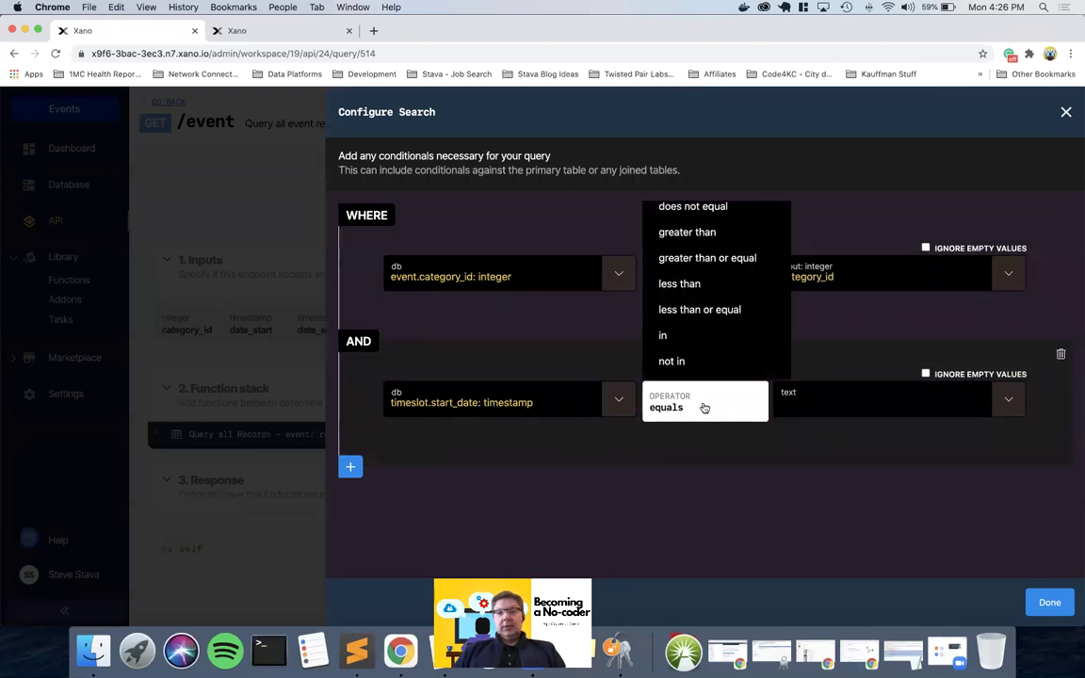
{"action": "left_click", "coordinate": [713, 258]}
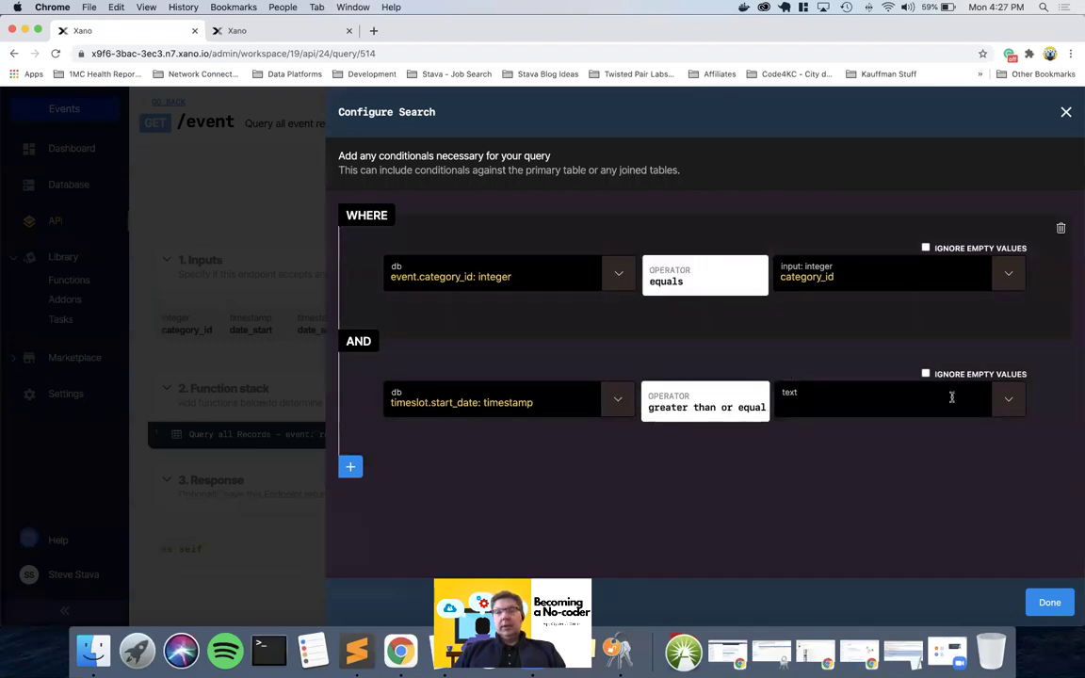
{"action": "left_click", "coordinate": [951, 400]}
{"action": "scroll", "coordinate": [980, 467], "scroll_direction": "right", "scroll_amount": 2}
{"action": "left_click", "coordinate": [922, 464]}
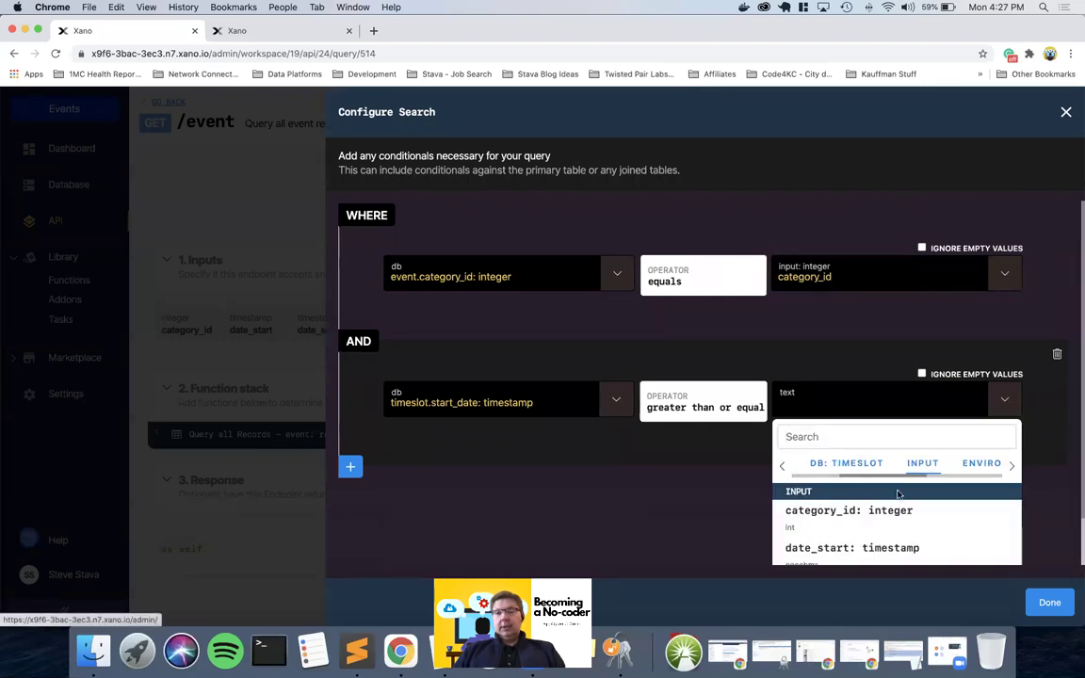
{"action": "scroll", "coordinate": [885, 499], "scroll_direction": "down", "scroll_amount": 1}
{"action": "left_click", "coordinate": [861, 496]}
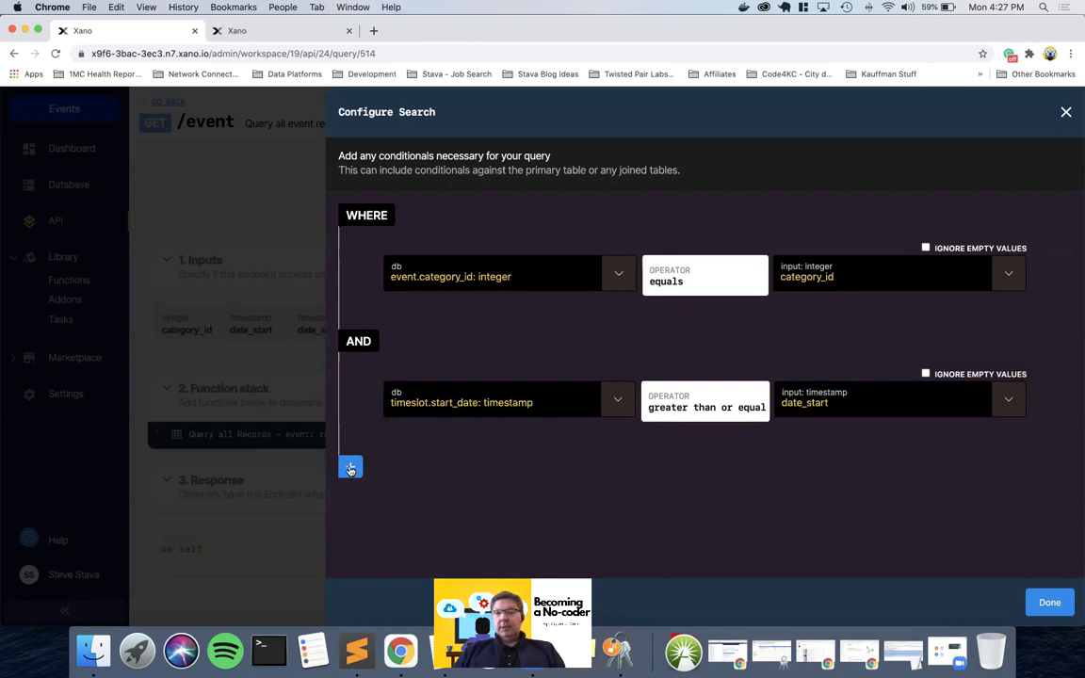
Add another AND condition to the query on the timeslot.end_date field.
{"action": "left_click", "coordinate": [350, 467]}
{"action": "left_click", "coordinate": [371, 491]}
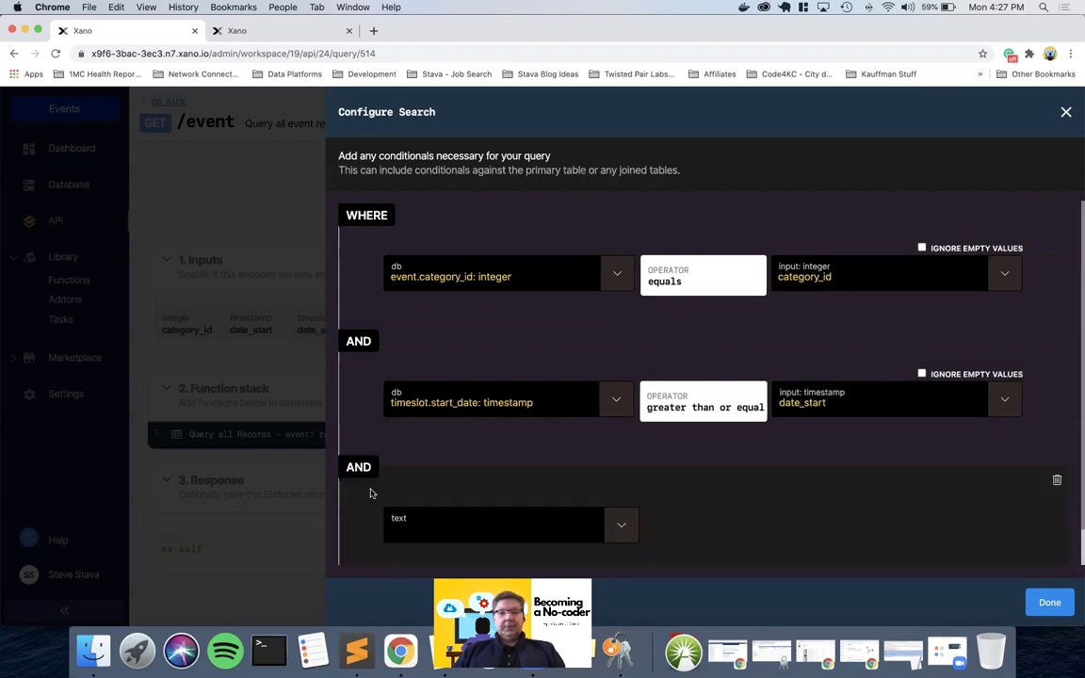
{"action": "scroll", "coordinate": [660, 459], "scroll_direction": "down", "scroll_amount": 2}
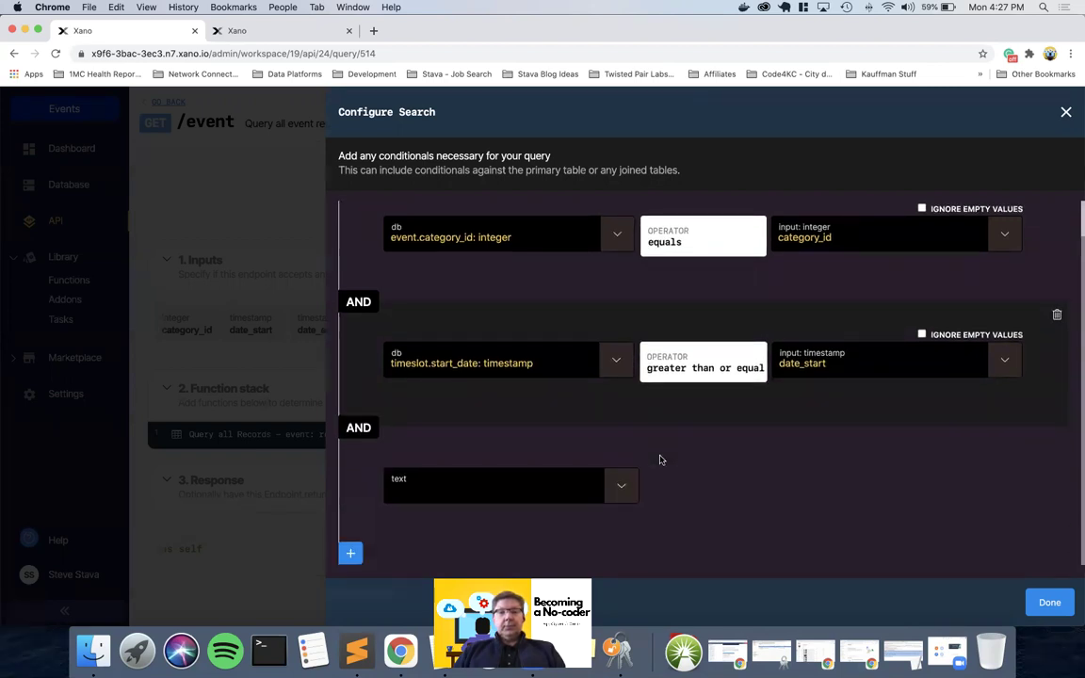
{"action": "left_click", "coordinate": [620, 488]}
{"action": "scroll", "coordinate": [622, 490], "scroll_direction": "down", "scroll_amount": 5}
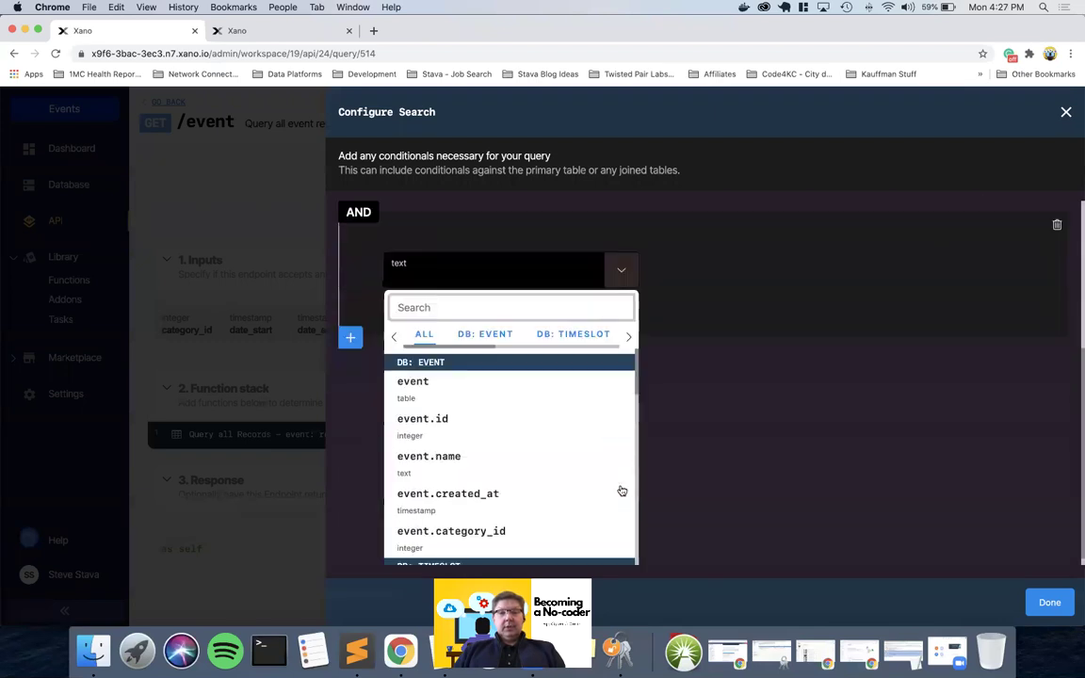
{"action": "left_click", "coordinate": [572, 336]}
{"action": "left_click", "coordinate": [449, 531]}
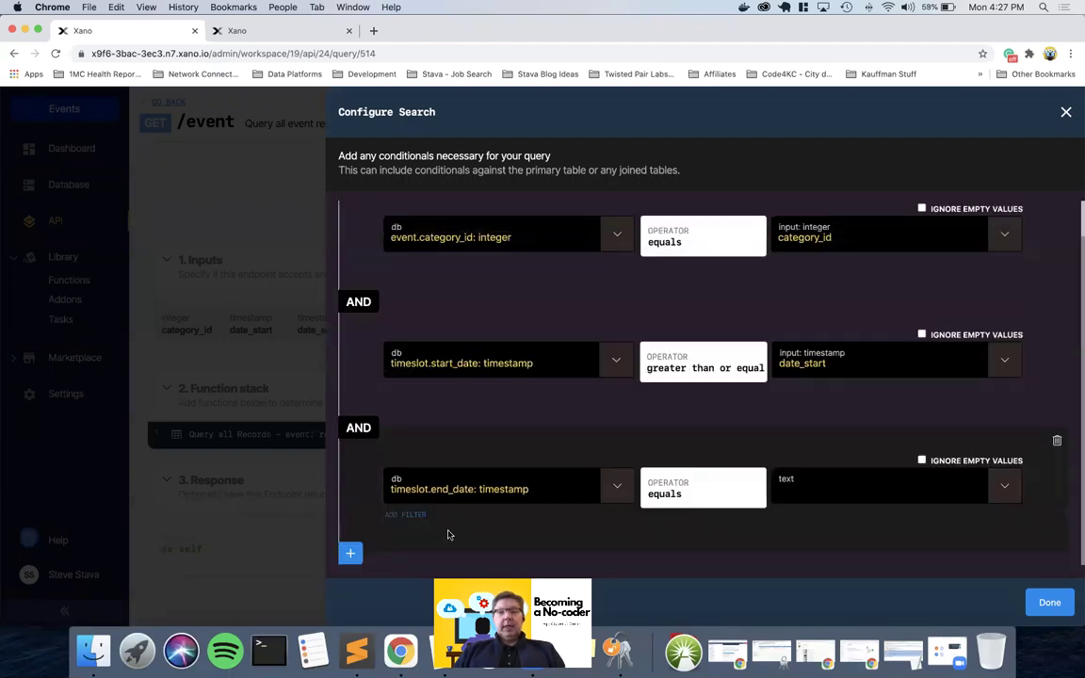
Make the timeslot.end_date condition less than or equal to the date_end input, and save the query function.
{"action": "left_click", "coordinate": [708, 497]}
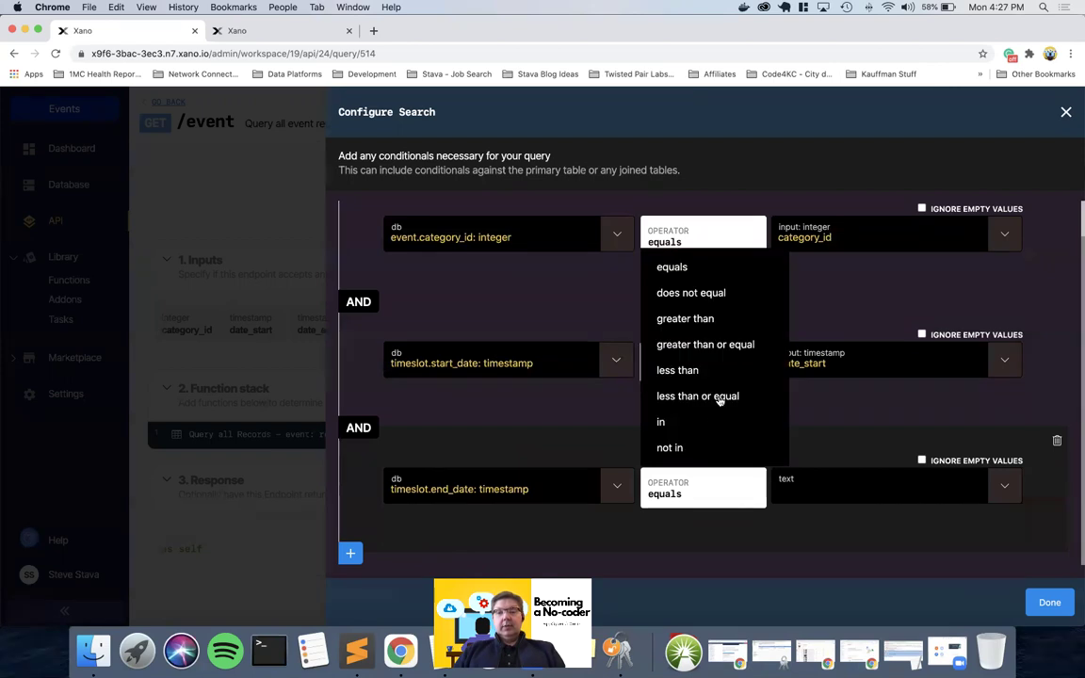
{"action": "left_click", "coordinate": [720, 400]}
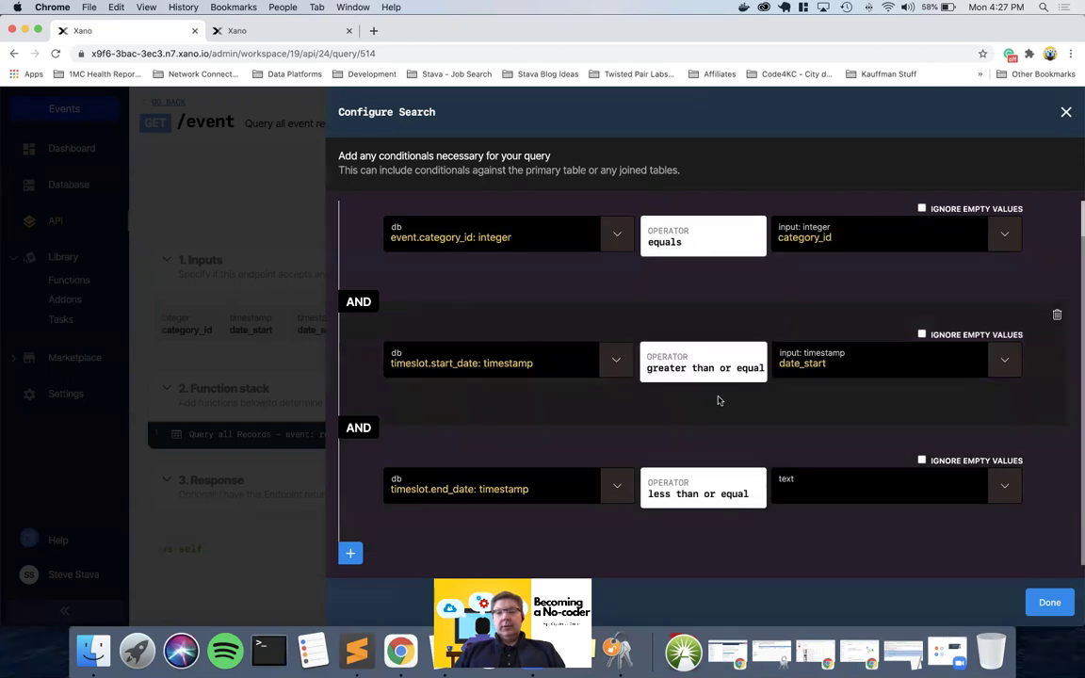
{"action": "left_click", "coordinate": [1007, 484]}
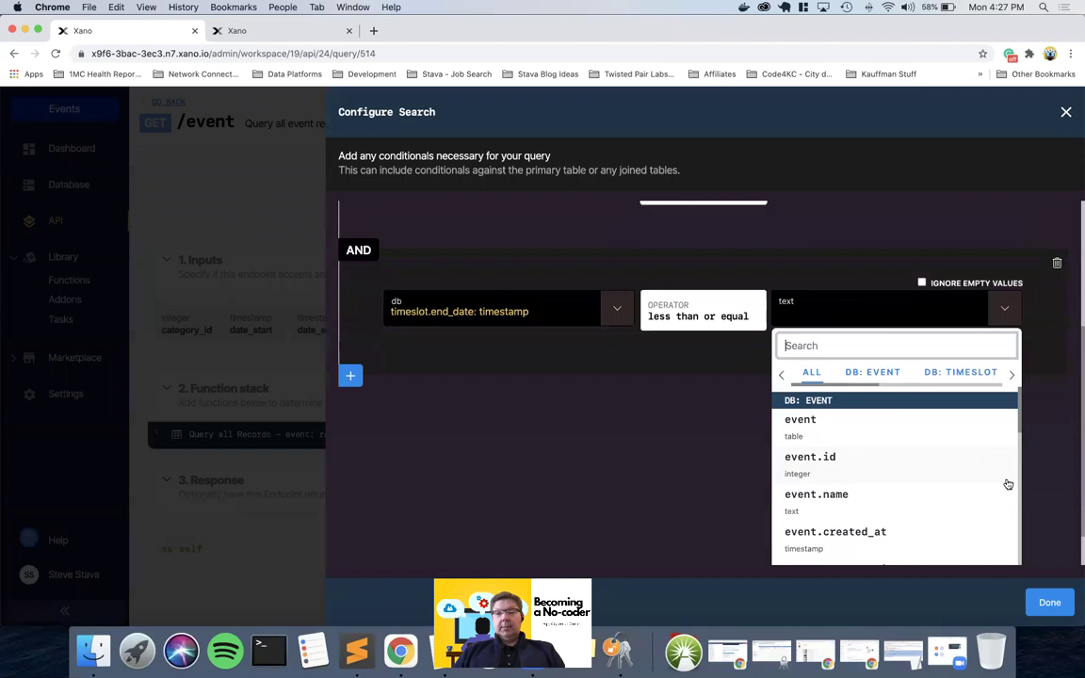
{"action": "scroll", "coordinate": [957, 373], "scroll_direction": "right", "scroll_amount": 3}
{"action": "left_click", "coordinate": [946, 375]}
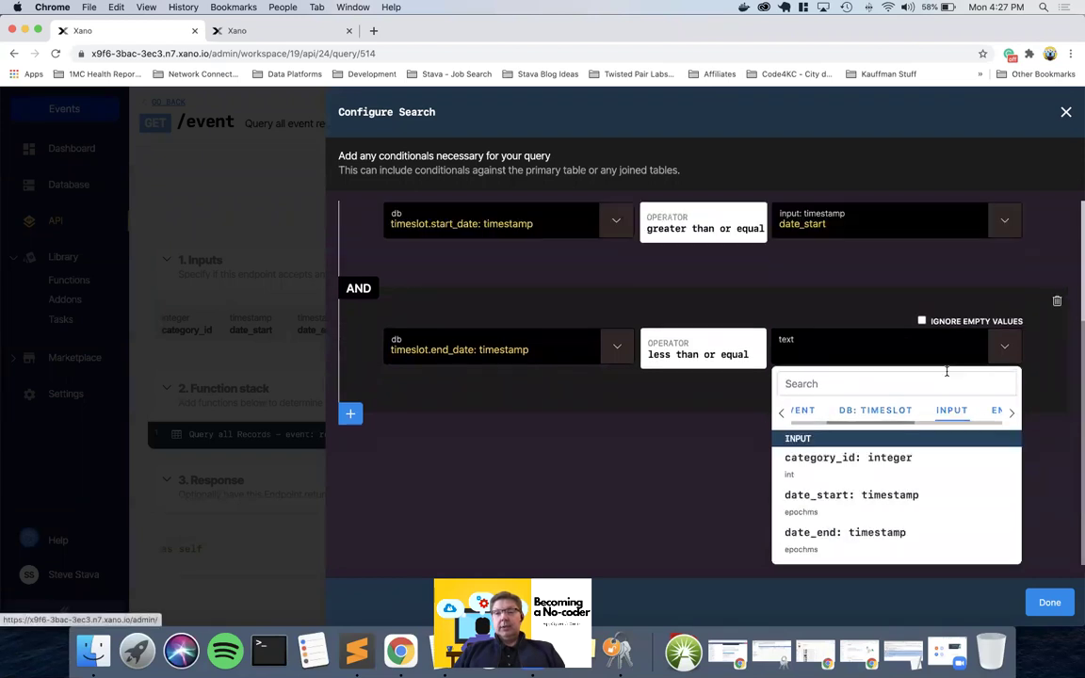
{"action": "left_click", "coordinate": [866, 535]}
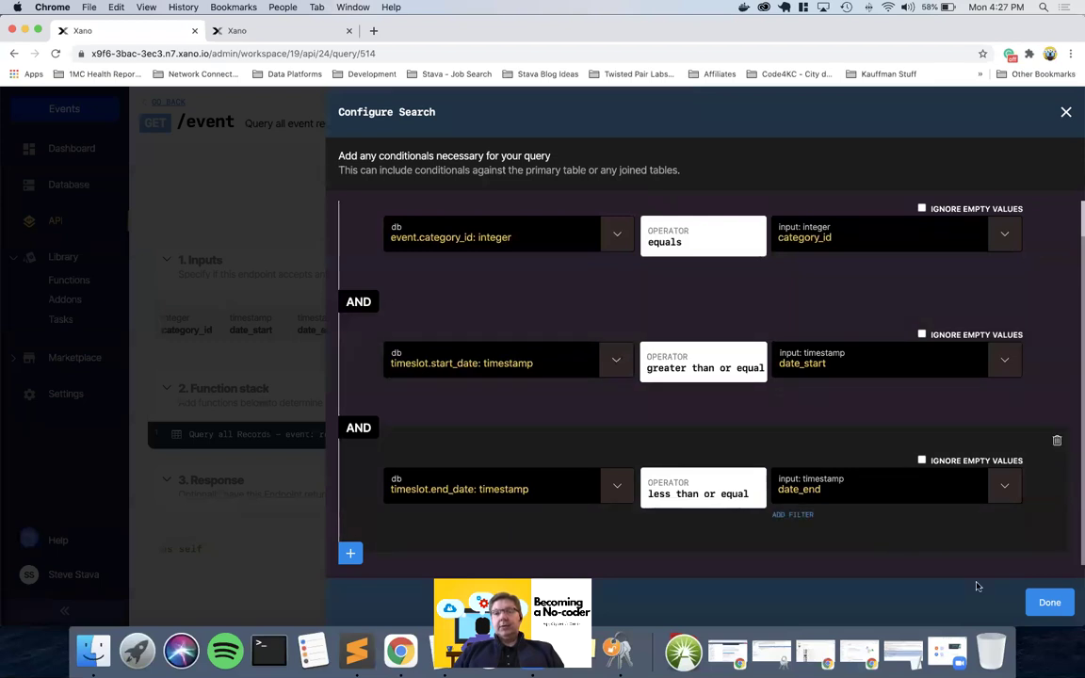
{"action": "left_click", "coordinate": [1048, 604]}
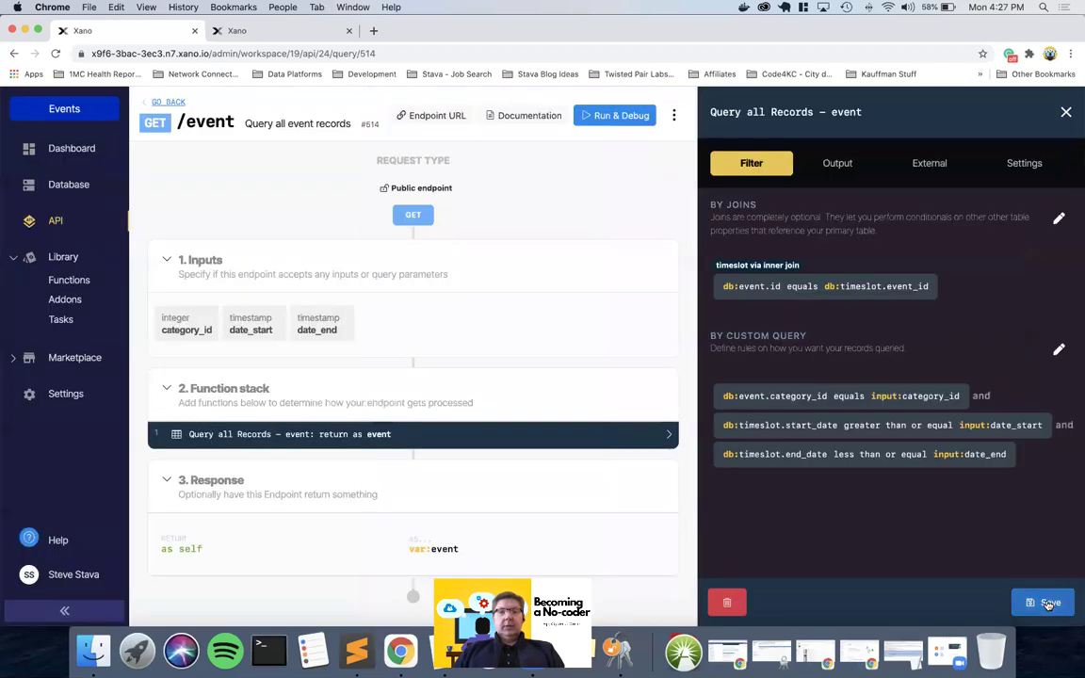
{"action": "left_click", "coordinate": [1045, 604]}
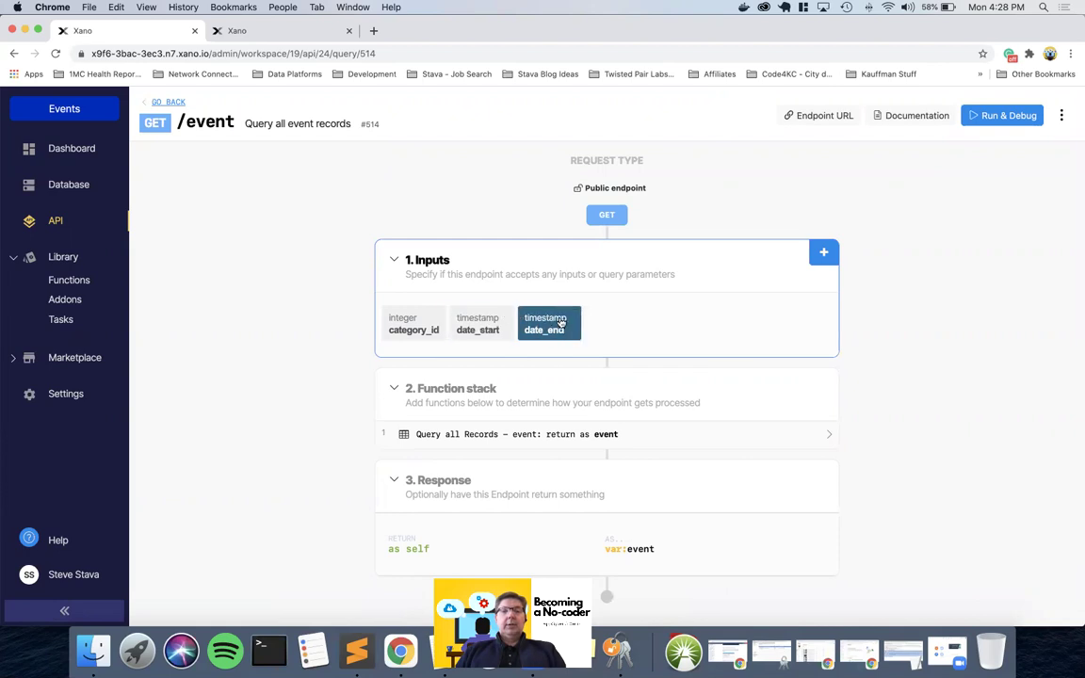
Run the GET /event endpoint in debug mode with date_start 2021-01-01 and date_end 2021-02-20 for category_id 1.
{"action": "mouse_move", "coordinate": [491, 435]}
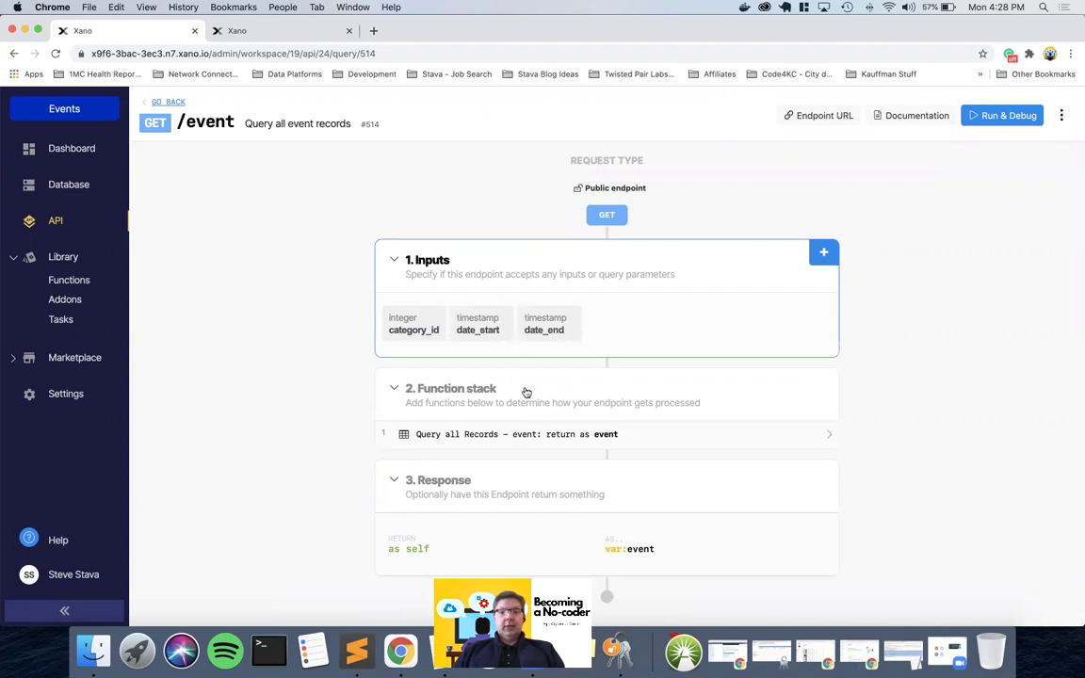
{"action": "mouse_move", "coordinate": [537, 436]}
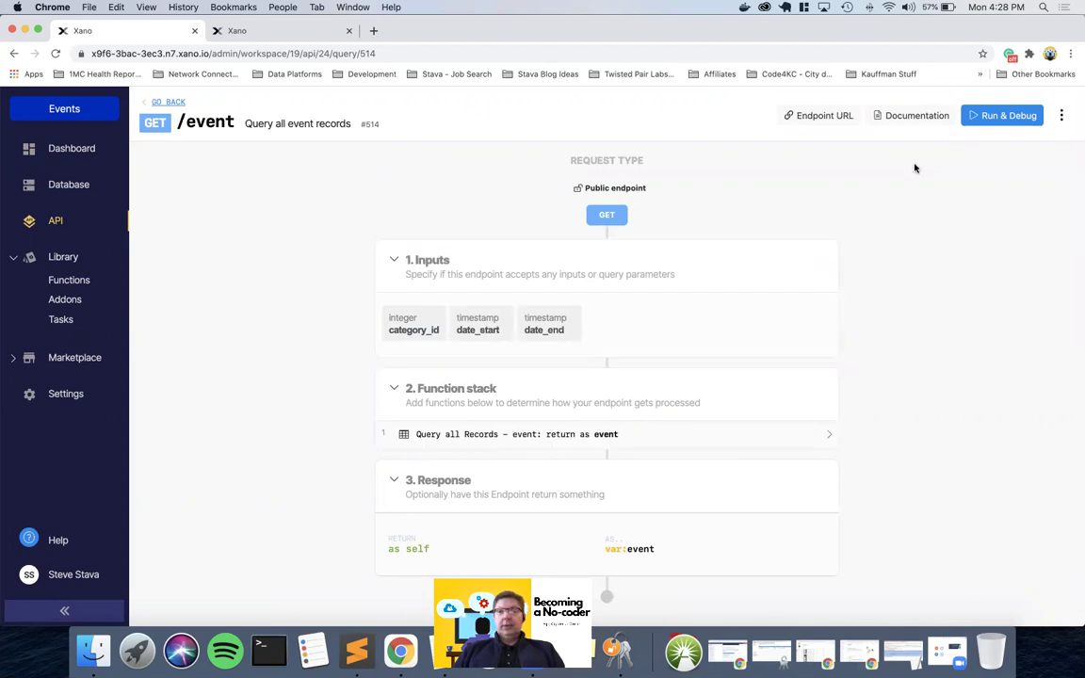
{"action": "left_click", "coordinate": [1004, 117]}
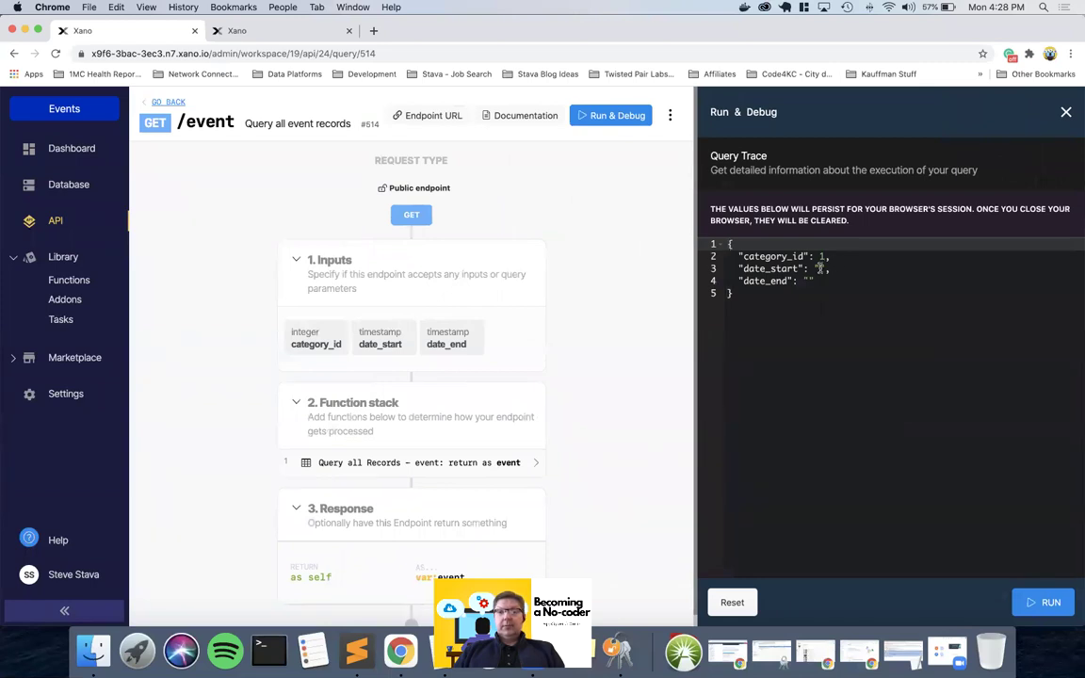
{"action": "left_click", "coordinate": [818, 268]}
{"action": "left_click", "coordinate": [794, 269]}
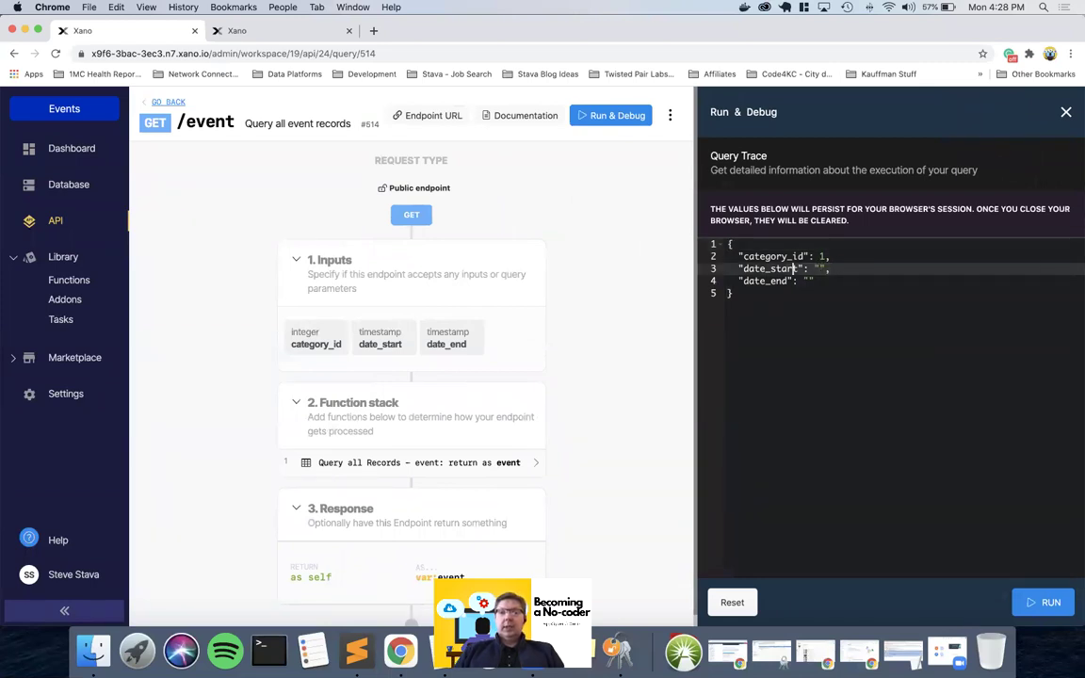
{"action": "type", "text": "2021-01-01"}
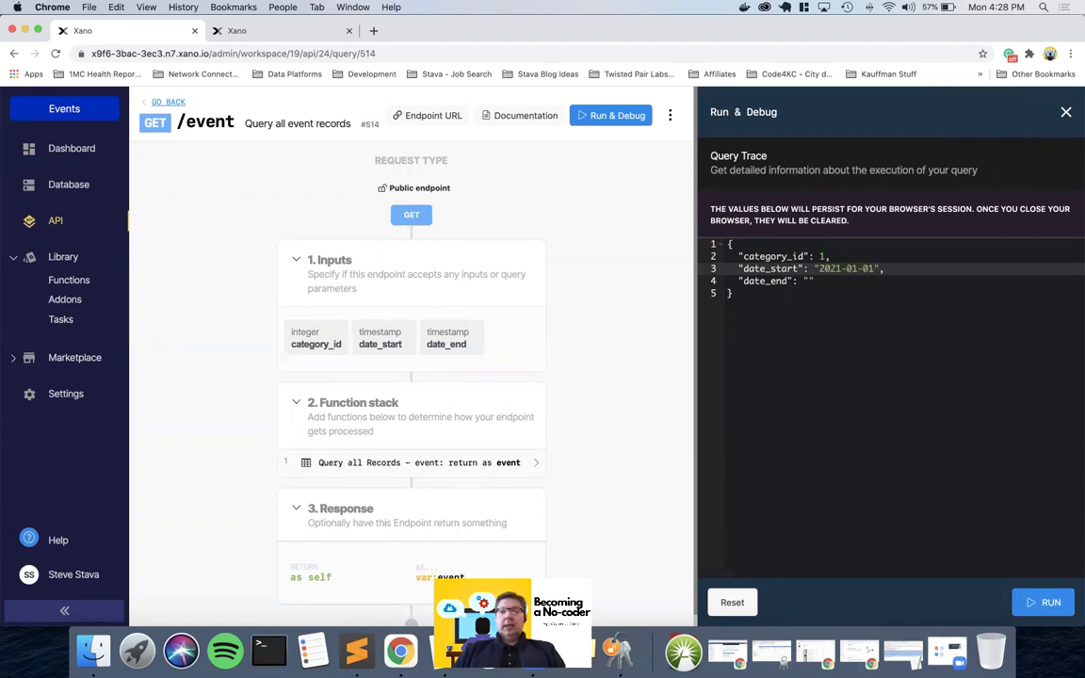
{"action": "left_click", "coordinate": [809, 281]}
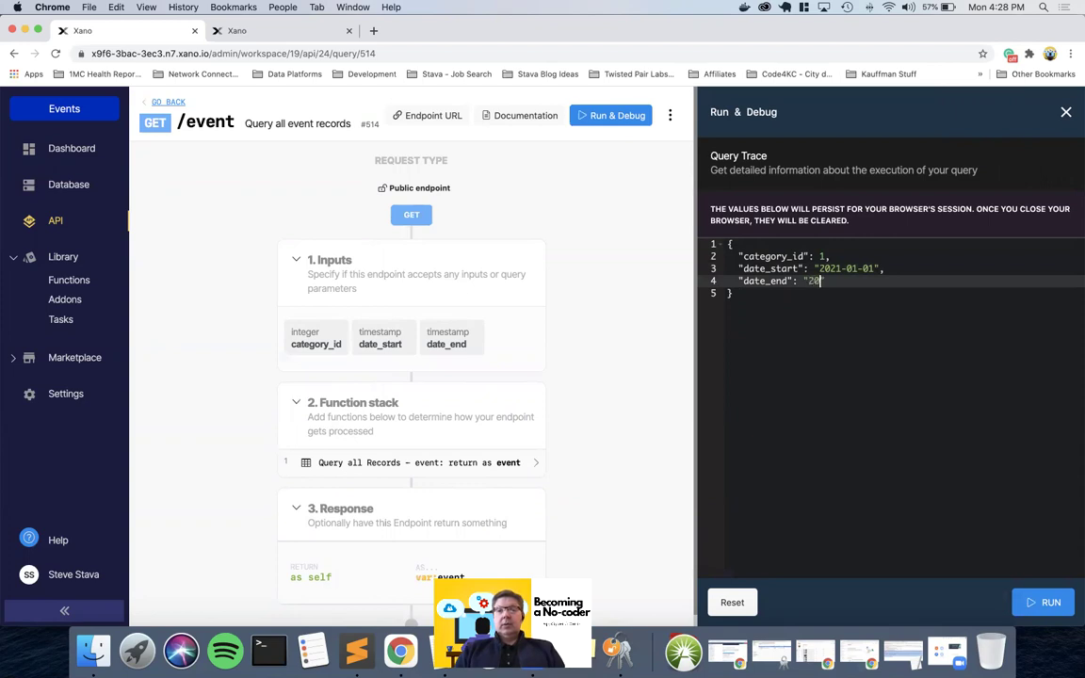
{"action": "type", "text": "2021-02-28"}
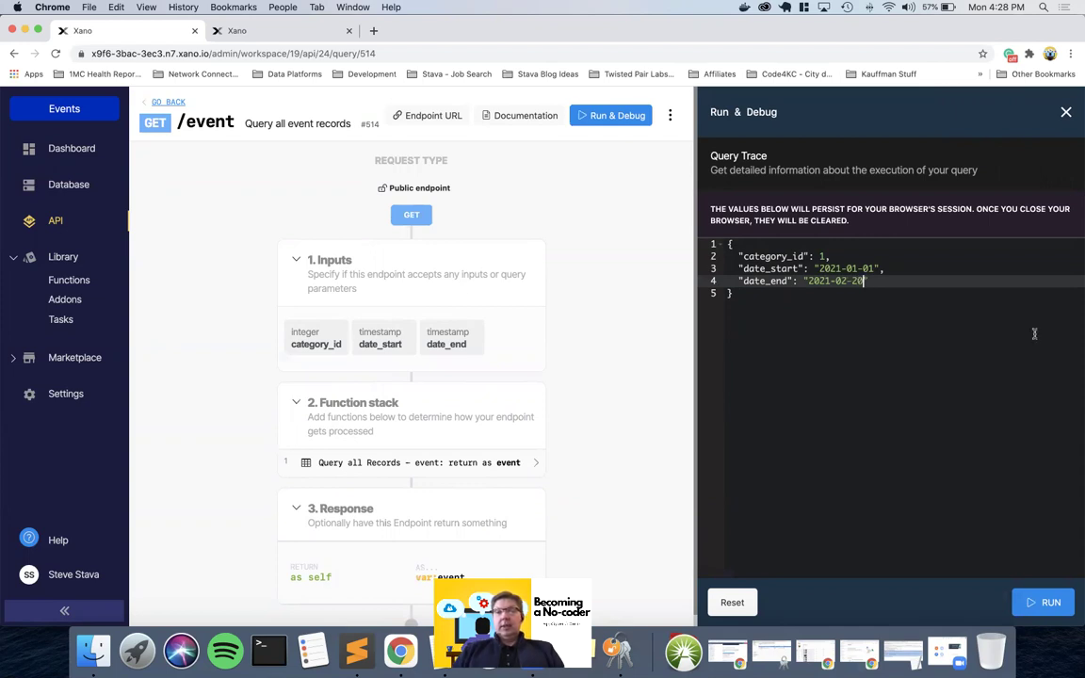
{"action": "left_click", "coordinate": [1043, 602]}
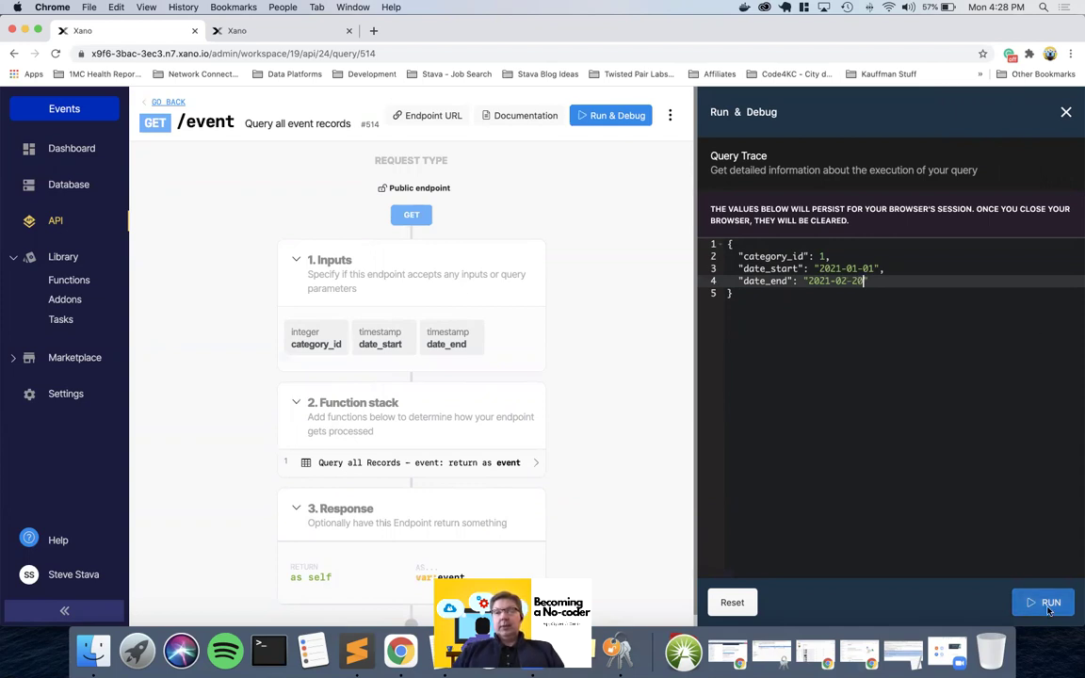
Review the returned events with their timeslots, and open the timeslot table in the other browser tab to compare start and end dates.
{"action": "scroll", "coordinate": [986, 463], "scroll_direction": "down", "scroll_amount": 10}
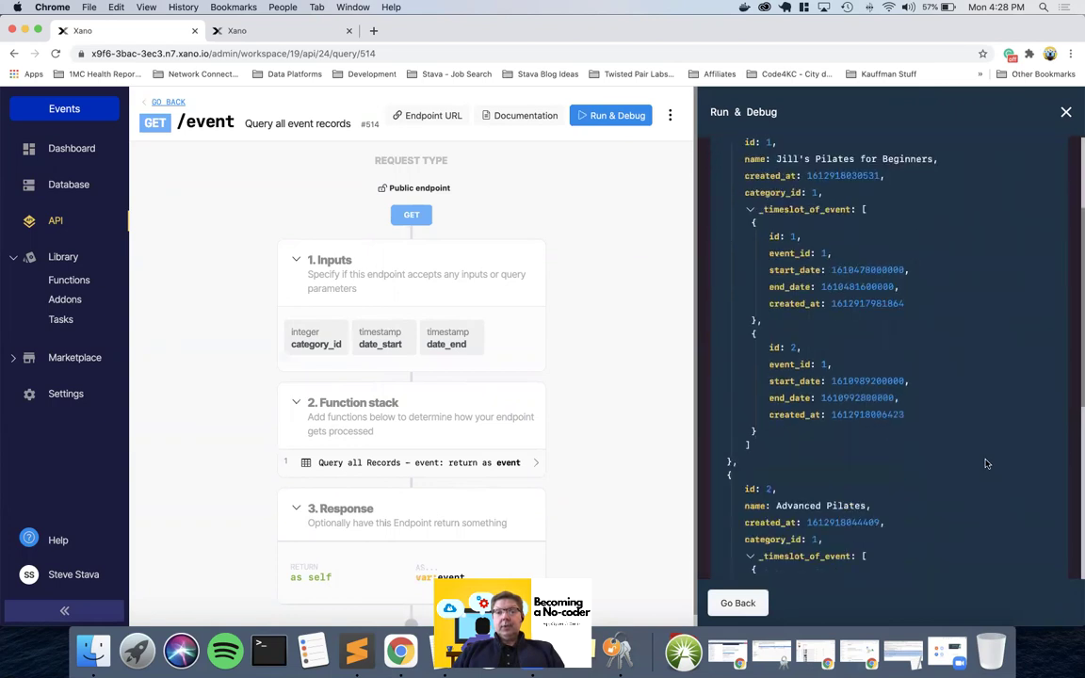
{"action": "scroll", "coordinate": [986, 463], "scroll_direction": "up", "scroll_amount": 6}
{"action": "scroll", "coordinate": [985, 463], "scroll_direction": "up", "scroll_amount": 8}
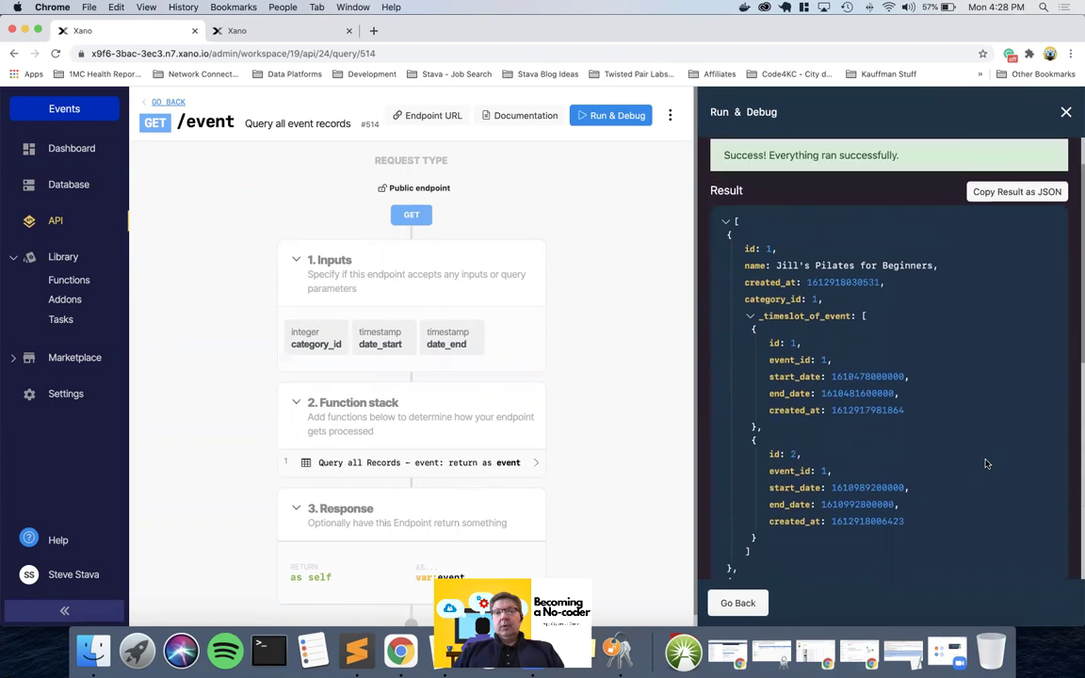
{"action": "scroll", "coordinate": [857, 404], "scroll_direction": "down", "scroll_amount": 8}
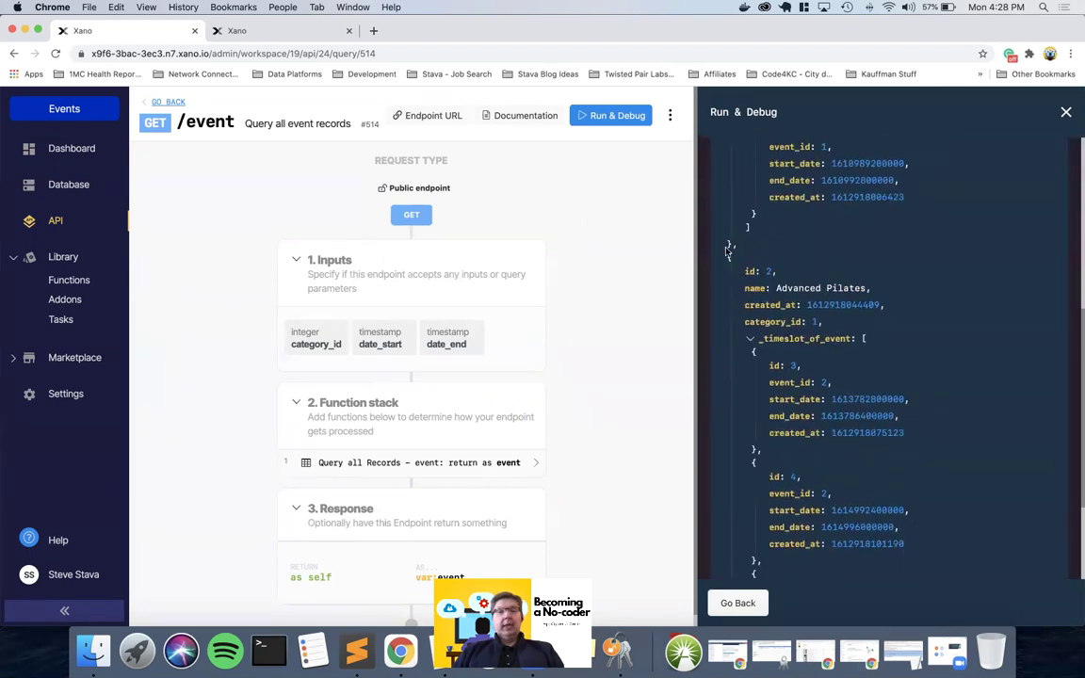
{"action": "left_click", "coordinate": [233, 34]}
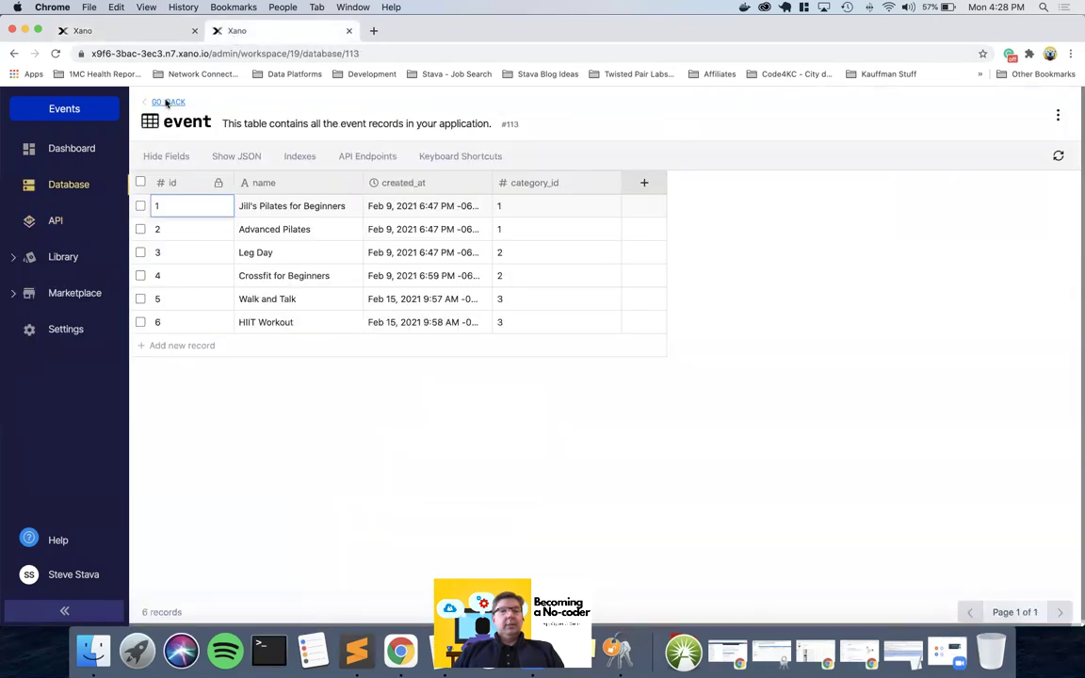
{"action": "left_click", "coordinate": [166, 103]}
{"action": "left_click", "coordinate": [666, 194]}
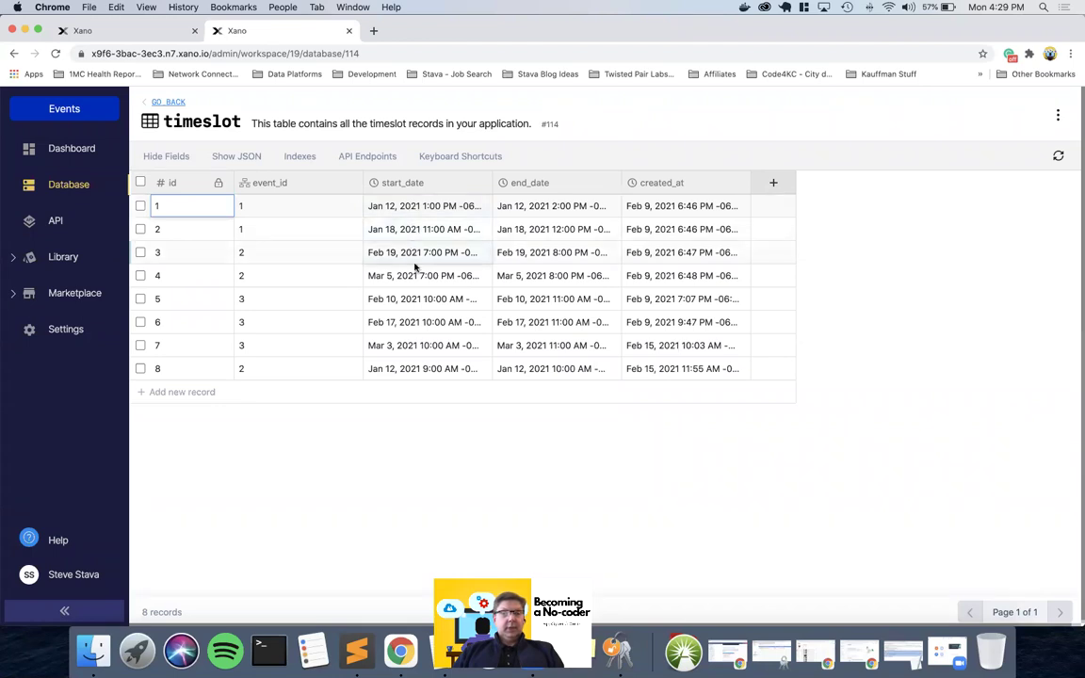
Set the start_date of timeslot 8 to Jan 14, 2021 2:50 PM and its end_date to Jan 14, 2021 2:30 PM.
{"action": "left_click", "coordinate": [418, 370]}
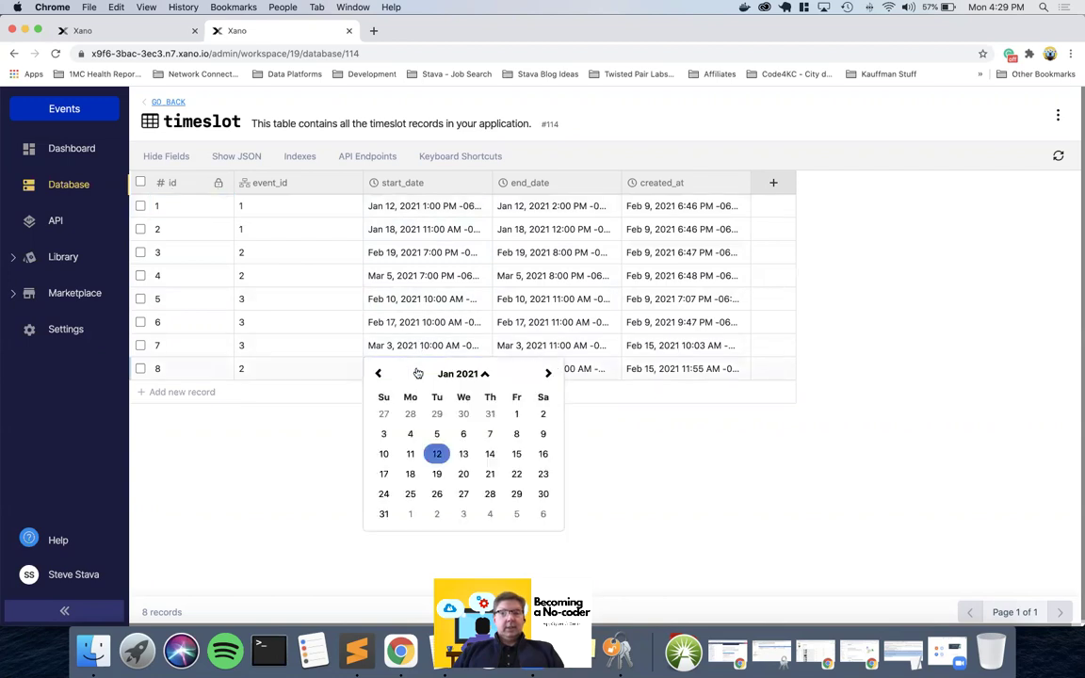
{"action": "left_click", "coordinate": [488, 454]}
{"action": "left_click", "coordinate": [487, 458]}
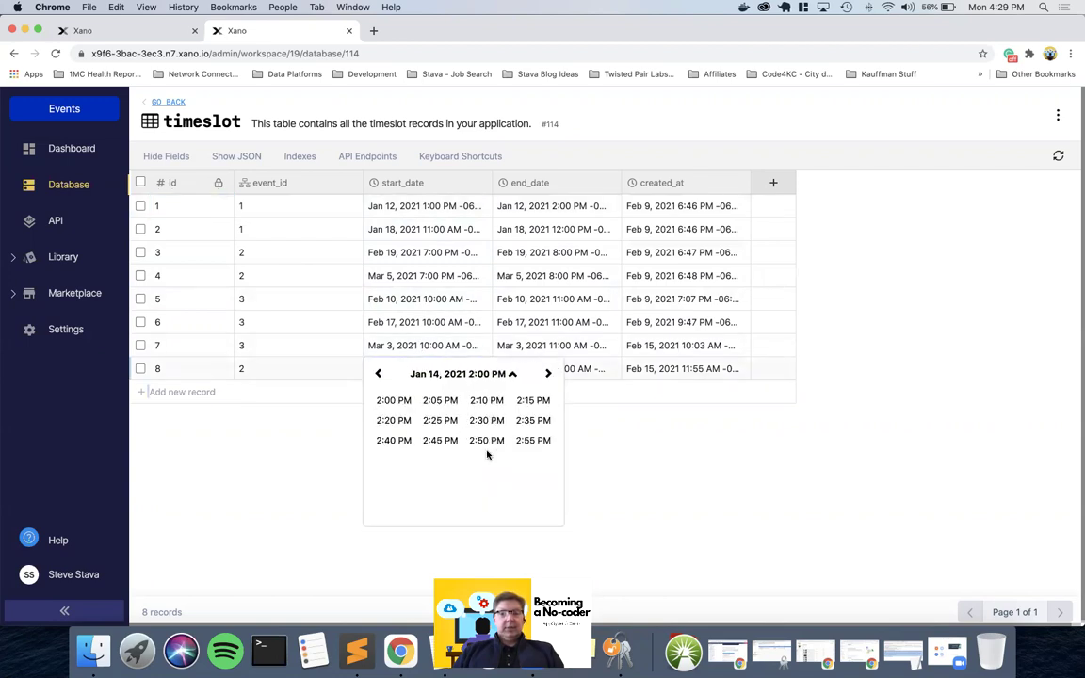
{"action": "left_click", "coordinate": [487, 437]}
{"action": "left_click", "coordinate": [533, 370]}
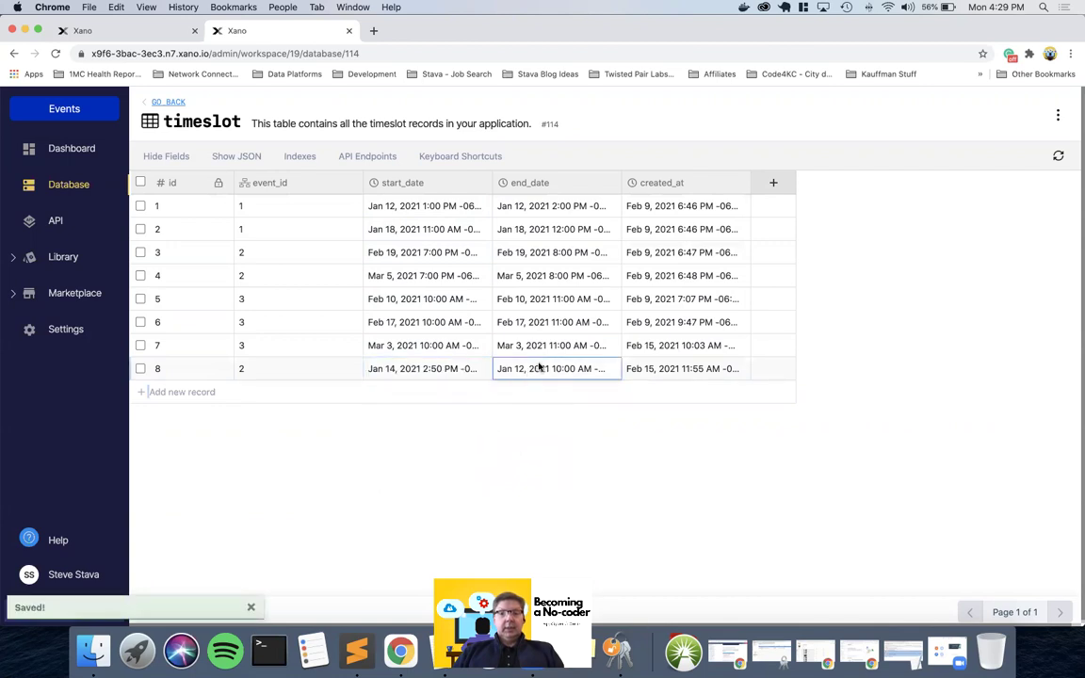
{"action": "left_click", "coordinate": [547, 453]}
{"action": "left_click", "coordinate": [550, 459]}
{"action": "left_click", "coordinate": [547, 432]}
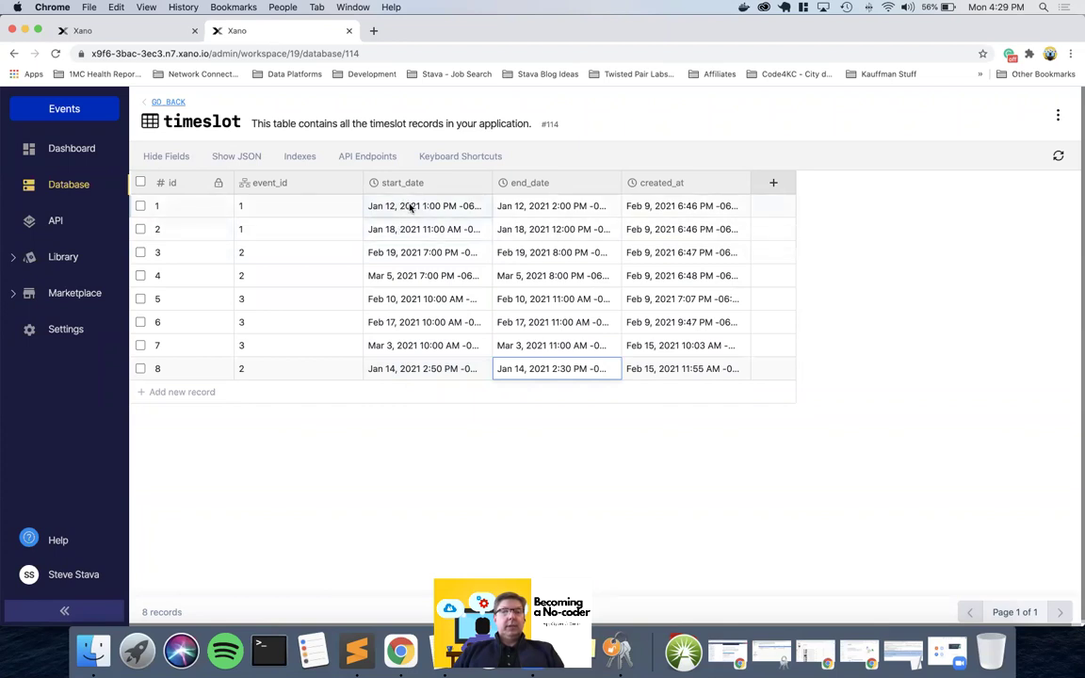
Return to the GET /event endpoint and rerun it in debug mode with date_end set to 2021-01-15.
{"action": "left_click", "coordinate": [141, 31]}
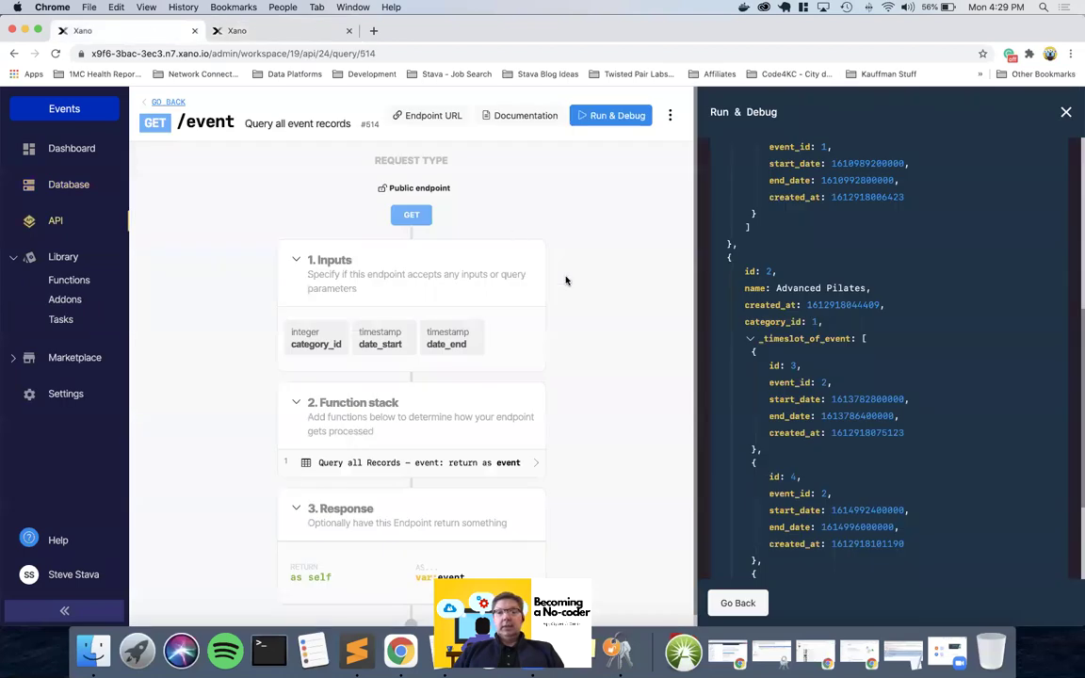
{"action": "left_click", "coordinate": [738, 603]}
{"action": "left_click", "coordinate": [864, 281]}
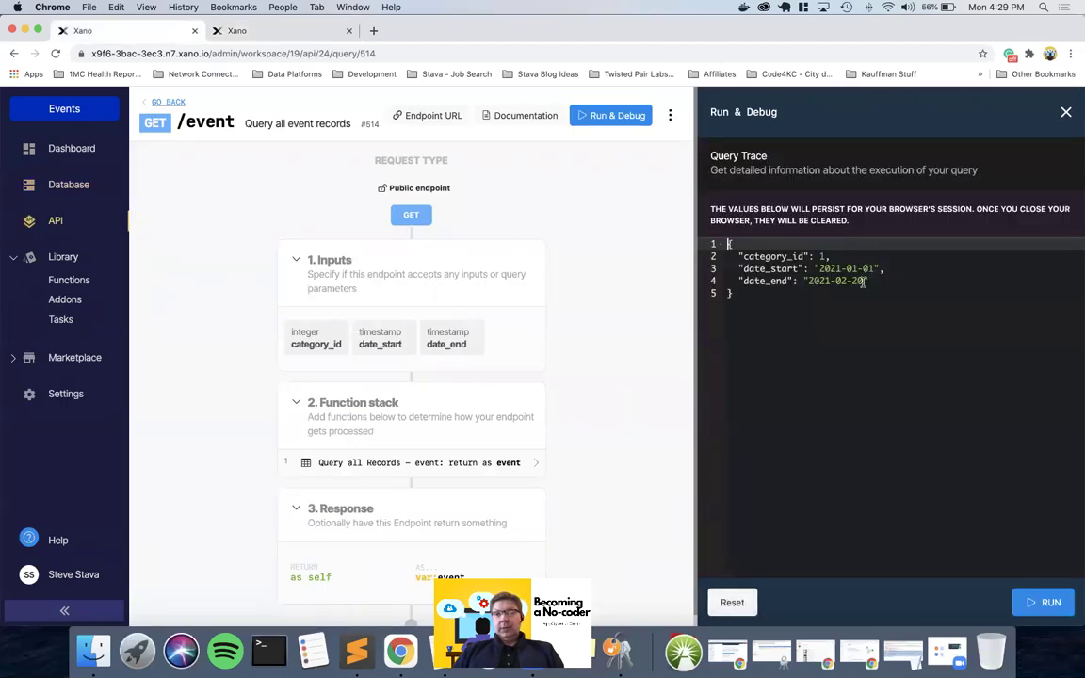
{"action": "key", "text": "BackSpace"}
{"action": "key", "text": "BackSpace"}
{"action": "key", "text": "BackSpace"}
{"action": "key", "text": "BackSpace"}
{"action": "type", "text": "1-15"}
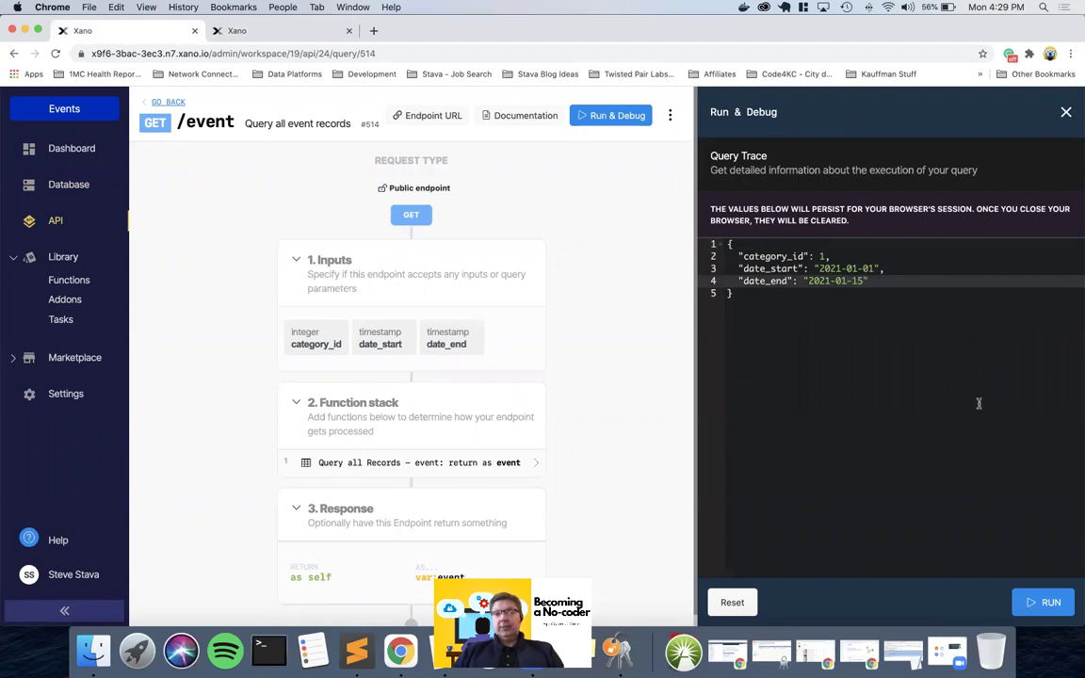
{"action": "left_click", "coordinate": [1045, 603]}
Review the timeslots of the returned events and compare them with the dates of timeslot 8 in the timeslot table.
{"action": "scroll", "coordinate": [945, 466], "scroll_direction": "down", "scroll_amount": 10}
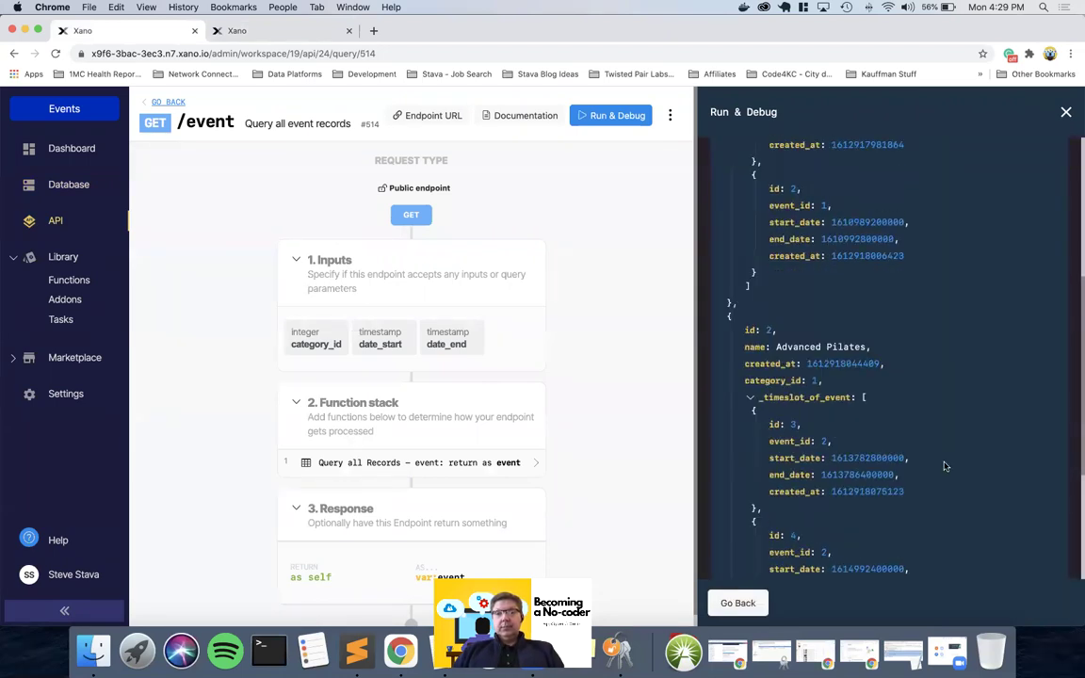
{"action": "scroll", "coordinate": [946, 466], "scroll_direction": "down", "scroll_amount": 2}
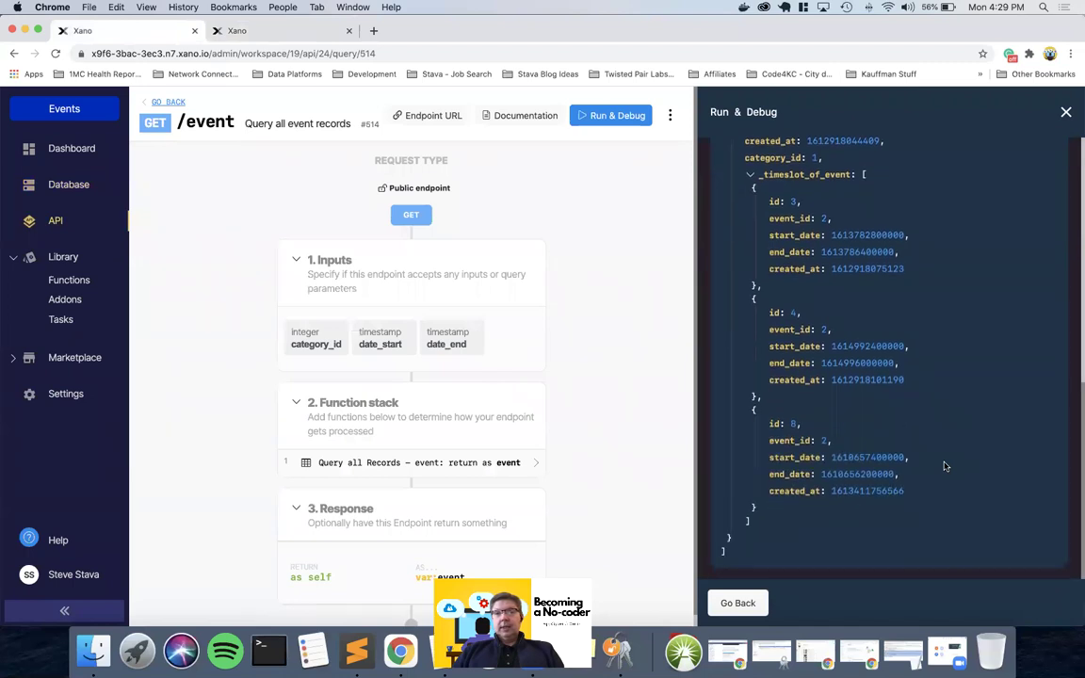
{"action": "scroll", "coordinate": [945, 466], "scroll_direction": "up", "scroll_amount": 5}
{"action": "scroll", "coordinate": [945, 466], "scroll_direction": "up", "scroll_amount": 5}
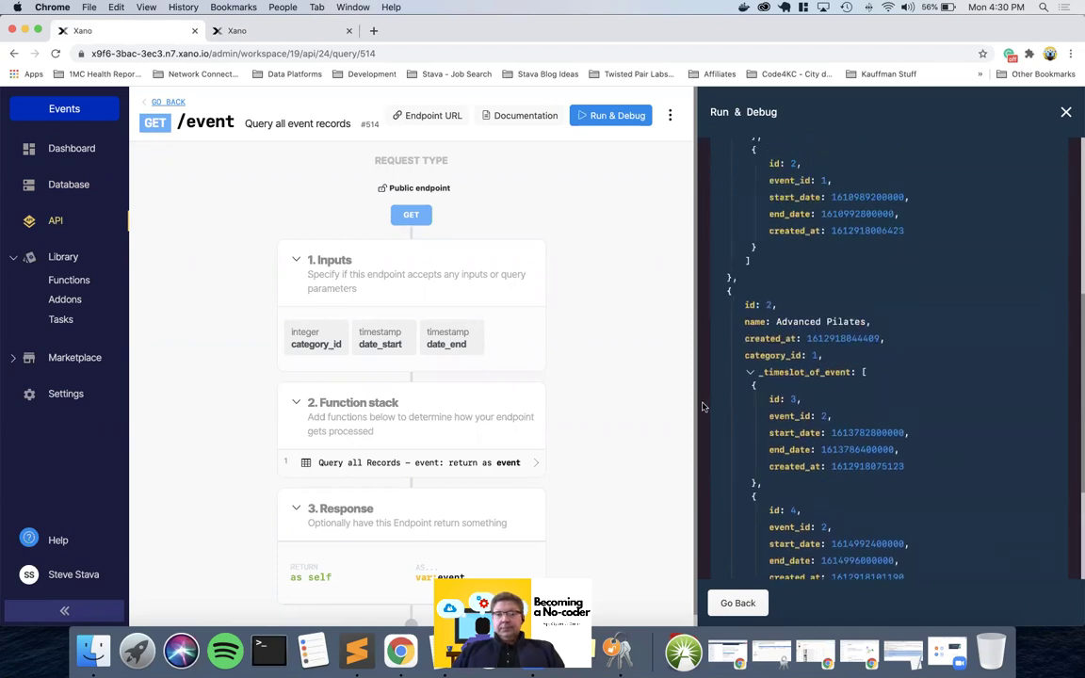
{"action": "left_click", "coordinate": [238, 32]}
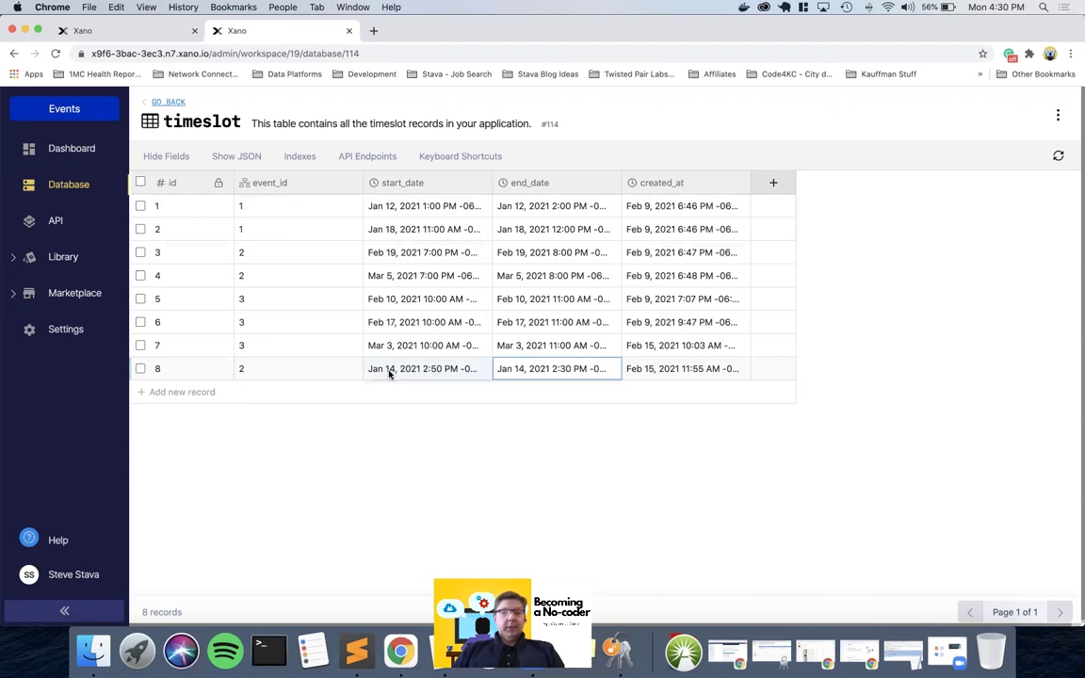
{"action": "left_click", "coordinate": [123, 31]}
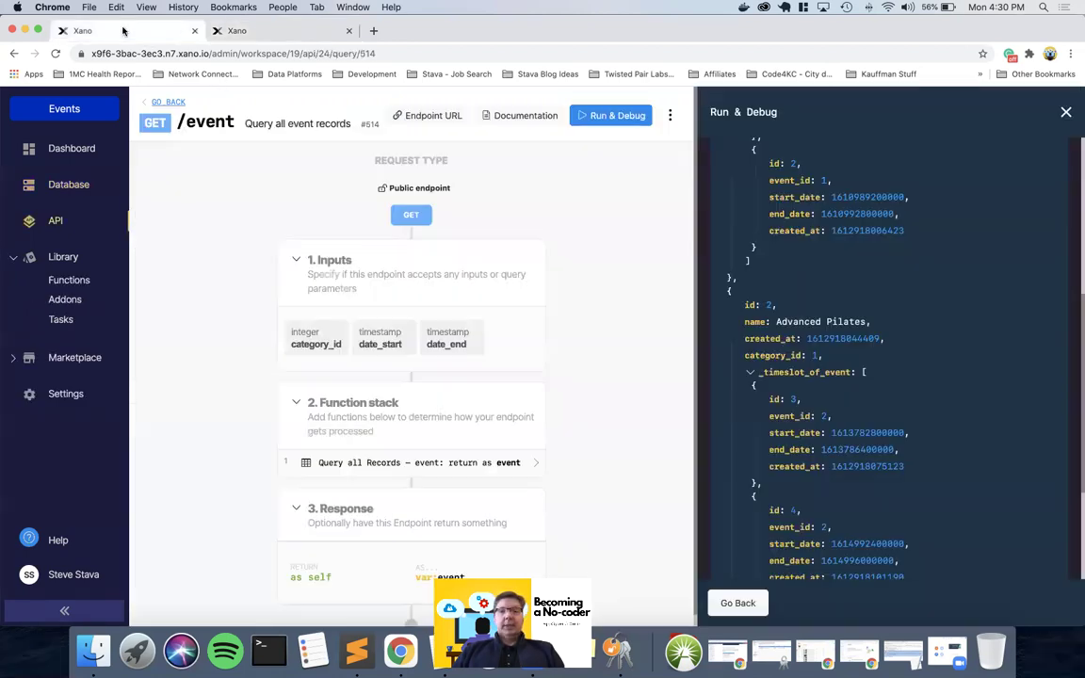
Set date_end to 2021-01-13, check it against the timeslot table, and run the endpoint again.
{"action": "left_click", "coordinate": [737, 603]}
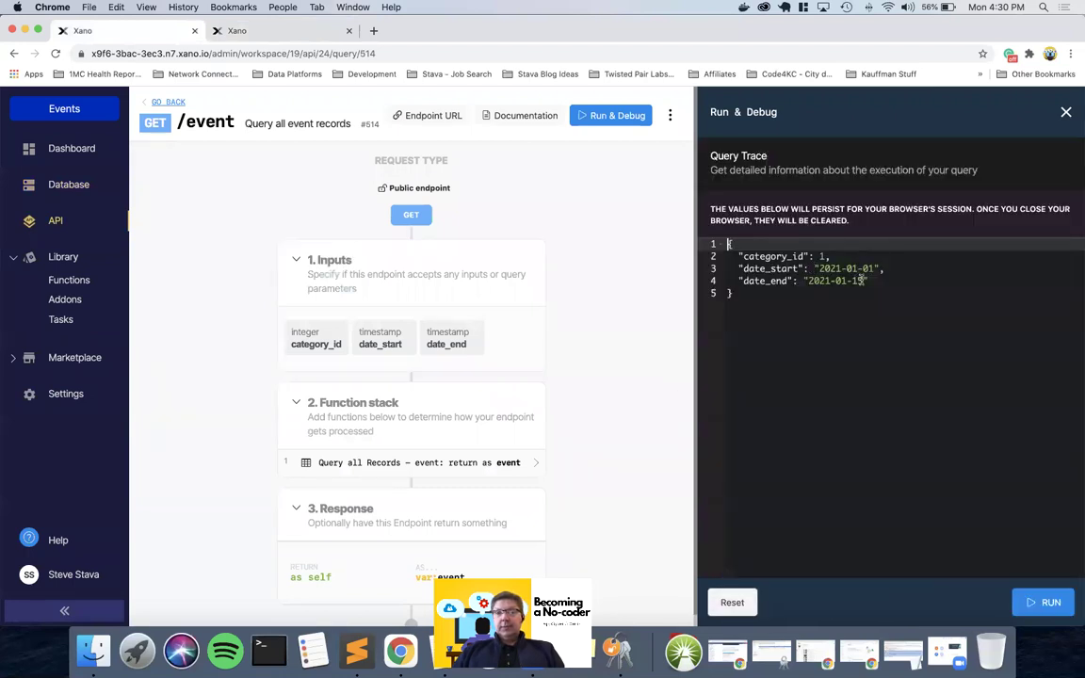
{"action": "left_click", "coordinate": [861, 281]}
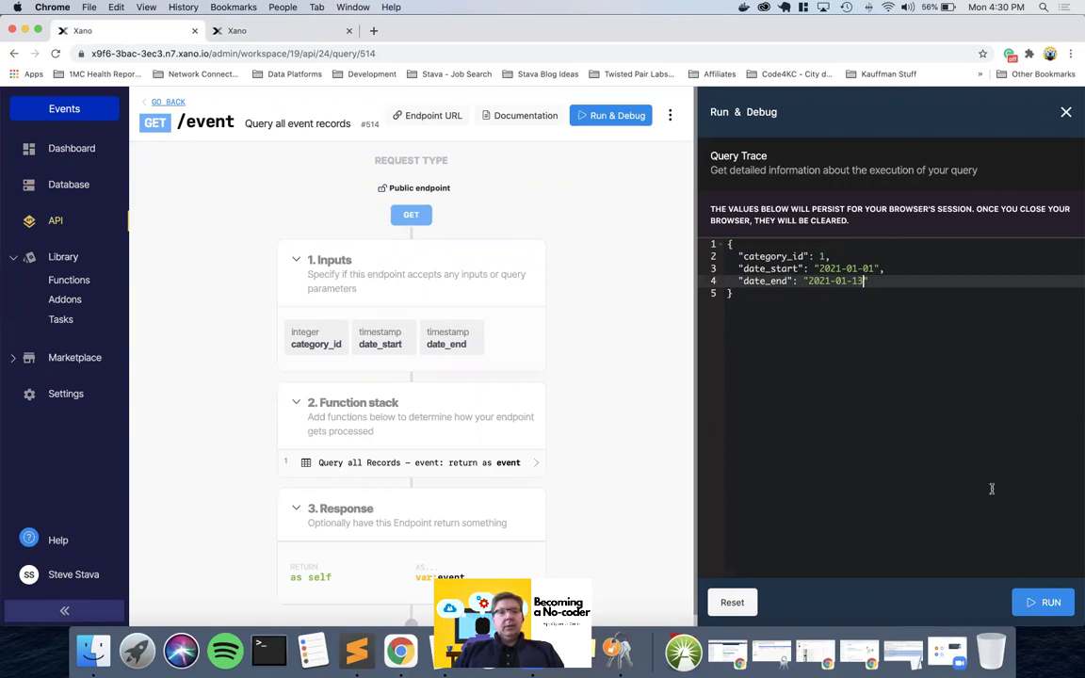
{"action": "left_click", "coordinate": [218, 29]}
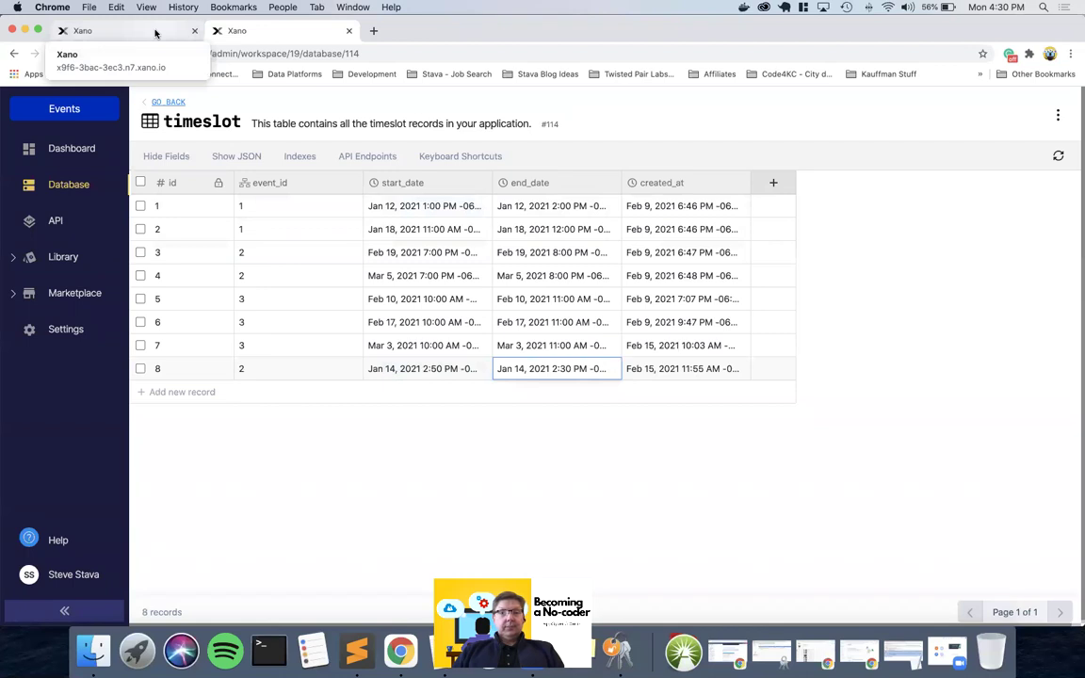
{"action": "left_click", "coordinate": [155, 34]}
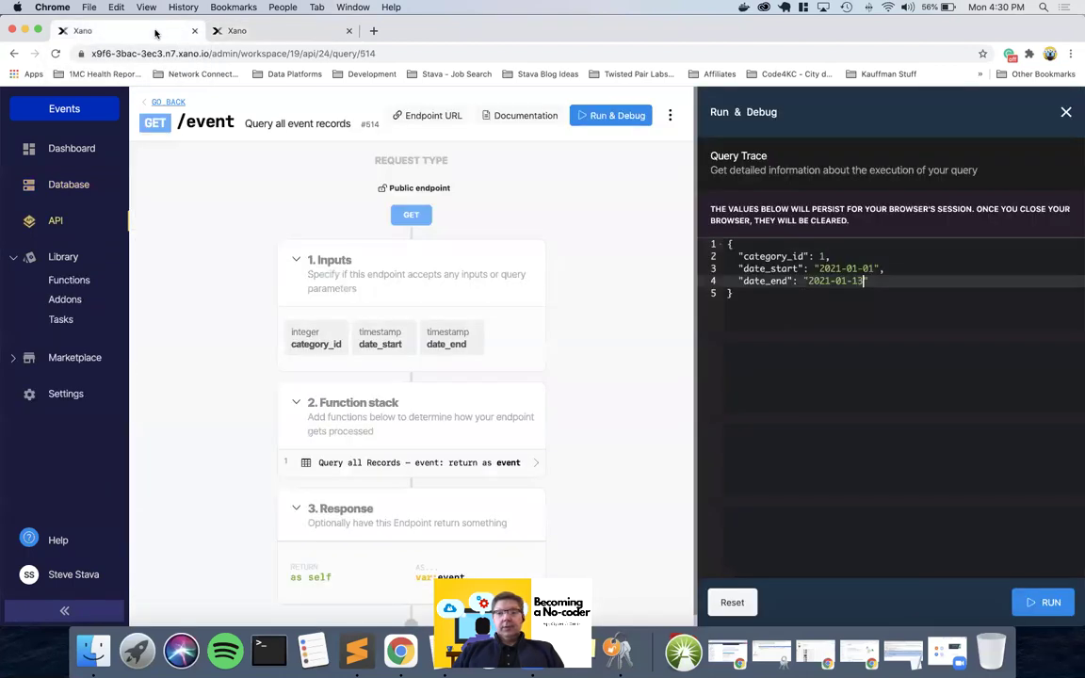
{"action": "left_click", "coordinate": [1043, 600]}
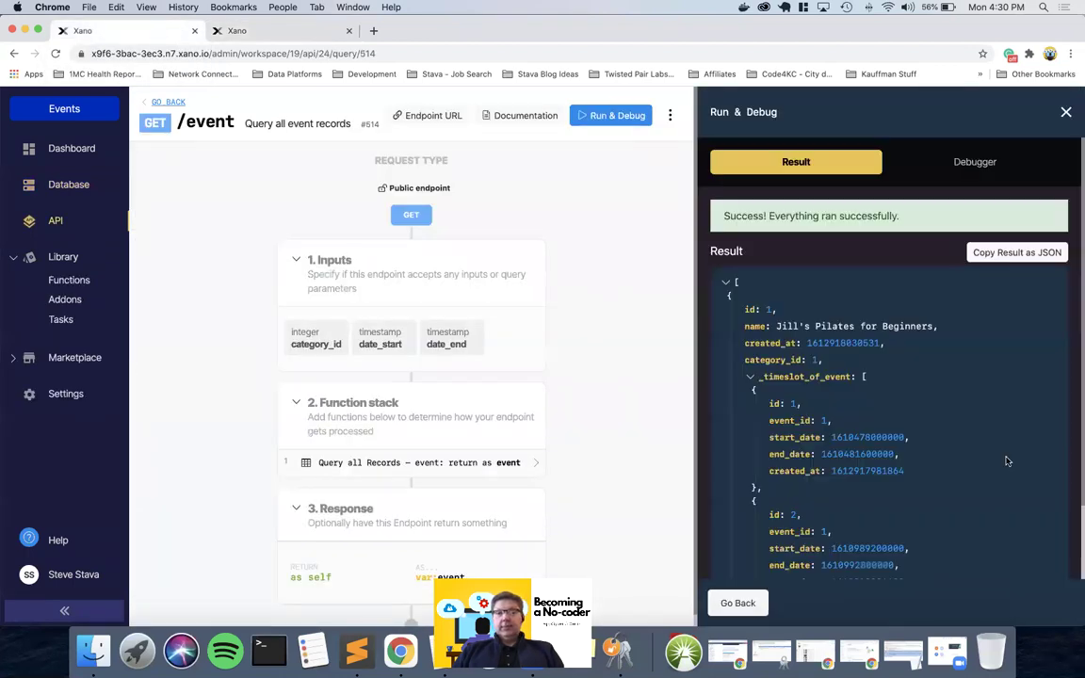
Examine the returned event and its nested timeslots, comparing them with the start dates in the timeslot table.
{"action": "scroll", "coordinate": [1005, 439], "scroll_direction": "down", "scroll_amount": 2}
{"action": "scroll", "coordinate": [1006, 440], "scroll_direction": "up", "scroll_amount": 2}
{"action": "scroll", "coordinate": [1006, 440], "scroll_direction": "down", "scroll_amount": 2}
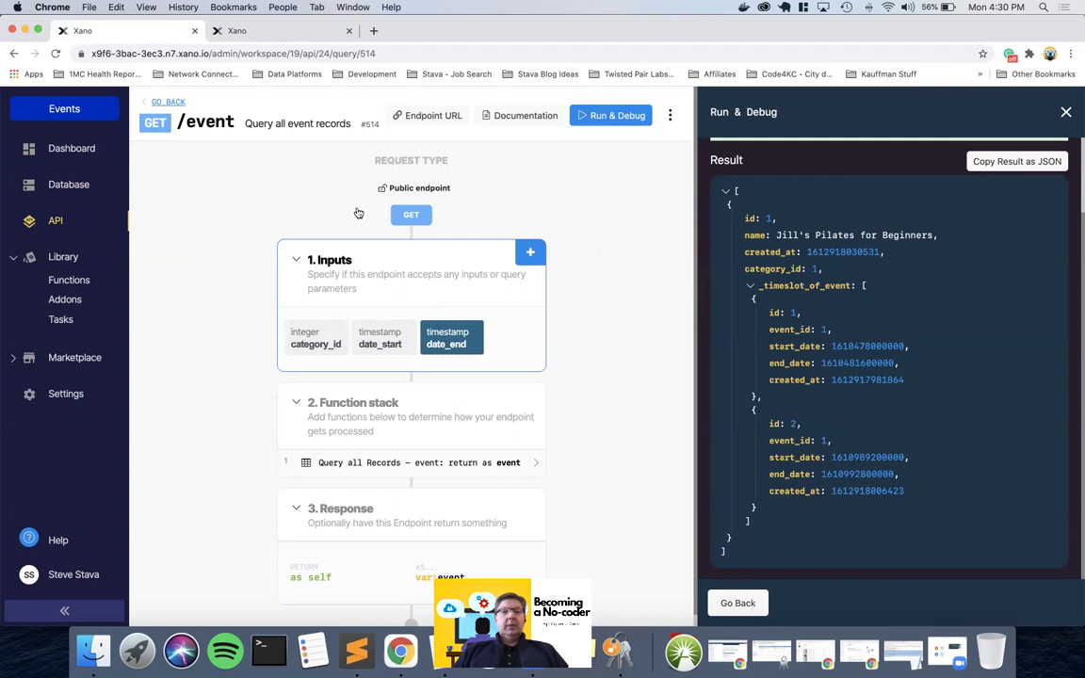
{"action": "left_click", "coordinate": [239, 32]}
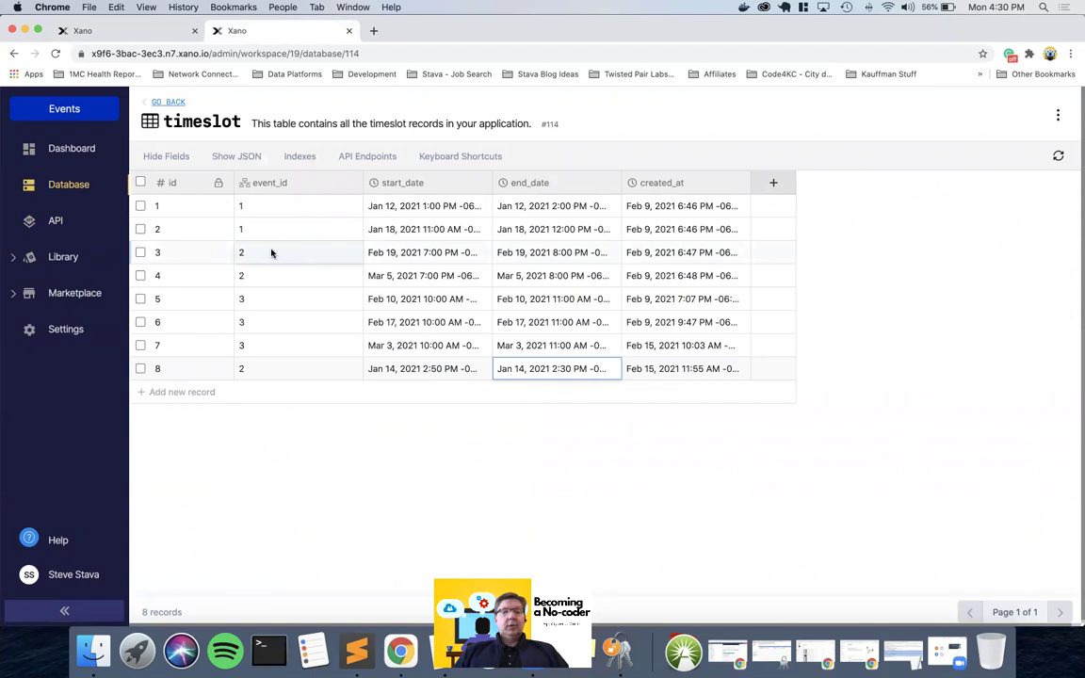
{"action": "left_click", "coordinate": [404, 373]}
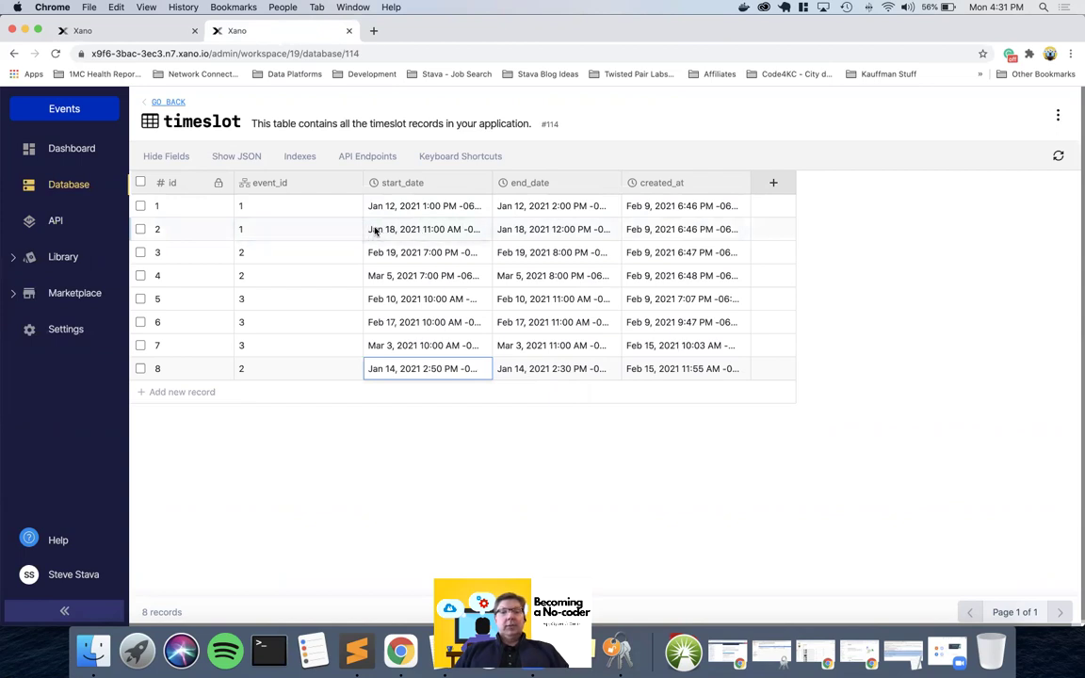
{"action": "left_click", "coordinate": [163, 30]}
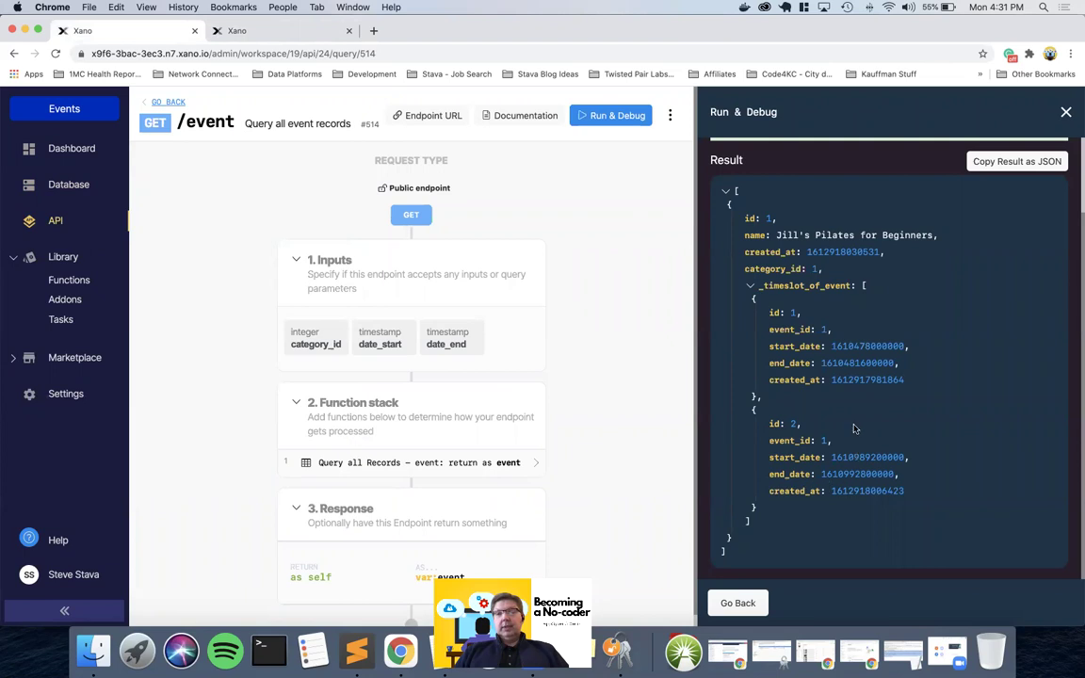
Close the debug results and review the filter conditions and output of the event query function.
{"action": "left_click", "coordinate": [1065, 113]}
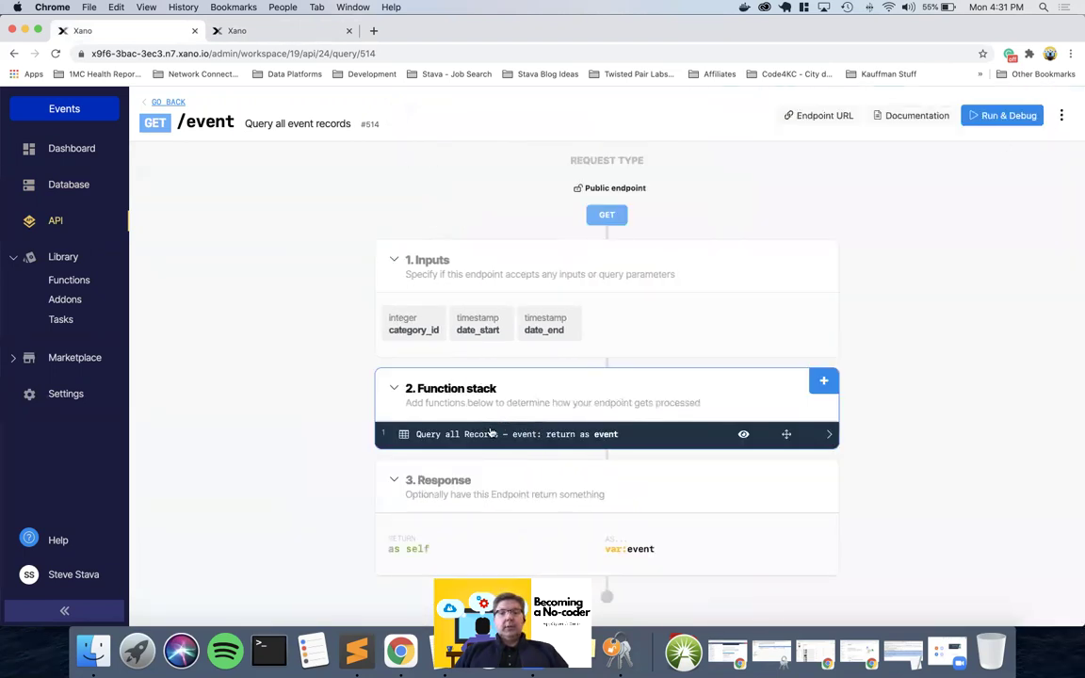
{"action": "left_click", "coordinate": [485, 434]}
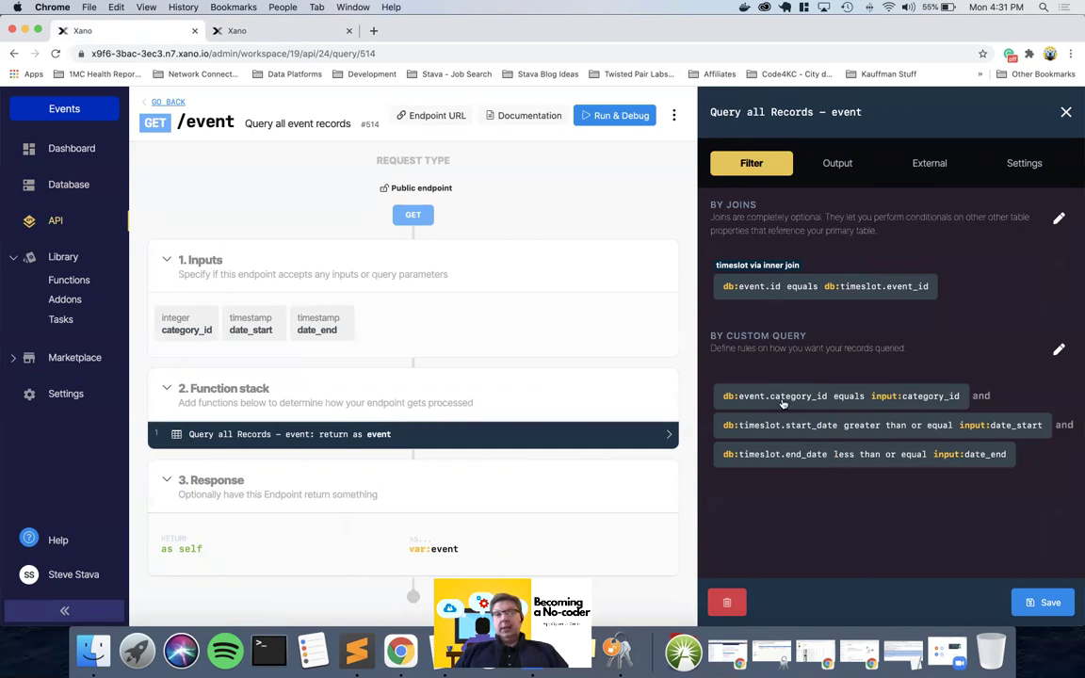
{"action": "left_click", "coordinate": [837, 164]}
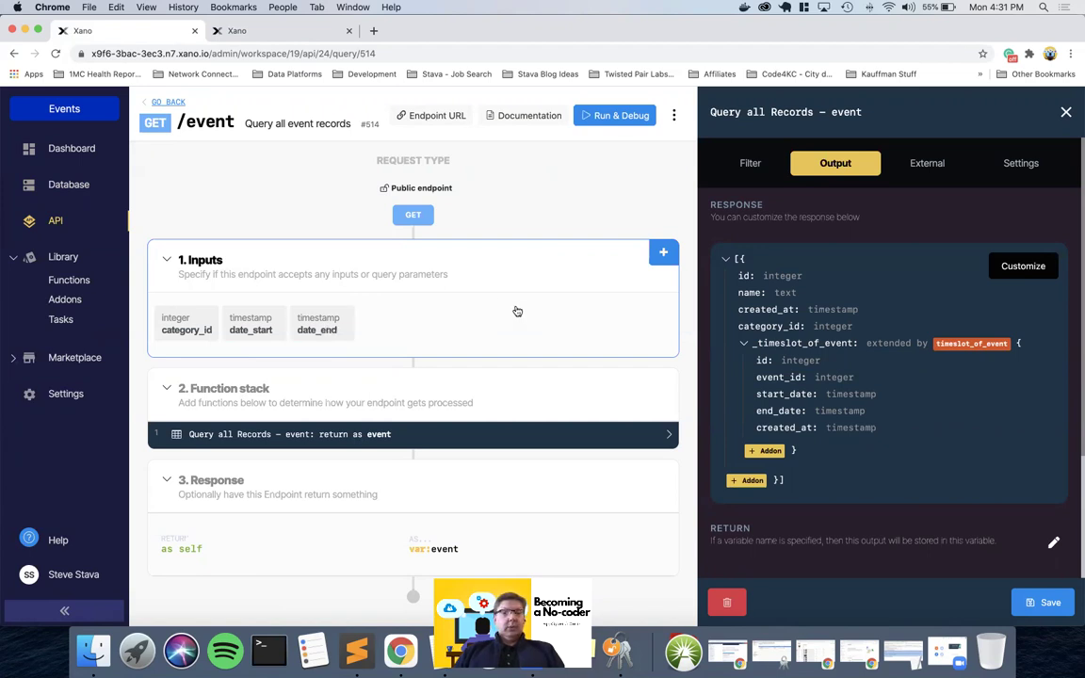
Open the timeslot_of_event addon from the library and add a timestamp input named date_start.
{"action": "left_click", "coordinate": [66, 301]}
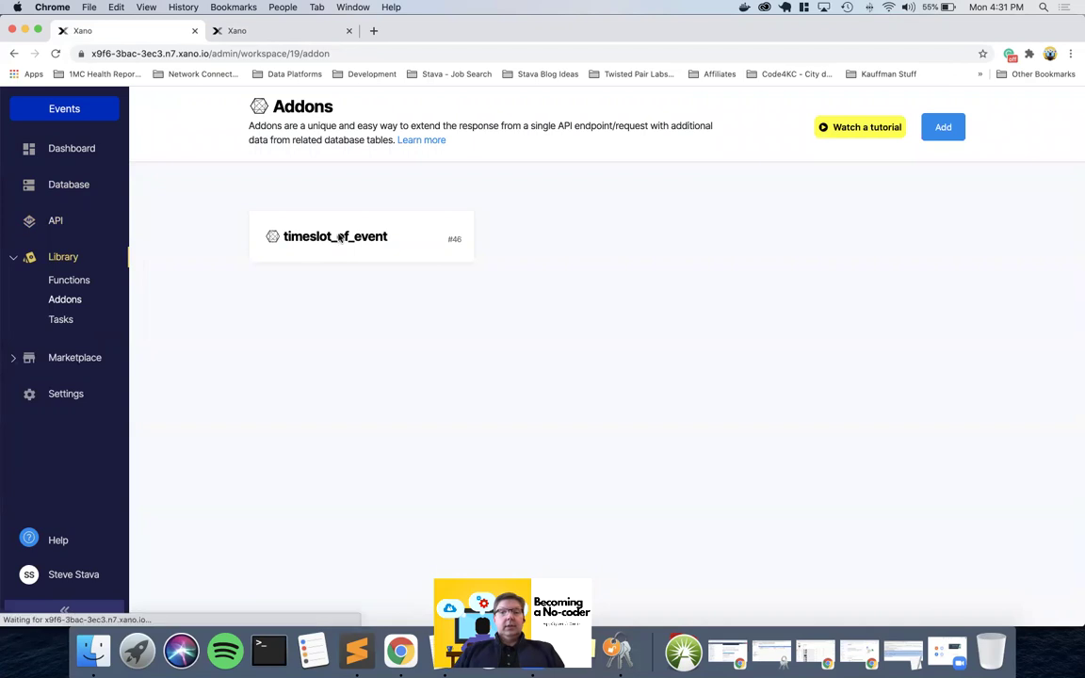
{"action": "left_click", "coordinate": [340, 238]}
{"action": "left_click", "coordinate": [824, 198]}
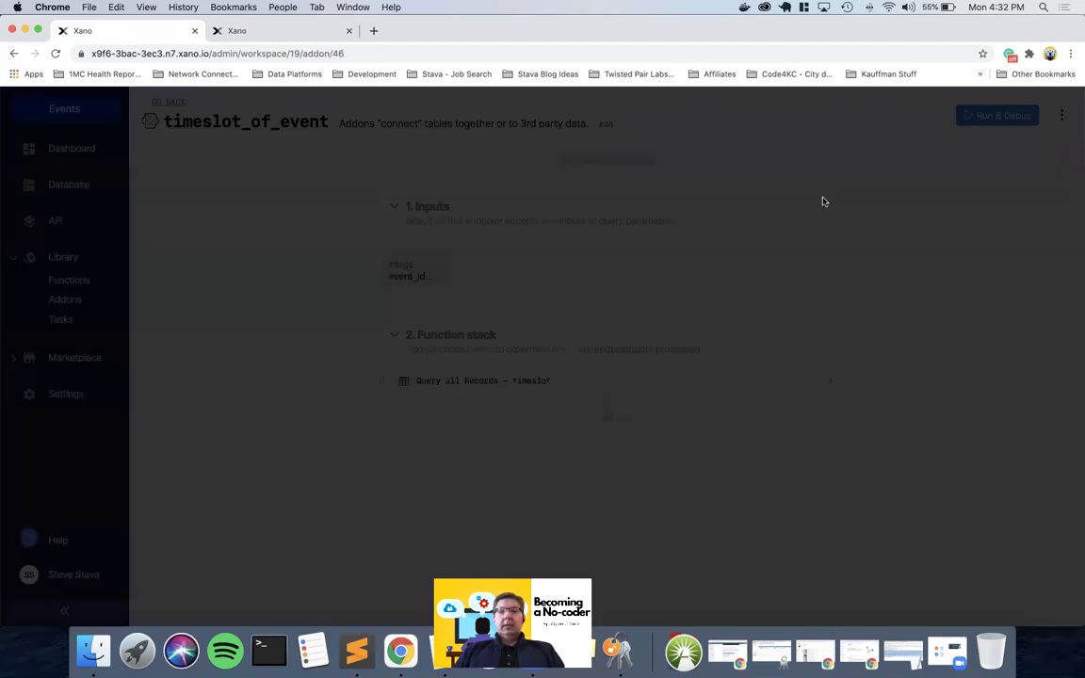
{"action": "left_click", "coordinate": [870, 485]}
{"action": "type", "text": "date_start"}
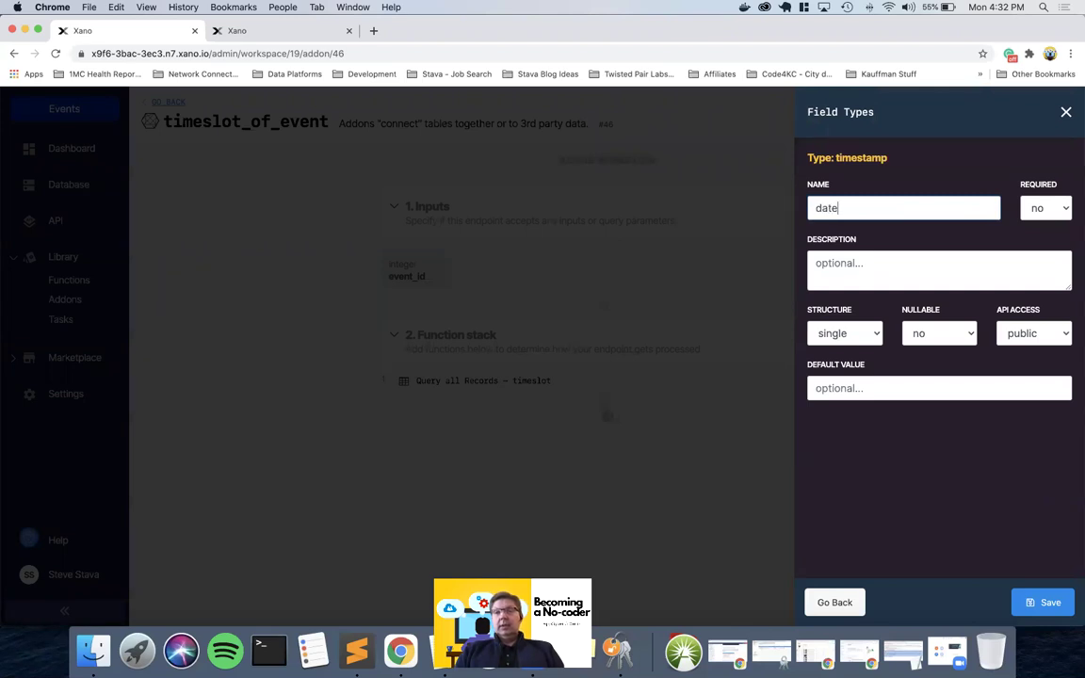
{"action": "key", "text": "Return"}
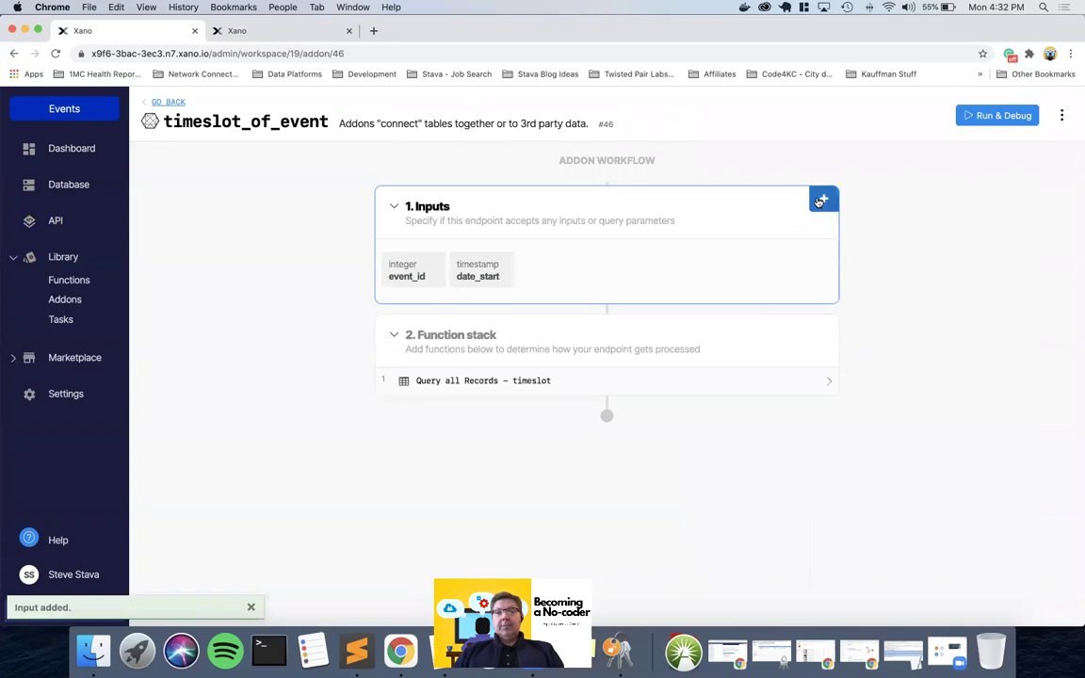
Add a second timestamp input named date_end to the timeslot_of_event addon.
{"action": "left_click", "coordinate": [818, 199]}
{"action": "left_click", "coordinate": [860, 486]}
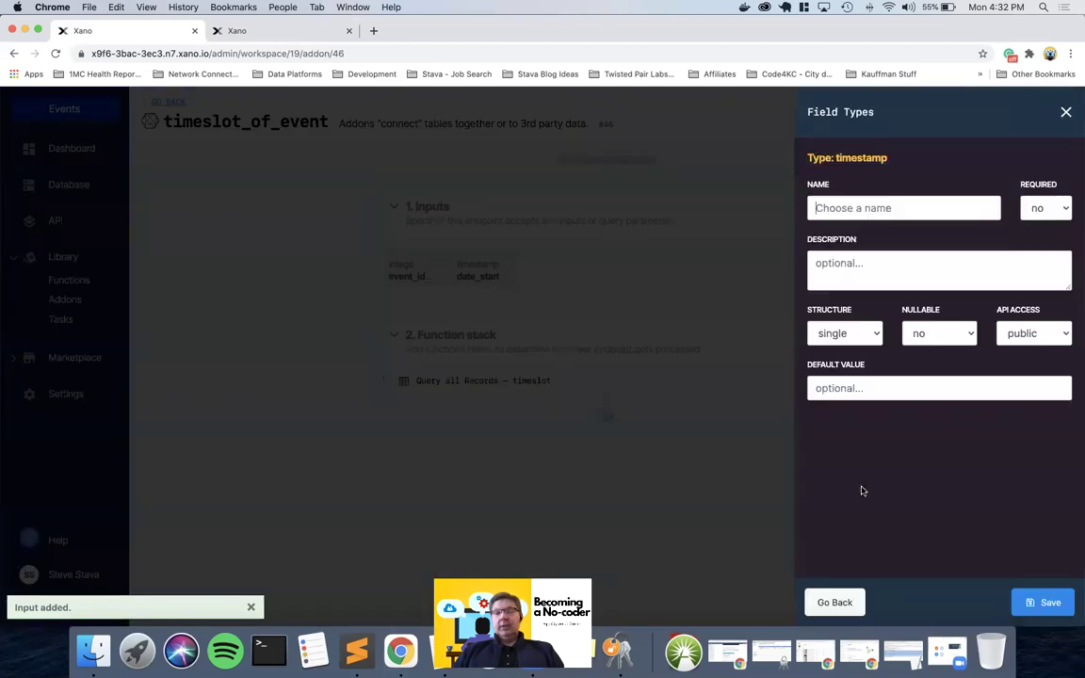
{"action": "left_click", "coordinate": [886, 206]}
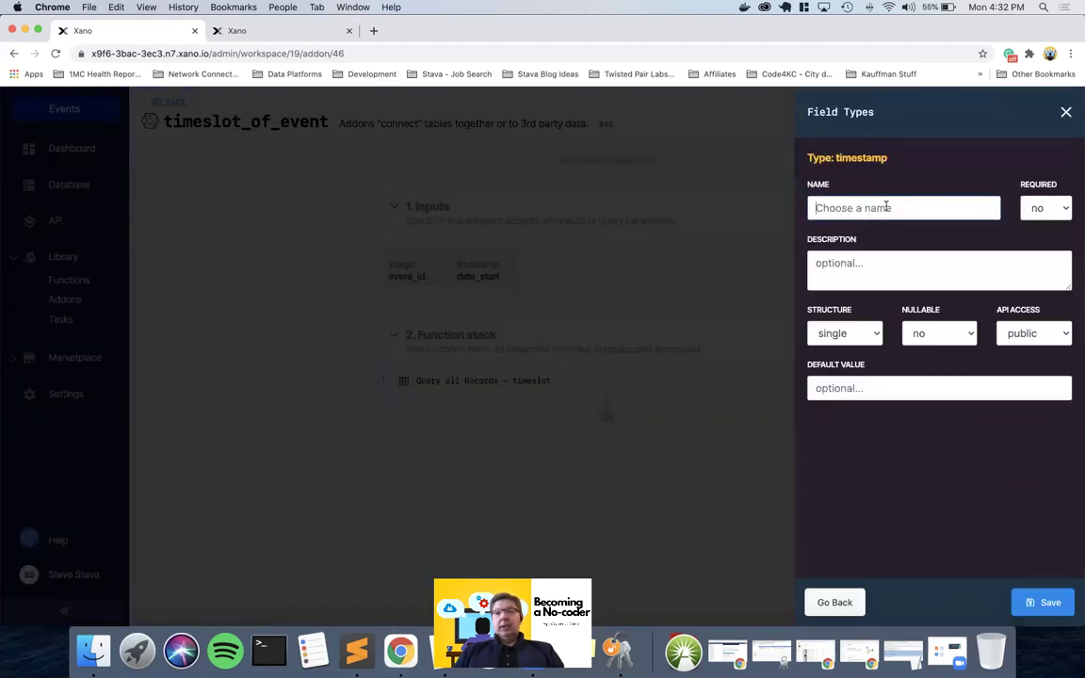
{"action": "type", "text": "st"}
{"action": "key", "text": "BackSpace"}
{"action": "type", "text": "date_end"}
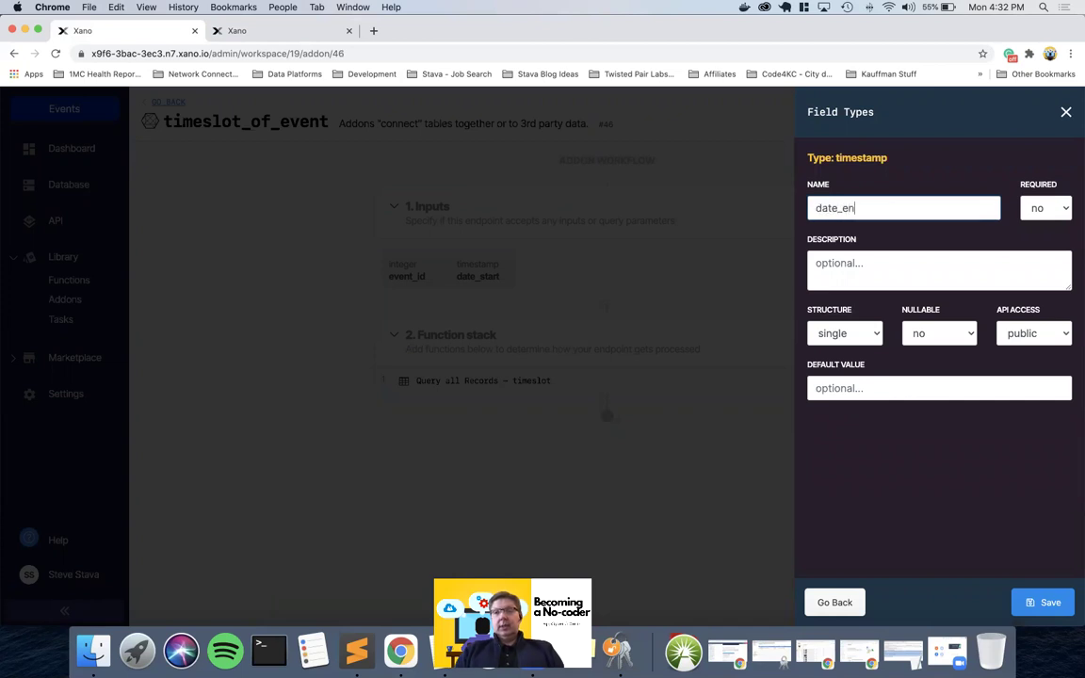
{"action": "key", "text": "Return"}
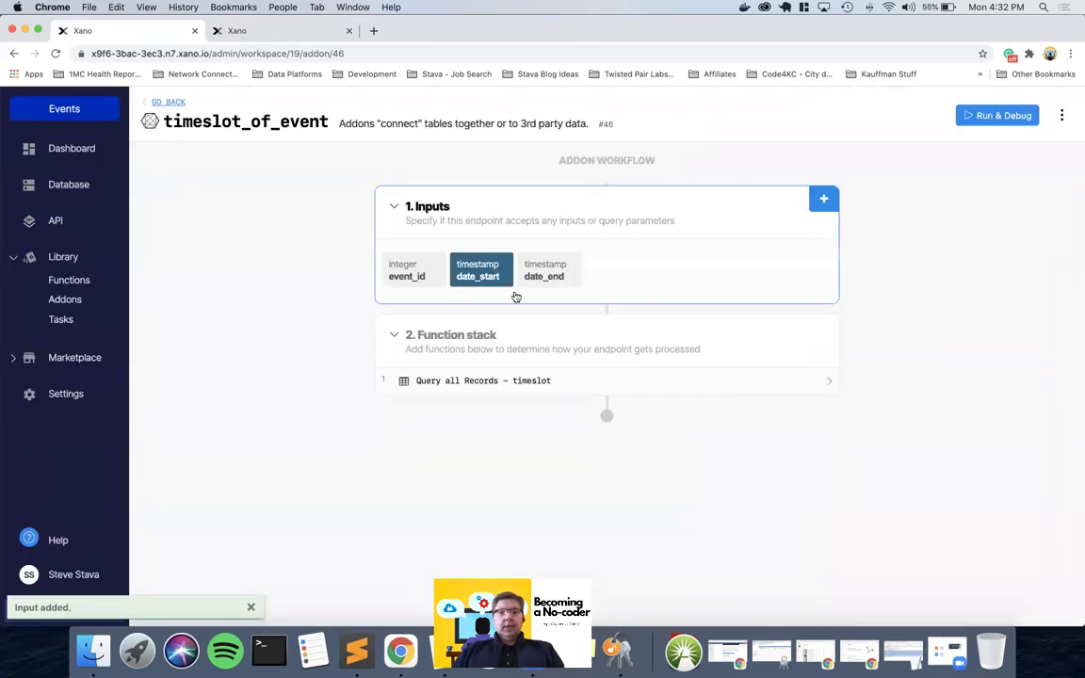
Add an AND condition on timeslot.start_date to the custom query of the addon's timeslot records function.
{"action": "left_click", "coordinate": [470, 381]}
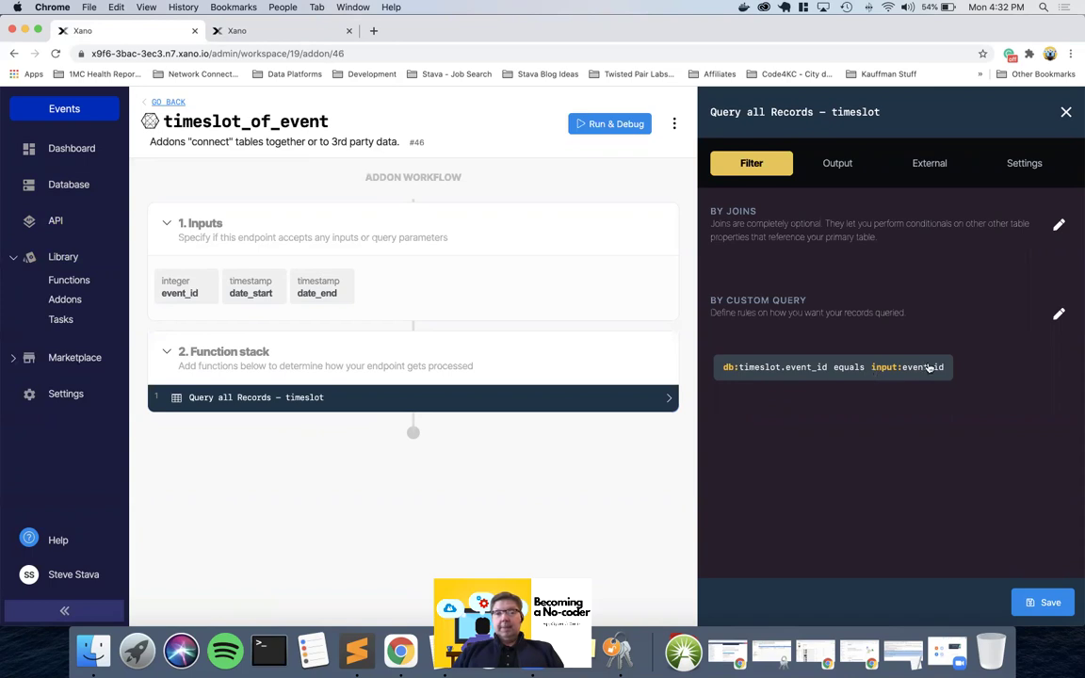
{"action": "left_click", "coordinate": [1058, 315]}
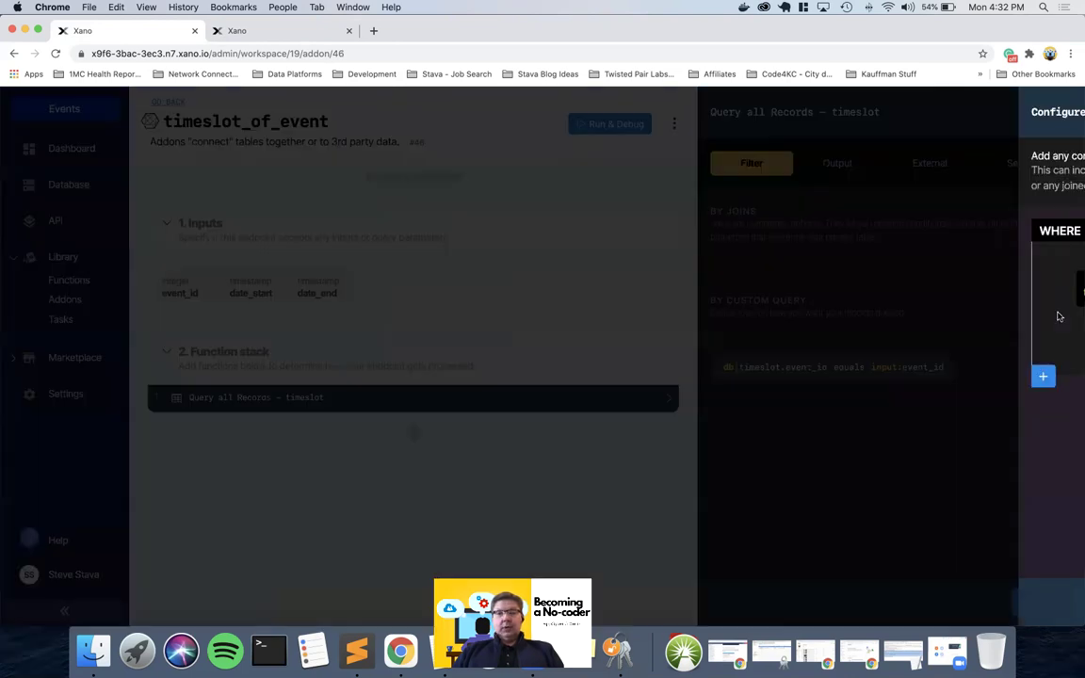
{"action": "left_click", "coordinate": [349, 343]}
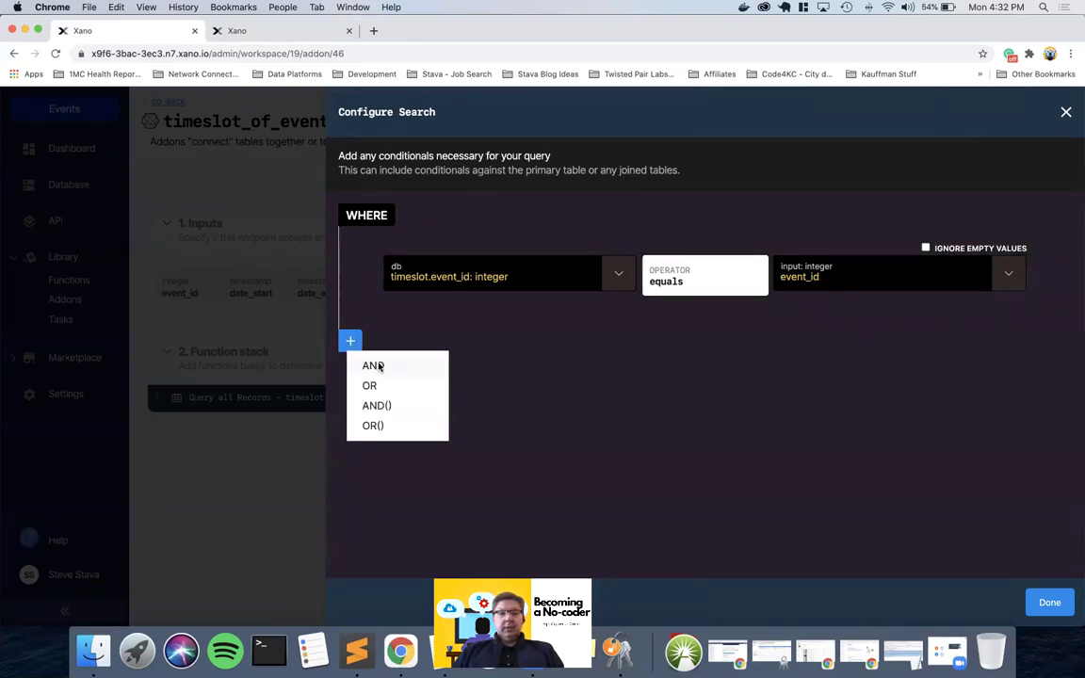
{"action": "left_click", "coordinate": [375, 366]}
{"action": "left_click", "coordinate": [622, 399]}
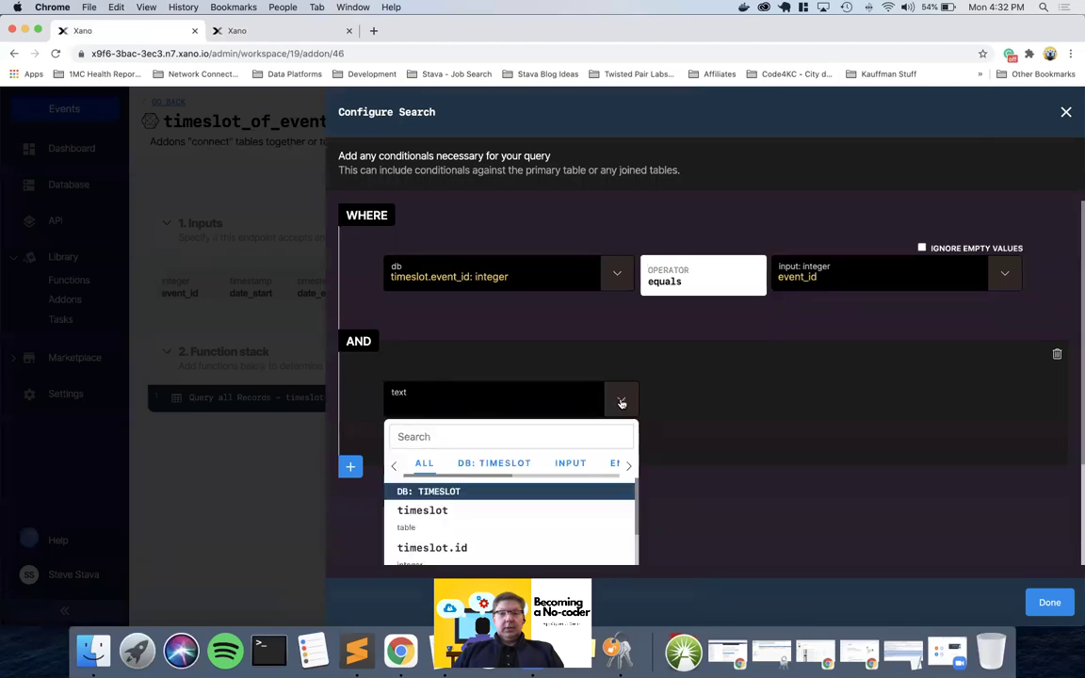
{"action": "scroll", "coordinate": [591, 473], "scroll_direction": "down", "scroll_amount": 2}
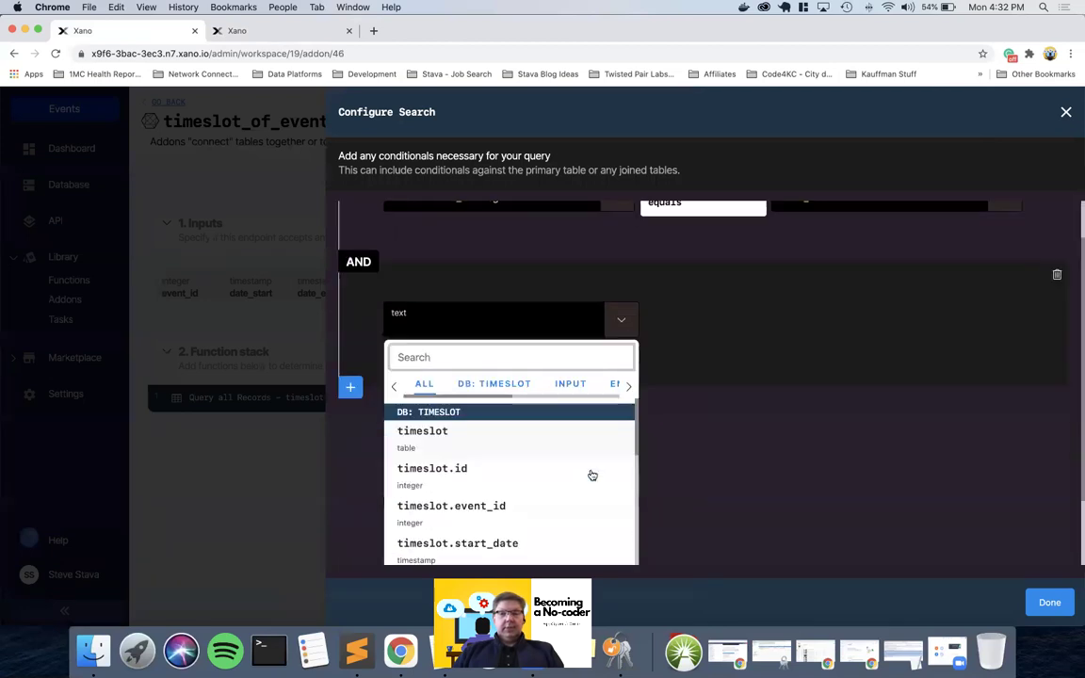
{"action": "left_click", "coordinate": [485, 325]}
{"action": "left_click", "coordinate": [460, 484]}
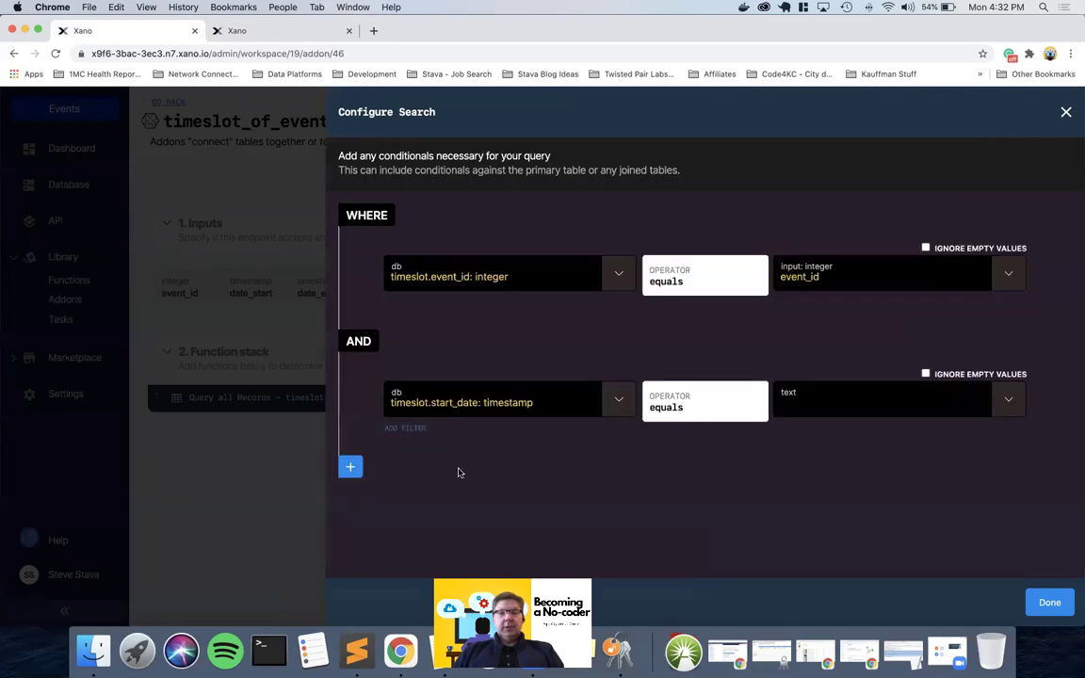
Make the start_date condition require a value greater than or equal to the date_start input.
{"action": "left_click", "coordinate": [719, 408]}
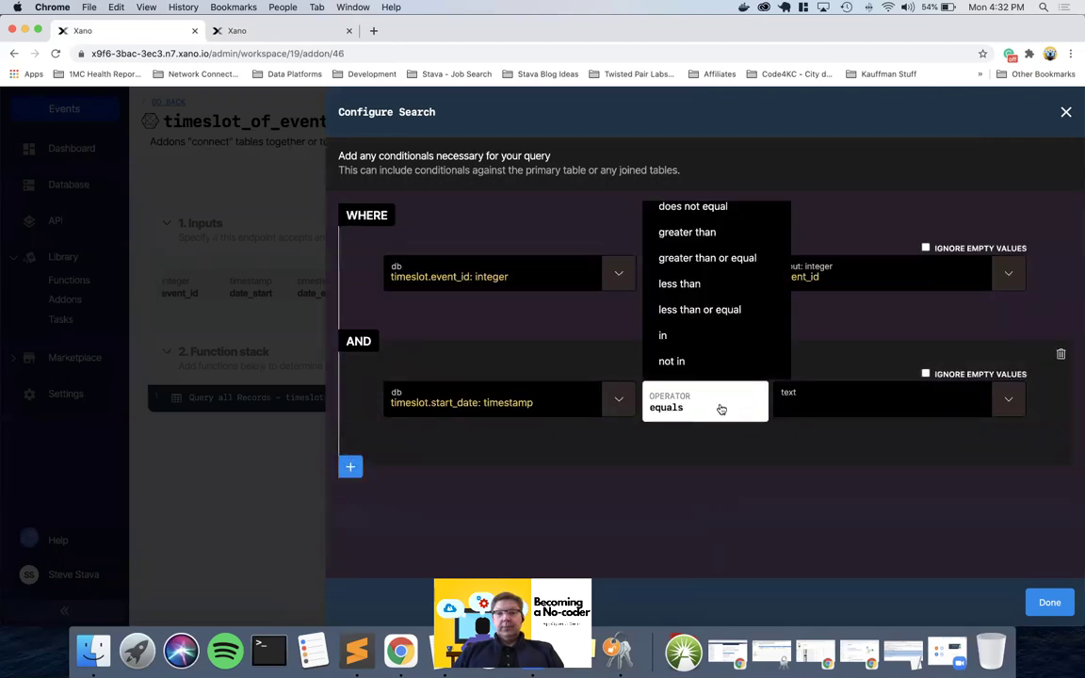
{"action": "left_click", "coordinate": [724, 260]}
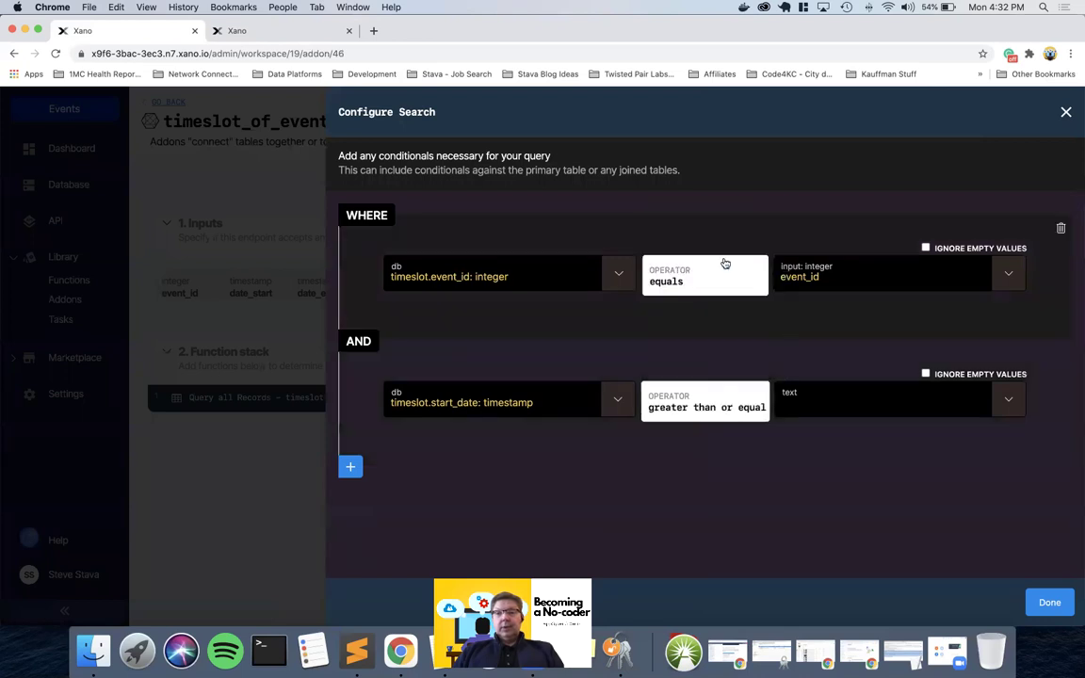
{"action": "left_click", "coordinate": [1005, 400]}
{"action": "scroll", "coordinate": [951, 452], "scroll_direction": "down", "scroll_amount": 1}
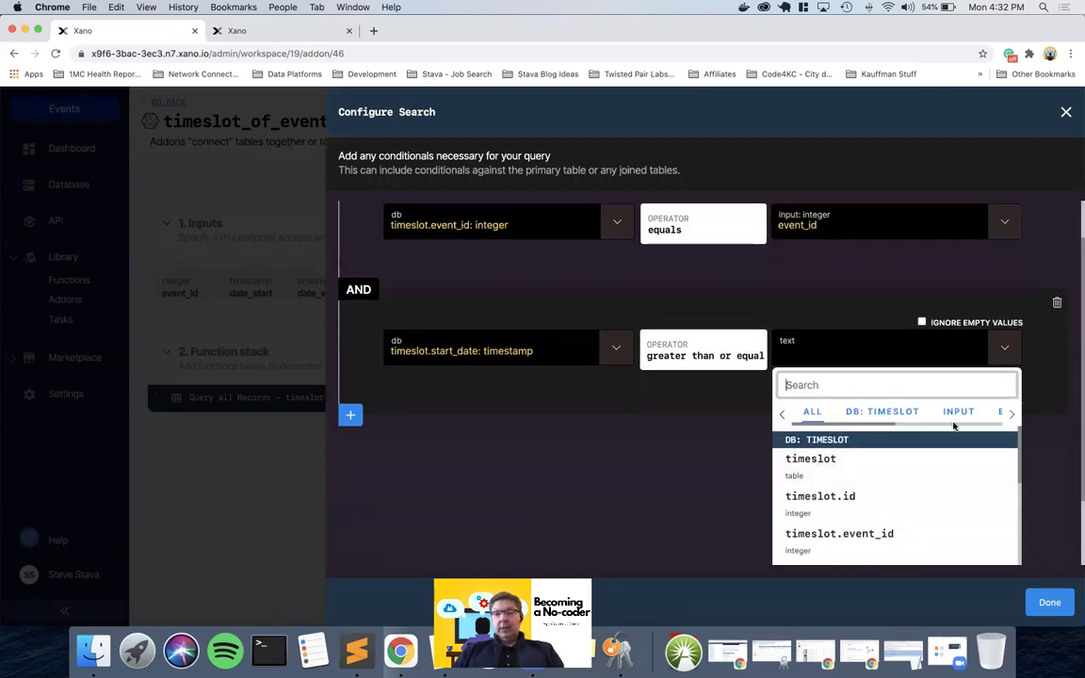
{"action": "left_click", "coordinate": [957, 411]}
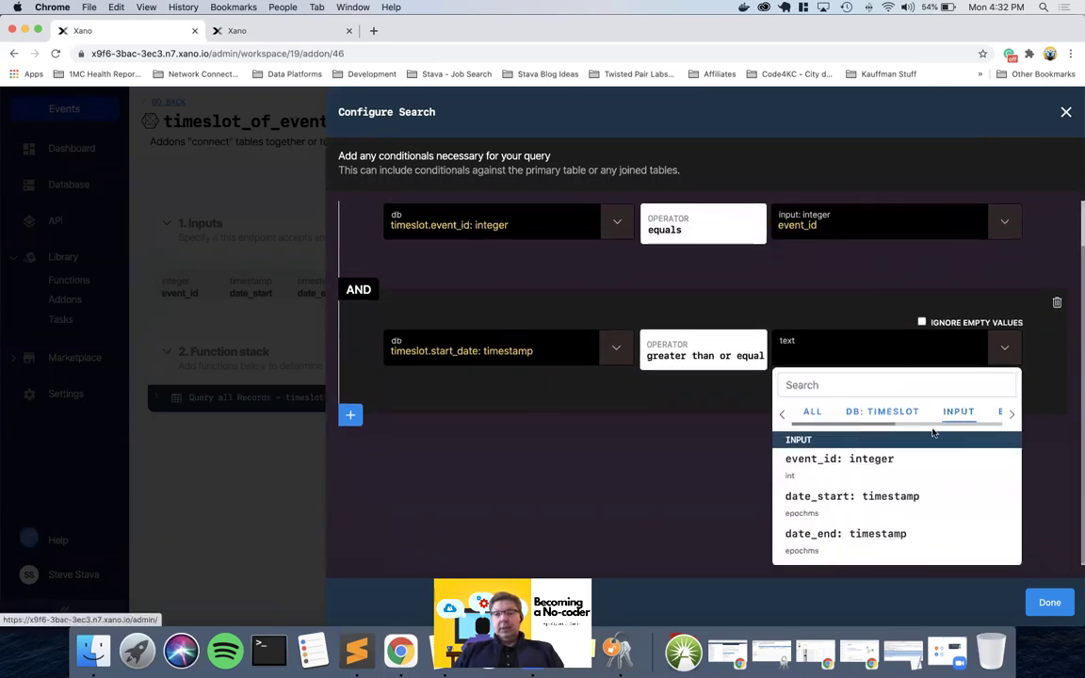
{"action": "left_click", "coordinate": [854, 496]}
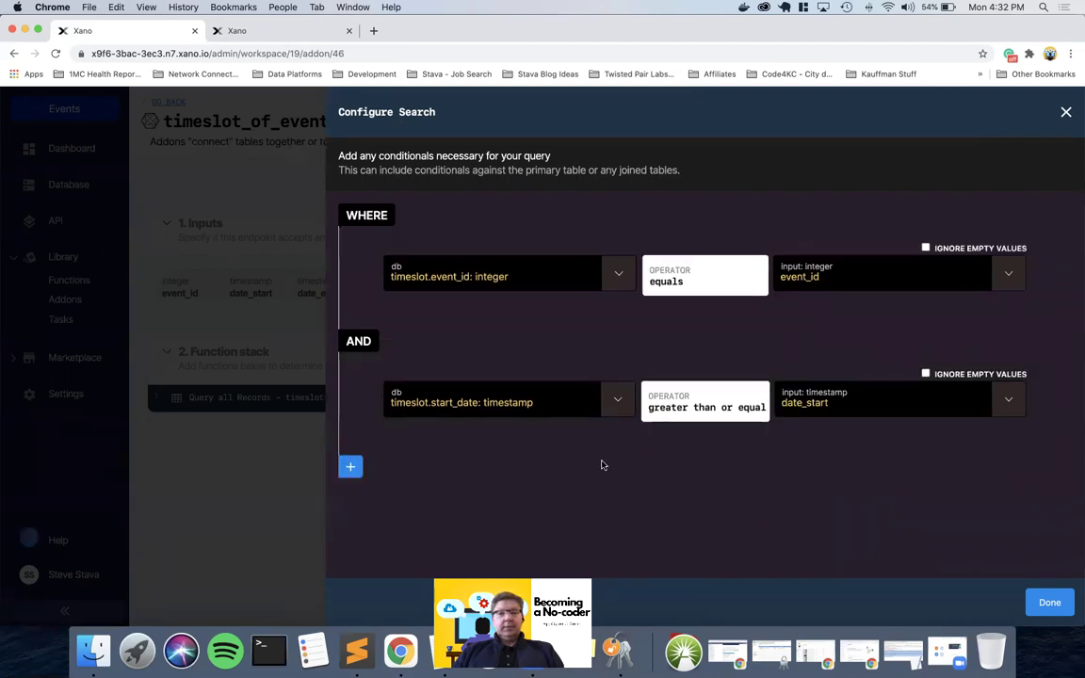
Add another AND condition on timeslot.end_date to the addon's query.
{"action": "left_click", "coordinate": [350, 466]}
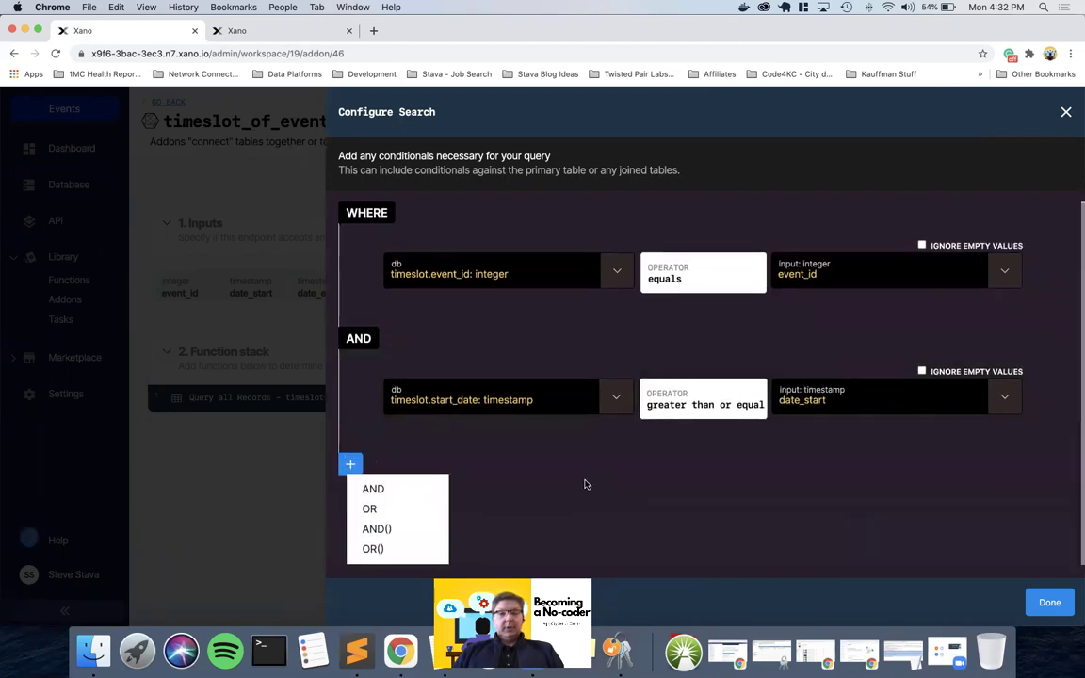
{"action": "left_click", "coordinate": [372, 490]}
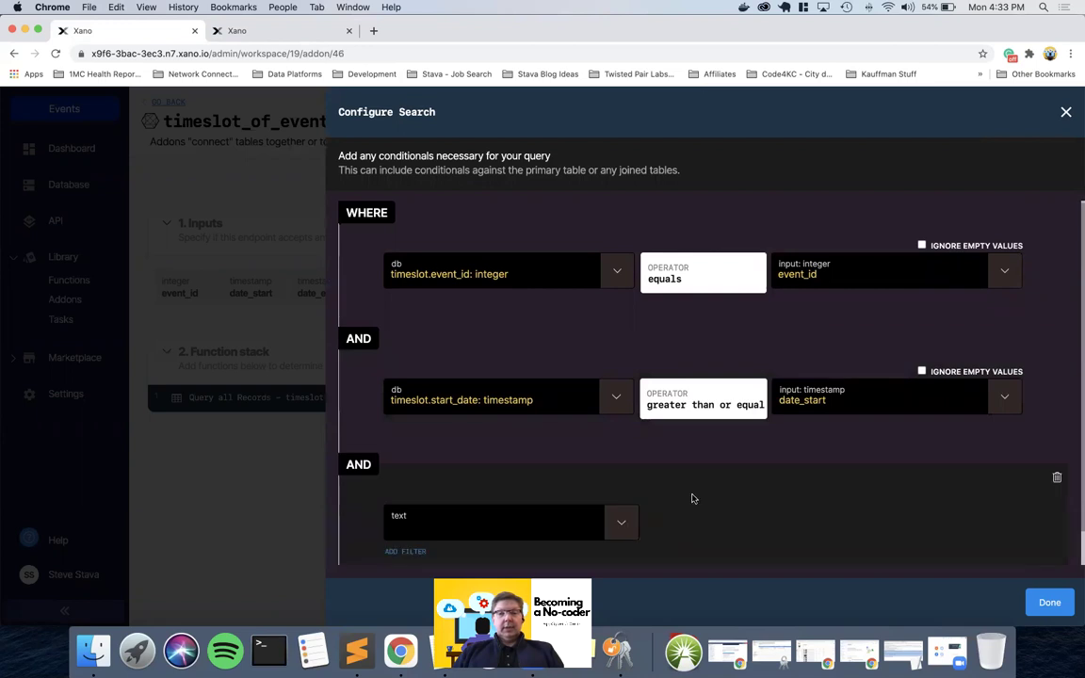
{"action": "scroll", "coordinate": [619, 508], "scroll_direction": "down", "scroll_amount": 1}
{"action": "left_click", "coordinate": [622, 491]}
{"action": "scroll", "coordinate": [617, 491], "scroll_direction": "down", "scroll_amount": 4}
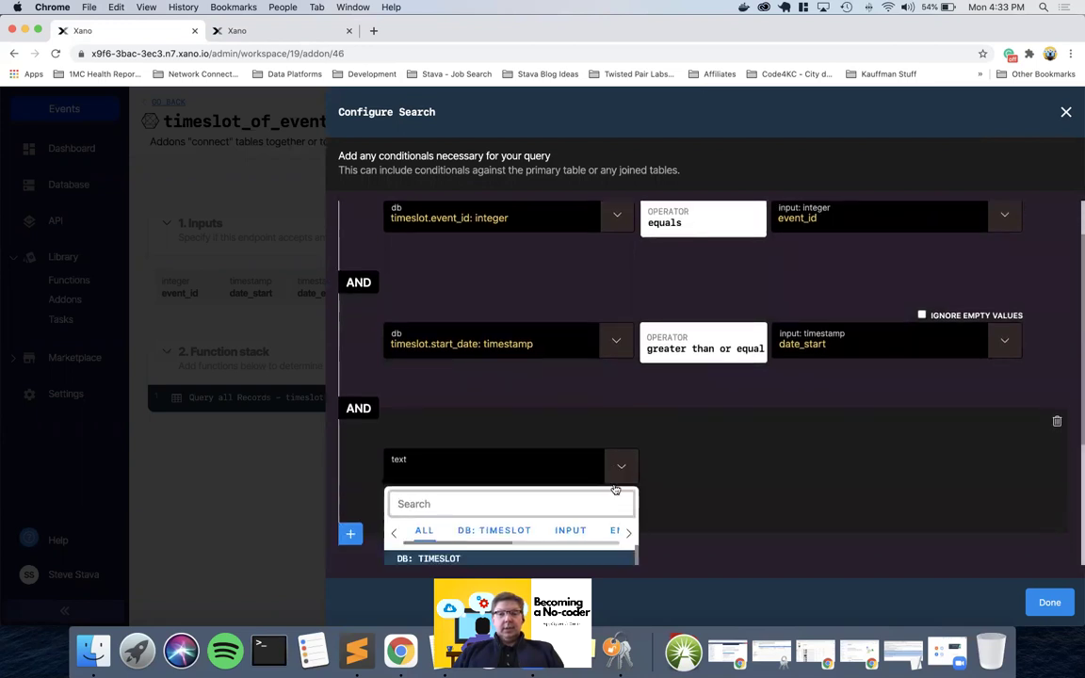
{"action": "left_click", "coordinate": [494, 365]}
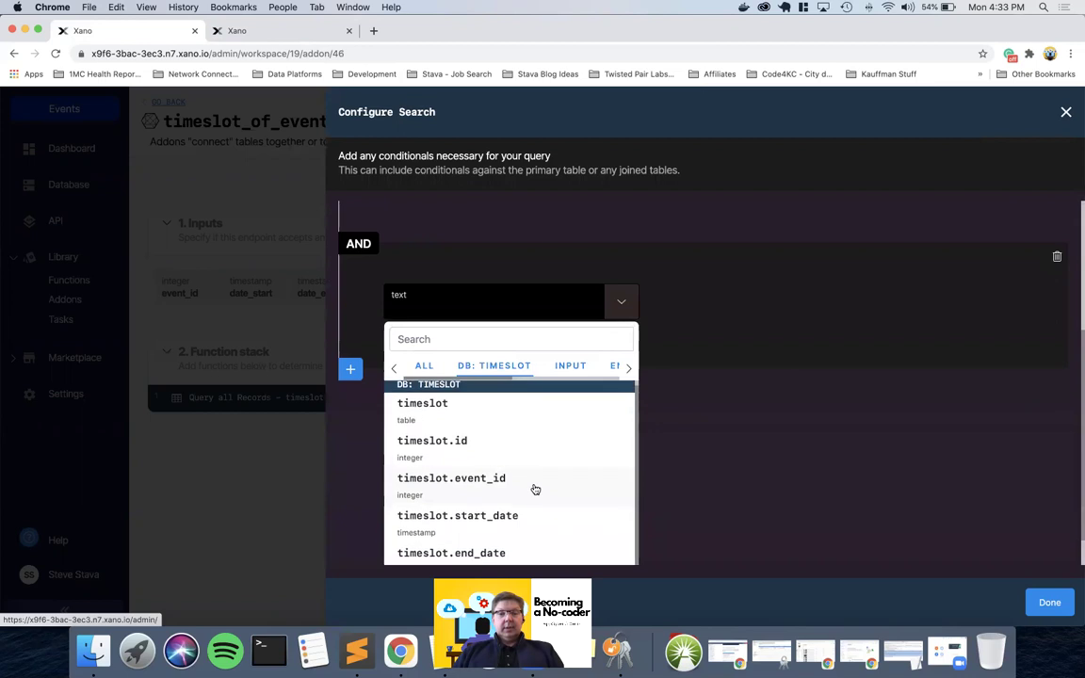
{"action": "left_click", "coordinate": [480, 540]}
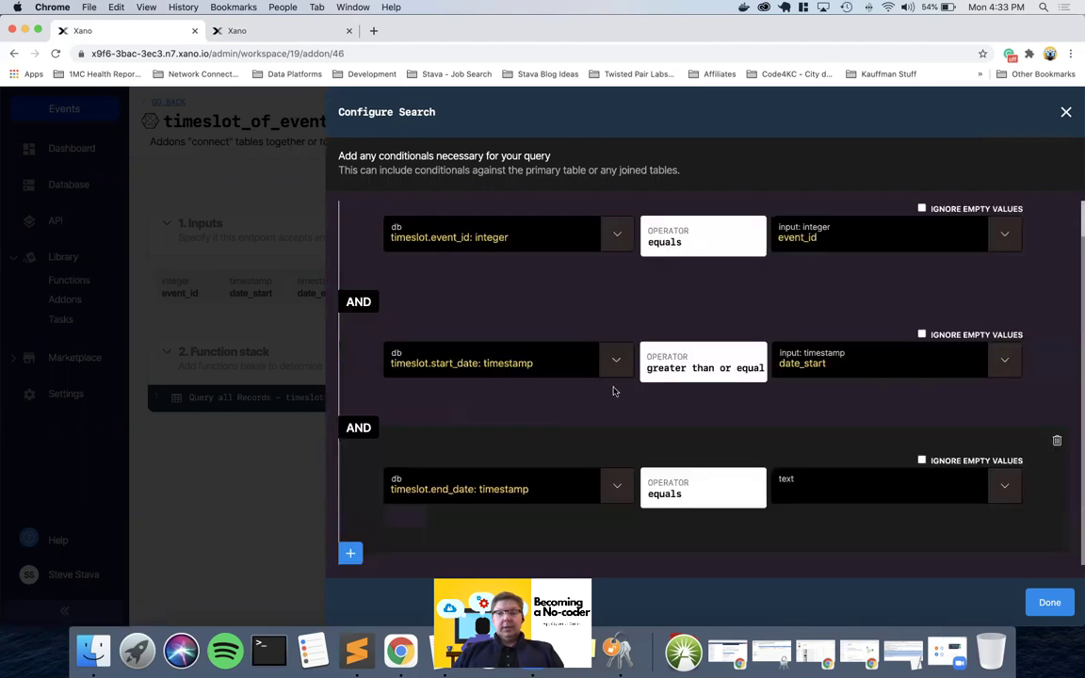
Make the end_date condition less than or equal to the date_end input and save the addon's query.
{"action": "left_click", "coordinate": [699, 493]}
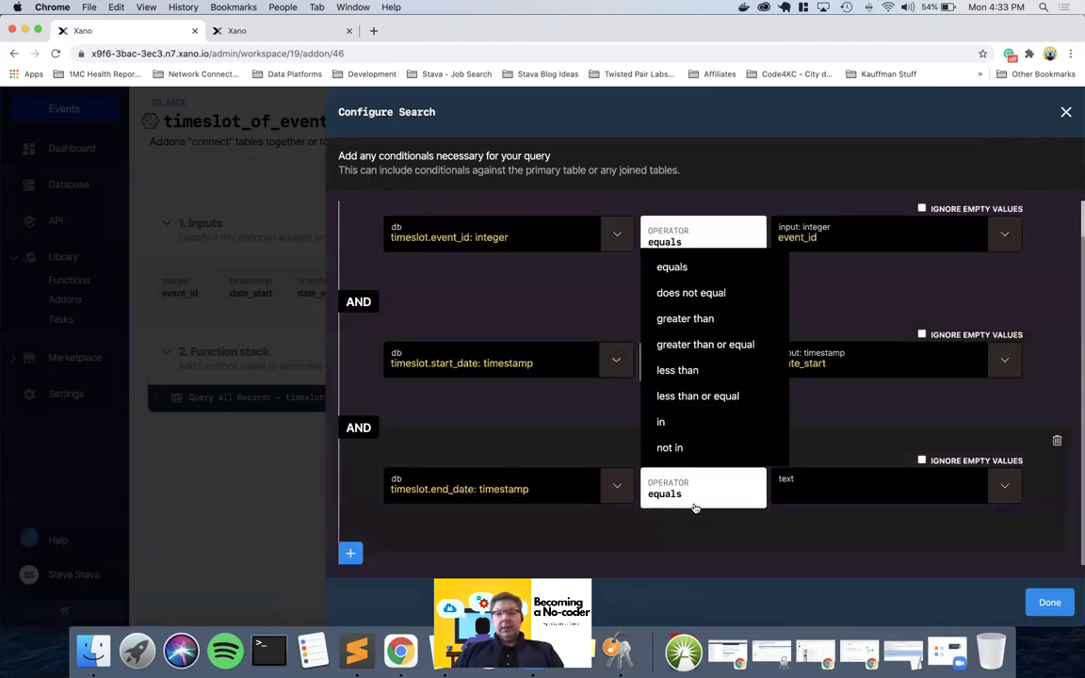
{"action": "left_click", "coordinate": [704, 395]}
{"action": "left_click", "coordinate": [1014, 495]}
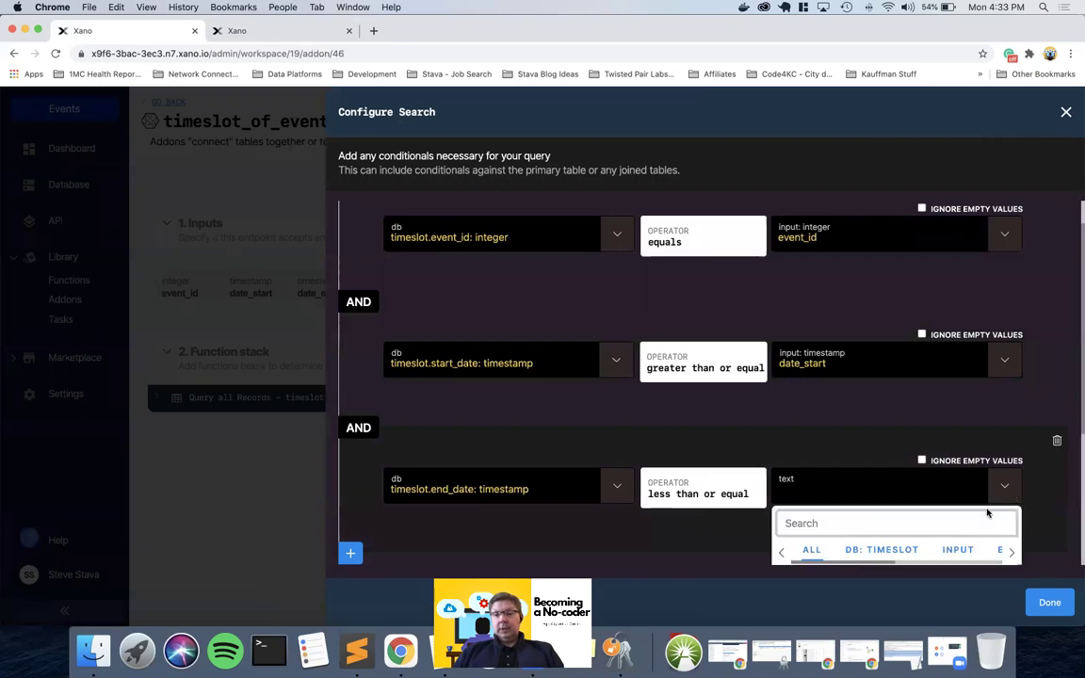
{"action": "left_click", "coordinate": [957, 367]}
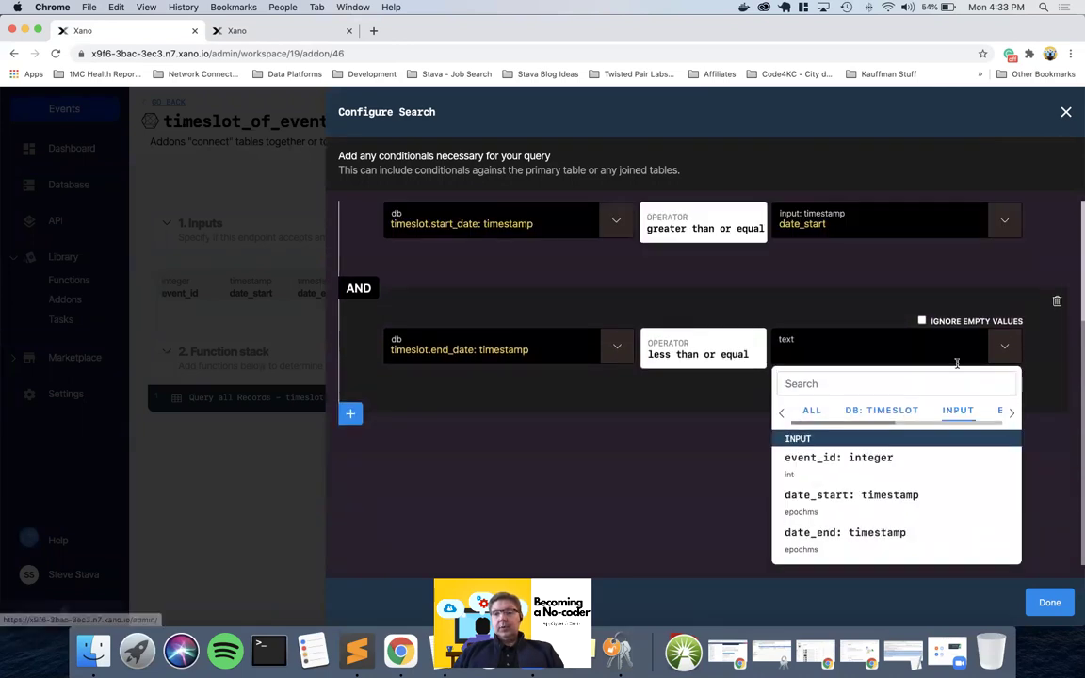
{"action": "left_click", "coordinate": [864, 533]}
{"action": "left_click", "coordinate": [1047, 604]}
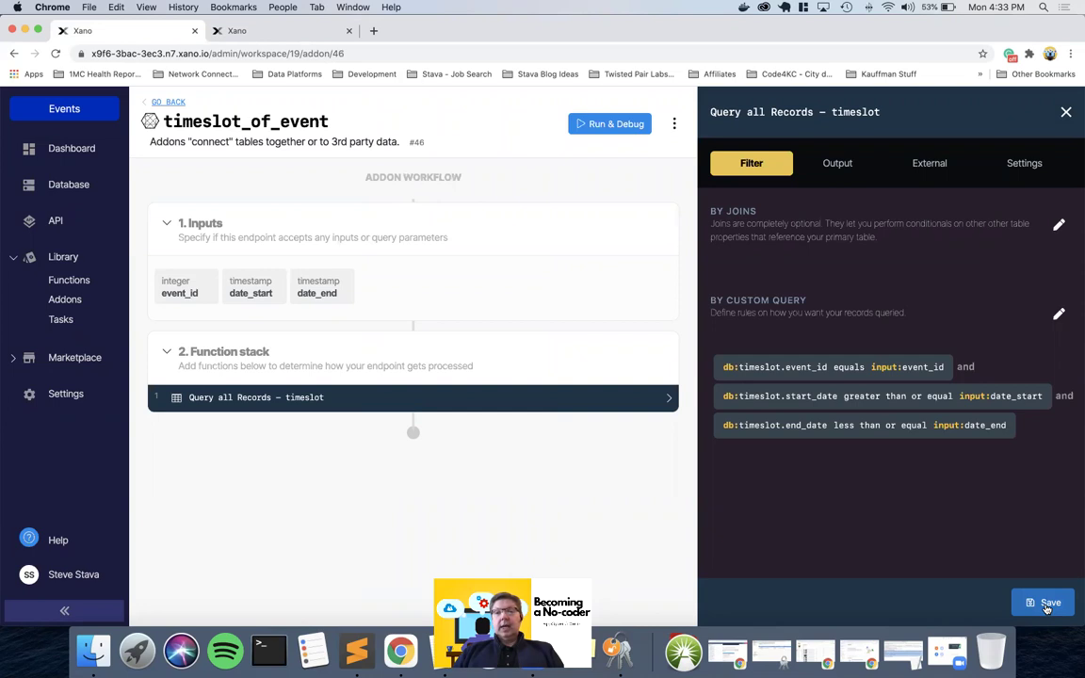
{"action": "left_click", "coordinate": [1045, 605]}
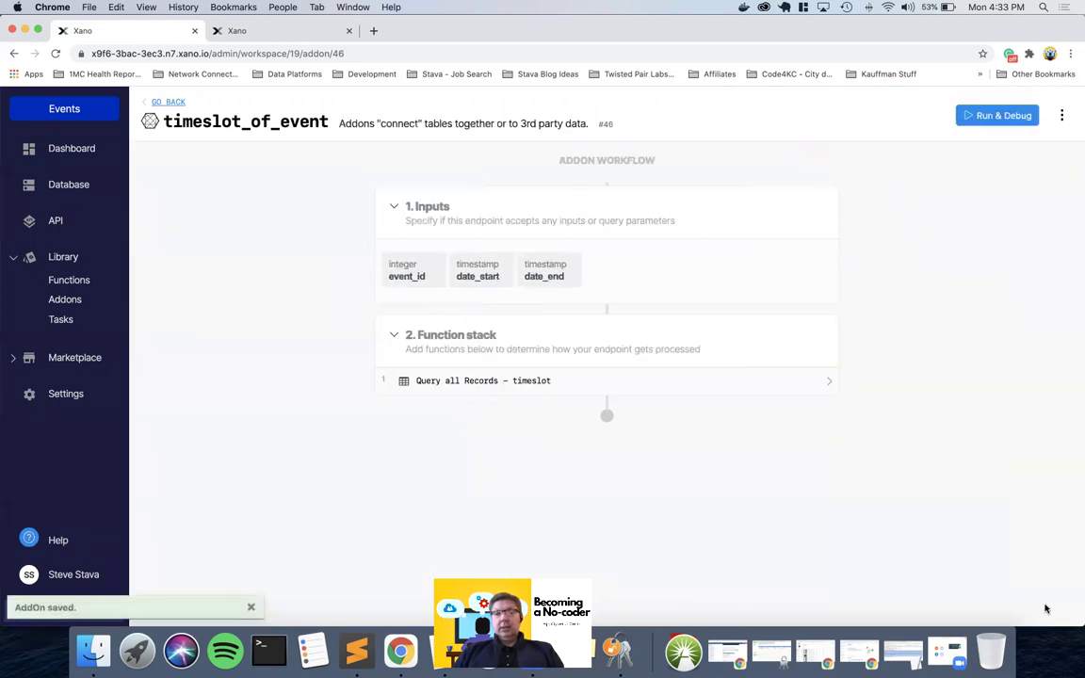
Open the GET /event endpoint, review its event query's filter and addon output, and save the query.
{"action": "left_click", "coordinate": [58, 222]}
{"action": "left_click", "coordinate": [352, 250]}
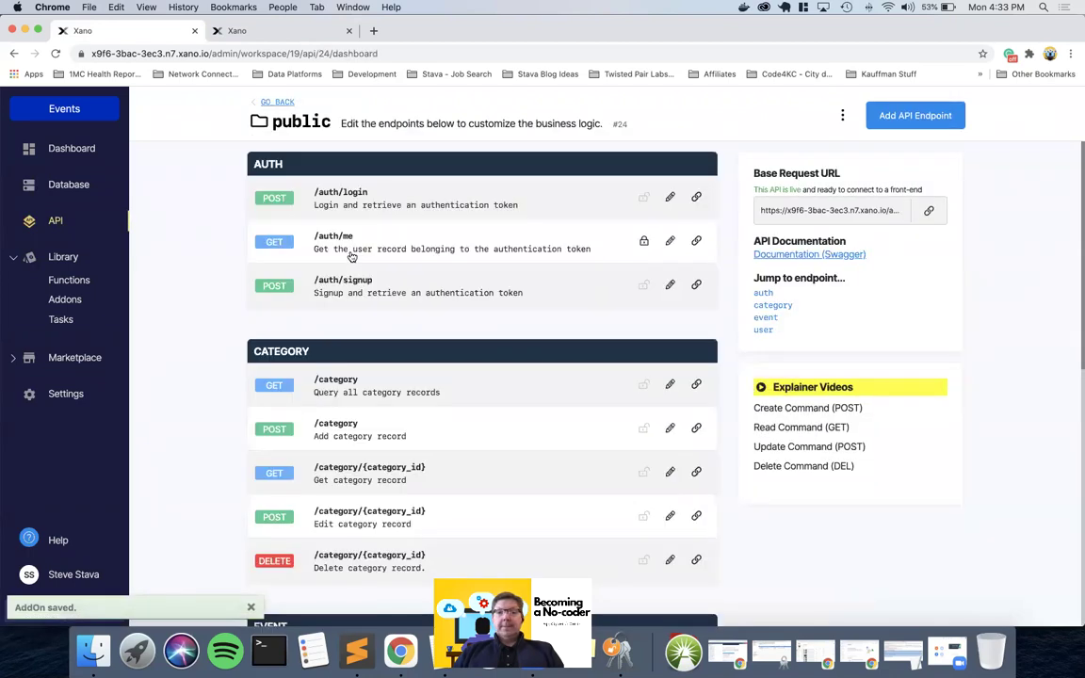
{"action": "scroll", "coordinate": [408, 325], "scroll_direction": "down", "scroll_amount": 1}
{"action": "scroll", "coordinate": [408, 325], "scroll_direction": "down", "scroll_amount": 5}
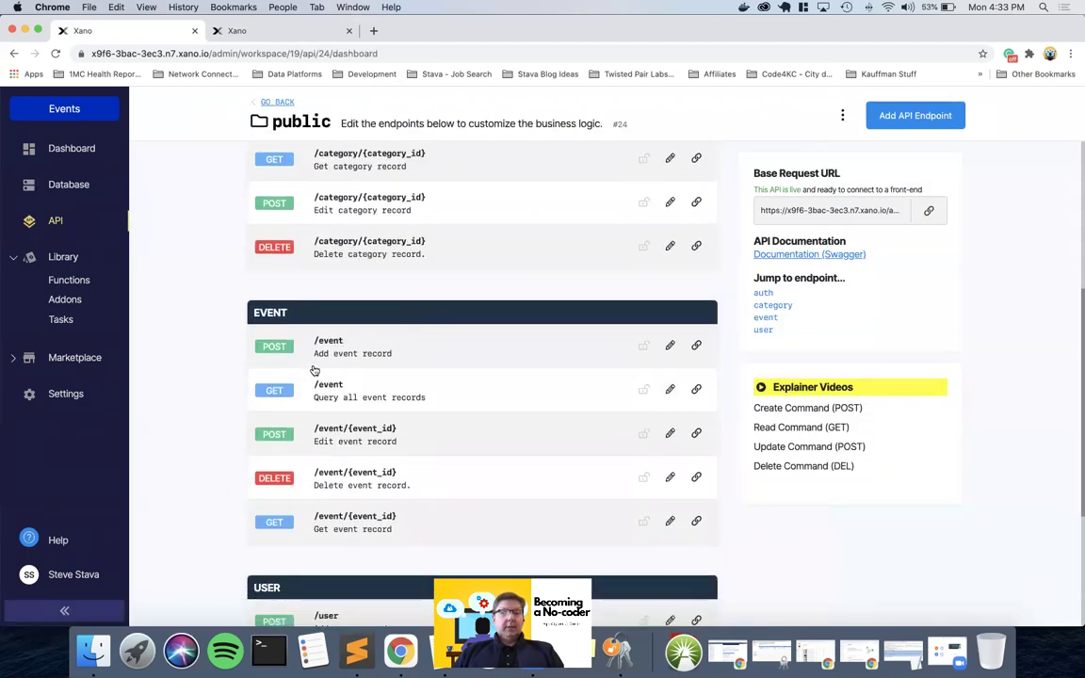
{"action": "left_click", "coordinate": [326, 395]}
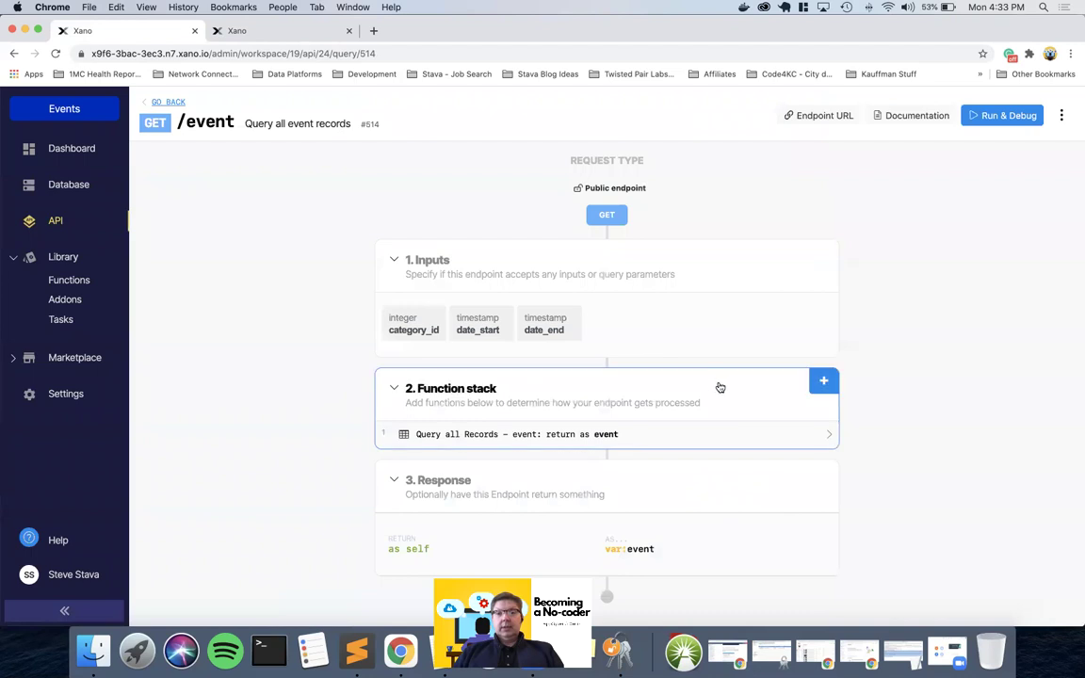
{"action": "left_click", "coordinate": [507, 433]}
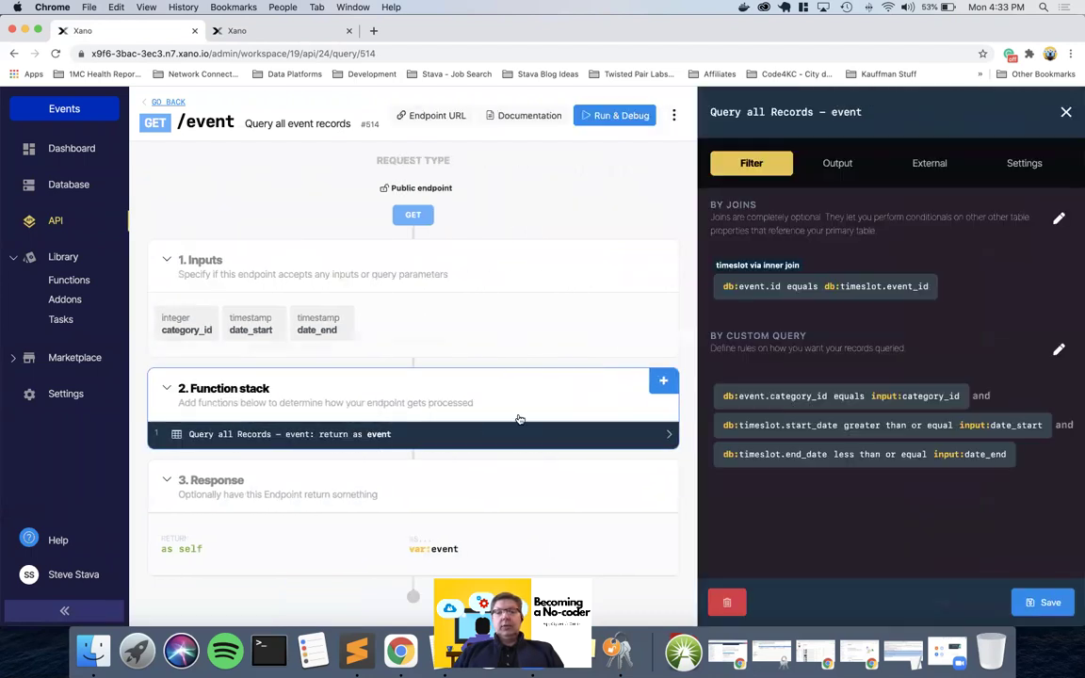
{"action": "left_click", "coordinate": [836, 163]}
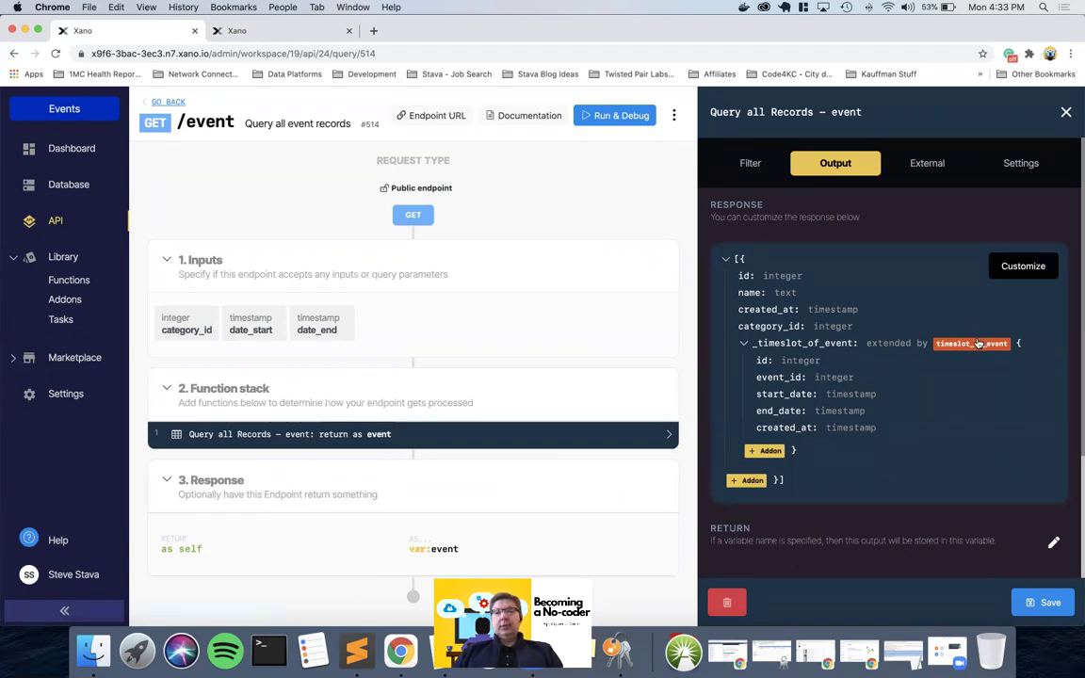
{"action": "left_click", "coordinate": [1041, 601]}
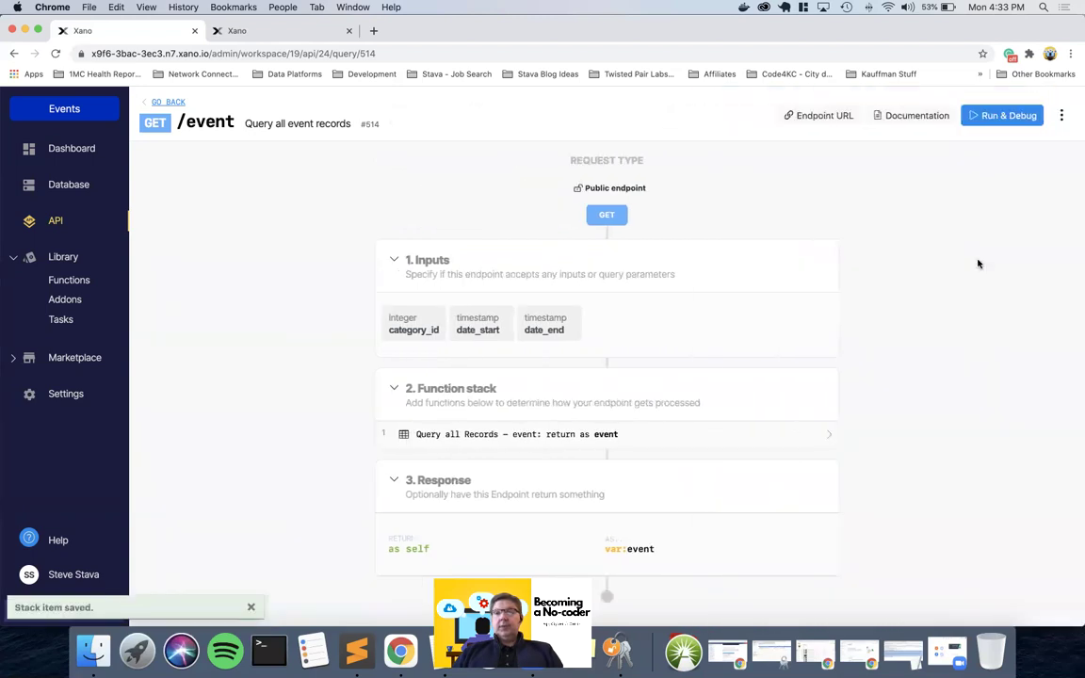
Debug the GET /event endpoint with category_id 1, date_start 2021-01-01 and date_end 2021-01-13.
{"action": "left_click", "coordinate": [1002, 115]}
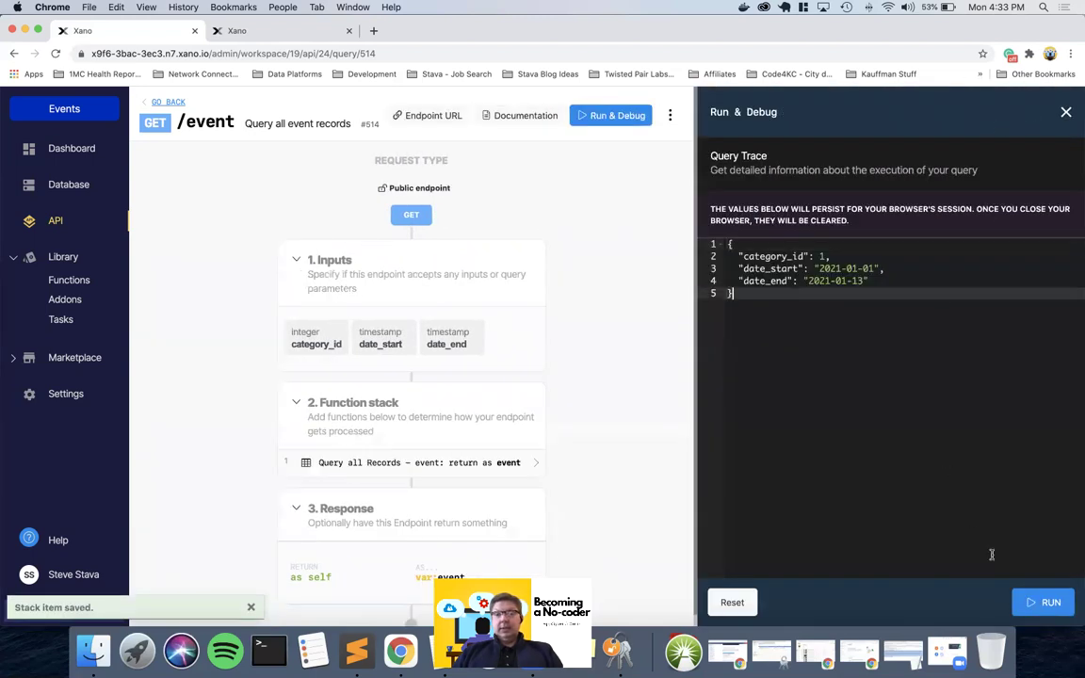
{"action": "left_click", "coordinate": [1043, 602]}
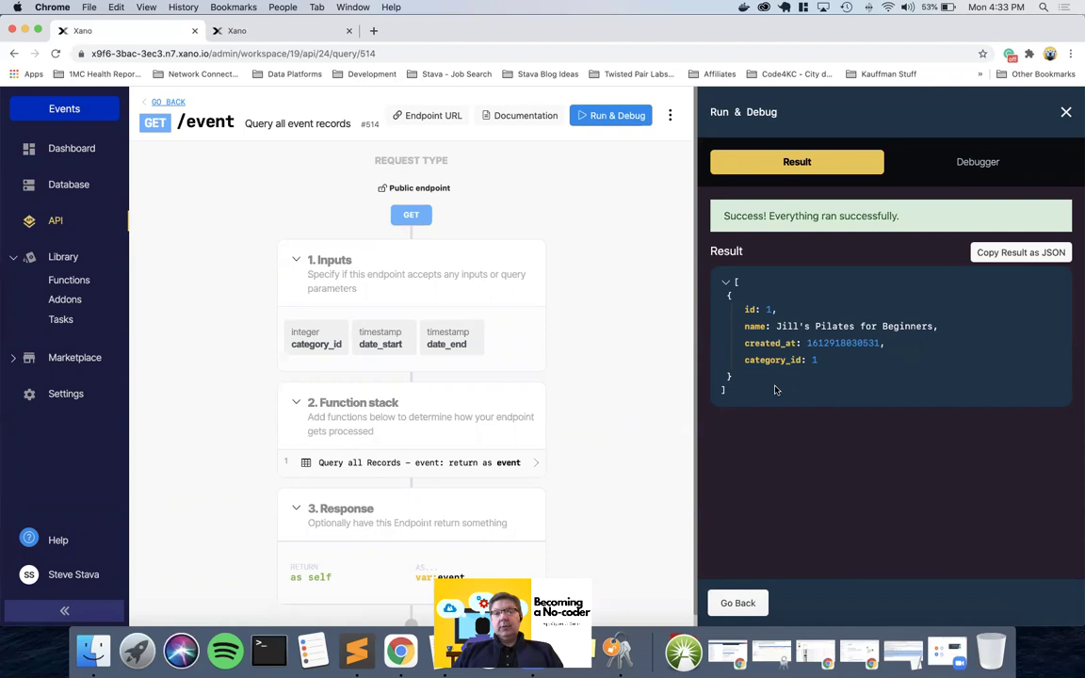
Debug the timeslot_of_event addon with event_id 1, date_start 2021-01-01 and date_end 2021-01-13.
{"action": "left_click", "coordinate": [66, 299]}
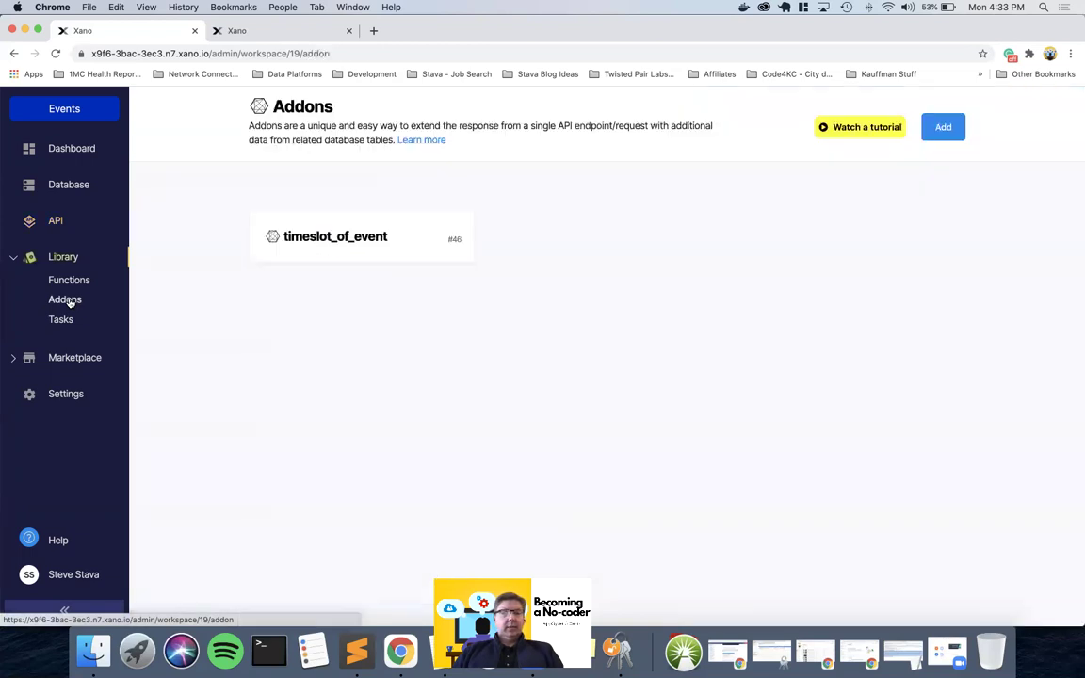
{"action": "left_click", "coordinate": [336, 237]}
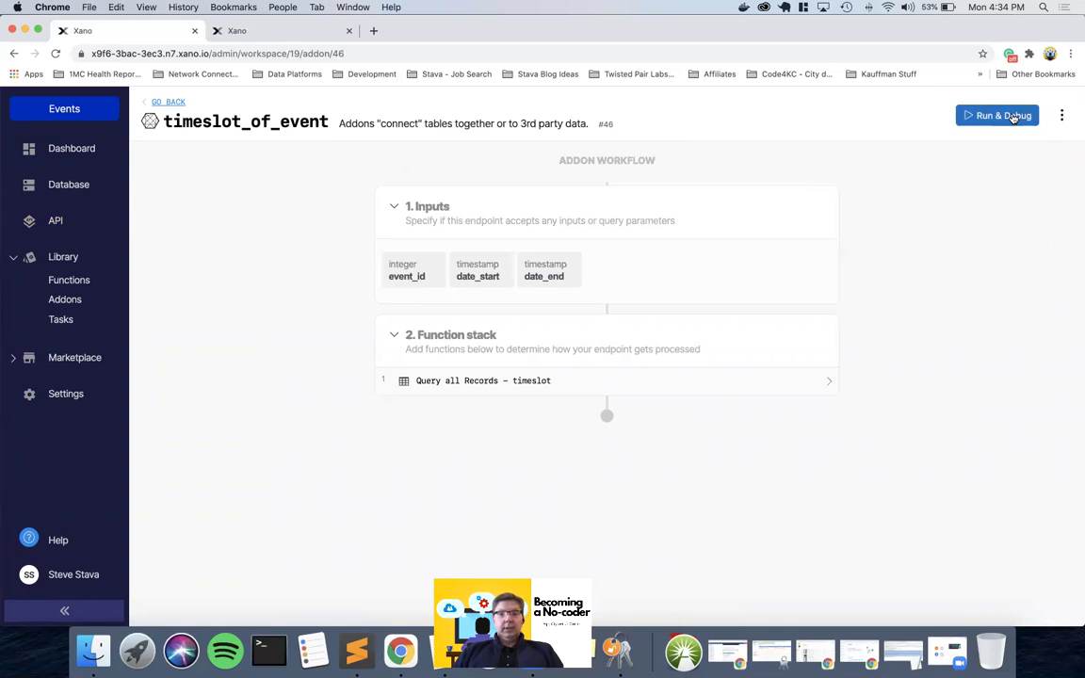
{"action": "left_click", "coordinate": [1002, 116]}
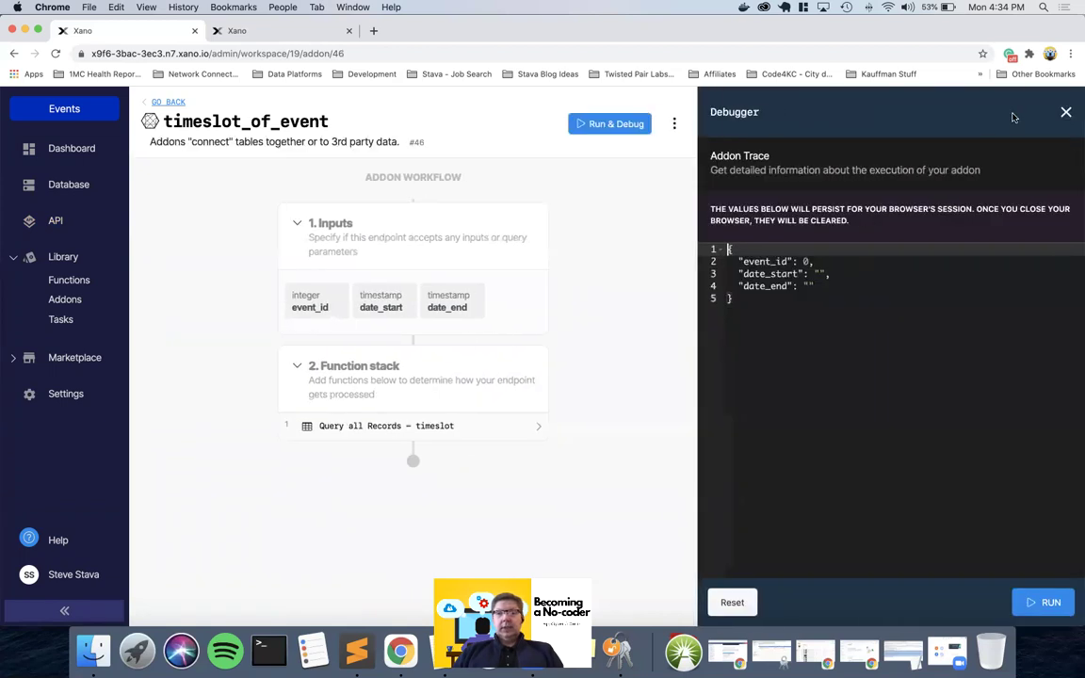
{"action": "left_click", "coordinate": [819, 273]}
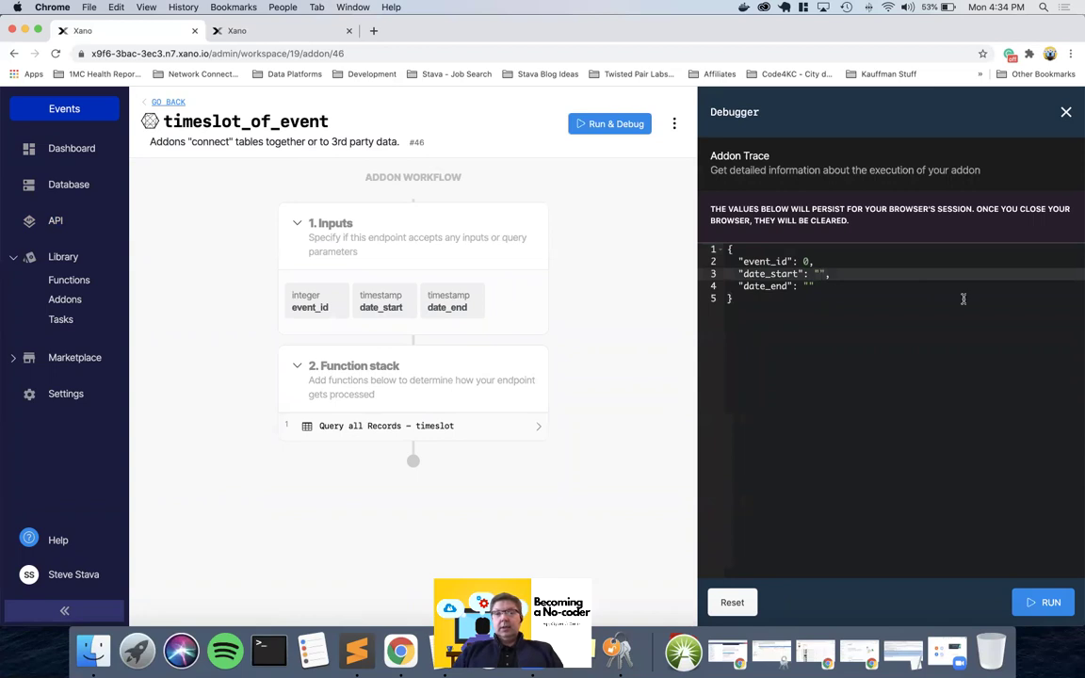
{"action": "type", "text": "202"}
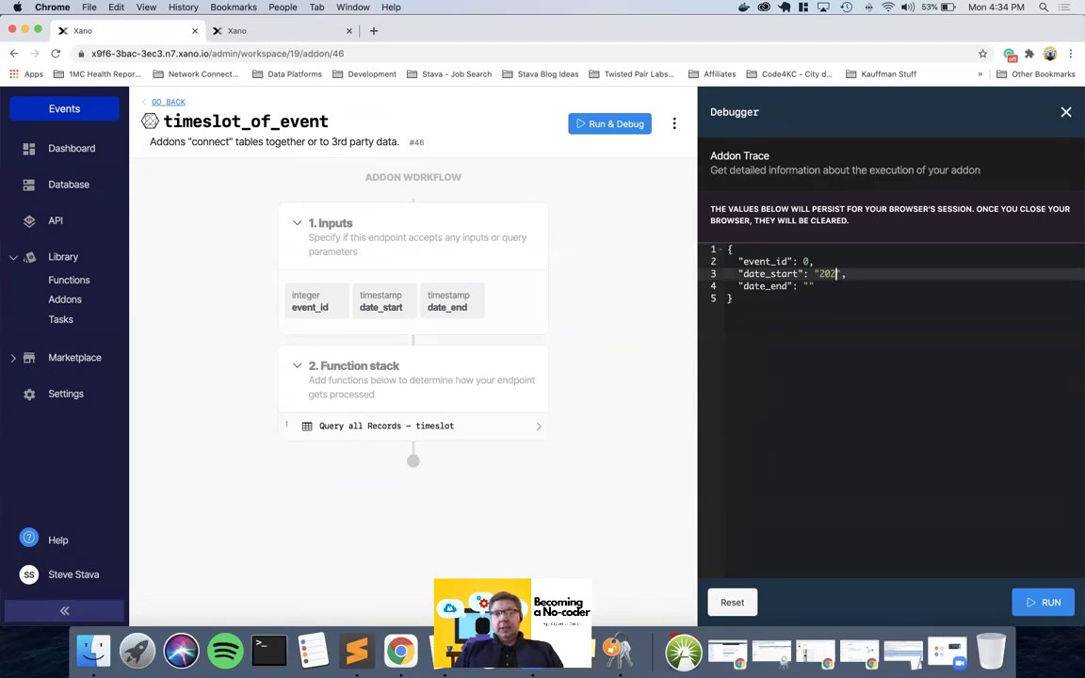
{"action": "type", "text": "1-01-01"}
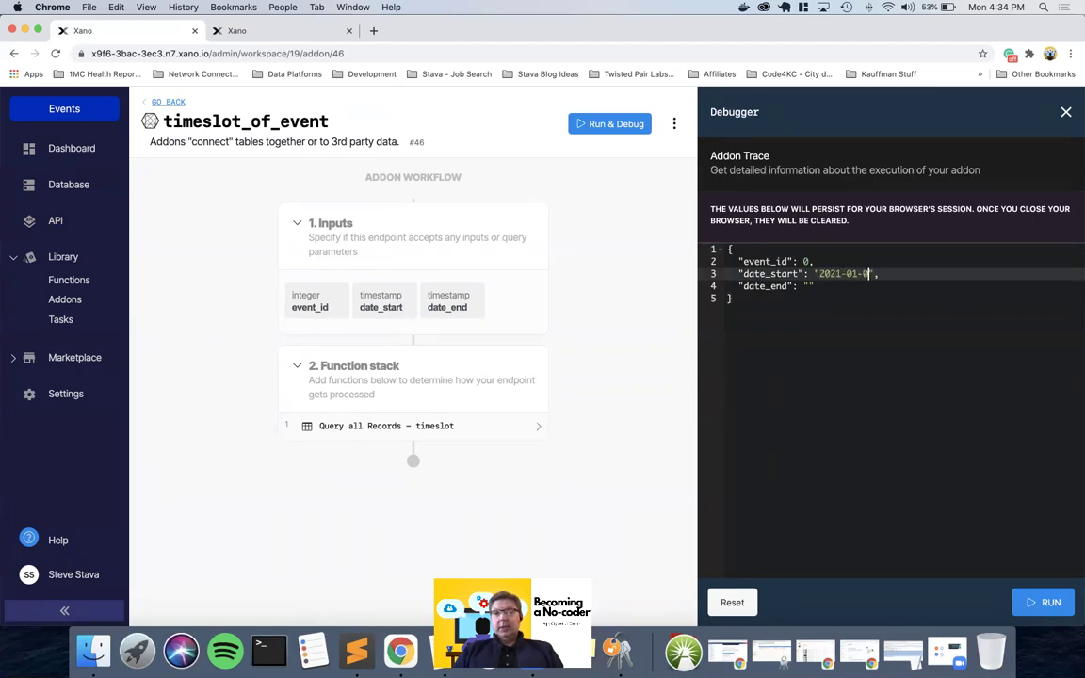
{"action": "left_click", "coordinate": [807, 285]}
{"action": "type", "text": "2021-01-13"}
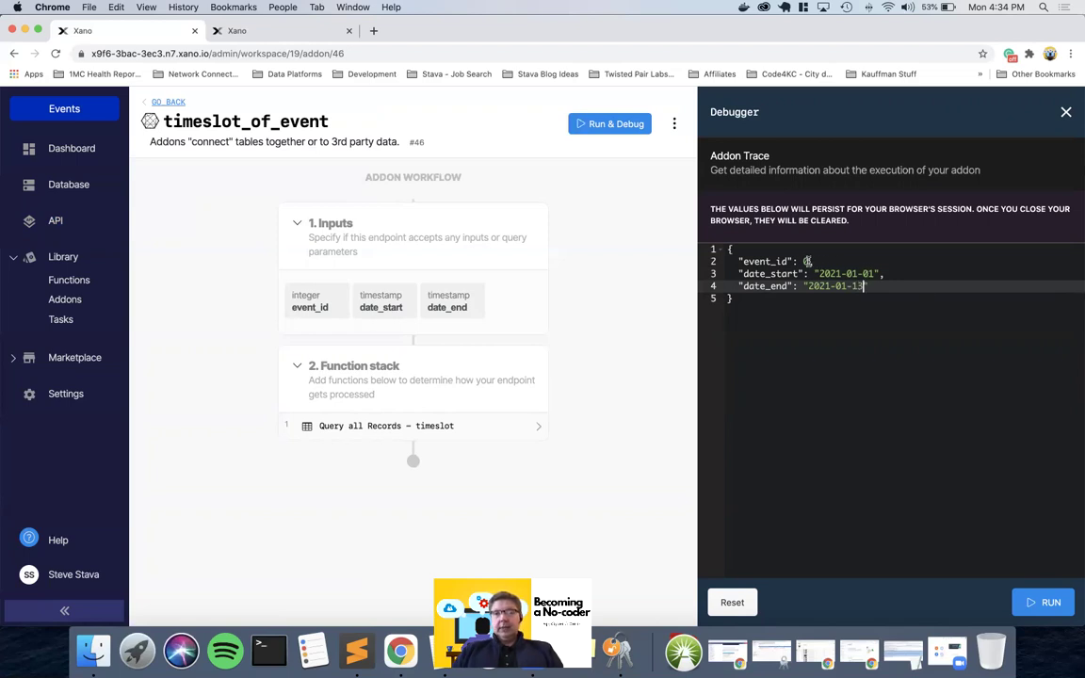
{"action": "left_click_drag", "start_coordinate": [815, 260], "coordinate": [804, 261]}
{"action": "key", "text": "BackSpace"}
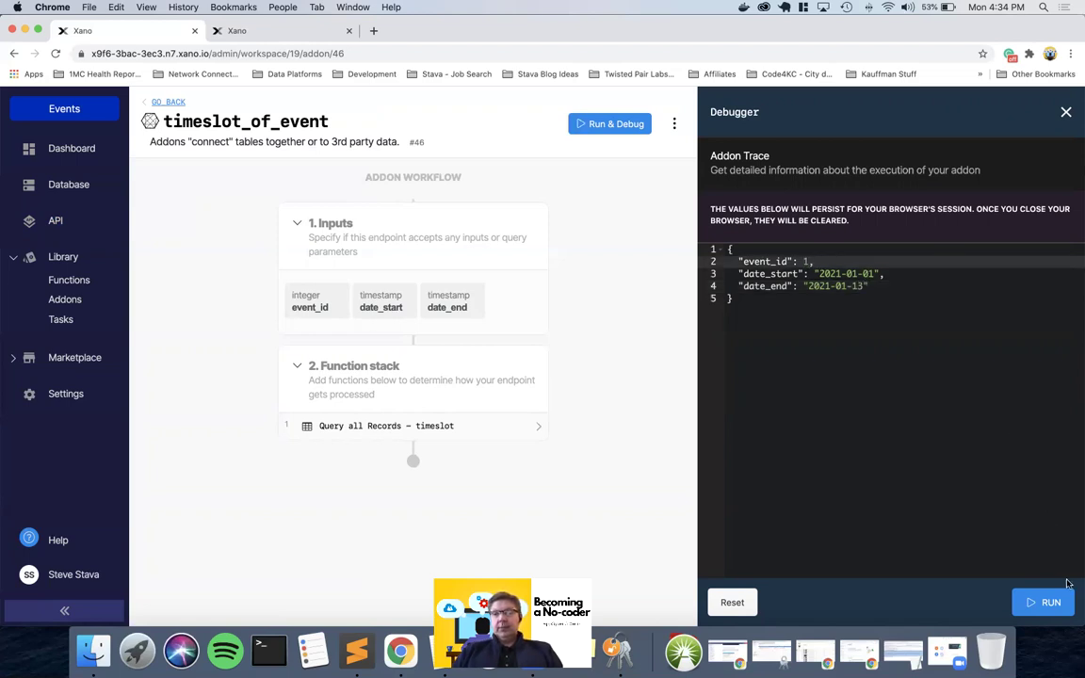
{"action": "left_click", "coordinate": [1043, 602]}
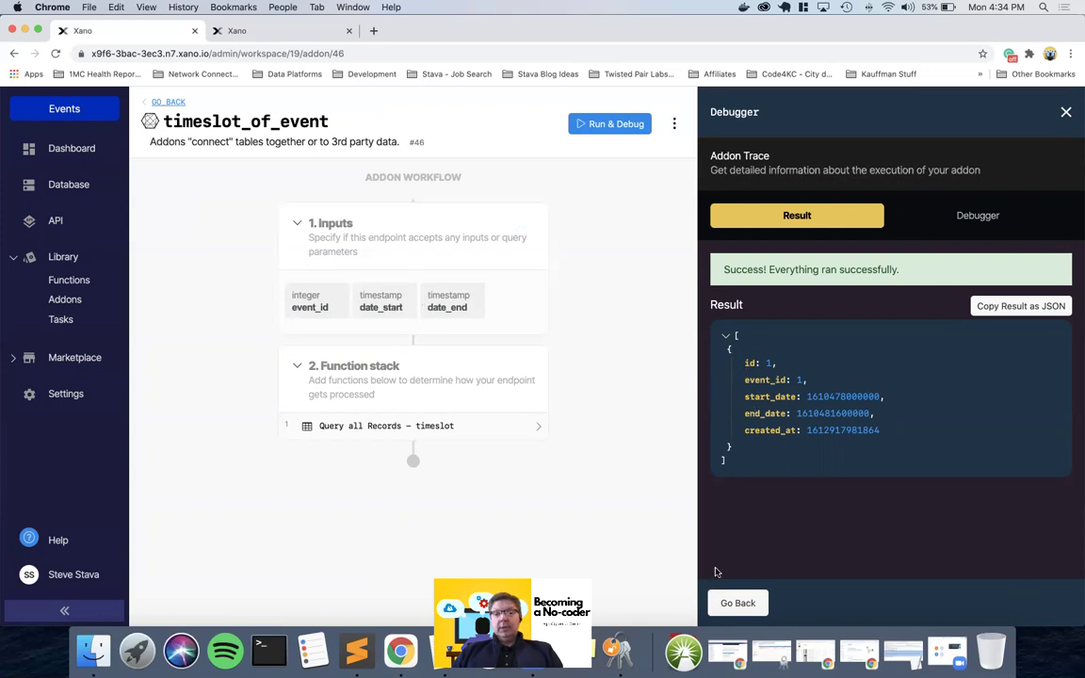
Set date_end to 2021-01-15 in the addon's debug values and run it again.
{"action": "left_click", "coordinate": [726, 605]}
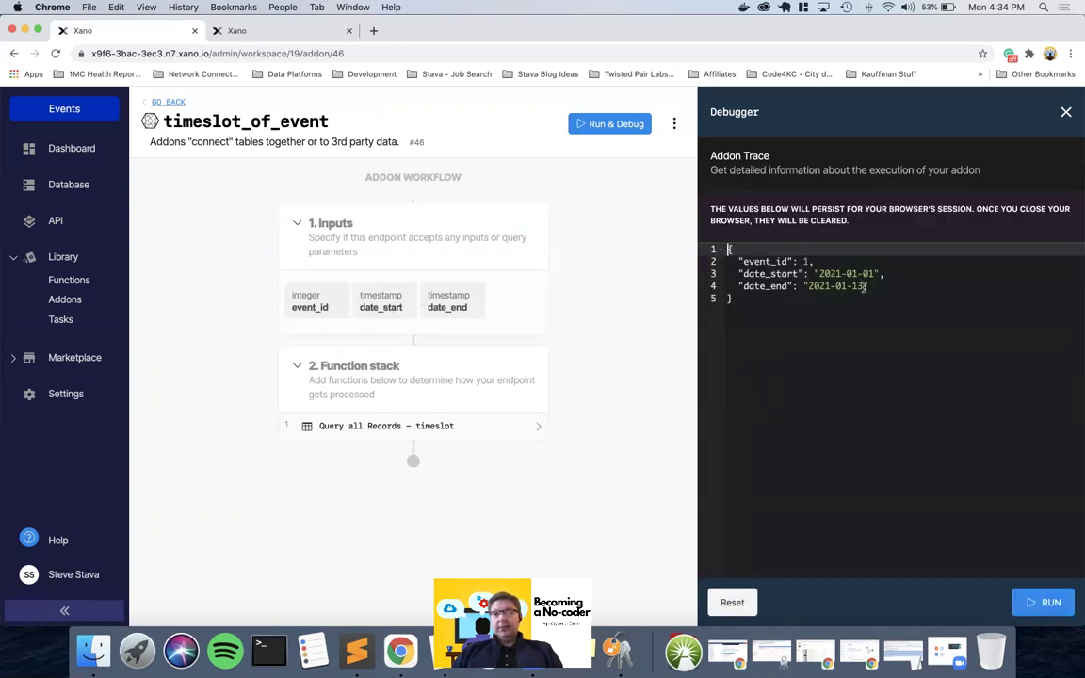
{"action": "left_click", "coordinate": [901, 287]}
{"action": "key", "text": "BackSpace"}
{"action": "type", "text": "5"}
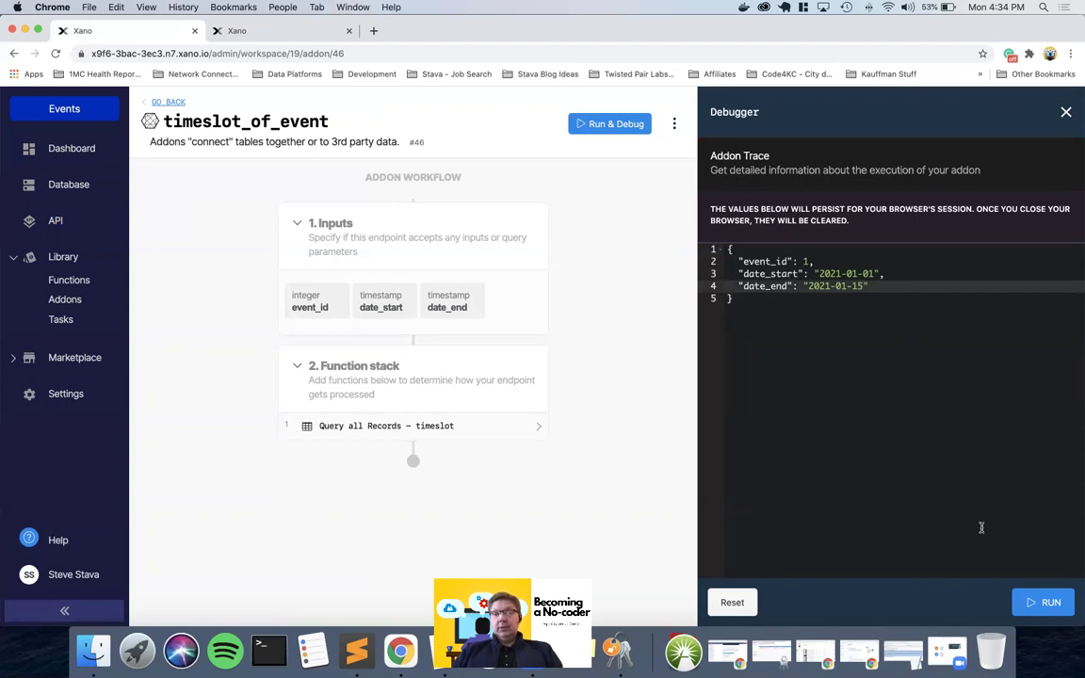
{"action": "left_click", "coordinate": [1044, 604]}
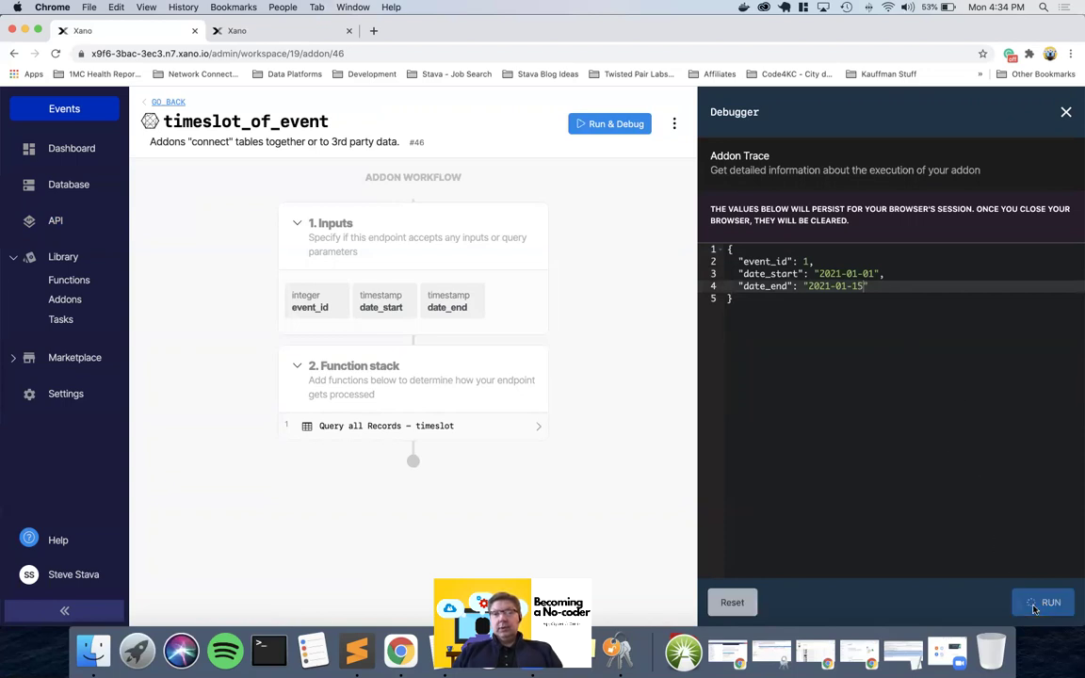
Set event_id to 2 in the debug values and rerun the addon.
{"action": "left_click", "coordinate": [727, 602]}
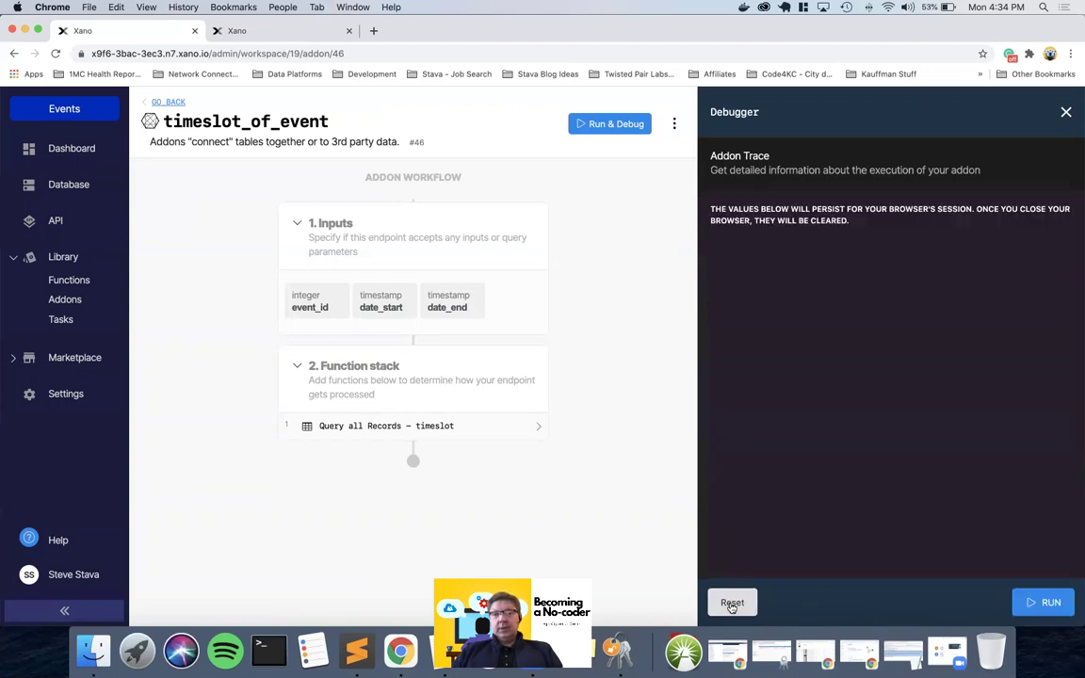
{"action": "left_click", "coordinate": [807, 262]}
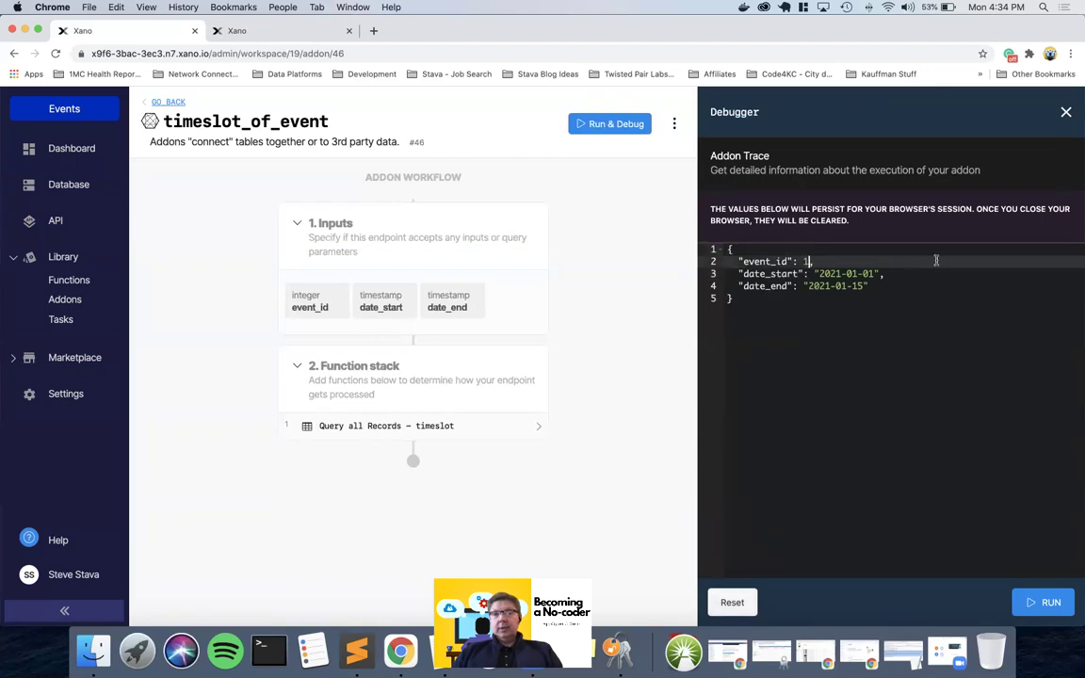
{"action": "key", "text": "BackSpace"}
{"action": "type", "text": "2"}
{"action": "left_click", "coordinate": [1042, 601]}
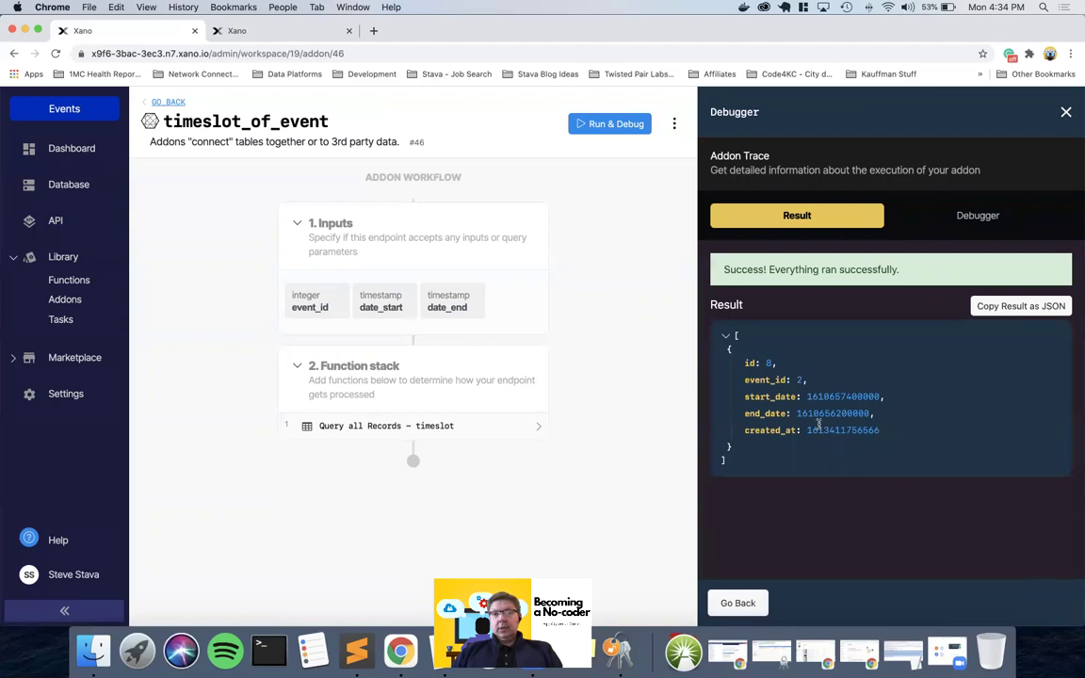
Run the addon's debugger once more for event_id 2 and close it.
{"action": "left_click", "coordinate": [738, 603]}
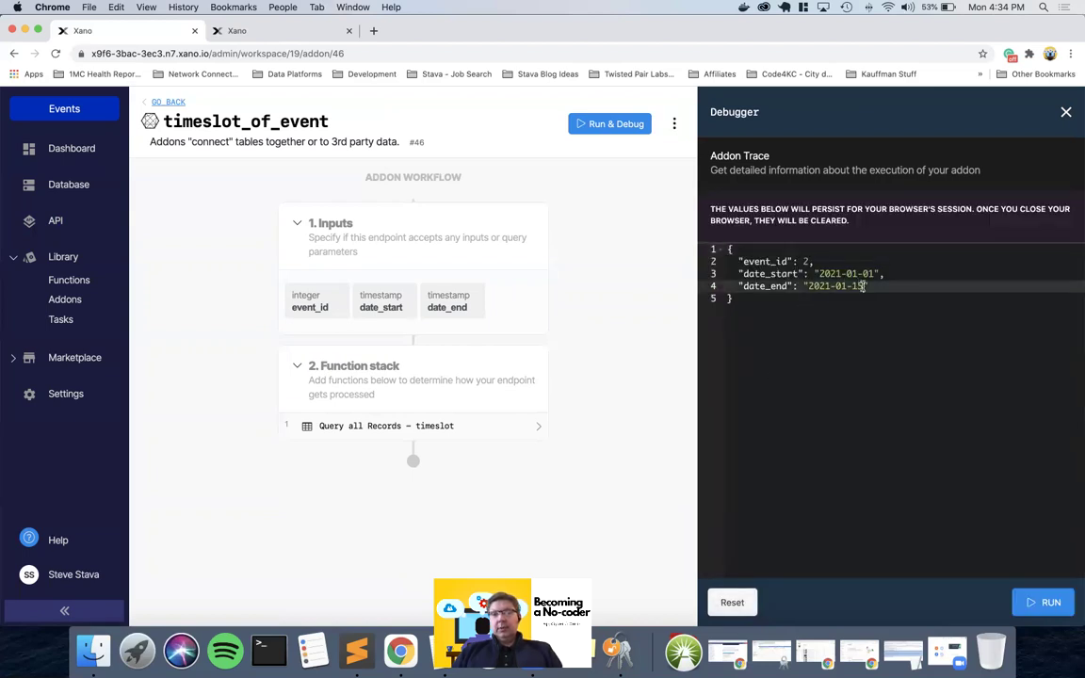
{"action": "left_click", "coordinate": [1041, 602]}
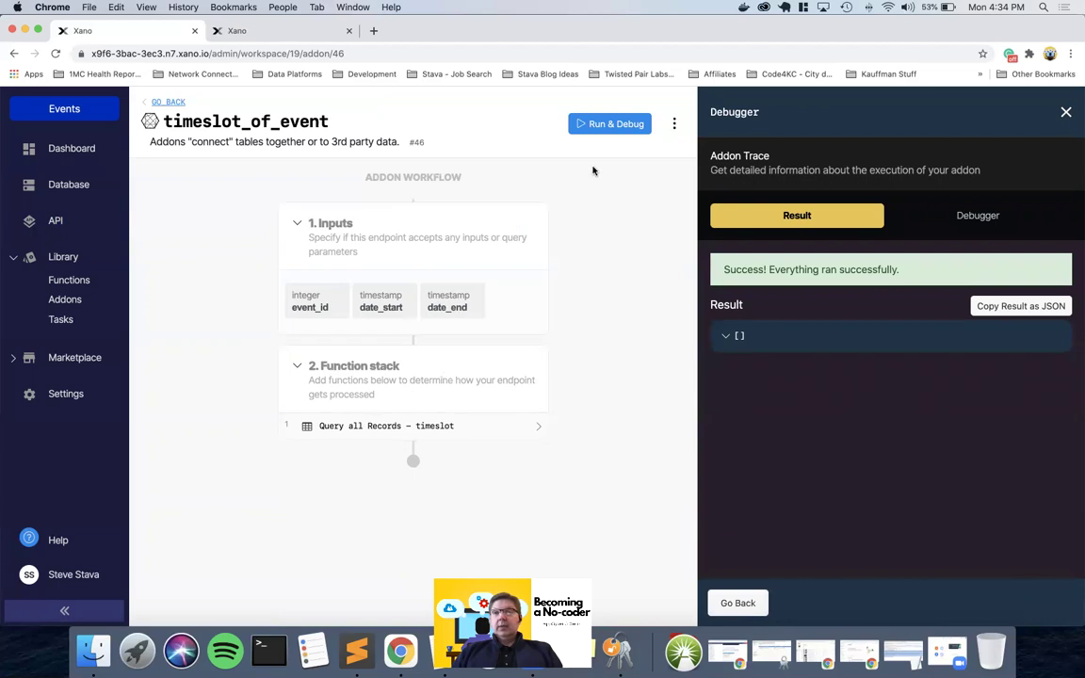
{"action": "left_click", "coordinate": [1066, 113]}
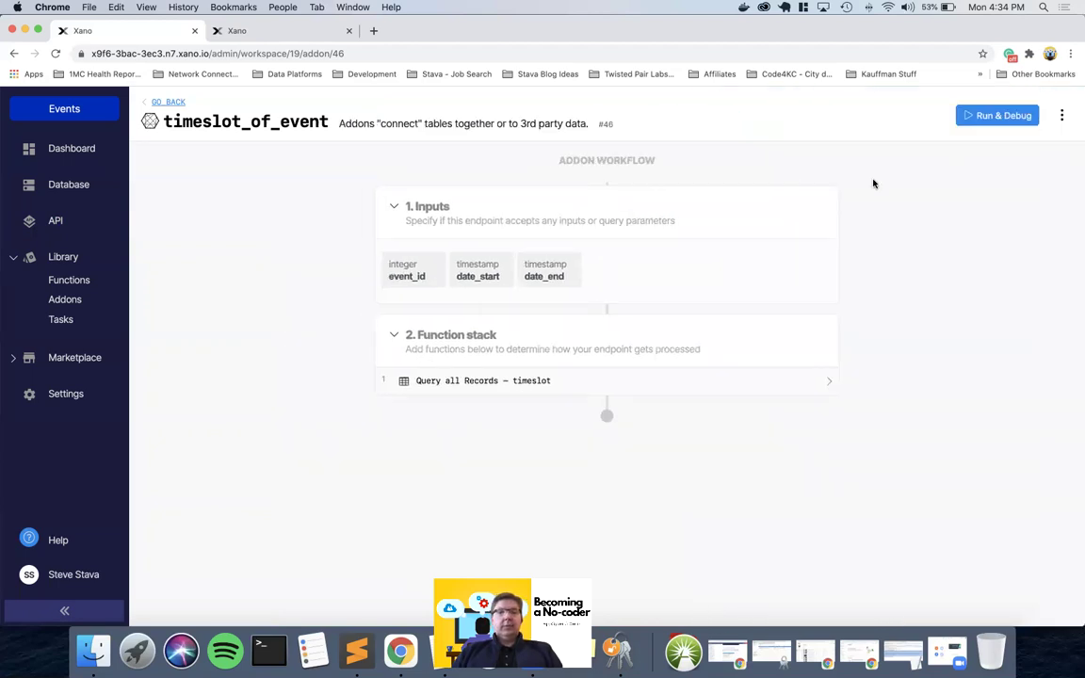
Open the GET /event endpoint in the public API group and copy its endpoint URL.
{"action": "left_click", "coordinate": [56, 223]}
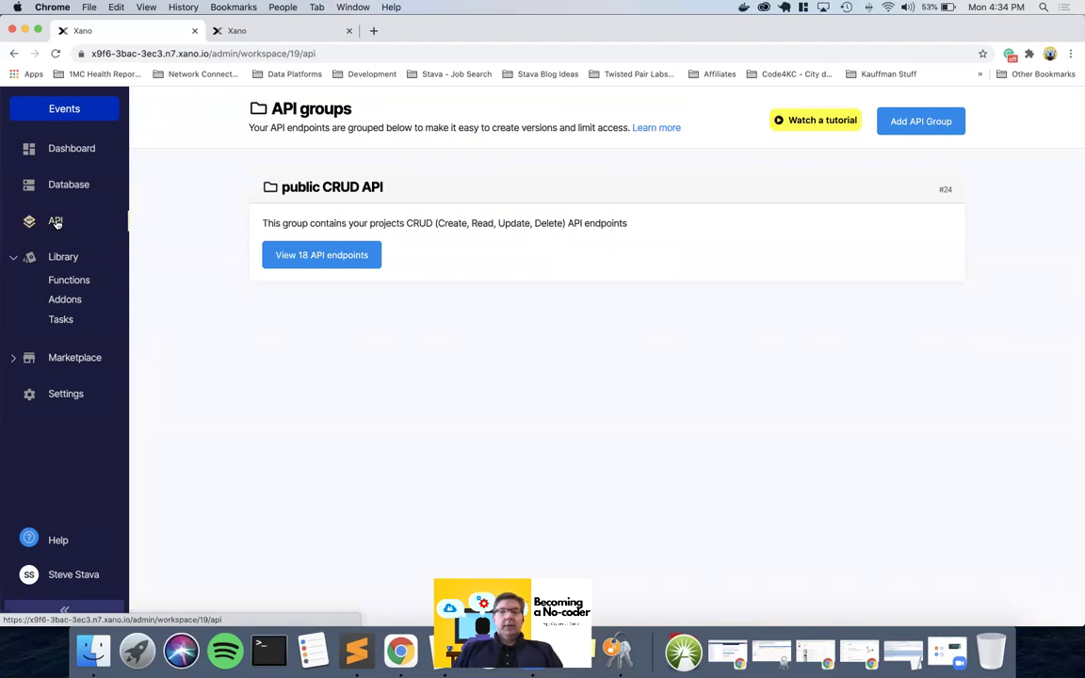
{"action": "left_click", "coordinate": [314, 254]}
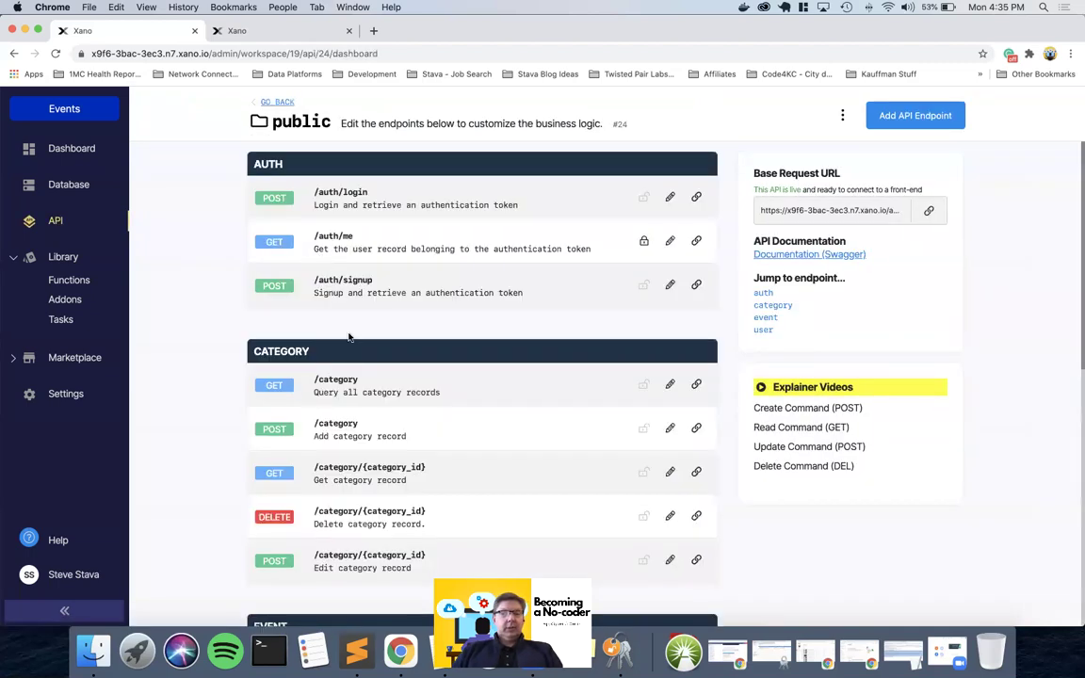
{"action": "scroll", "coordinate": [357, 376], "scroll_direction": "down", "scroll_amount": 5}
{"action": "left_click", "coordinate": [336, 406]}
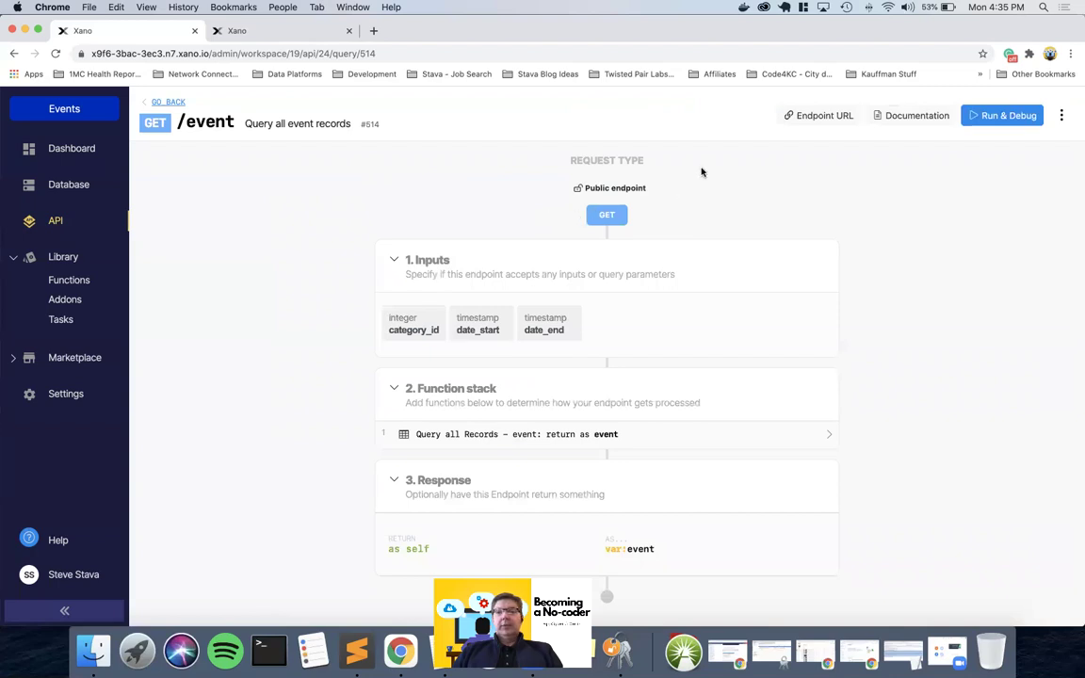
{"action": "left_click", "coordinate": [818, 115]}
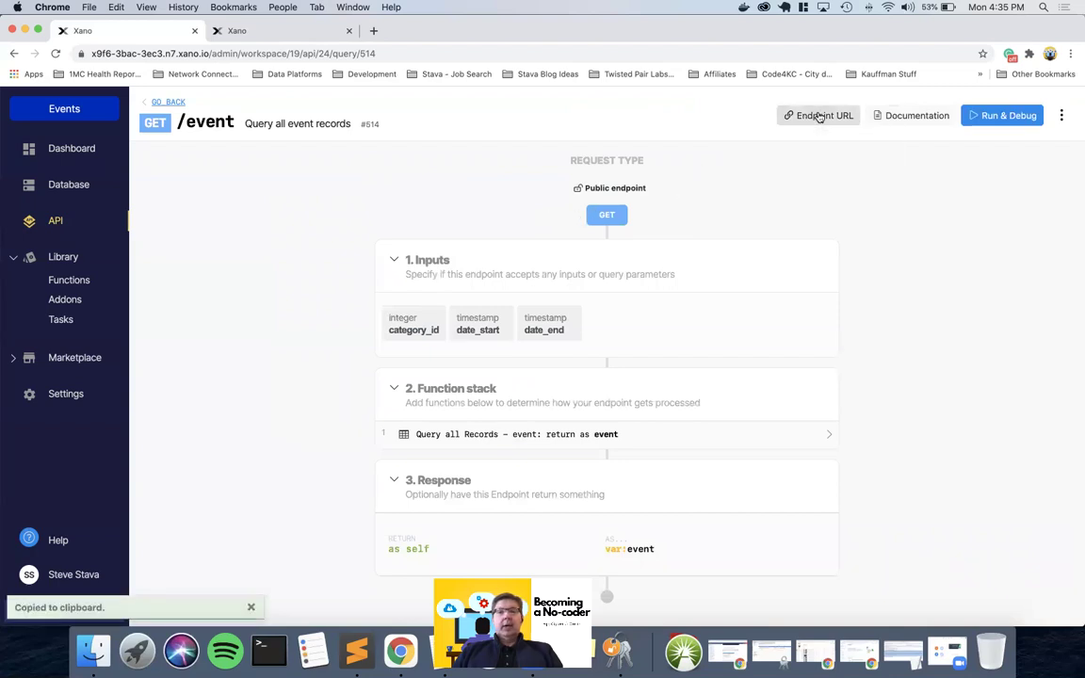
Enter the copied endpoint URL as the address of a new browser tab and append the query parameter category_id=1.
{"action": "left_click", "coordinate": [373, 32]}
{"action": "left_click", "coordinate": [373, 54]}
{"action": "key", "text": "super+v"}
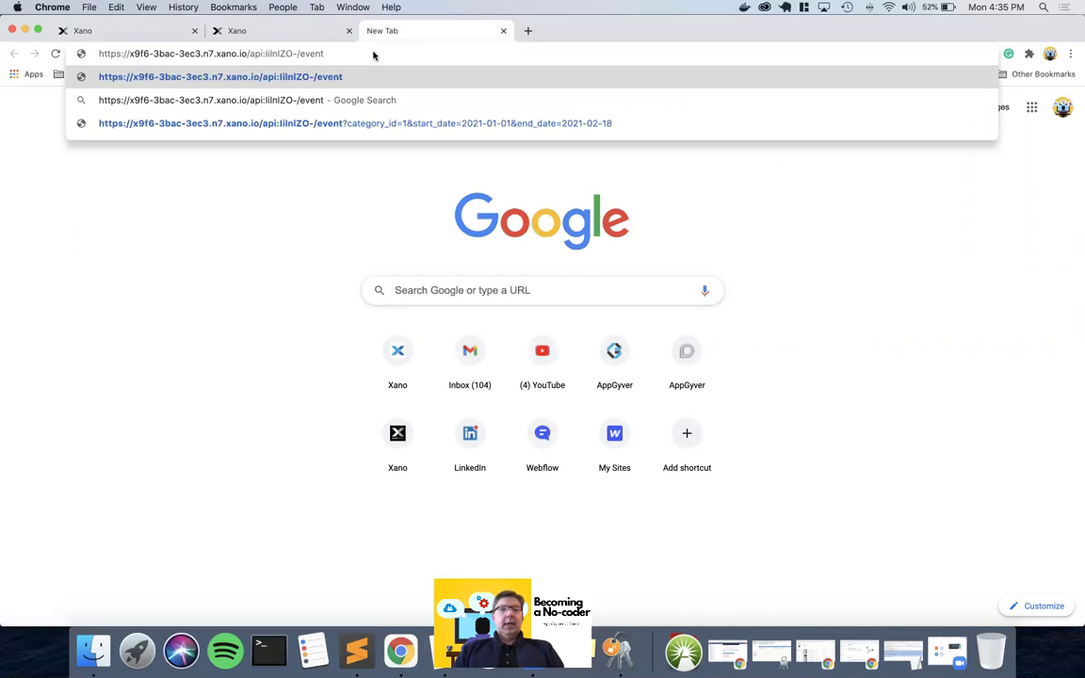
{"action": "type", "text": "?"}
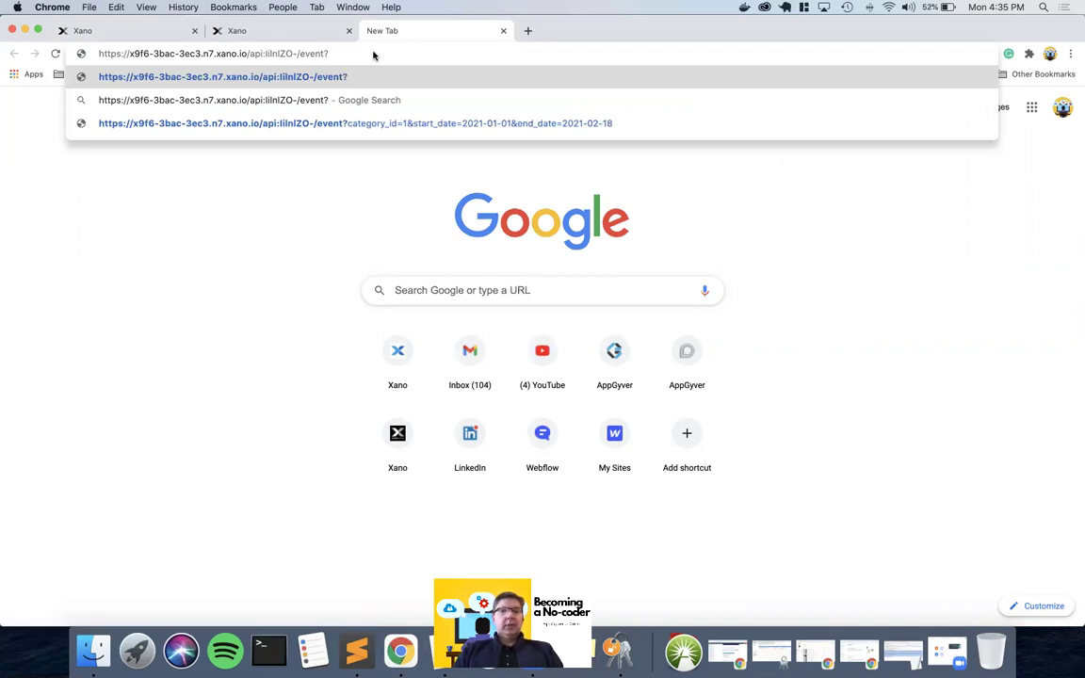
{"action": "type", "text": "category_"}
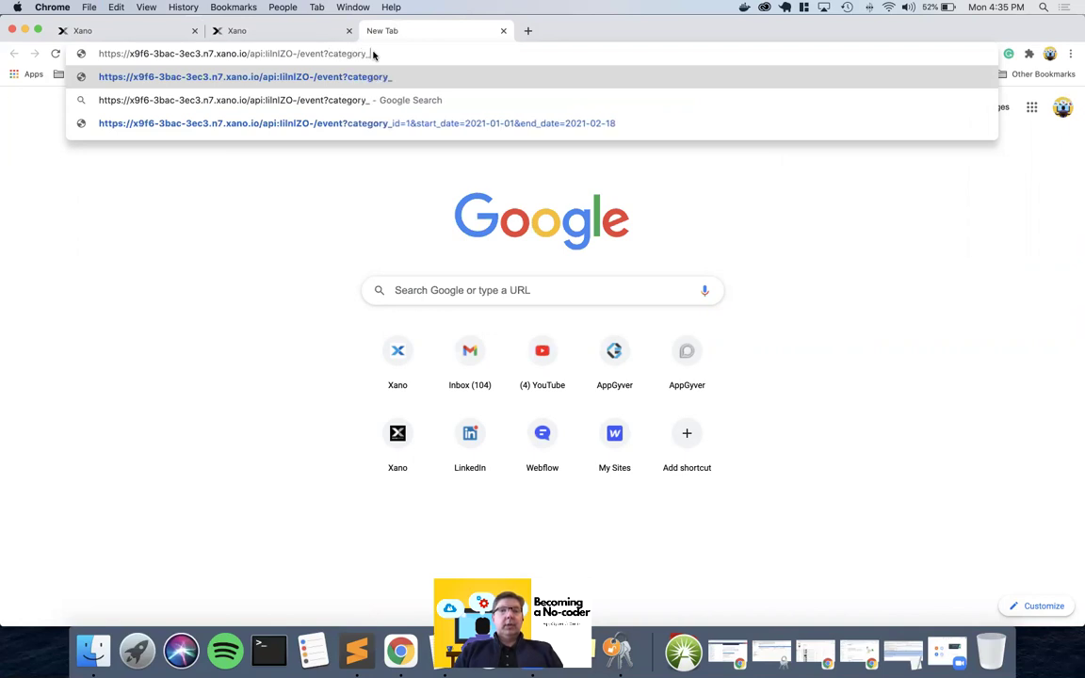
{"action": "type", "text": "id=1&"}
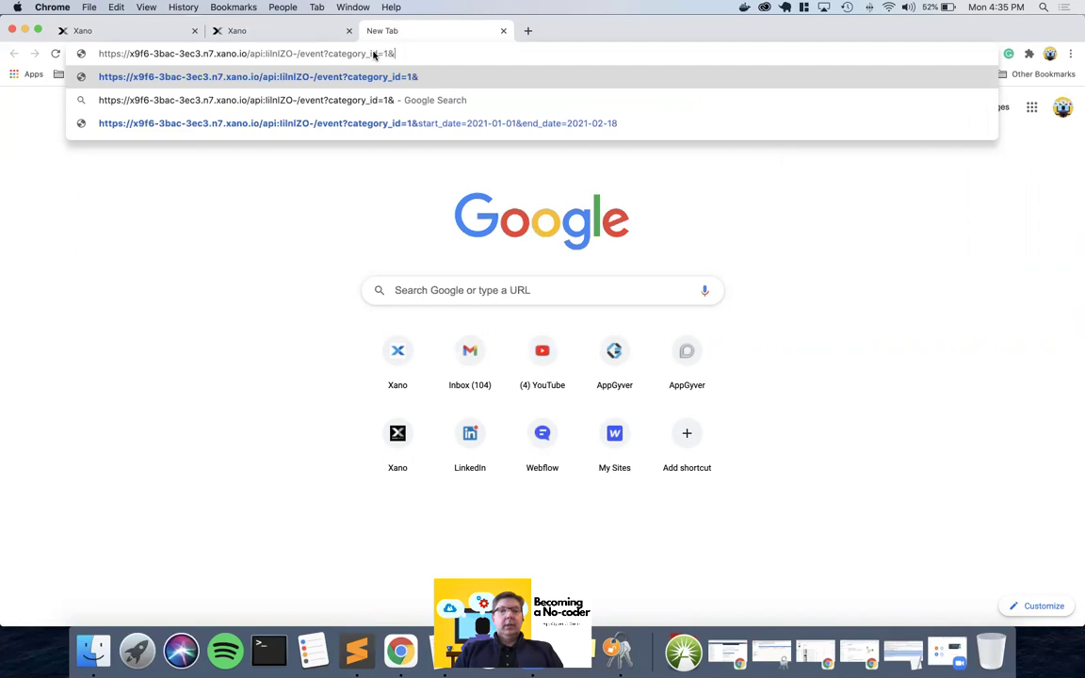
Add the parameters date_start=2021-01-01 and date_end=2021-01-13 to the request URL.
{"action": "type", "text": "date"}
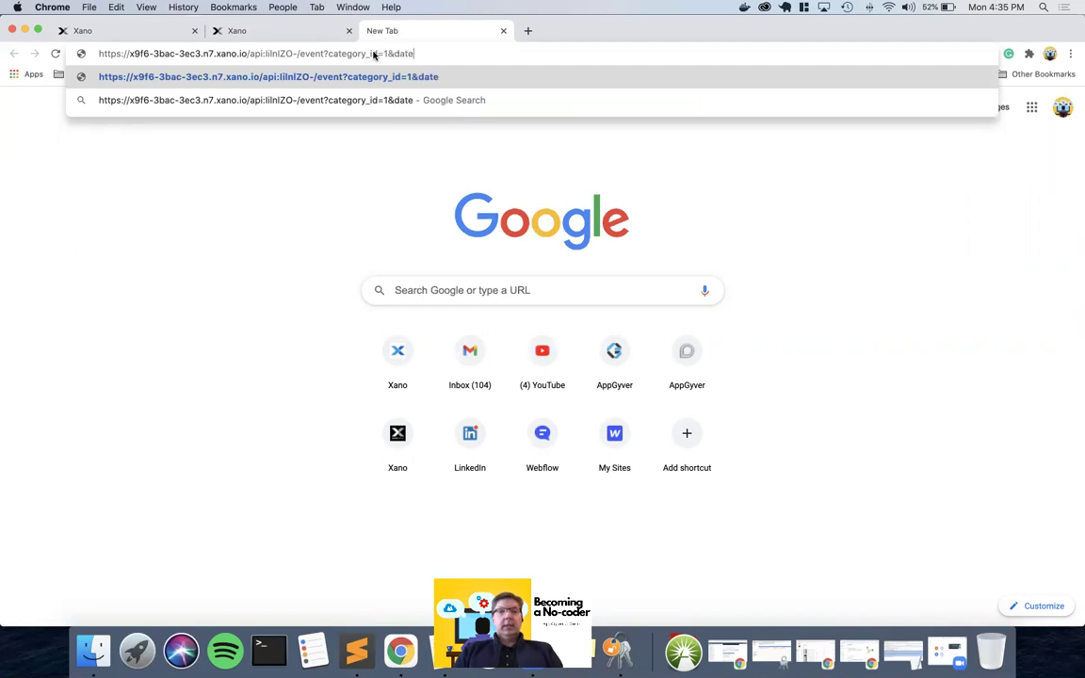
{"action": "type", "text": "_start=2021-010"}
{"action": "key", "text": "BackSpace"}
{"action": "type", "text": "-01&date_end="}
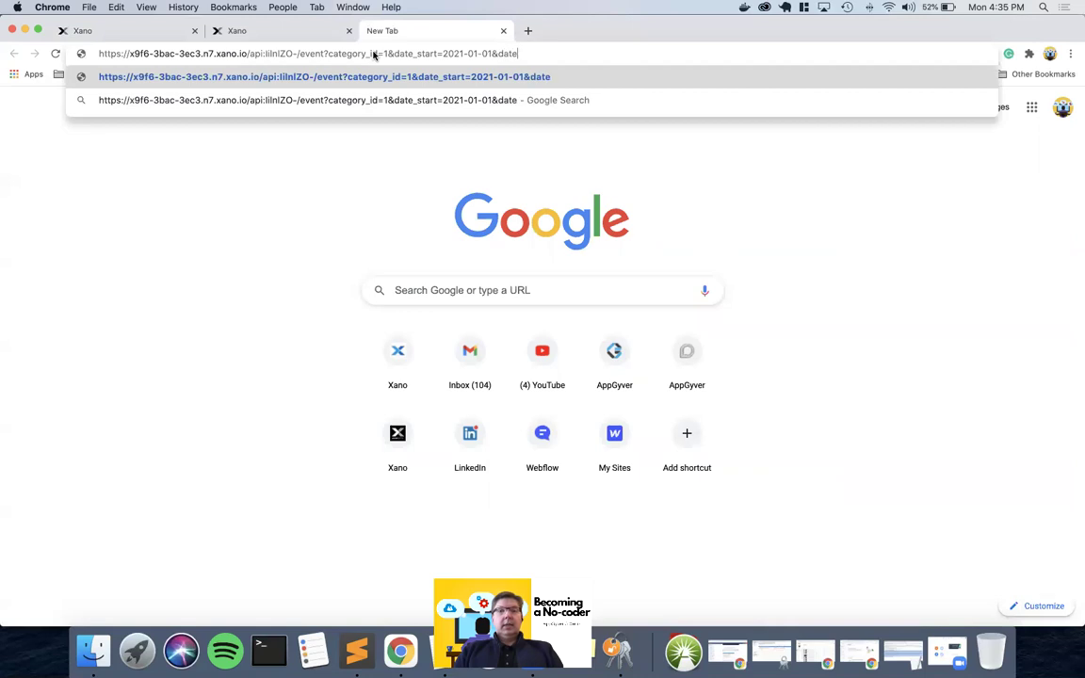
{"action": "type", "text": "2021"}
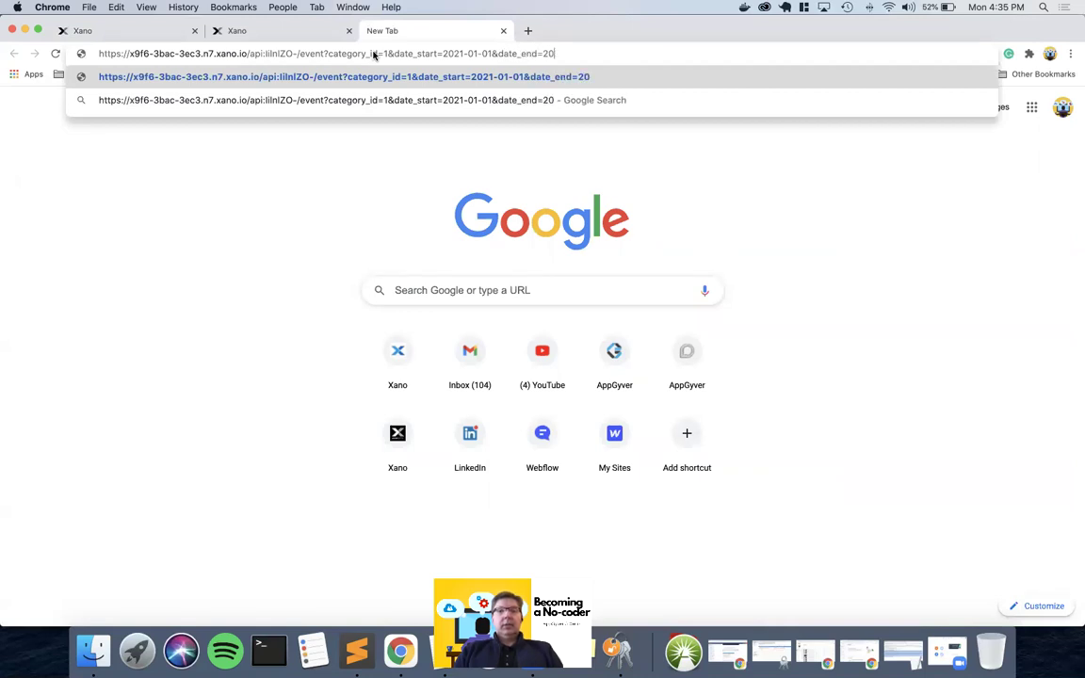
{"action": "type", "text": "="}
{"action": "key", "text": "BackSpace"}
{"action": "type", "text": "-01"}
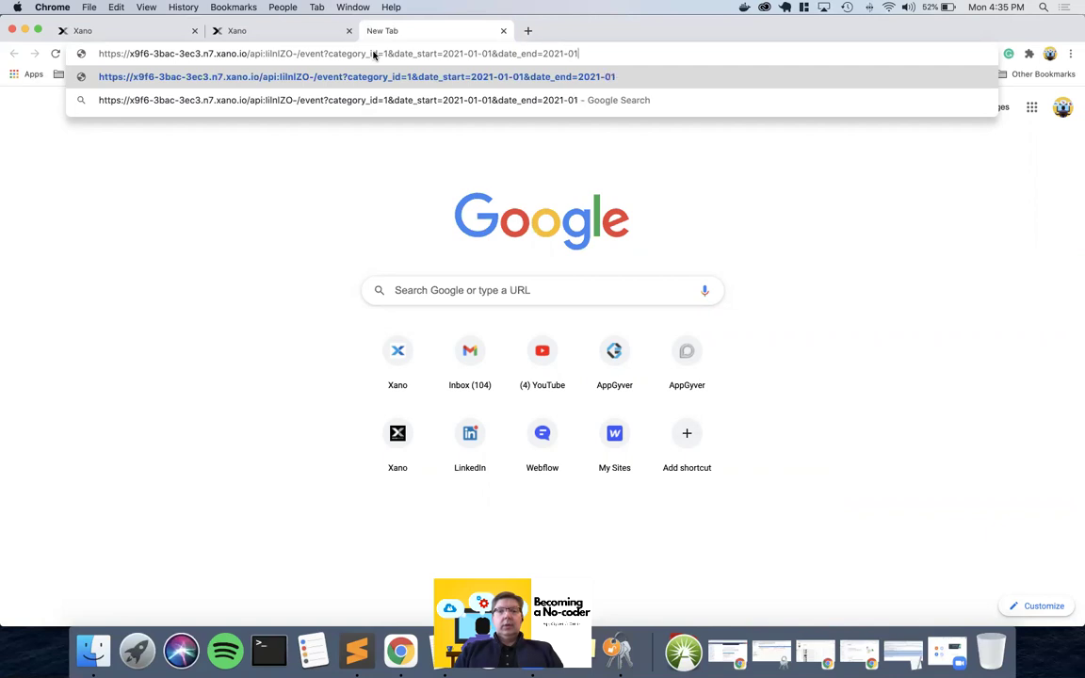
{"action": "type", "text": "-13"}
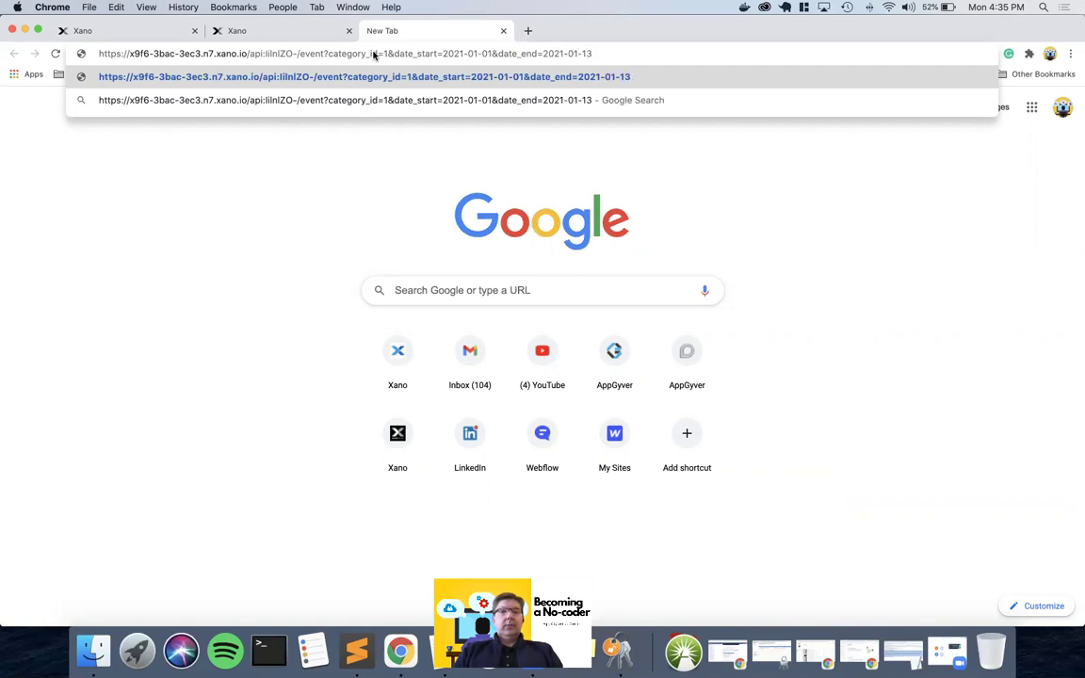
Copy the complete request URL and load it in the browser.
{"action": "key", "text": "super+a"}
{"action": "key", "text": "super+c"}
{"action": "key", "text": "Right"}
{"action": "key", "text": "Return"}
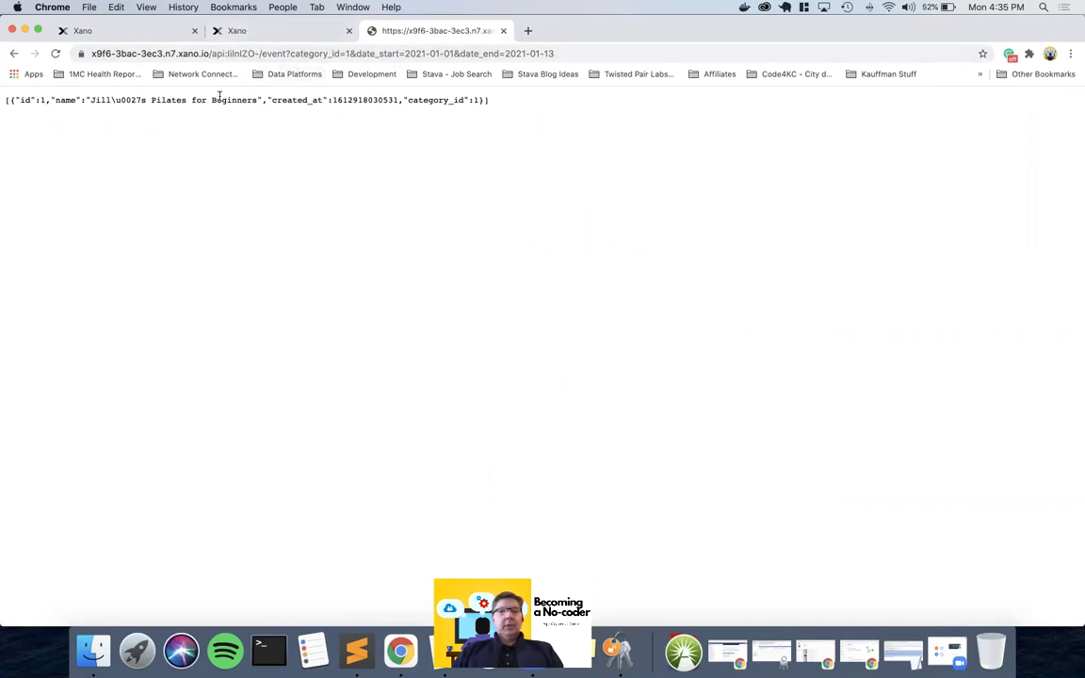
Check the timeslot table's records and open the GET /event endpoint's event query to review its filter.
{"action": "left_click", "coordinate": [227, 34]}
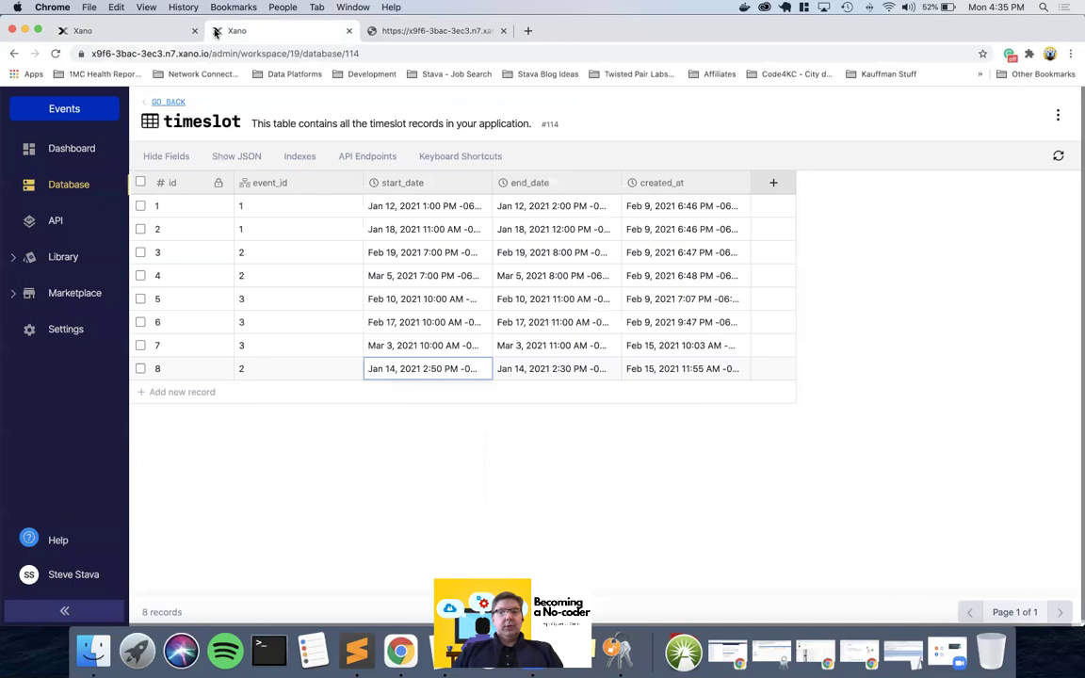
{"action": "left_click", "coordinate": [145, 32]}
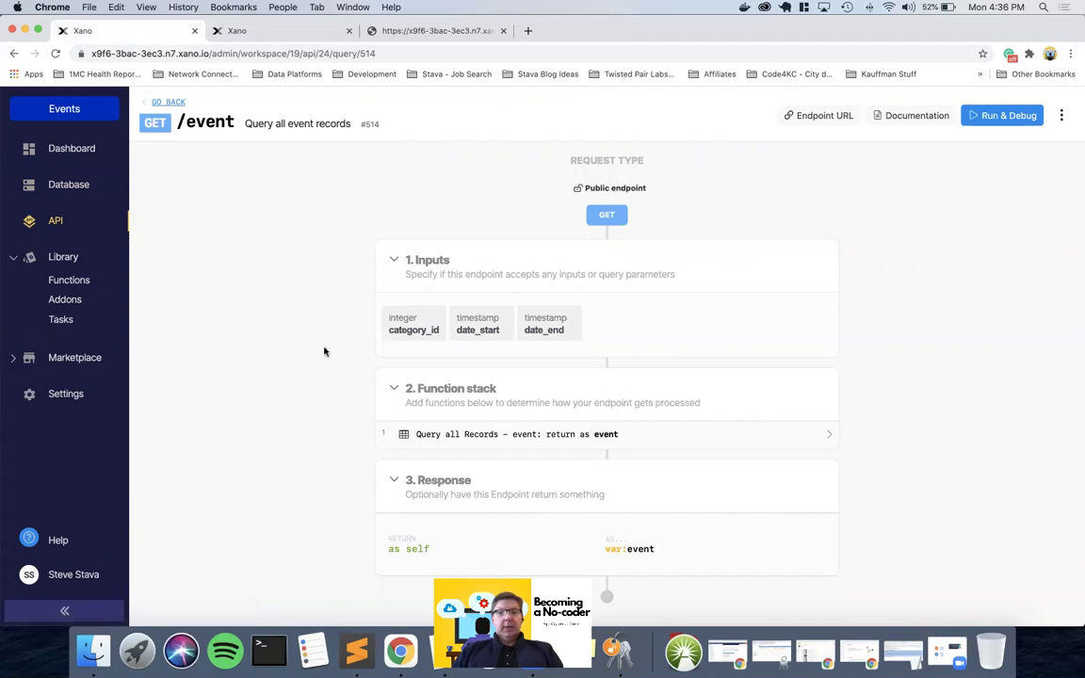
{"action": "left_click", "coordinate": [474, 434]}
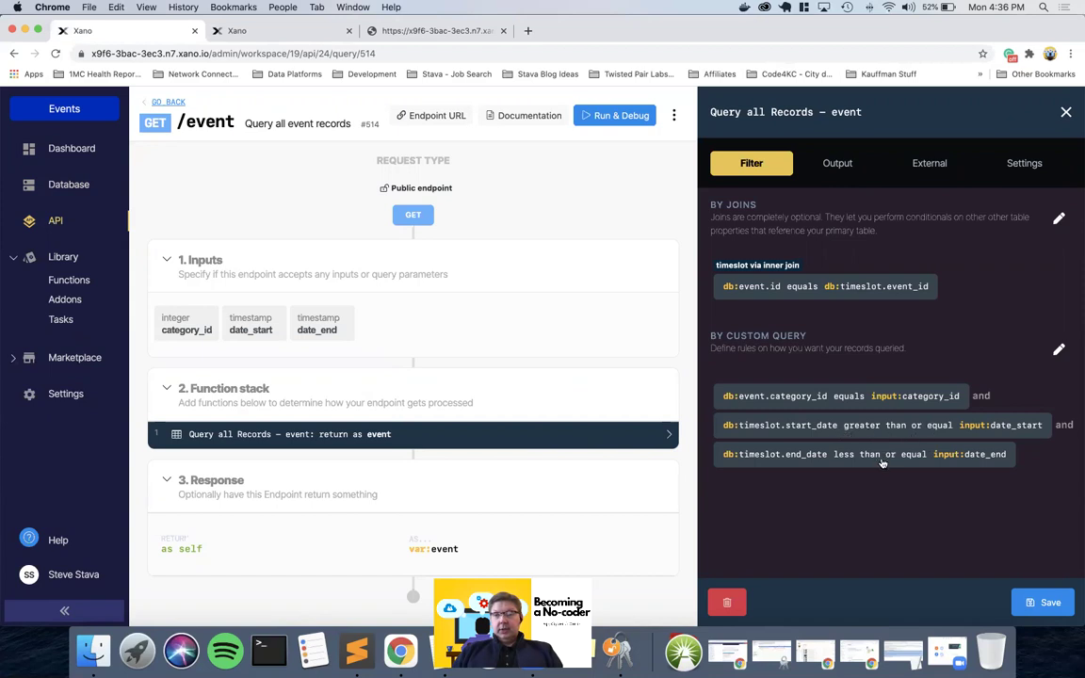
Set Distinct Records to Disabled in the event query's return configuration and save the query.
{"action": "left_click", "coordinate": [837, 163]}
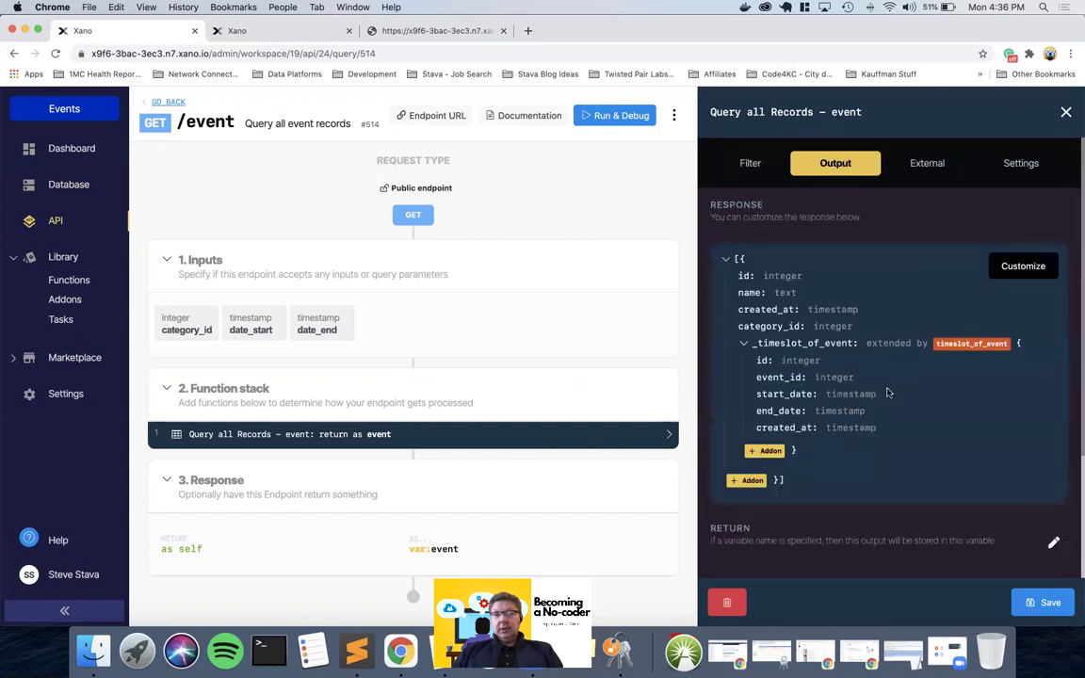
{"action": "scroll", "coordinate": [898, 390], "scroll_direction": "down", "scroll_amount": 3}
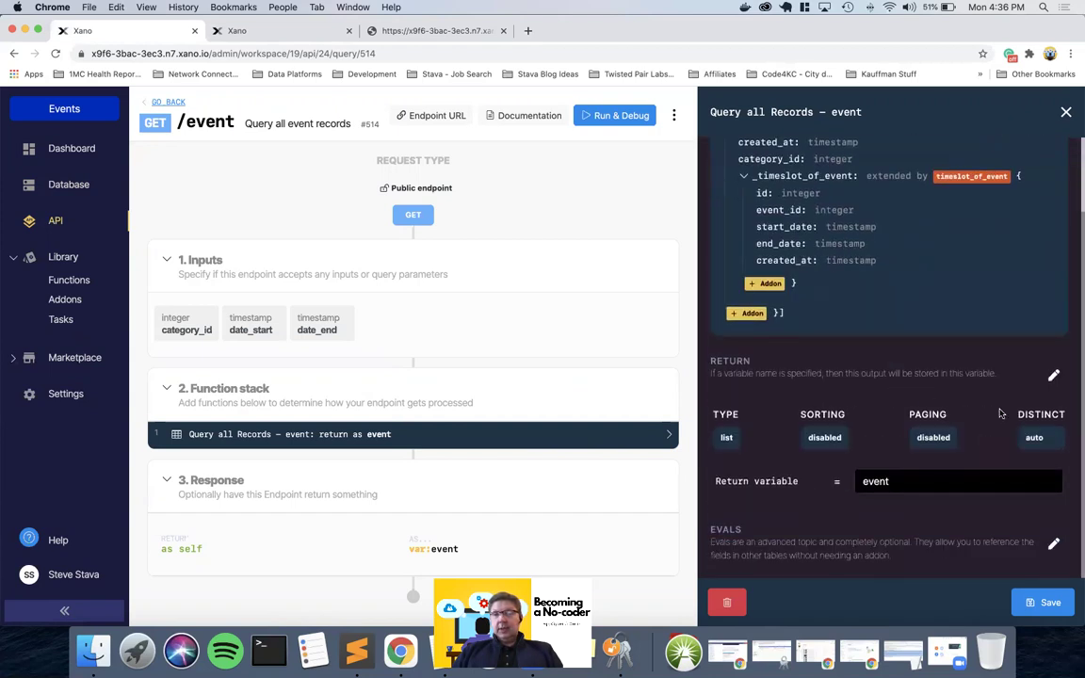
{"action": "left_click", "coordinate": [1053, 376]}
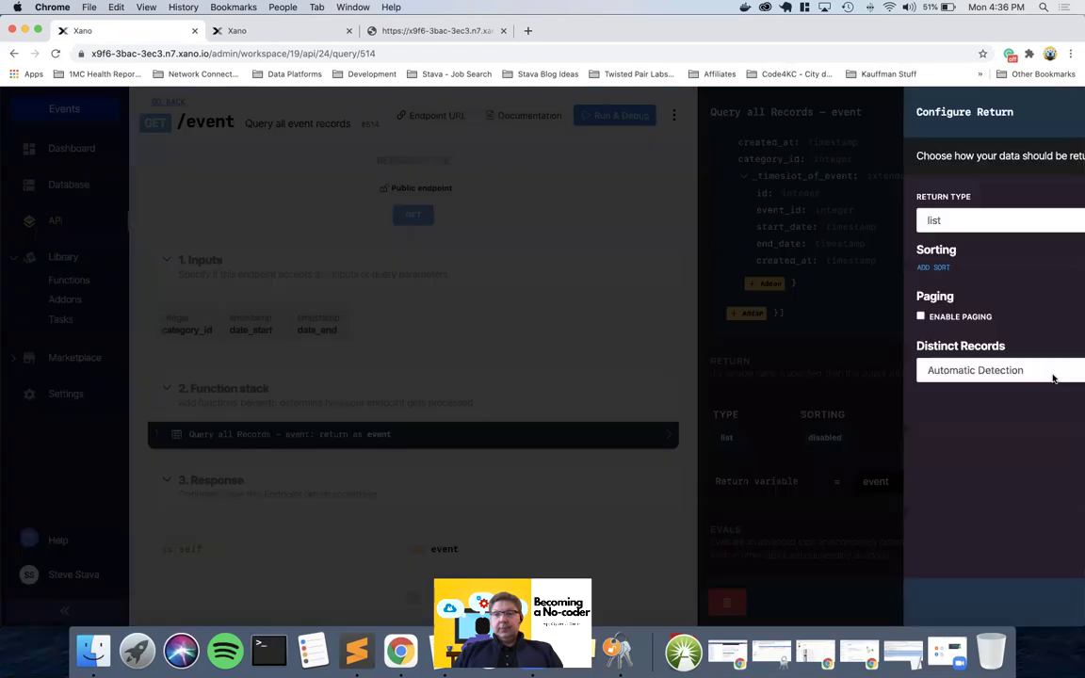
{"action": "left_click", "coordinate": [891, 371]}
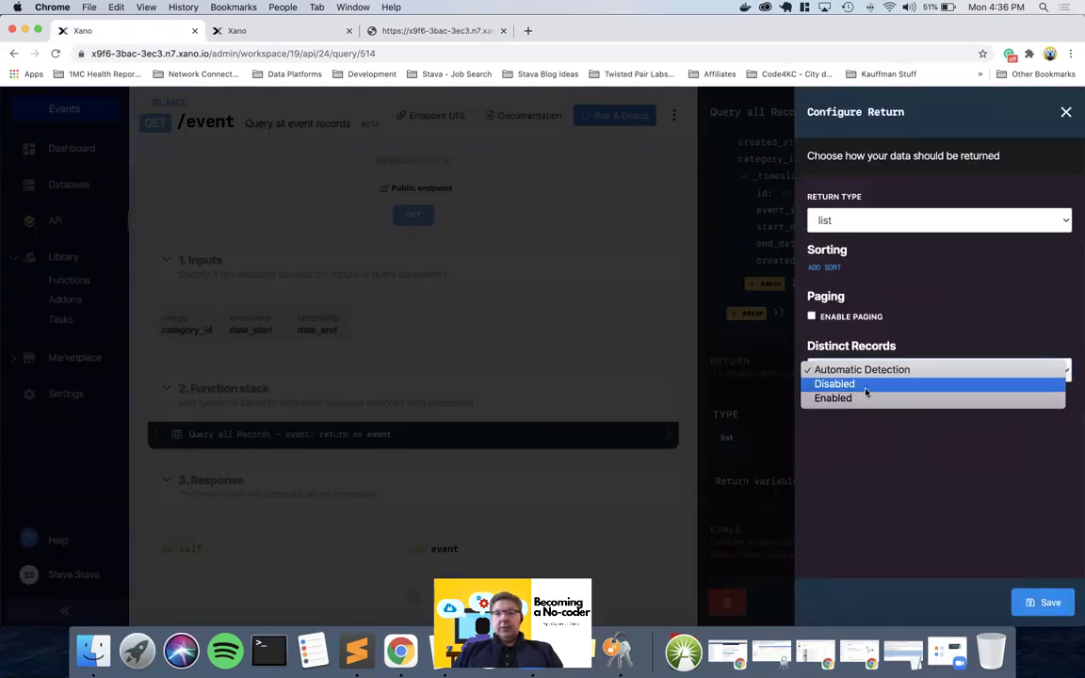
{"action": "left_click", "coordinate": [866, 385]}
{"action": "left_click", "coordinate": [1040, 603]}
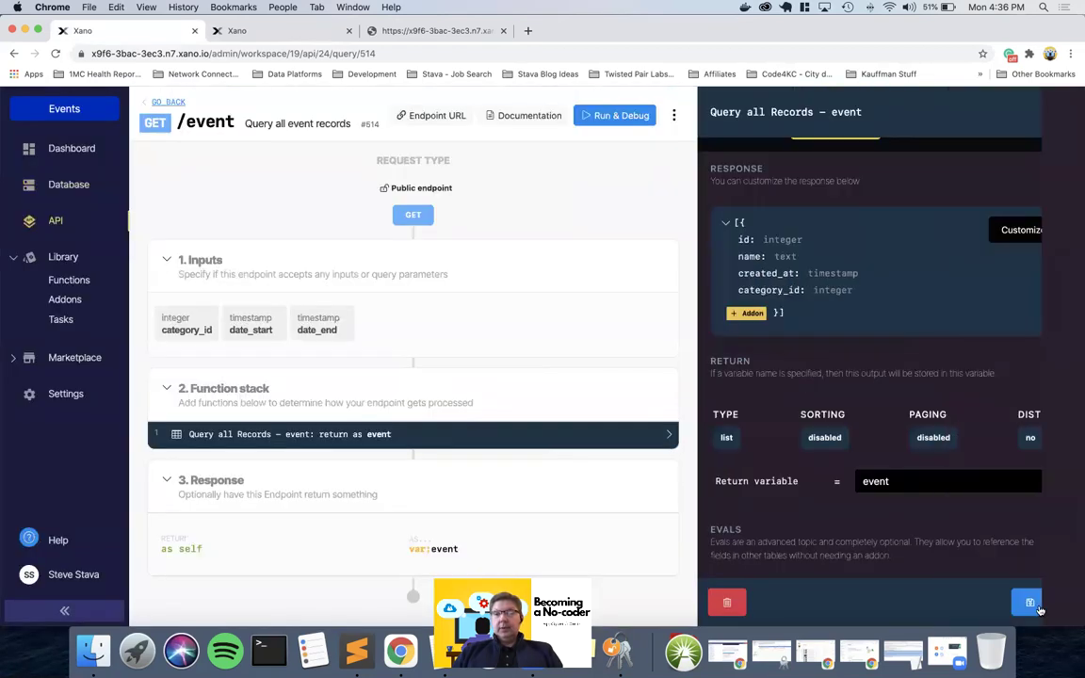
{"action": "left_click", "coordinate": [1041, 607]}
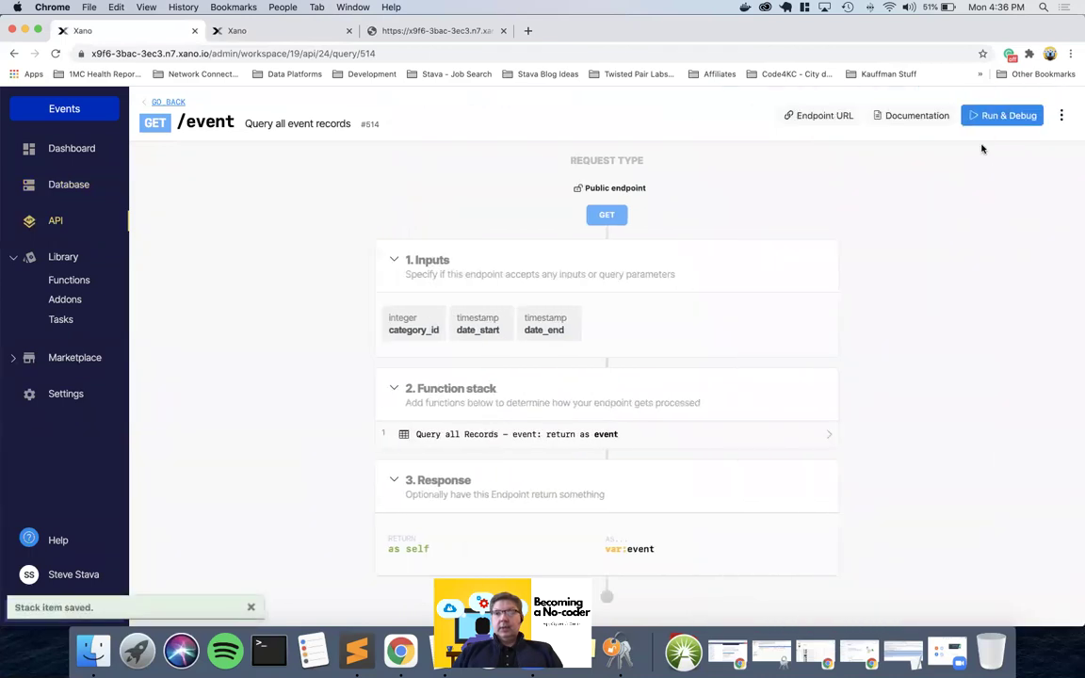
Run the endpoint in debug with the existing inputs, review the returned events and close the debugger.
{"action": "left_click", "coordinate": [997, 115]}
{"action": "left_click", "coordinate": [1048, 604]}
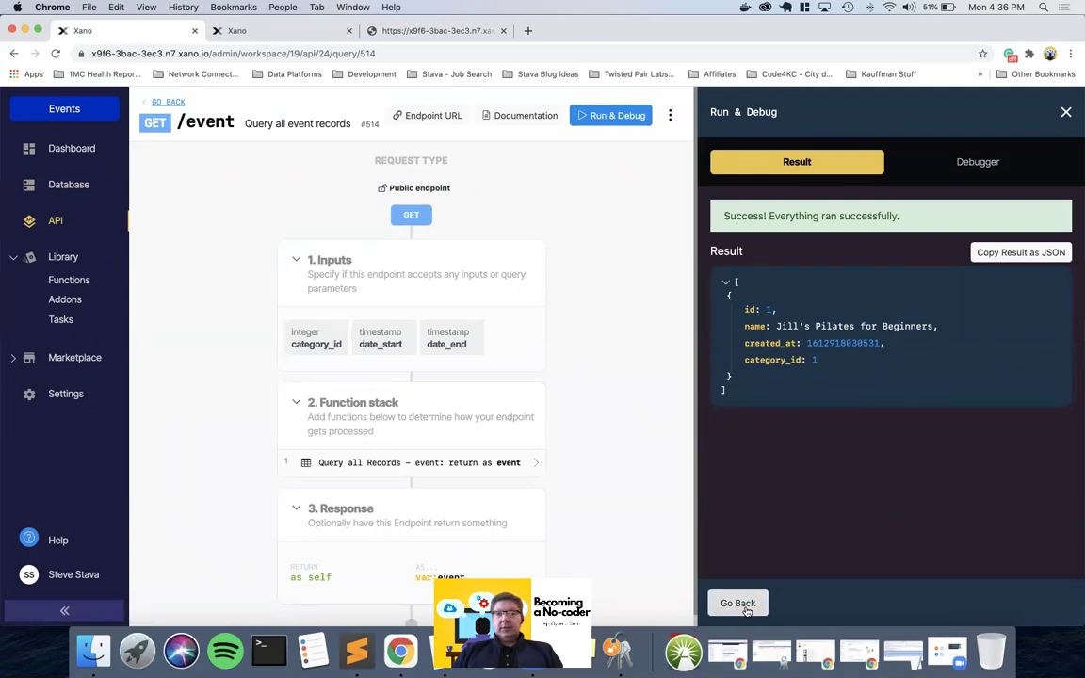
{"action": "left_click", "coordinate": [739, 604]}
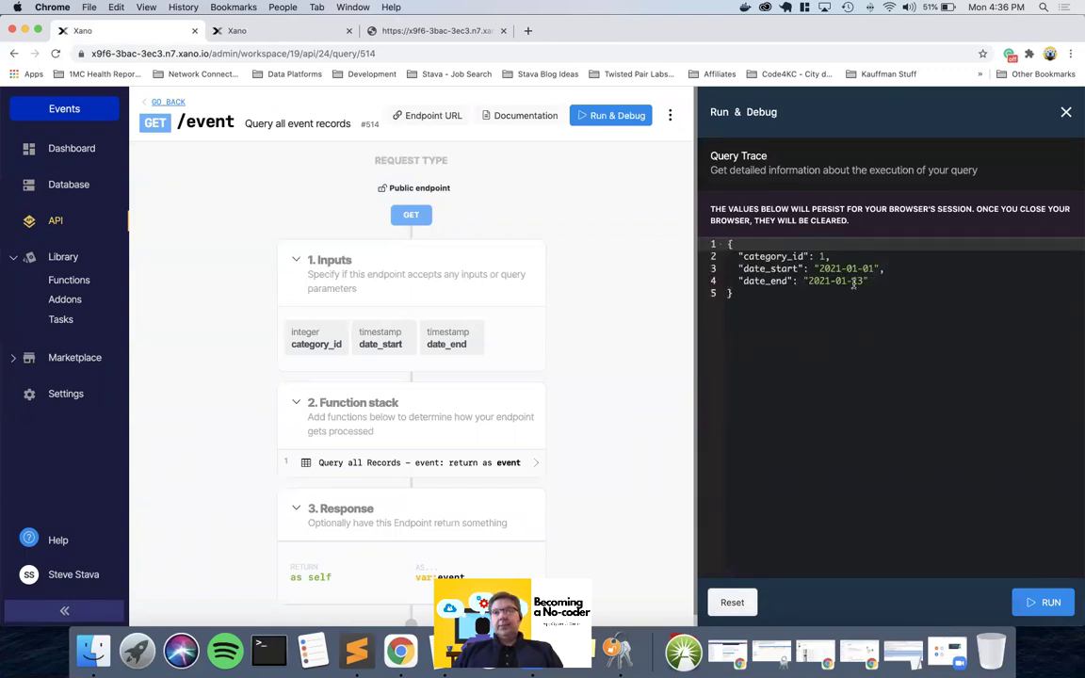
{"action": "left_click", "coordinate": [1064, 113]}
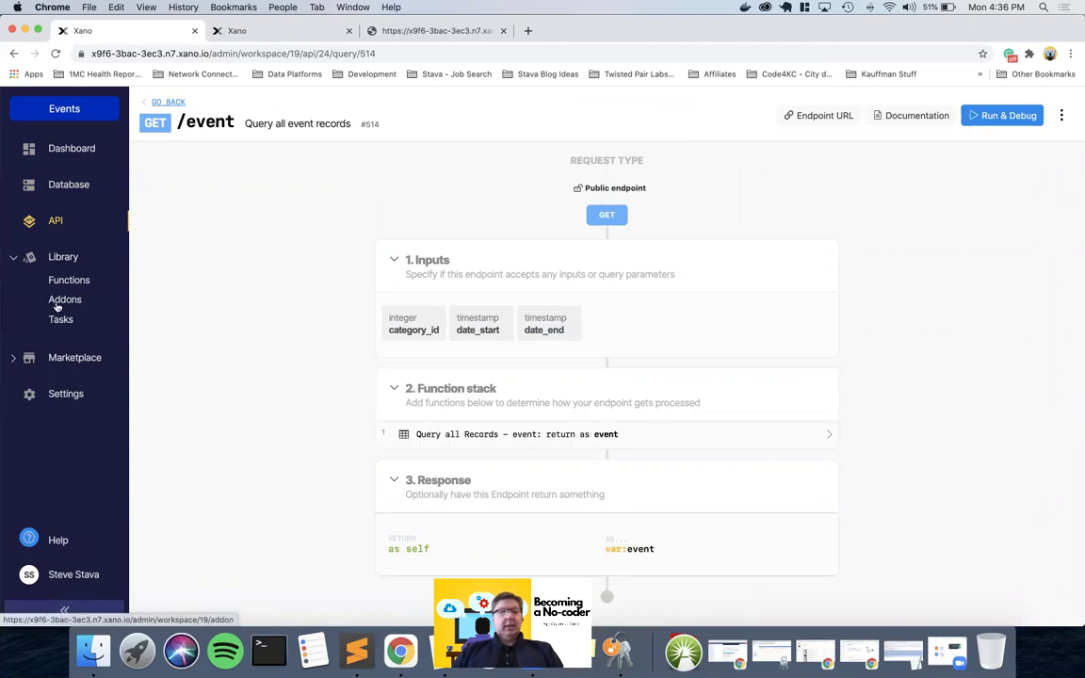
In the event query's output, save the timeslot_of_event addon with event_id routed to id and date_start and date_end to the matching inputs.
{"action": "left_click", "coordinate": [449, 436]}
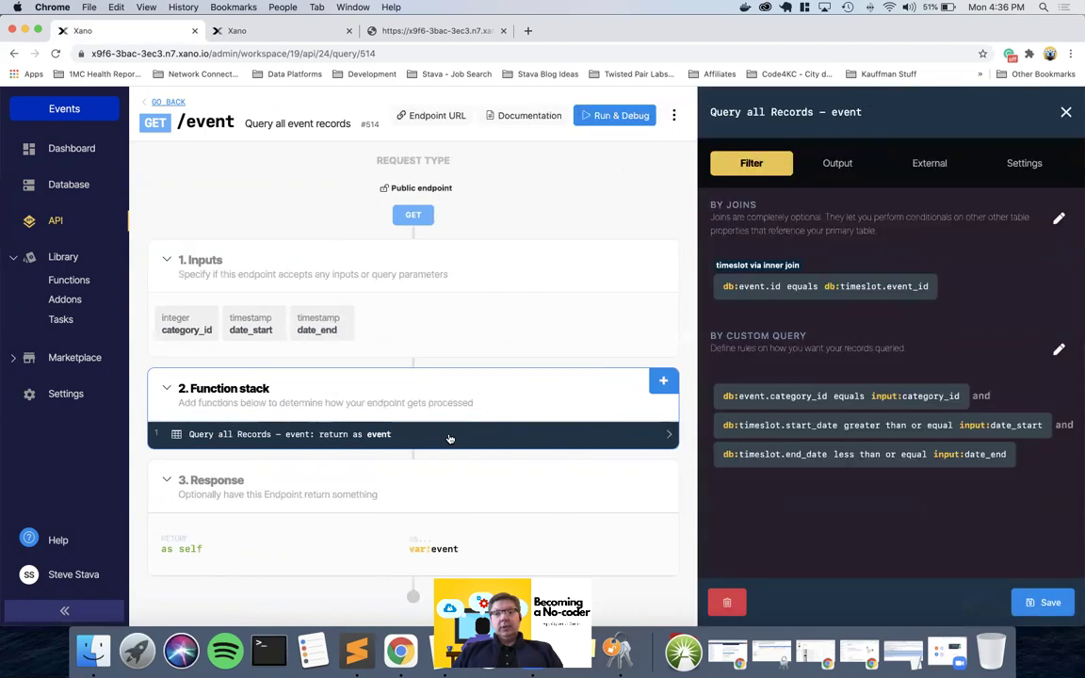
{"action": "left_click", "coordinate": [835, 163]}
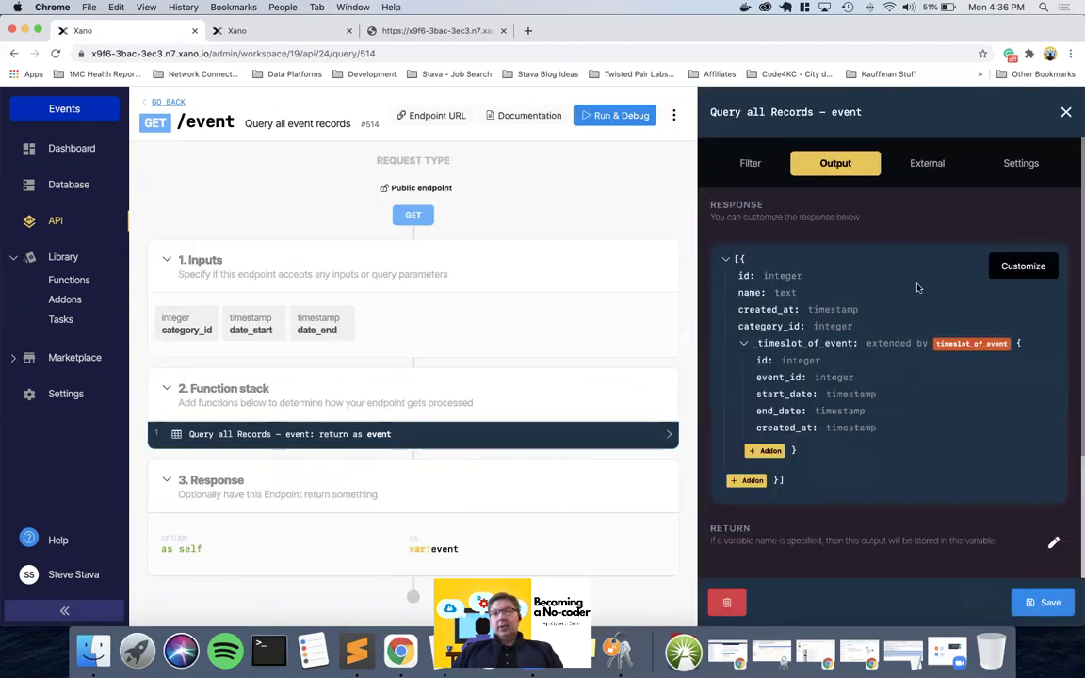
{"action": "left_click", "coordinate": [967, 345]}
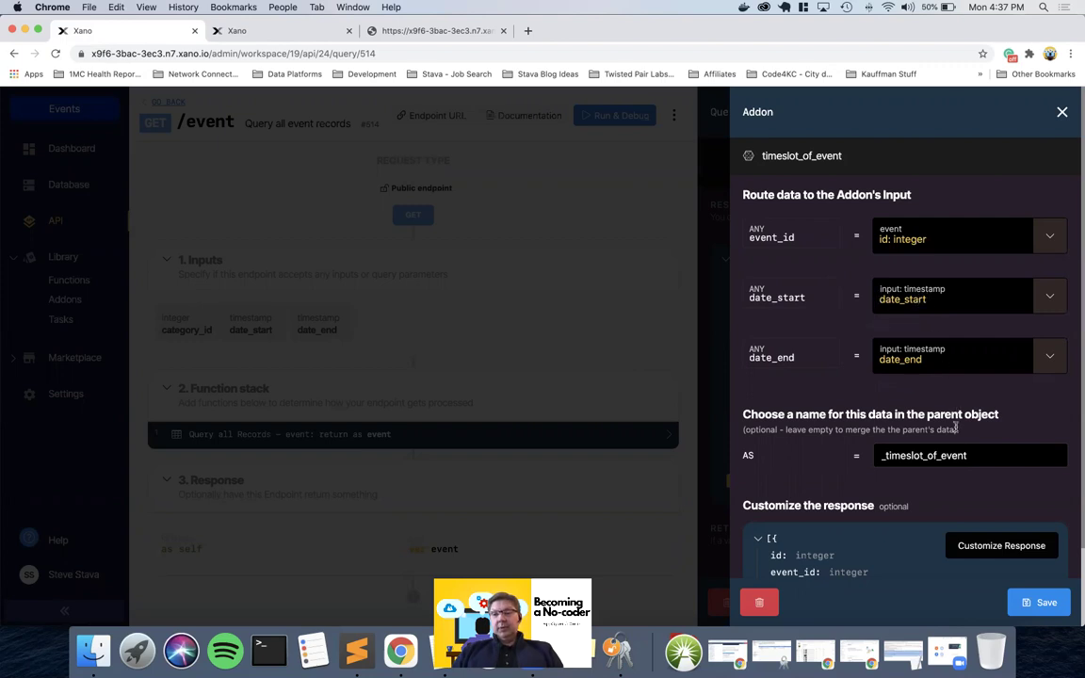
{"action": "left_click", "coordinate": [1036, 602]}
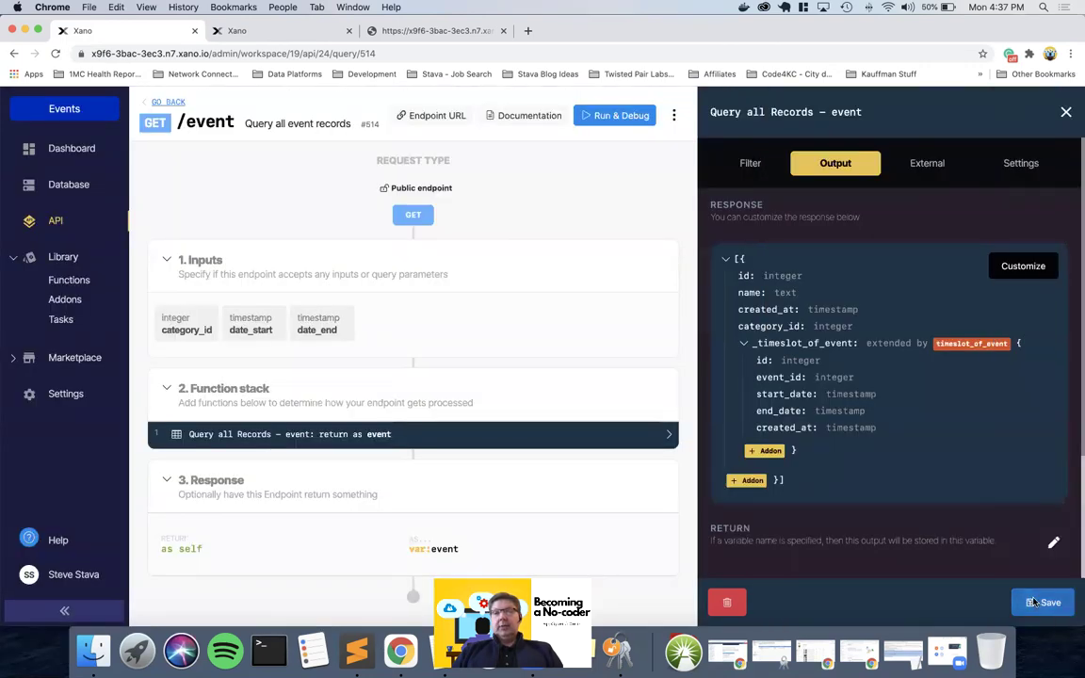
{"action": "left_click", "coordinate": [1034, 602]}
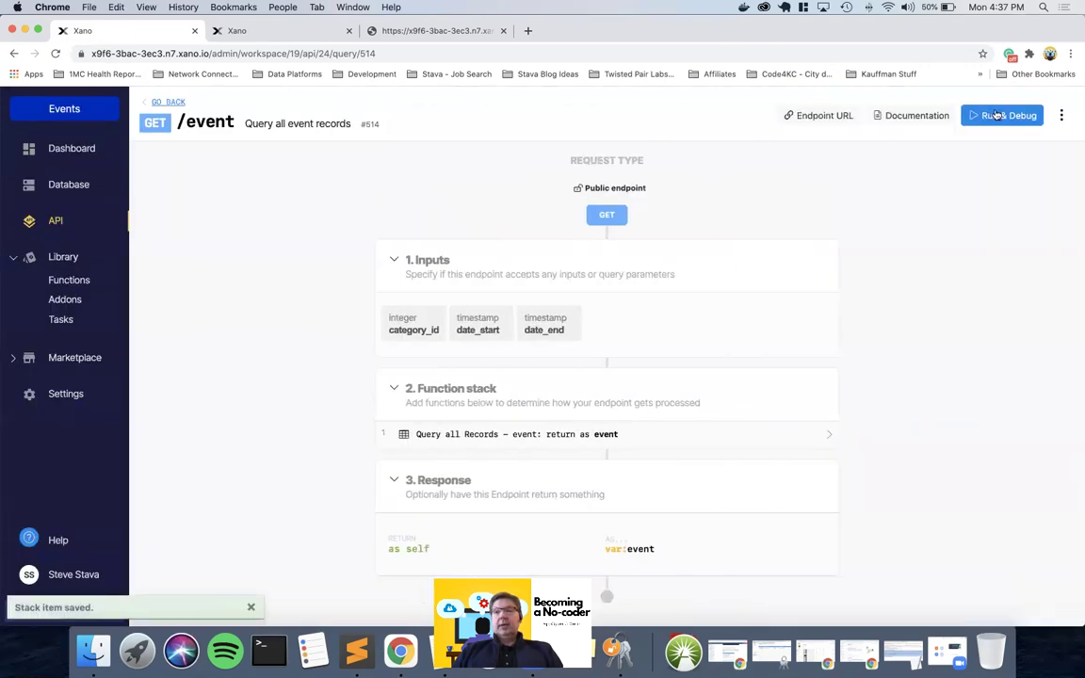
Rerun the endpoint in debug to check the nested timeslots and return to the request values.
{"action": "left_click", "coordinate": [997, 115]}
{"action": "left_click", "coordinate": [1039, 604]}
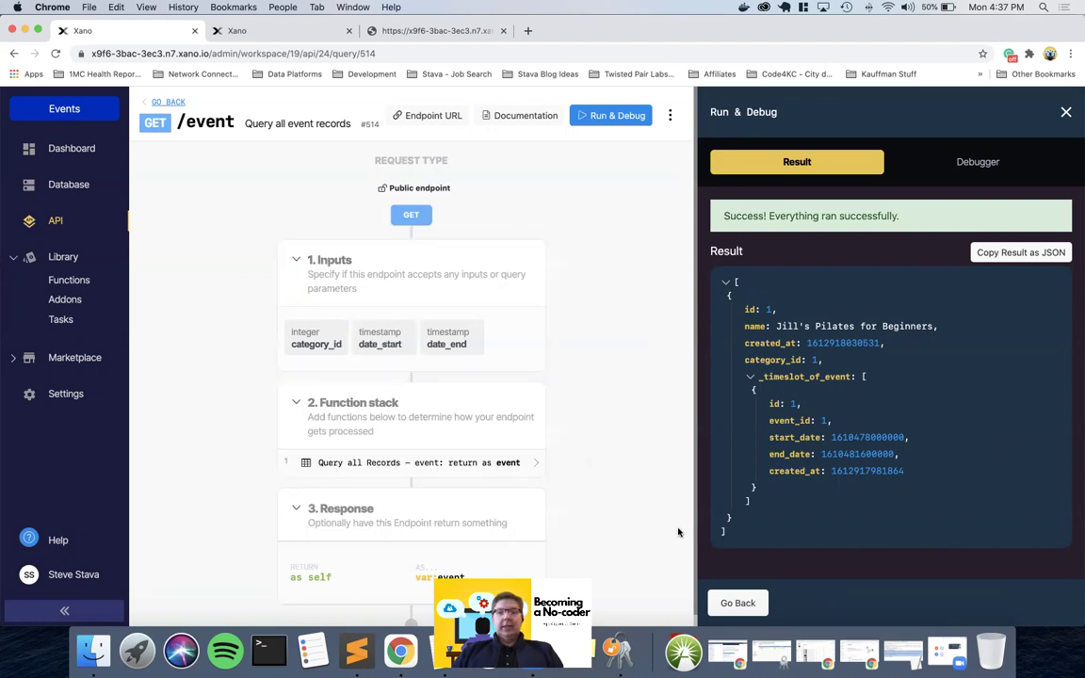
{"action": "left_click", "coordinate": [735, 604]}
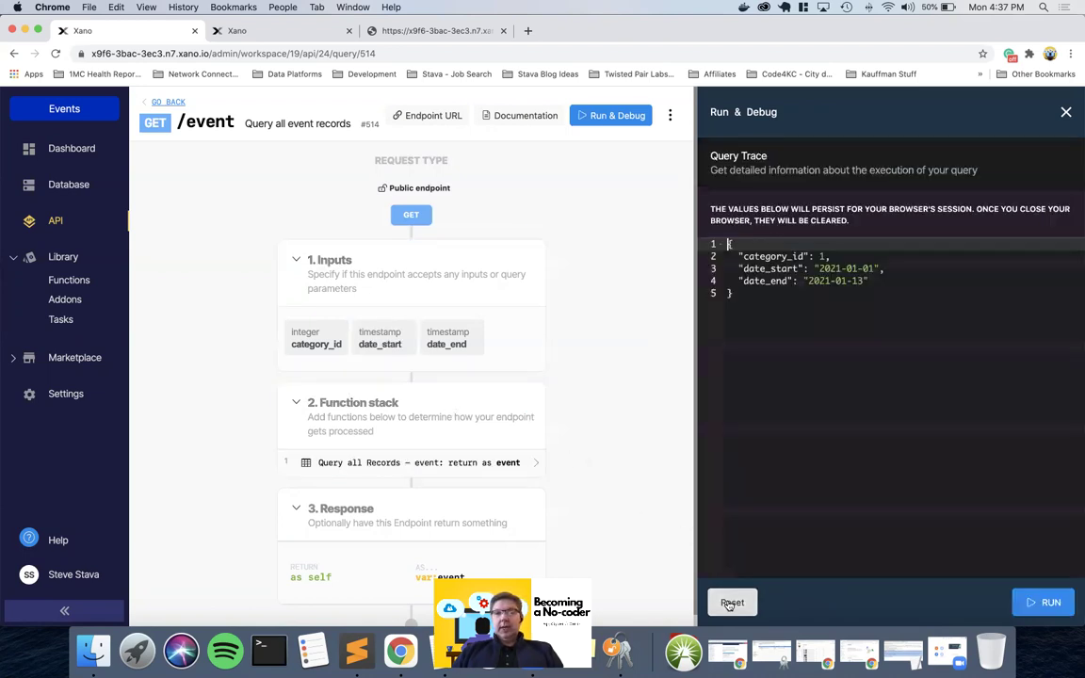
Check the dates in the timeslot table, set date_end to 2021-01-19 in the debug values and run the endpoint.
{"action": "left_click", "coordinate": [861, 280]}
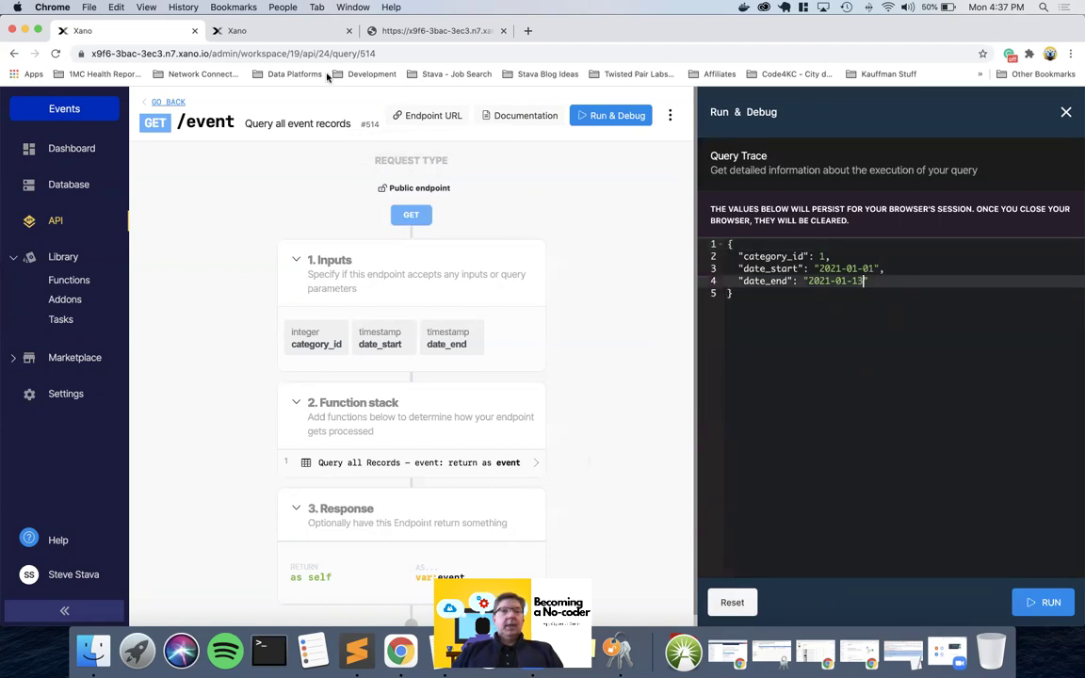
{"action": "left_click", "coordinate": [238, 33]}
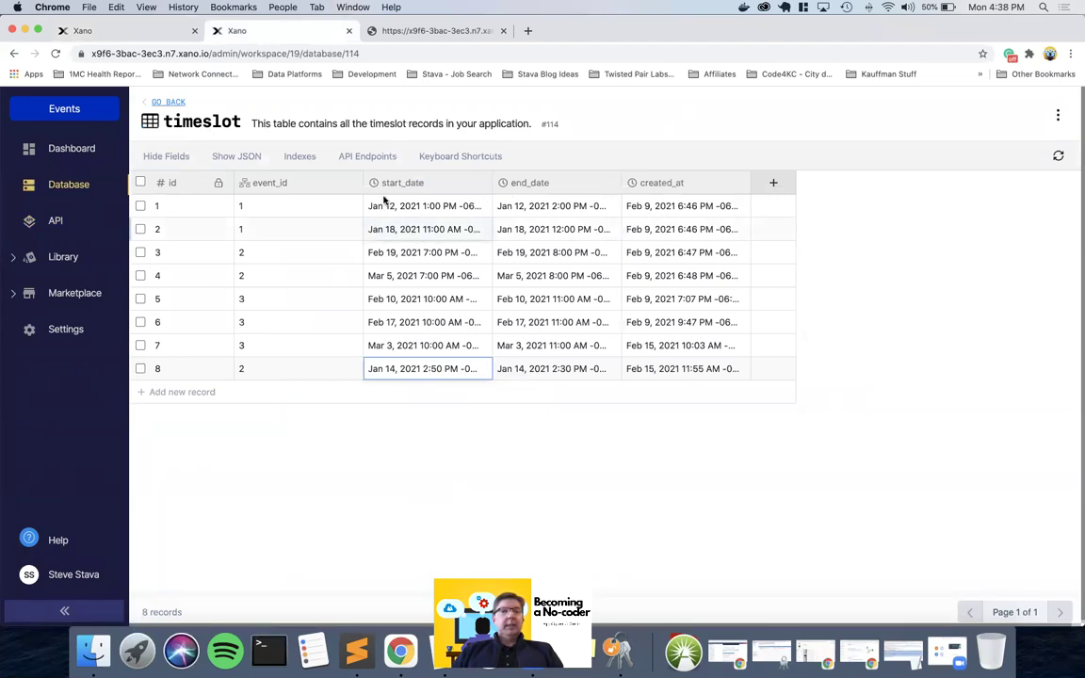
{"action": "left_click", "coordinate": [132, 30]}
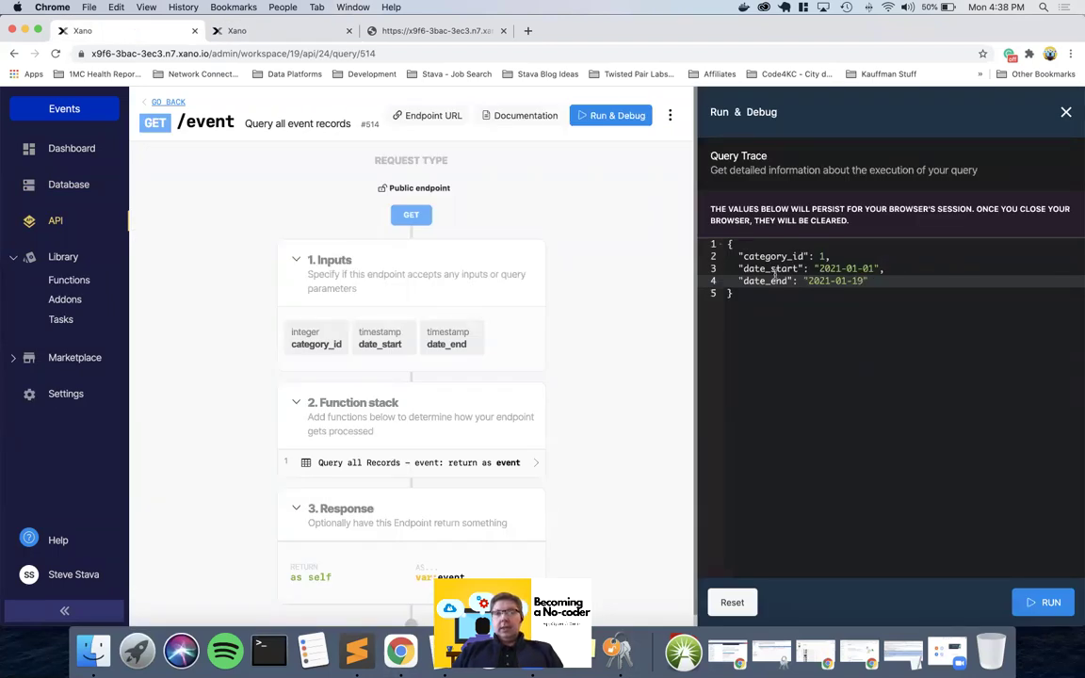
{"action": "left_click", "coordinate": [1035, 602]}
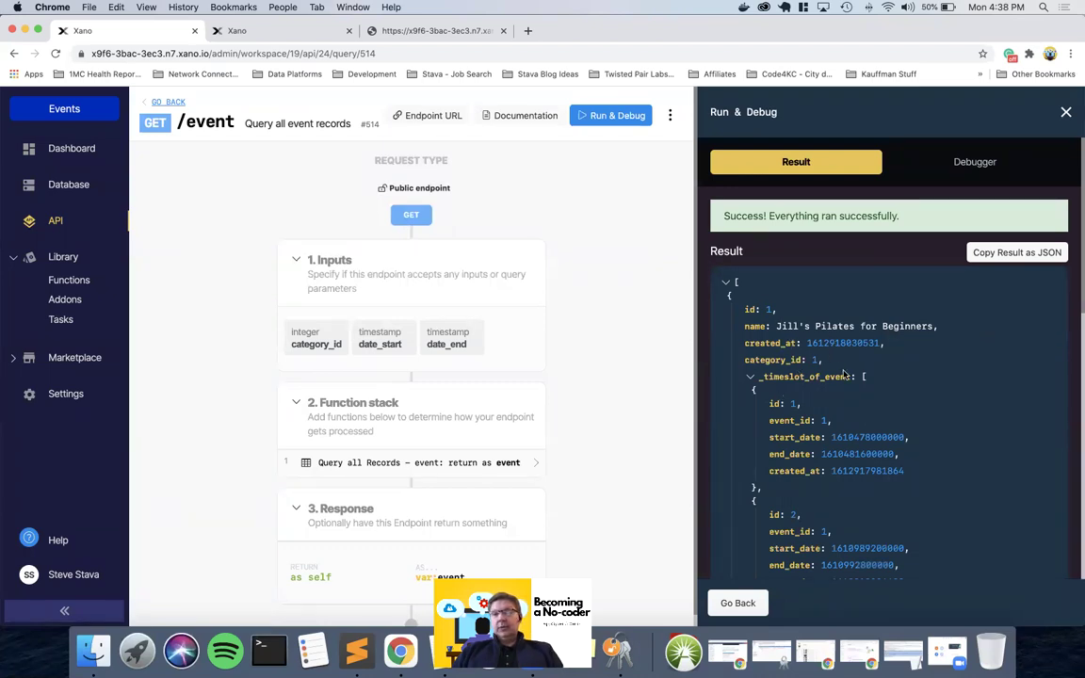
Examine the returned events and their nested timeslots for repeated records, and return to the request values.
{"action": "scroll", "coordinate": [844, 374], "scroll_direction": "down", "scroll_amount": 3}
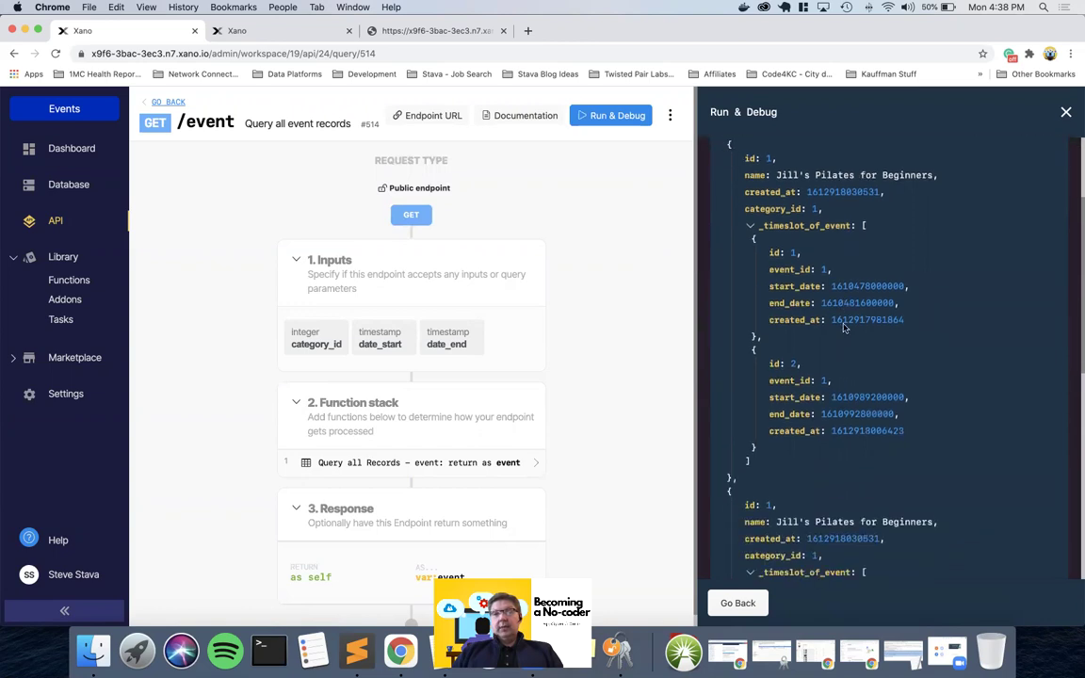
{"action": "scroll", "coordinate": [844, 427], "scroll_direction": "down", "scroll_amount": 5}
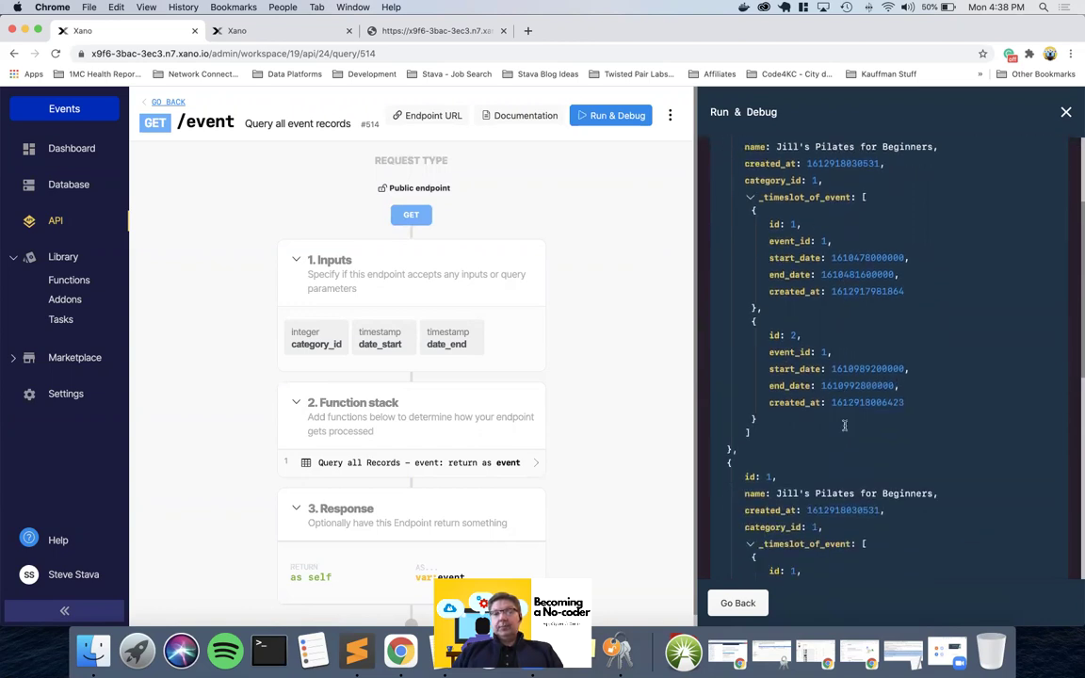
{"action": "scroll", "coordinate": [845, 427], "scroll_direction": "down", "scroll_amount": 6}
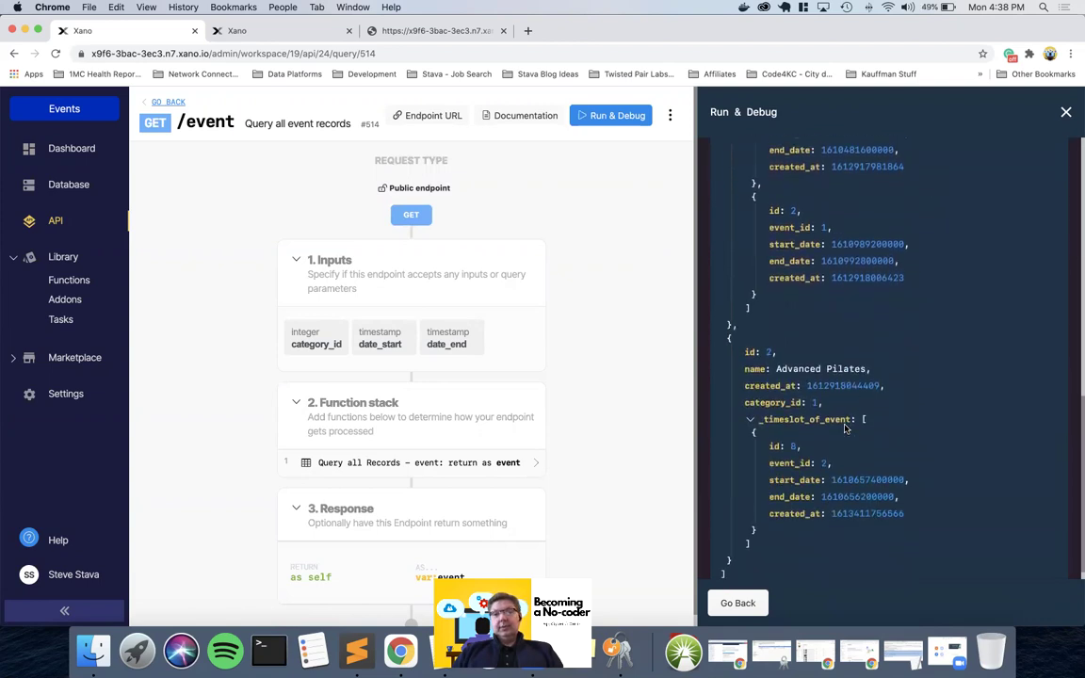
{"action": "scroll", "coordinate": [844, 427], "scroll_direction": "up", "scroll_amount": 6}
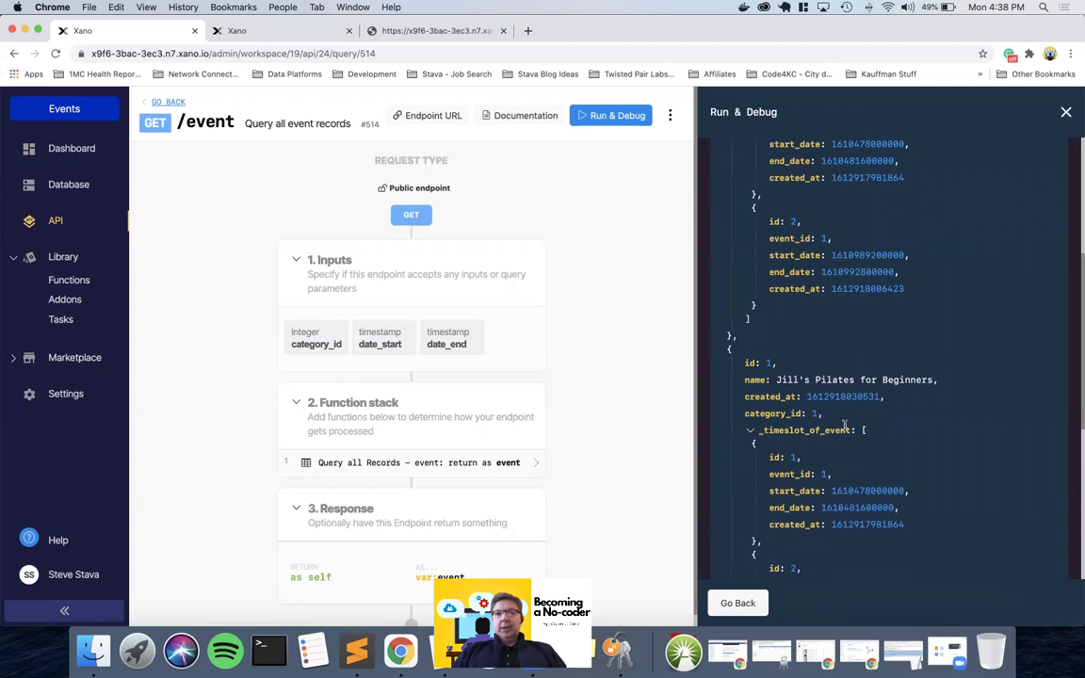
{"action": "scroll", "coordinate": [845, 427], "scroll_direction": "up", "scroll_amount": 5}
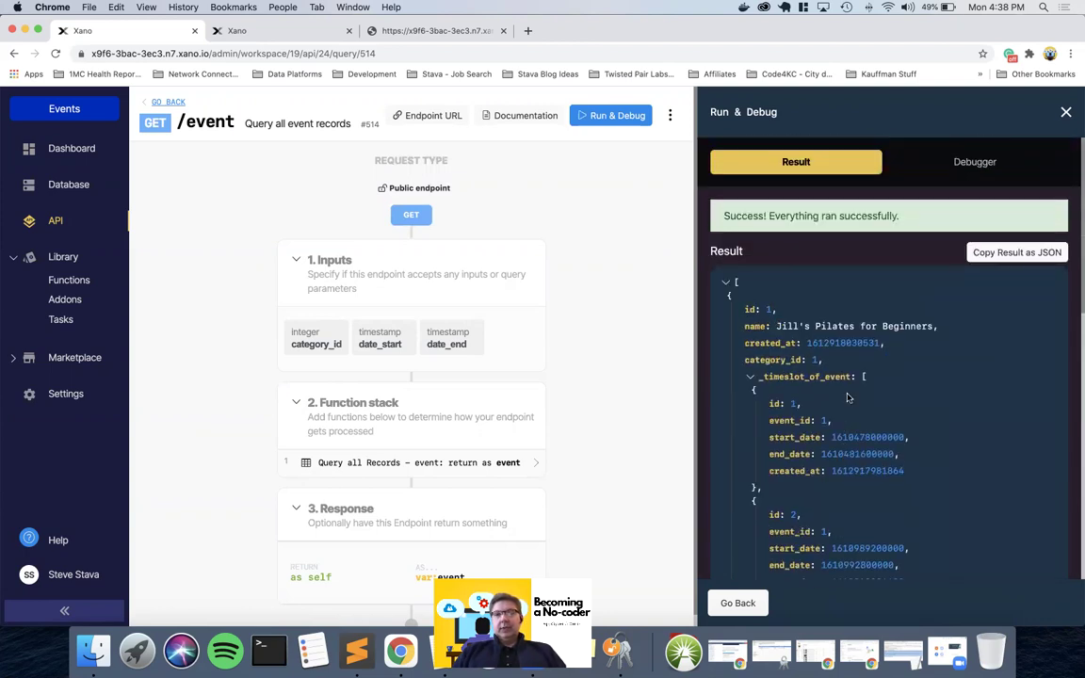
{"action": "scroll", "coordinate": [788, 353], "scroll_direction": "down", "scroll_amount": 10}
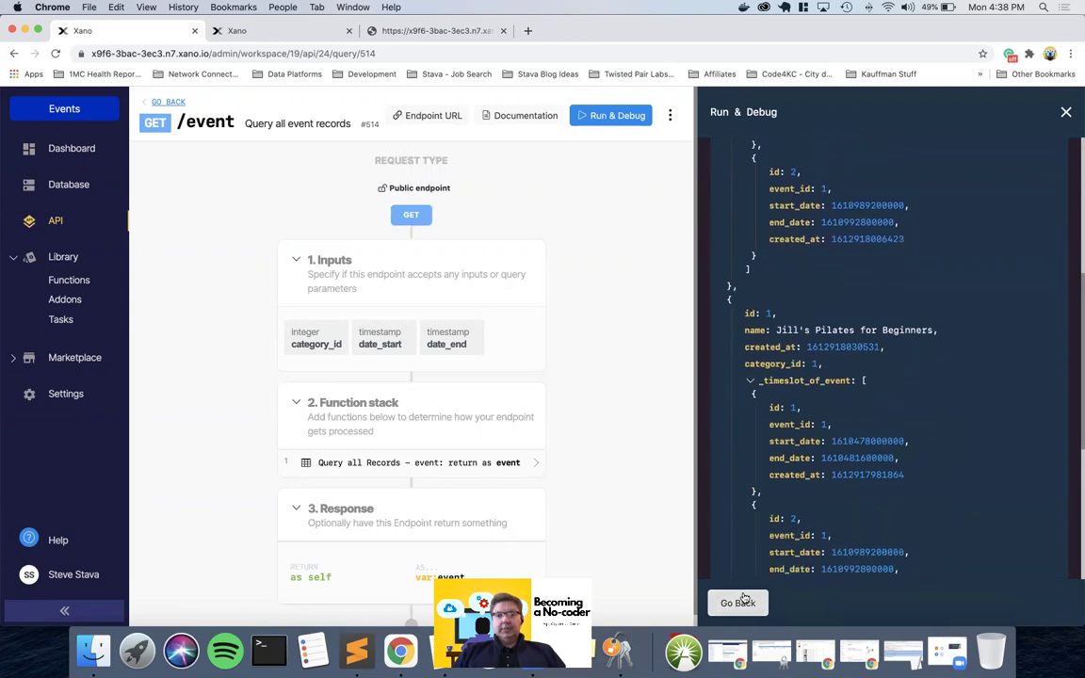
{"action": "left_click", "coordinate": [734, 603]}
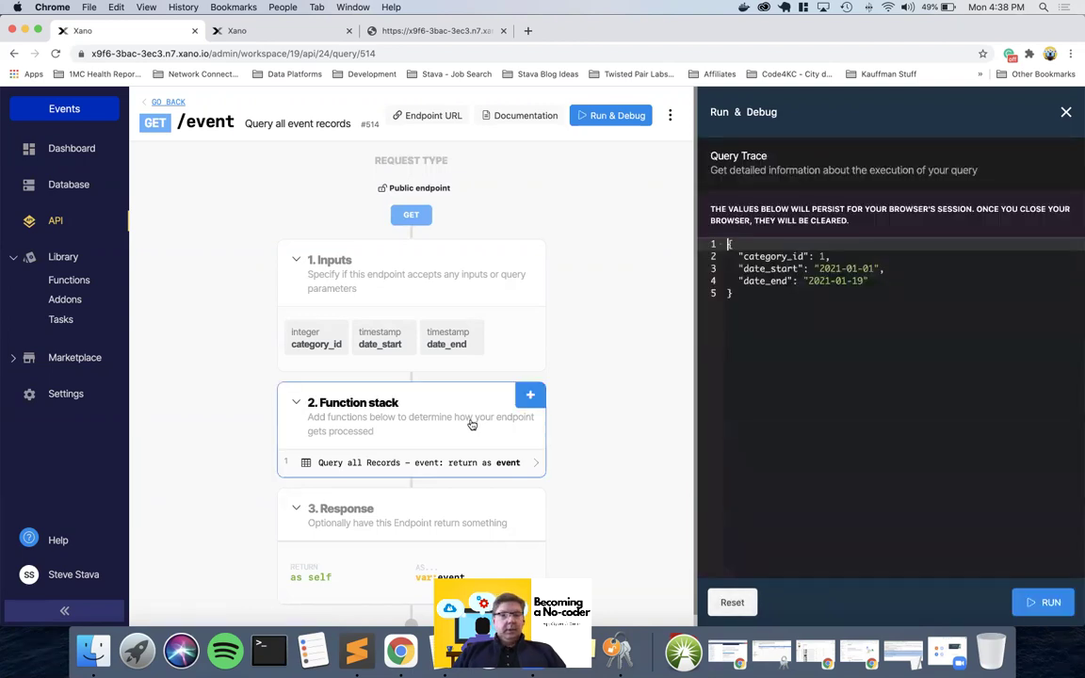
Set Distinct Records to Automatic Detection in the event query's return configuration and save the query.
{"action": "left_click", "coordinate": [358, 462]}
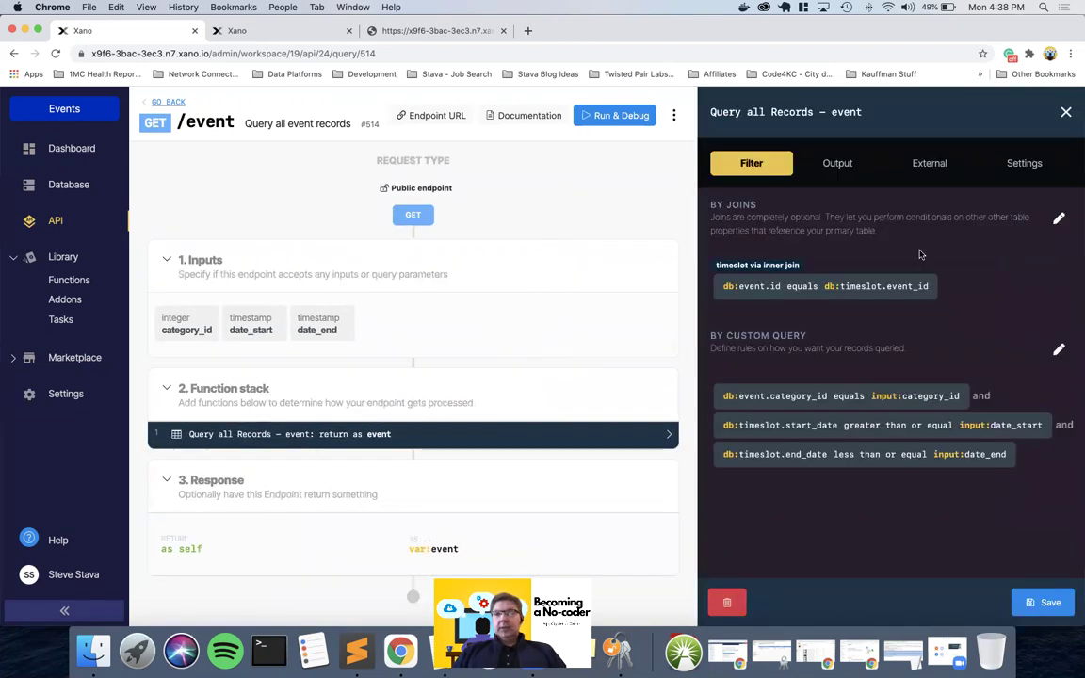
{"action": "left_click", "coordinate": [837, 163]}
{"action": "scroll", "coordinate": [996, 439], "scroll_direction": "down", "scroll_amount": 4}
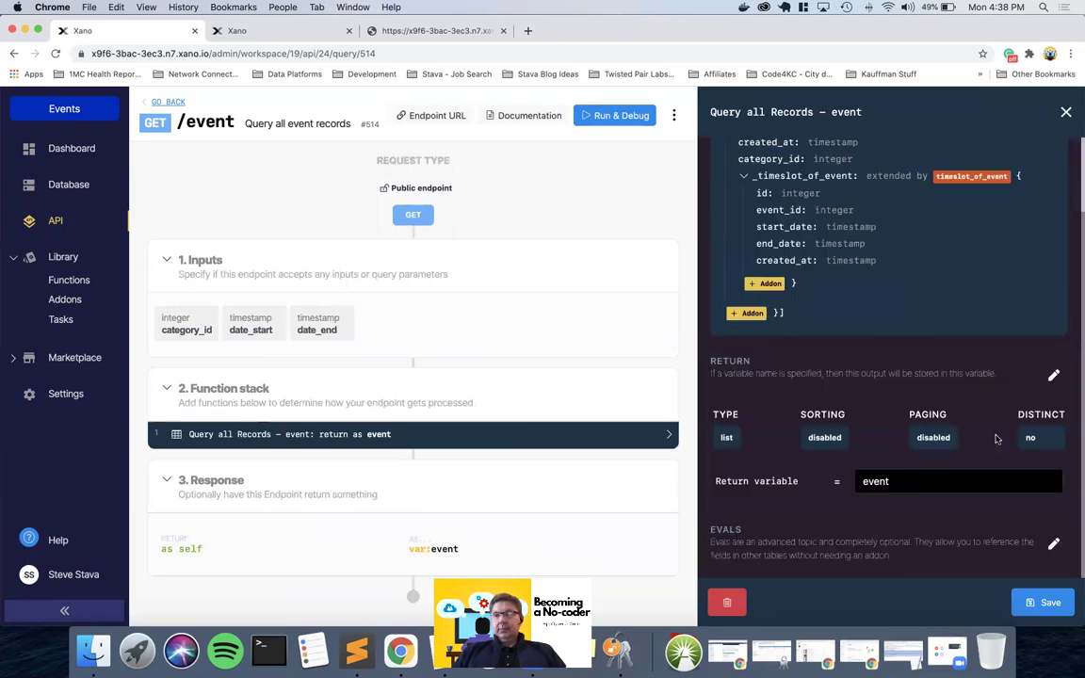
{"action": "left_click", "coordinate": [1052, 377]}
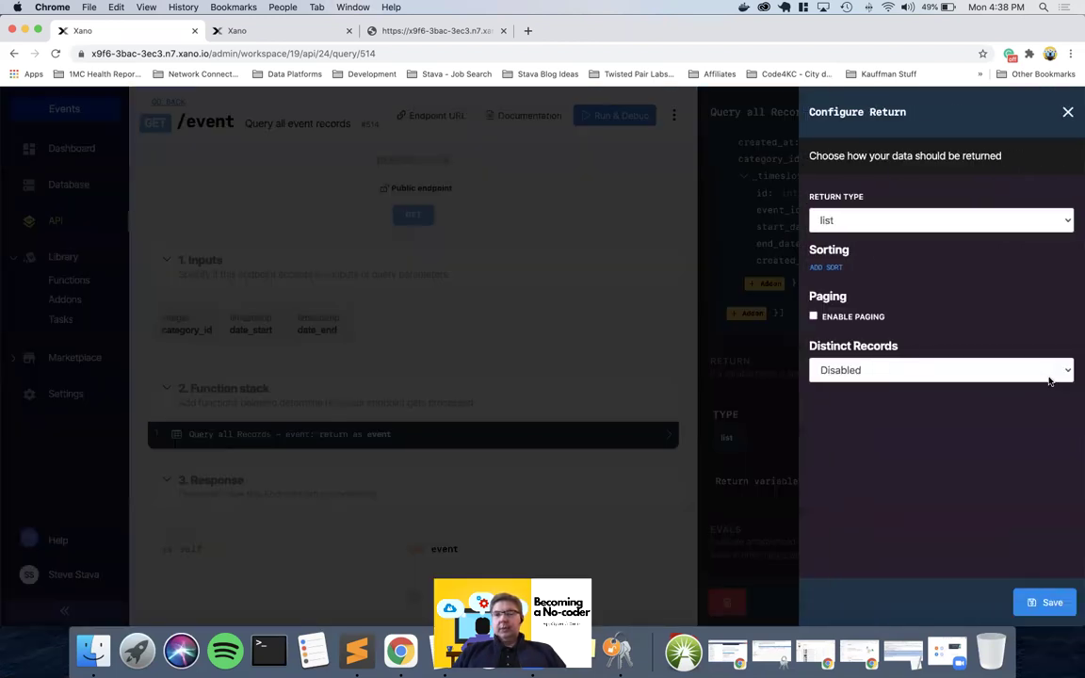
{"action": "left_click", "coordinate": [889, 373]}
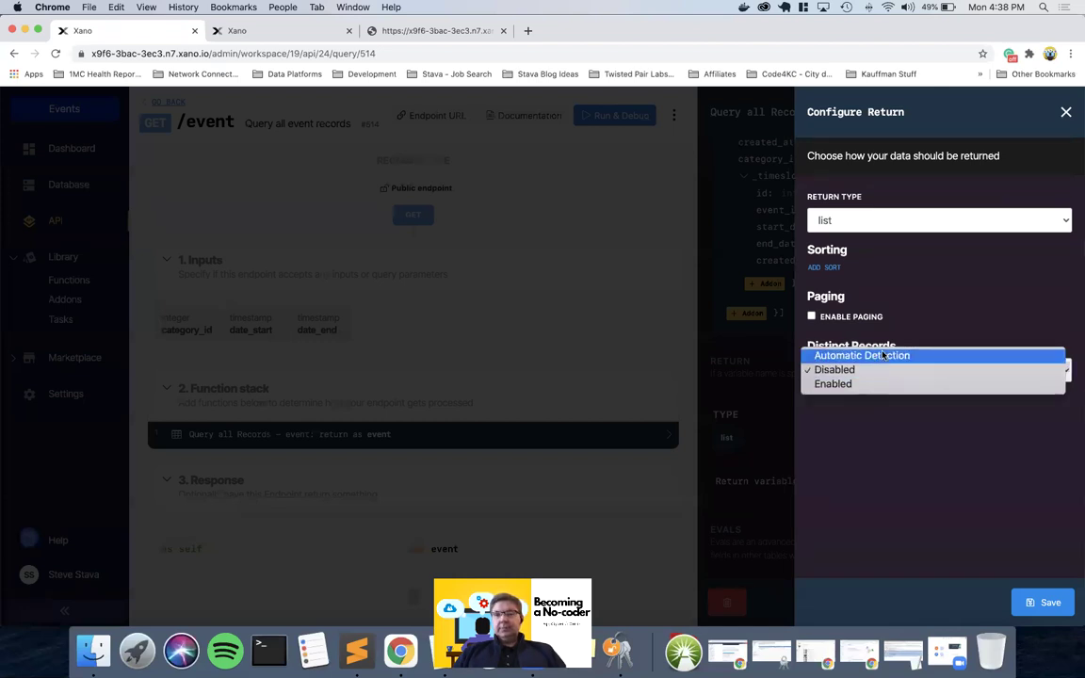
{"action": "left_click", "coordinate": [883, 356]}
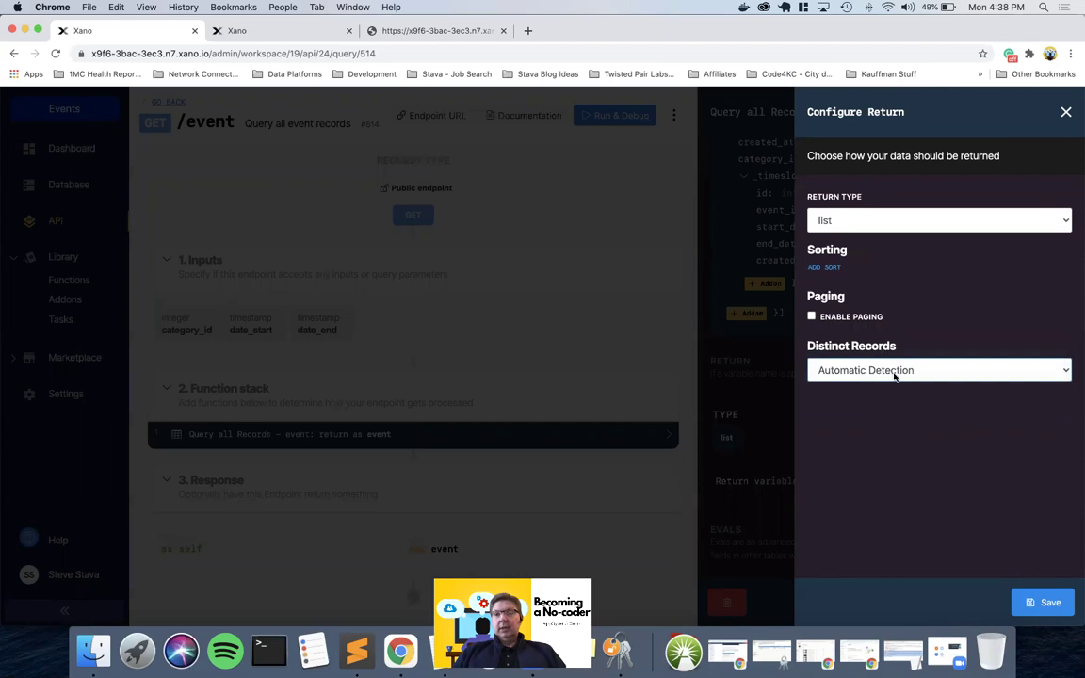
{"action": "left_click", "coordinate": [1033, 605]}
{"action": "left_click", "coordinate": [1033, 605]}
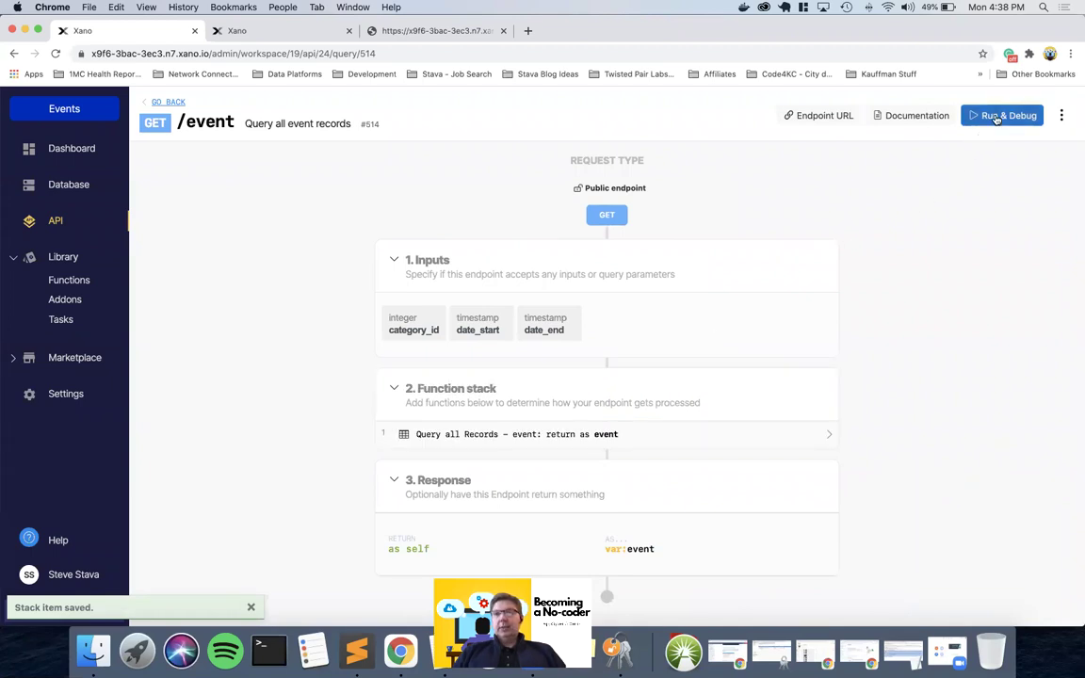
Run the endpoint in debug again with the same category and date range to check the distinct results.
{"action": "left_click", "coordinate": [996, 118]}
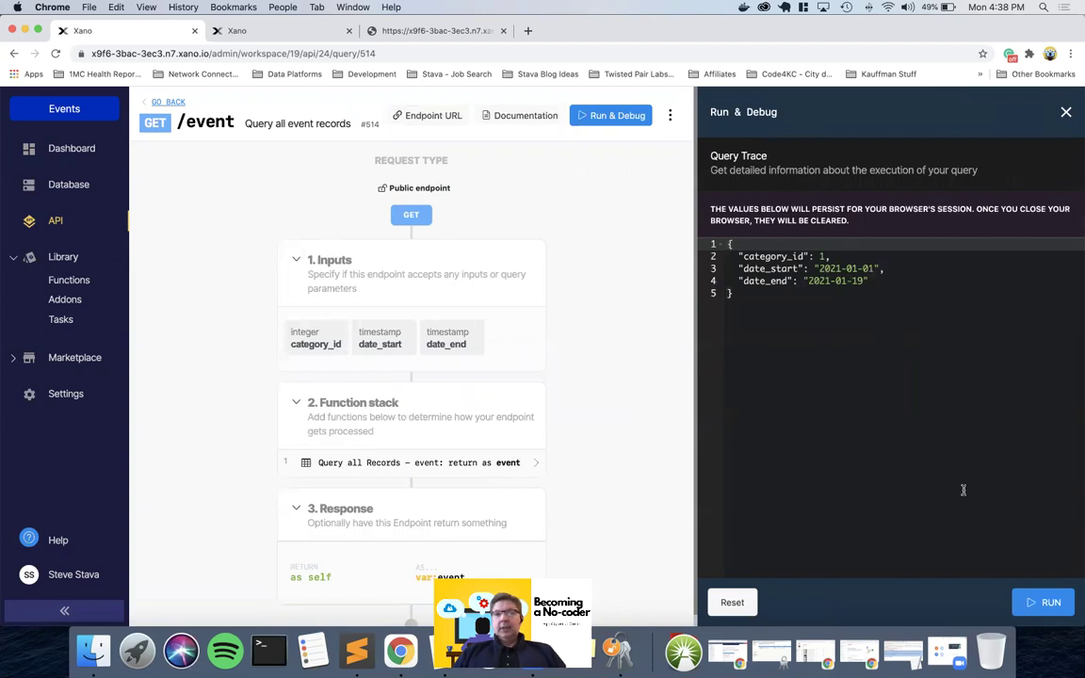
{"action": "left_click", "coordinate": [1036, 605]}
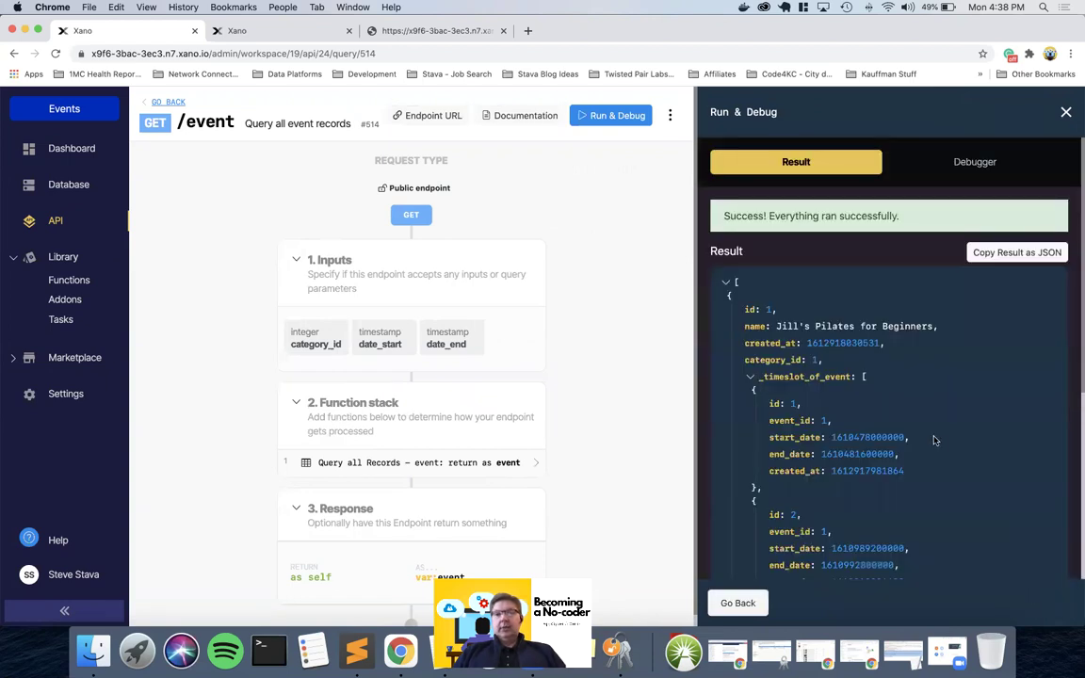
Examine the returned events and their nested timeslots for duplicates, and close the debug results.
{"action": "scroll", "coordinate": [934, 440], "scroll_direction": "down", "scroll_amount": 5}
{"action": "scroll", "coordinate": [934, 440], "scroll_direction": "down", "scroll_amount": 1}
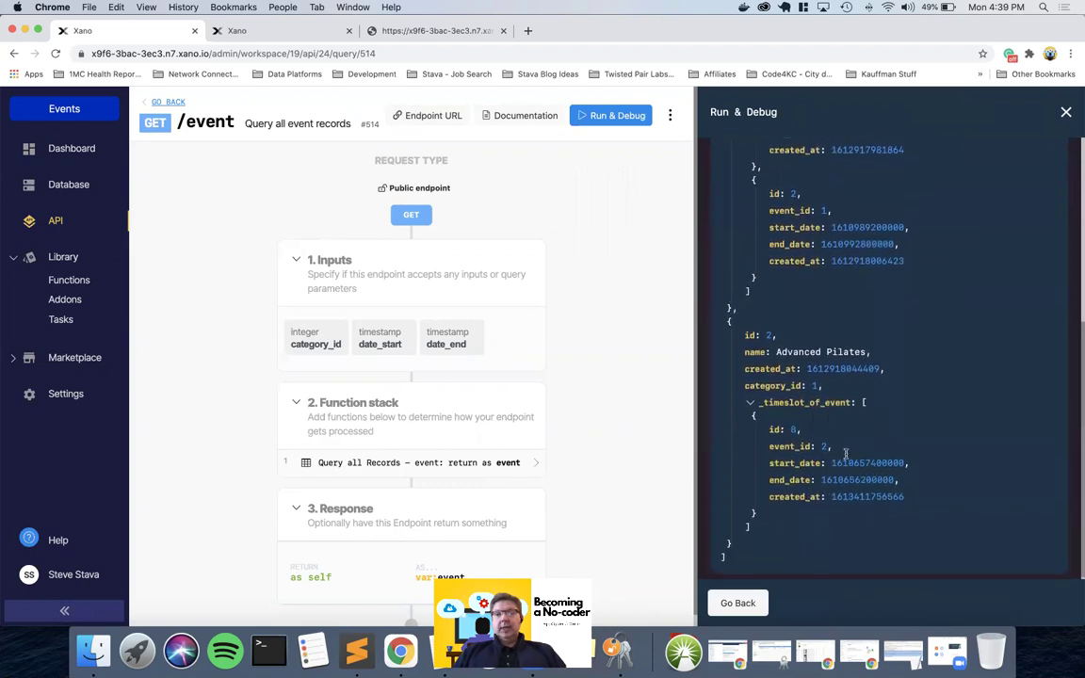
{"action": "scroll", "coordinate": [841, 453], "scroll_direction": "up", "scroll_amount": 3}
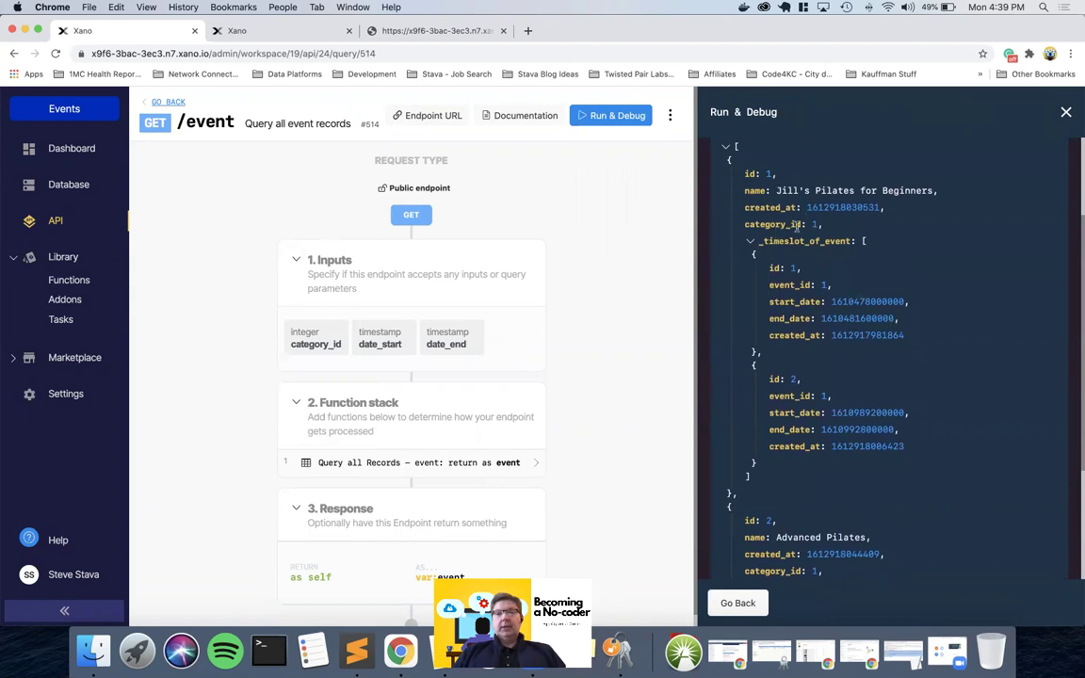
{"action": "scroll", "coordinate": [798, 223], "scroll_direction": "up", "scroll_amount": 3}
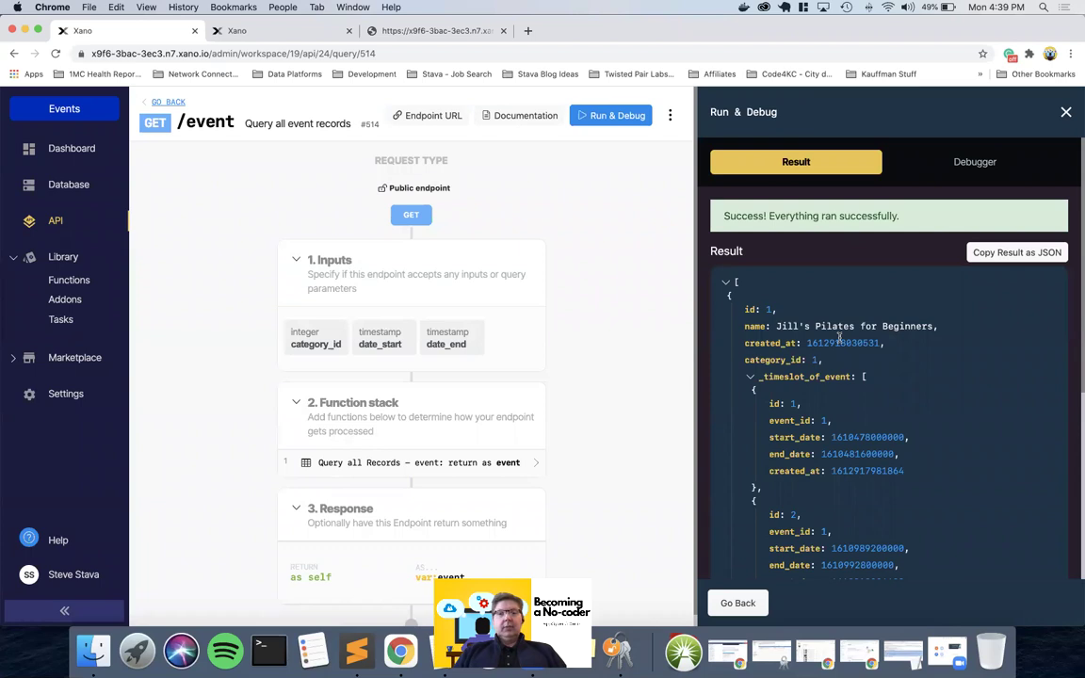
{"action": "left_click", "coordinate": [1066, 112]}
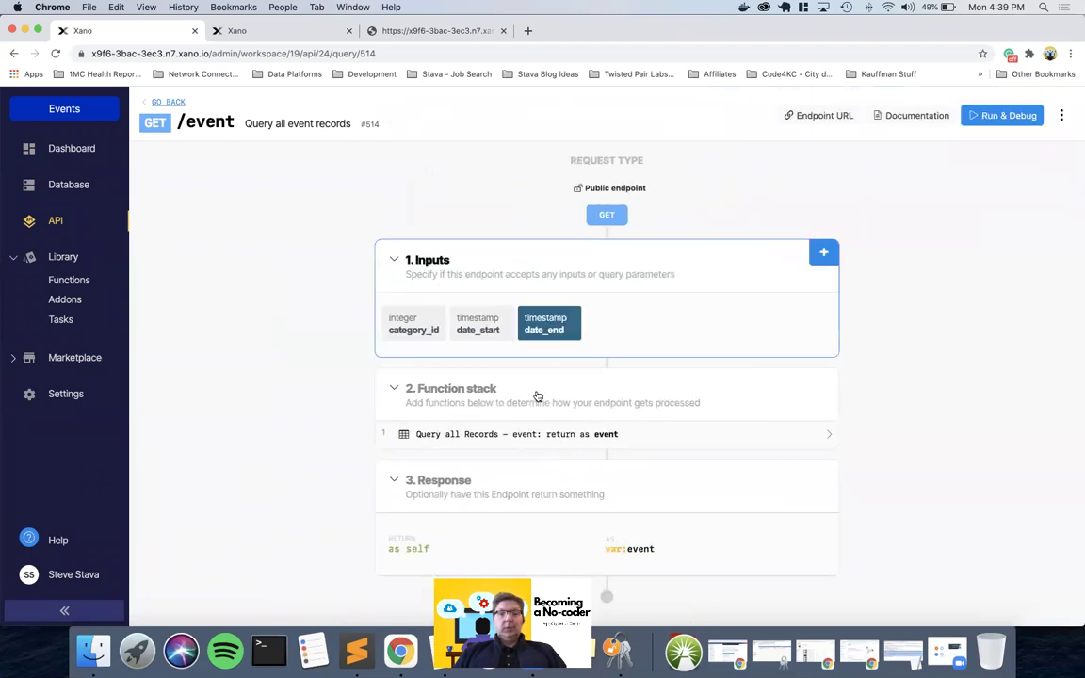
Add an eval to the event query's output that returns timeslot.start_date as timeslot_start_date.
{"action": "left_click", "coordinate": [516, 434]}
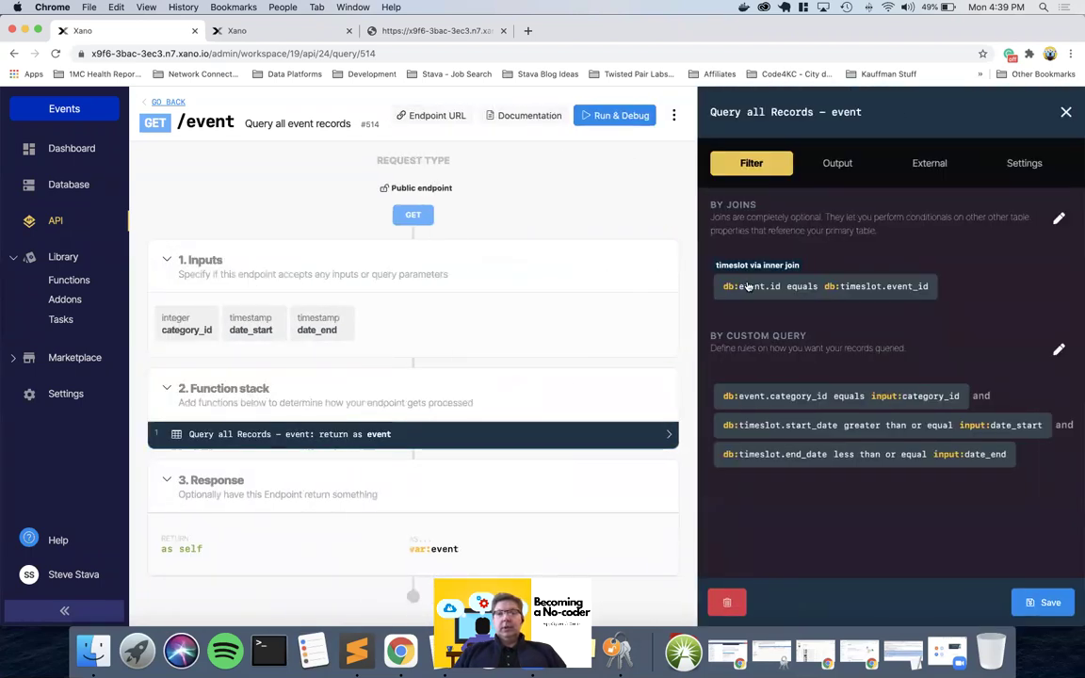
{"action": "left_click", "coordinate": [845, 163]}
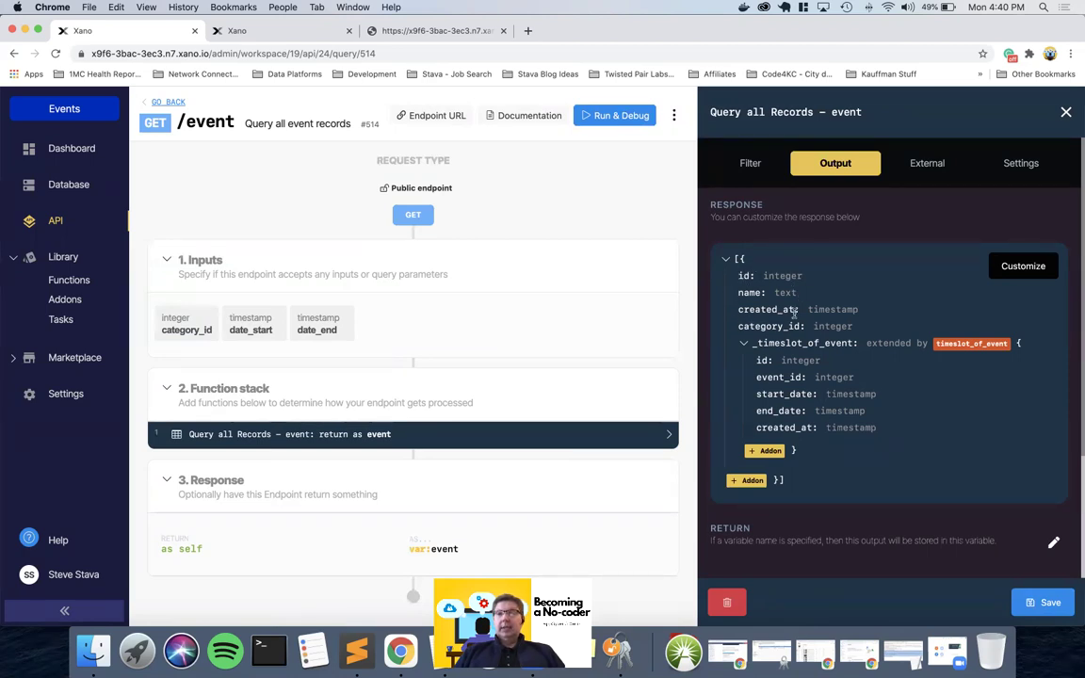
{"action": "scroll", "coordinate": [819, 362], "scroll_direction": "down", "scroll_amount": 4}
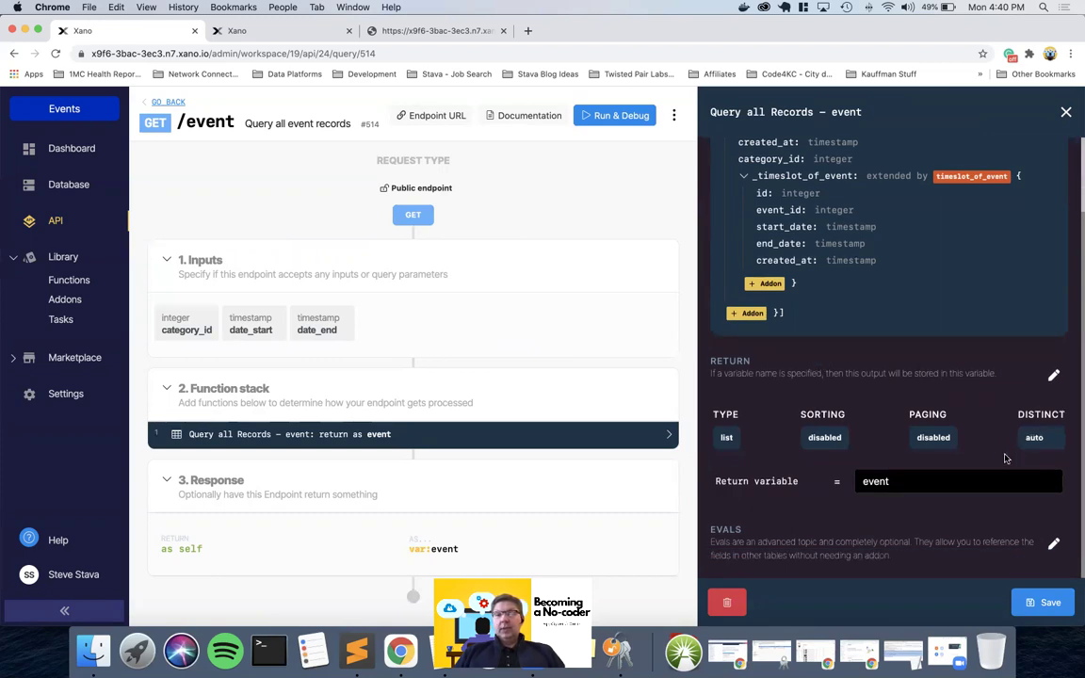
{"action": "left_click", "coordinate": [1053, 545]}
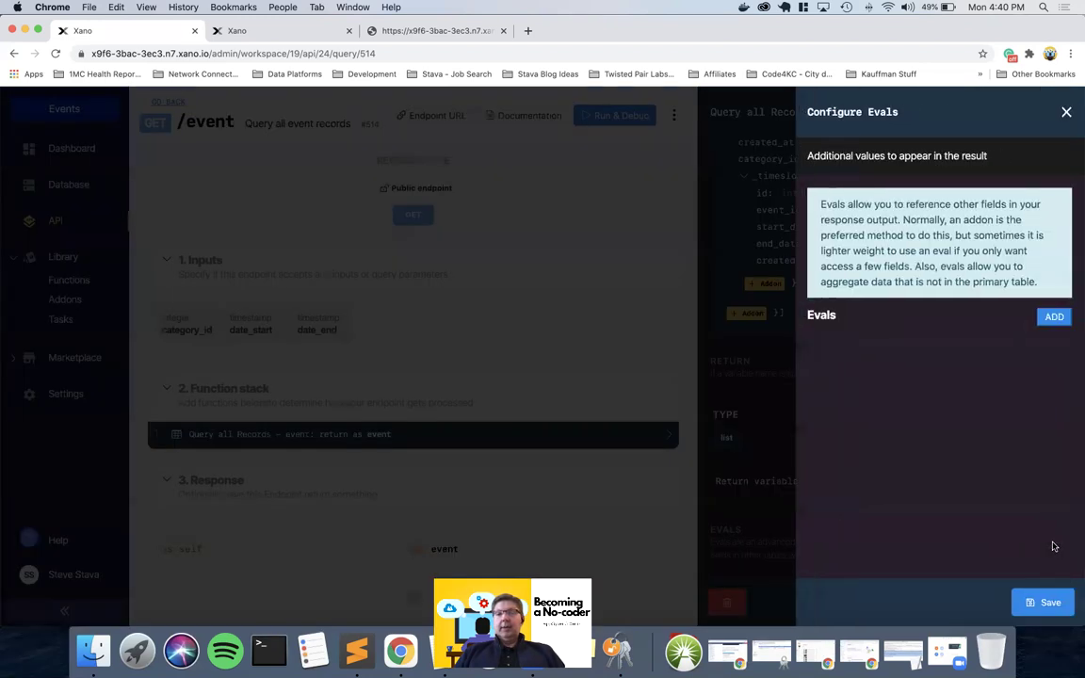
{"action": "left_click", "coordinate": [1052, 318]}
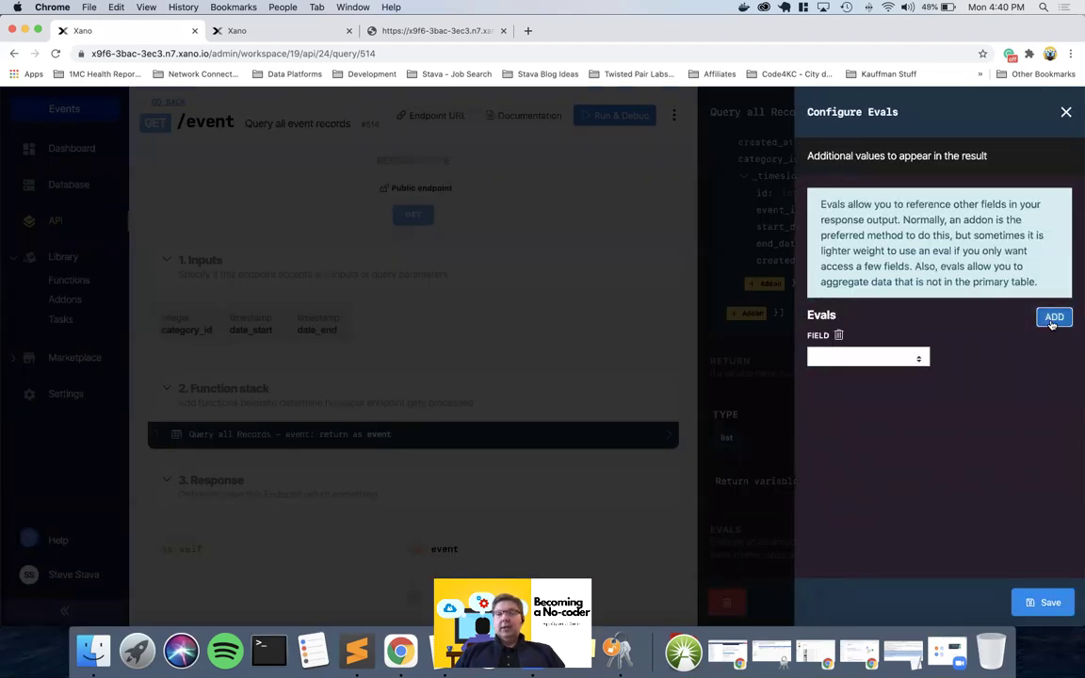
{"action": "left_click", "coordinate": [852, 366]}
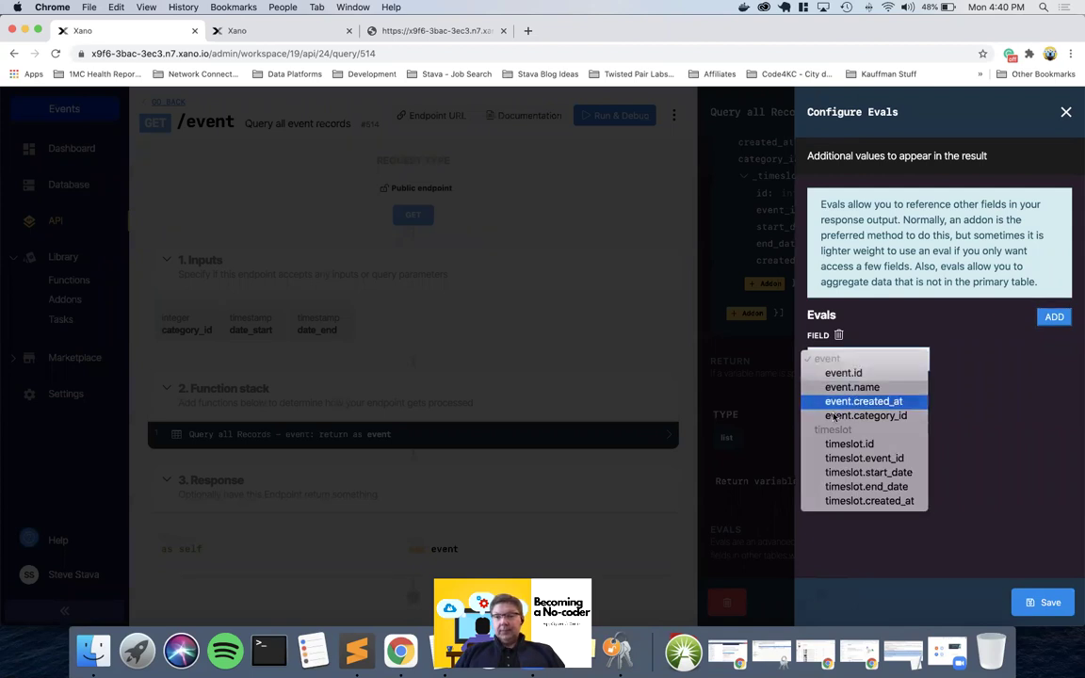
{"action": "left_click", "coordinate": [864, 475]}
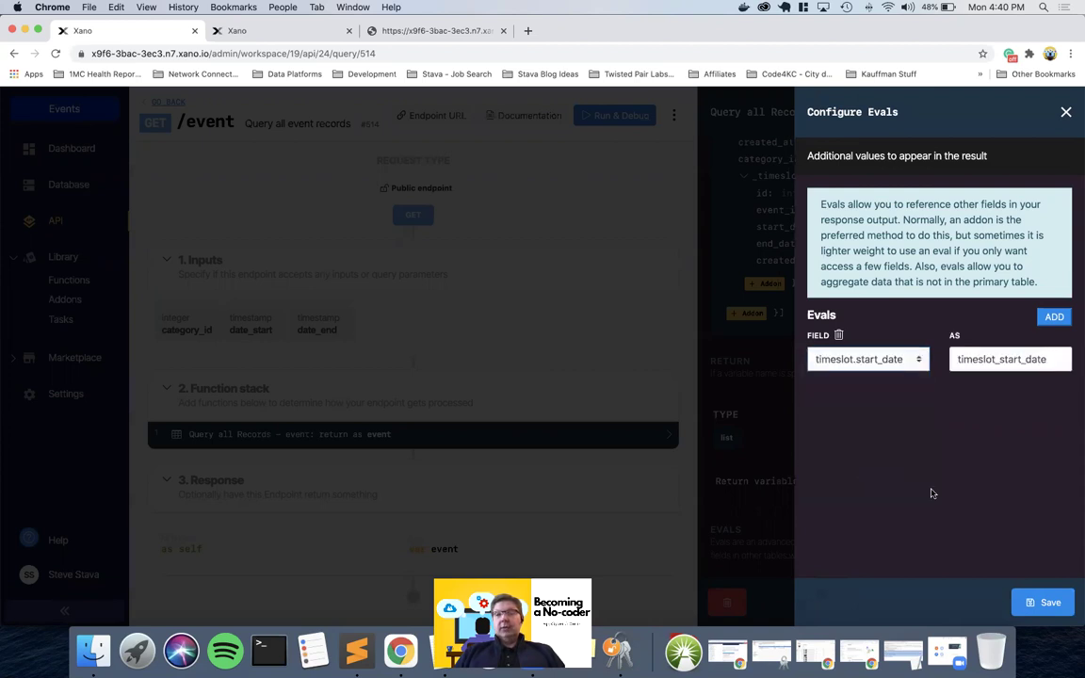
{"action": "left_click", "coordinate": [1044, 604]}
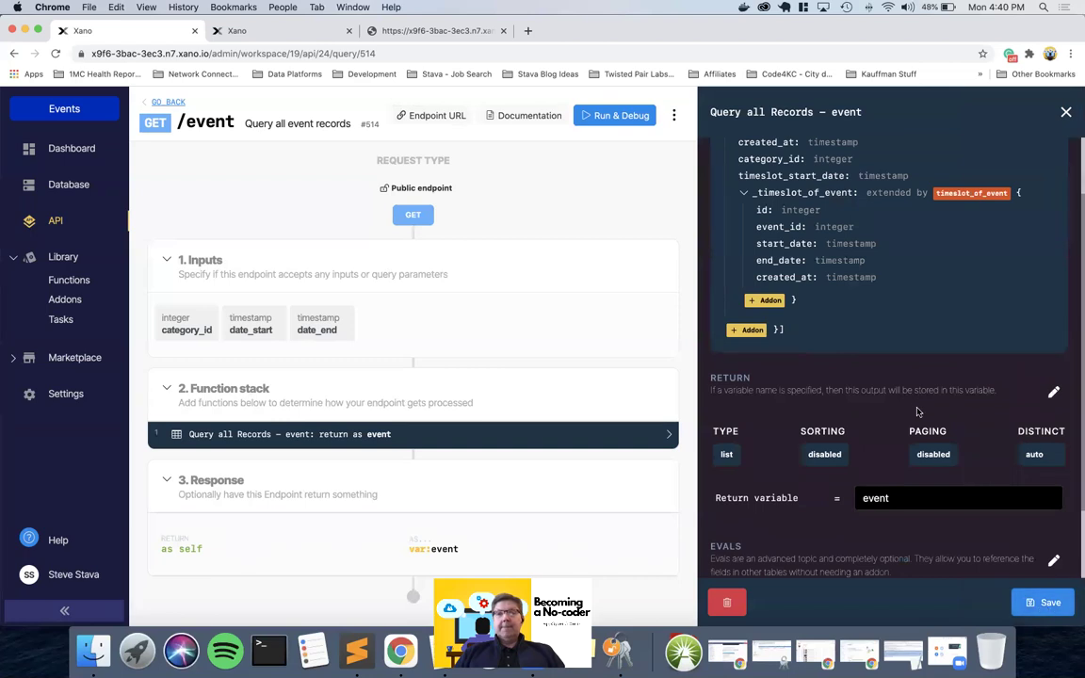
Check the timeslot_start_date field in the event query's response structure and save the query.
{"action": "left_click_drag", "start_coordinate": [738, 245], "coordinate": [920, 246]}
{"action": "scroll", "coordinate": [904, 247], "scroll_direction": "up", "scroll_amount": 2}
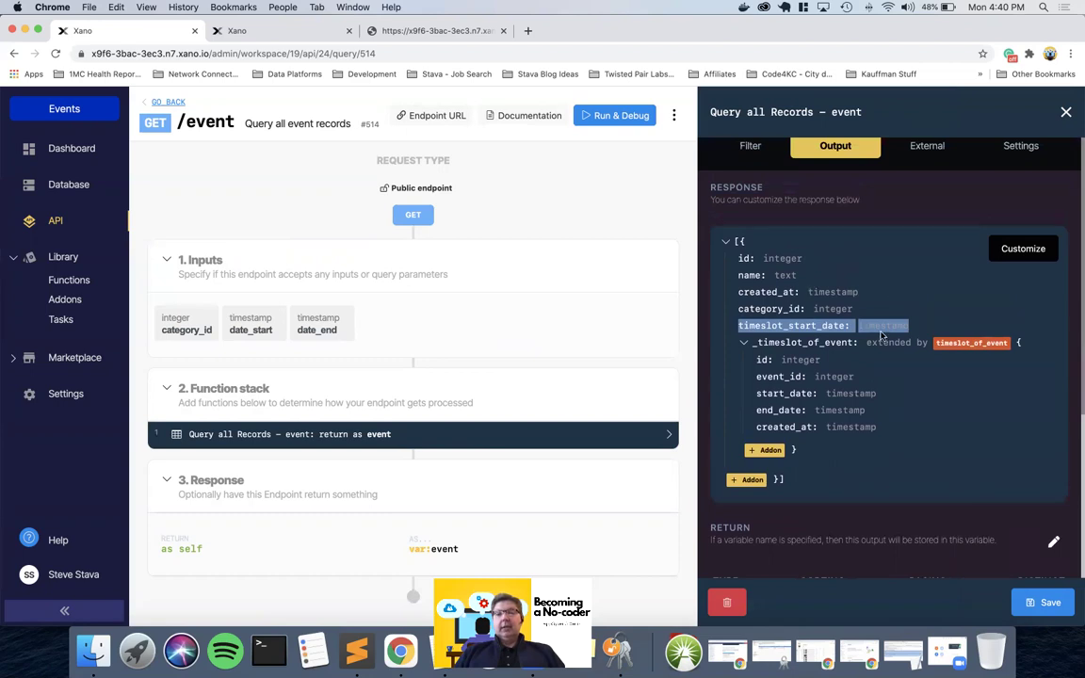
{"action": "left_click", "coordinate": [761, 323]}
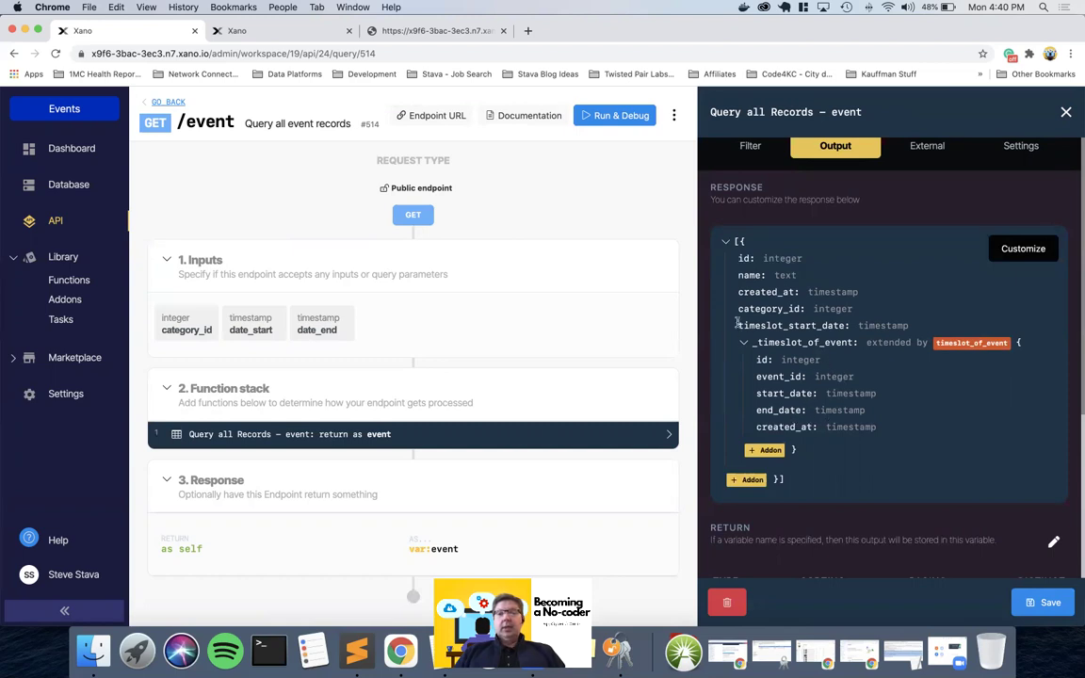
{"action": "left_click_drag", "start_coordinate": [737, 325], "coordinate": [915, 324]}
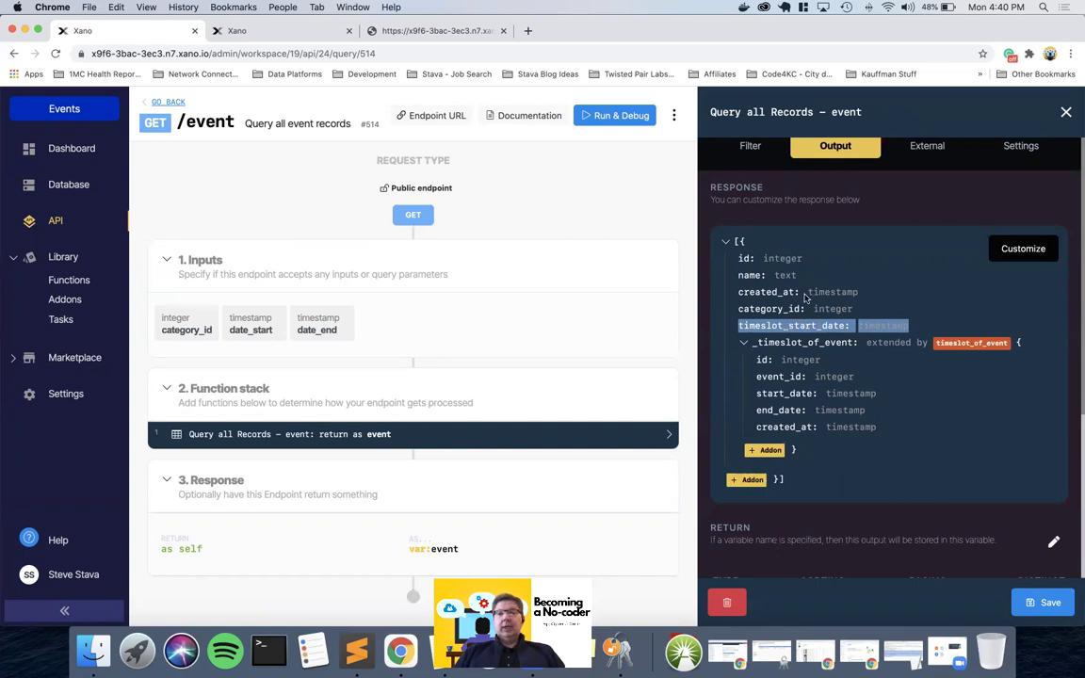
{"action": "left_click", "coordinate": [1033, 601]}
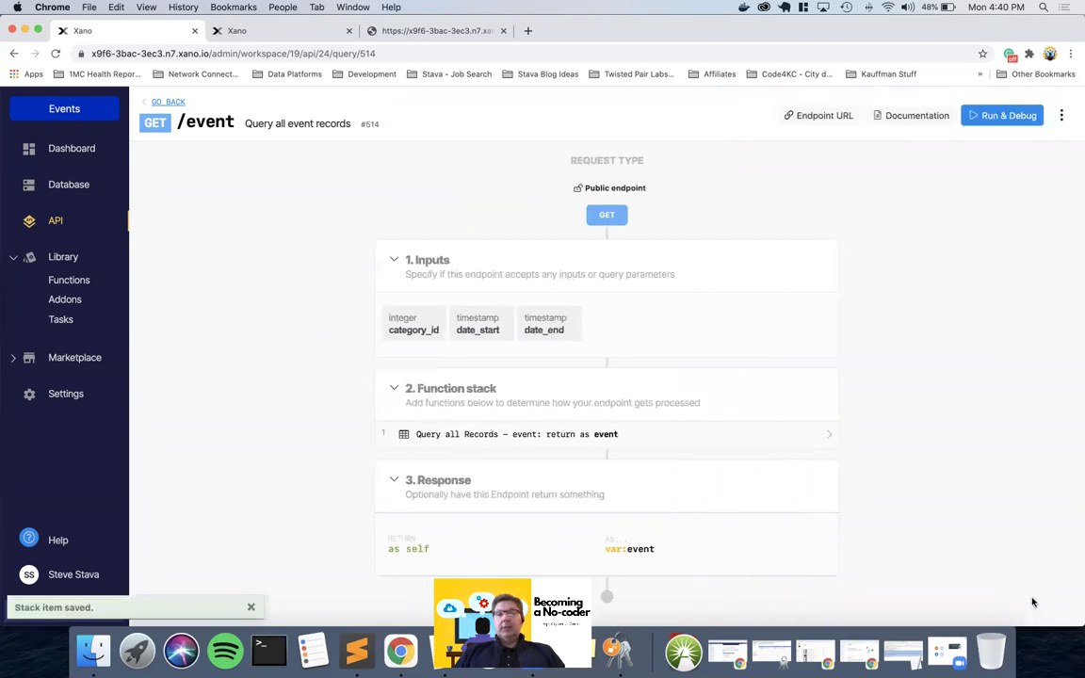
Run the endpoint in debug with the same values, compare timeslot_start_date across the returned events, and close the debug view.
{"action": "left_click", "coordinate": [1001, 115]}
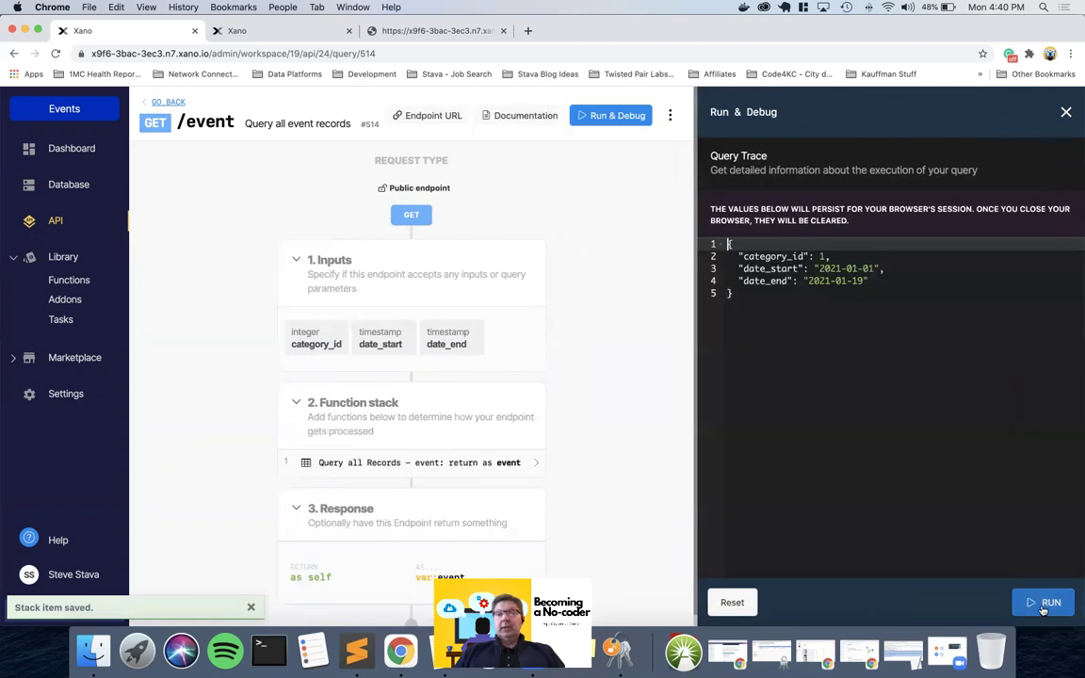
{"action": "left_click", "coordinate": [1043, 601]}
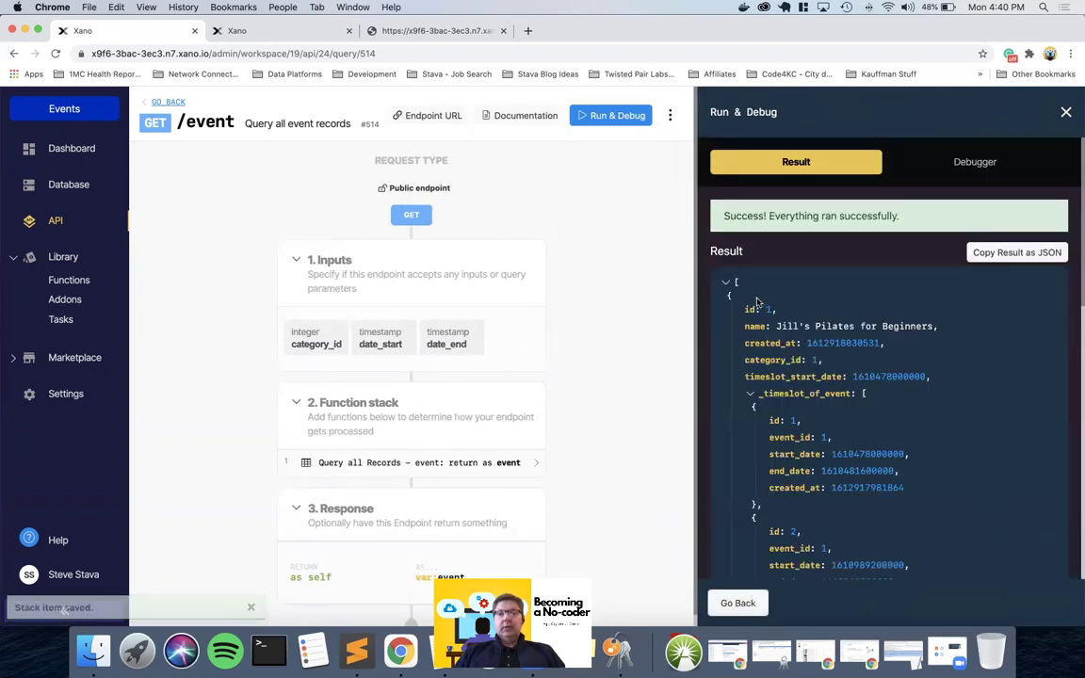
{"action": "left_click_drag", "start_coordinate": [740, 308], "coordinate": [948, 325]}
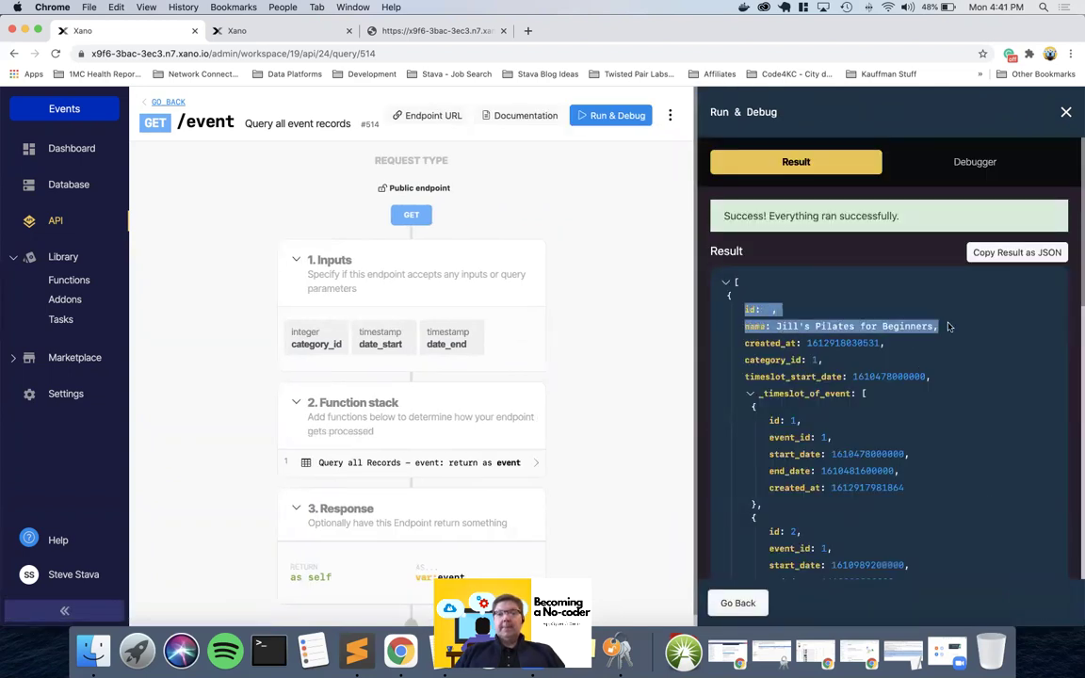
{"action": "scroll", "coordinate": [949, 327], "scroll_direction": "down", "scroll_amount": 5}
{"action": "scroll", "coordinate": [949, 326], "scroll_direction": "up", "scroll_amount": 3}
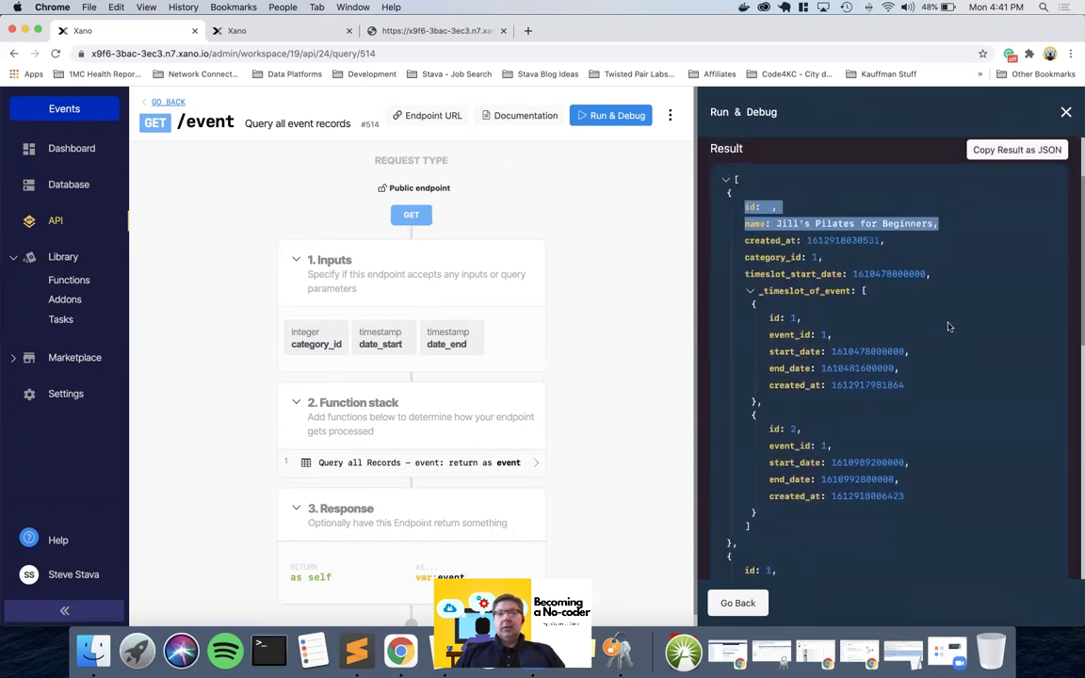
{"action": "left_click_drag", "start_coordinate": [744, 274], "coordinate": [927, 275]}
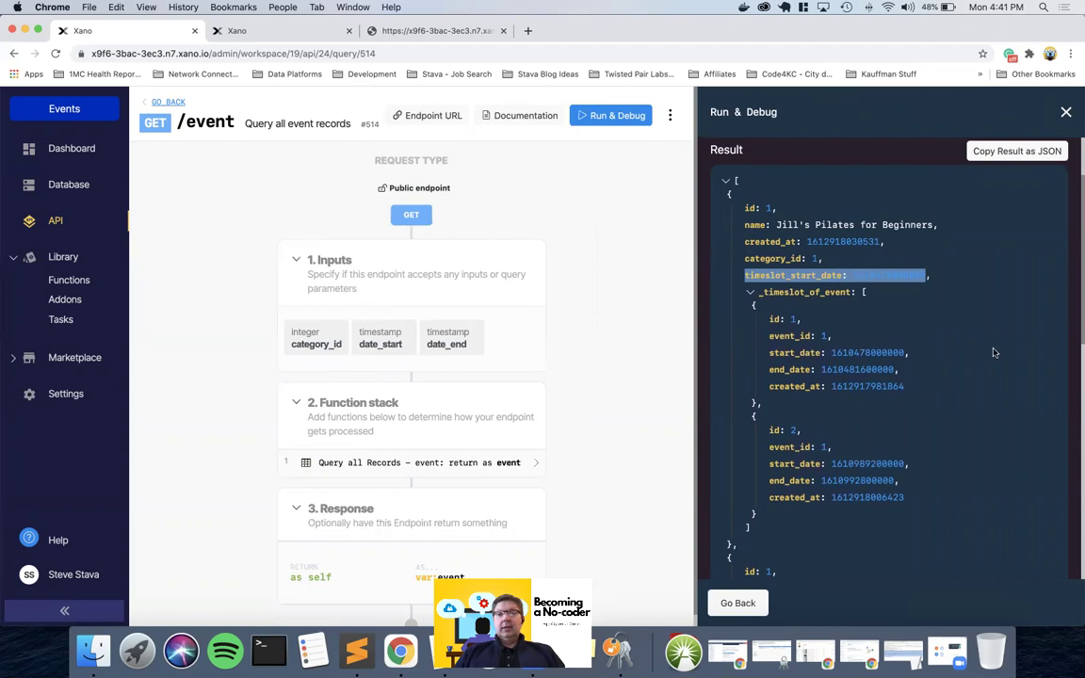
{"action": "scroll", "coordinate": [993, 352], "scroll_direction": "down", "scroll_amount": 5}
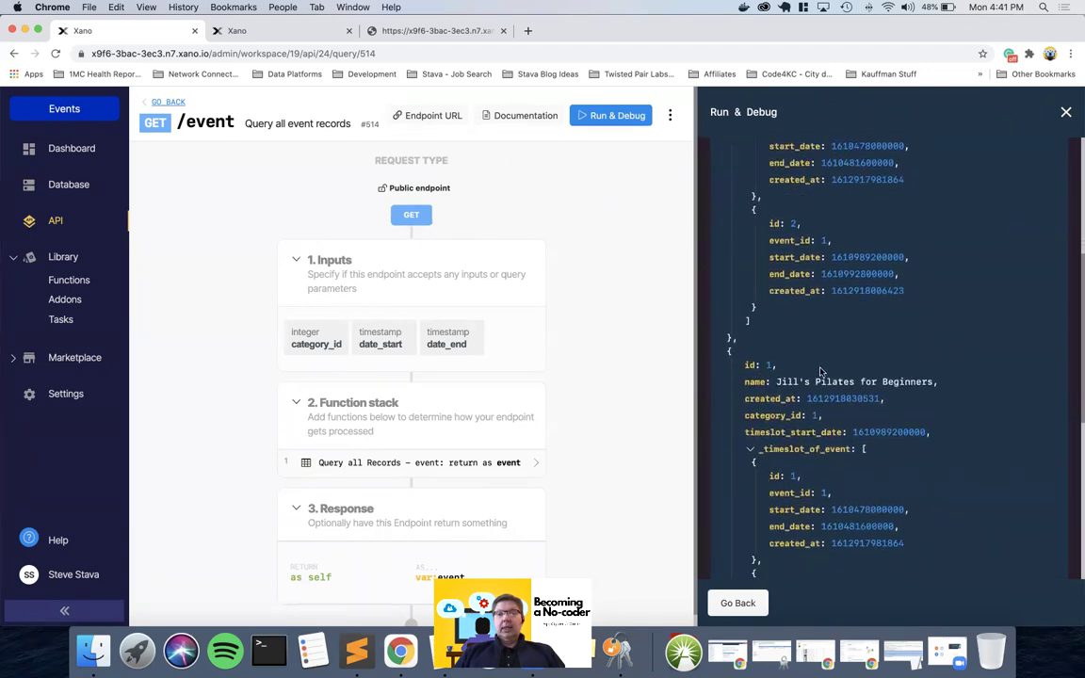
{"action": "left_click_drag", "start_coordinate": [742, 432], "coordinate": [928, 430]}
{"action": "scroll", "coordinate": [927, 431], "scroll_direction": "down", "scroll_amount": 10}
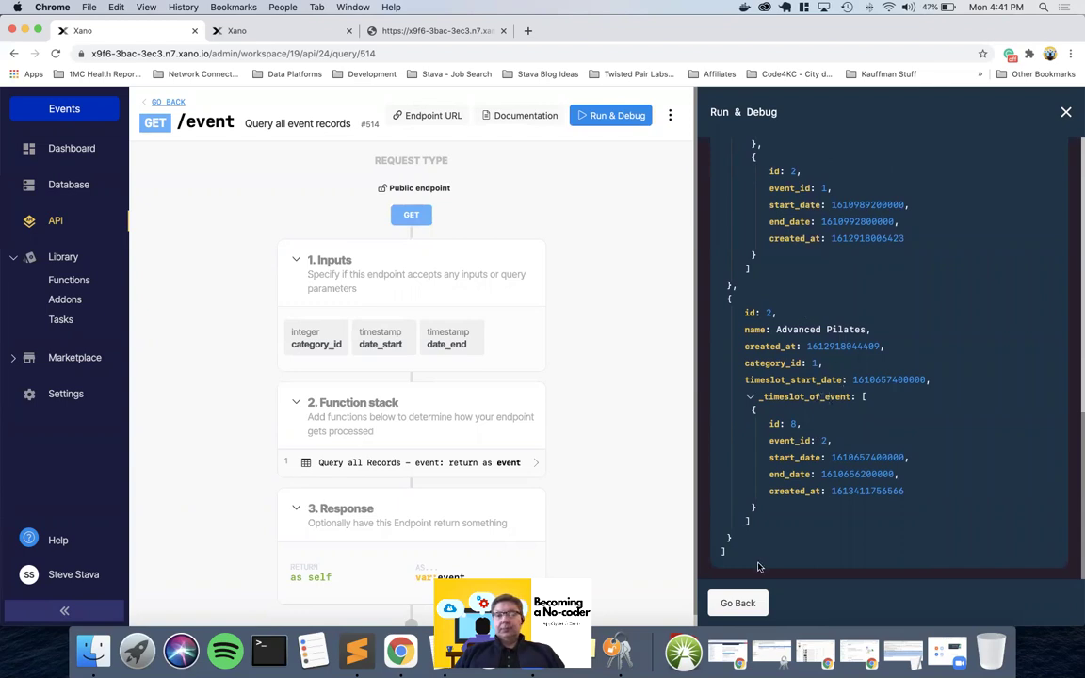
{"action": "left_click", "coordinate": [738, 606]}
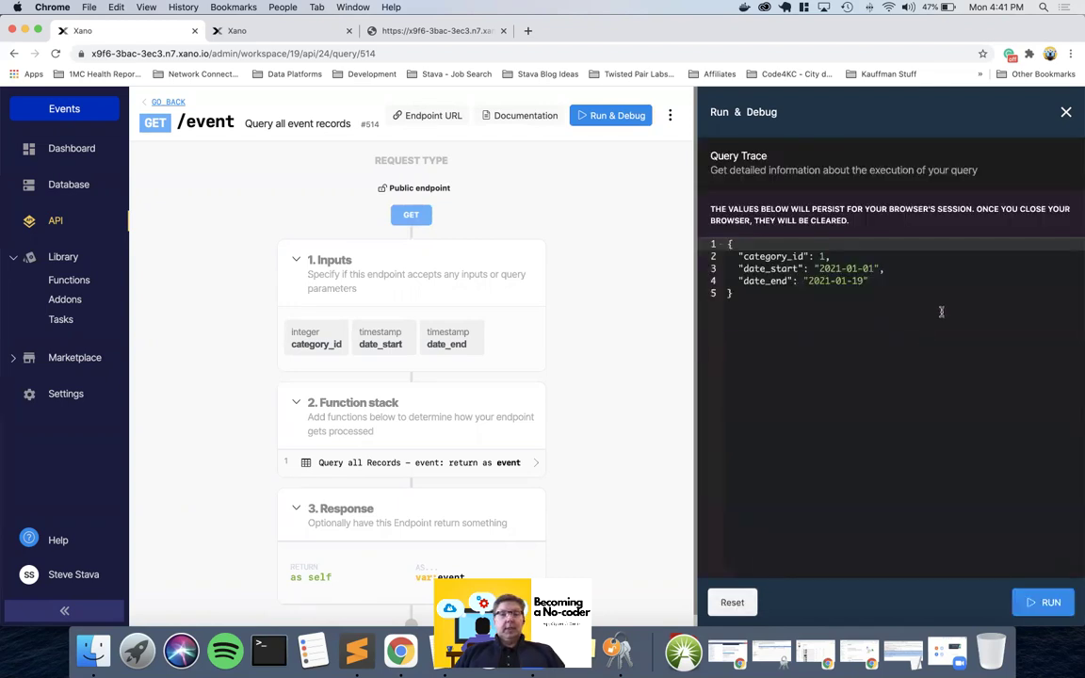
{"action": "left_click", "coordinate": [1067, 113]}
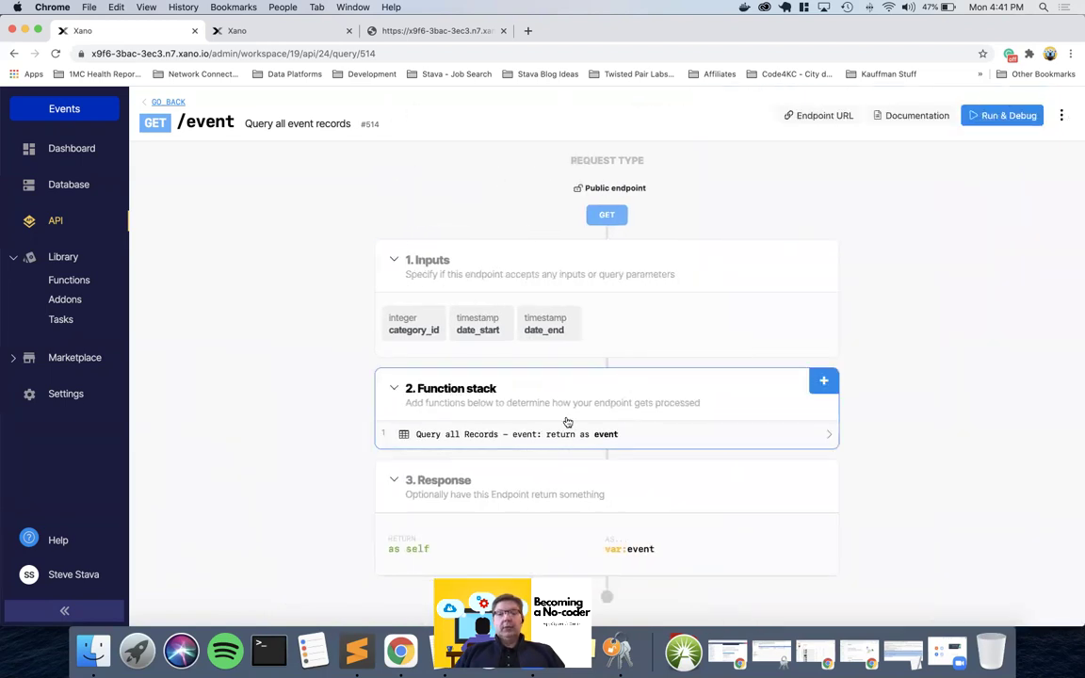
Remove the timeslot_start_date eval from the event query's output and save the query.
{"action": "left_click", "coordinate": [544, 434]}
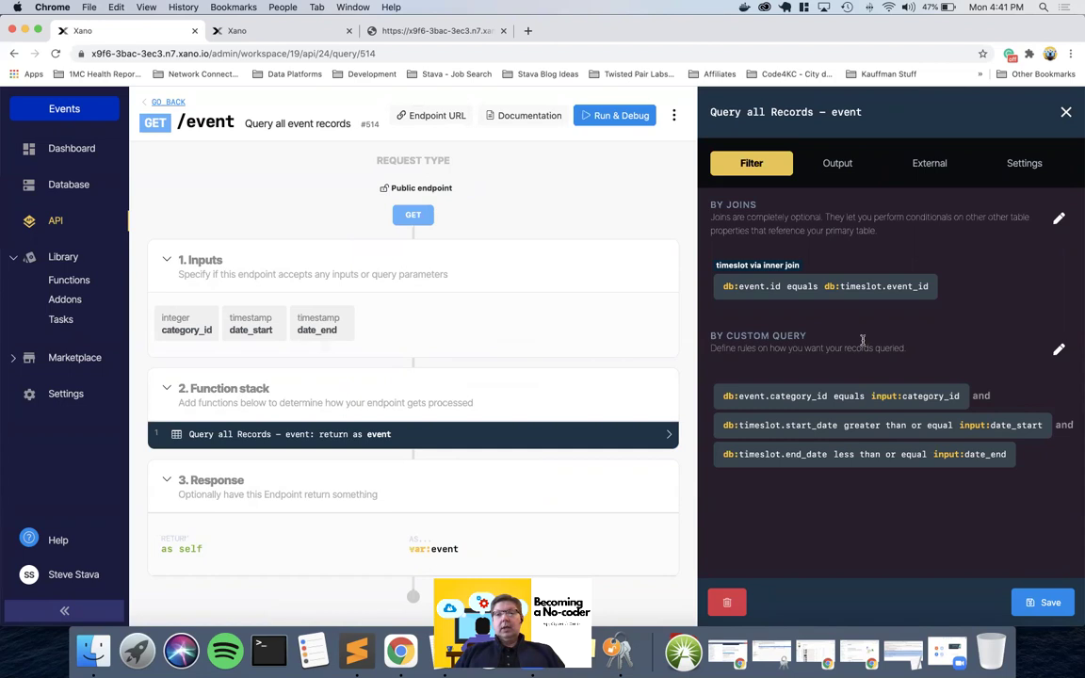
{"action": "left_click", "coordinate": [833, 163]}
{"action": "scroll", "coordinate": [876, 330], "scroll_direction": "down", "scroll_amount": 3}
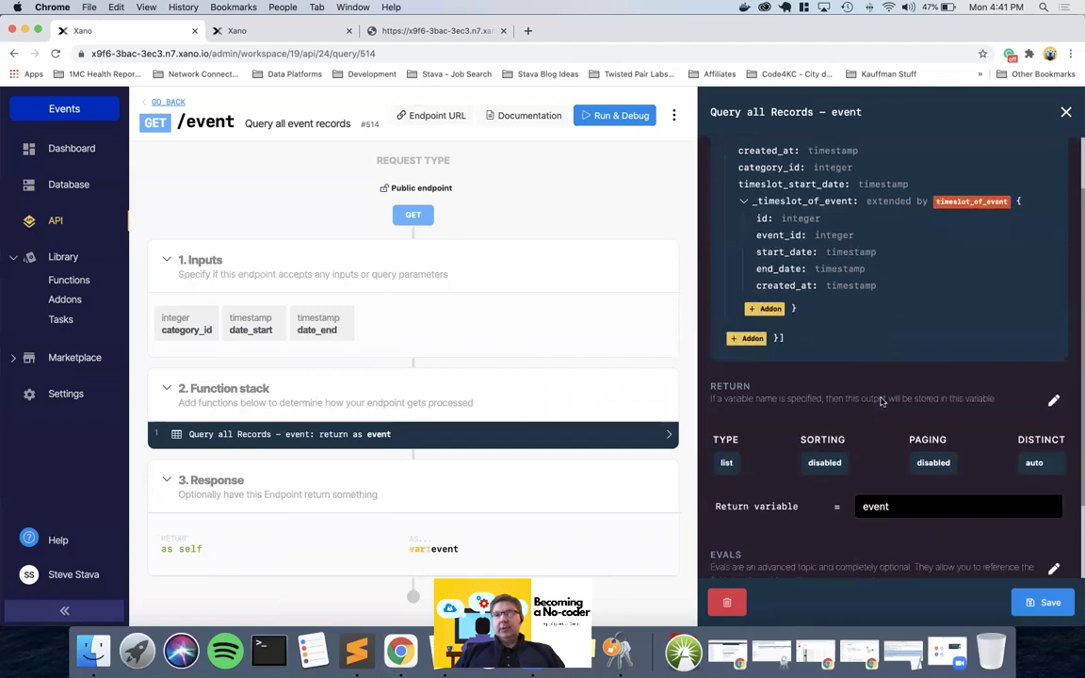
{"action": "scroll", "coordinate": [881, 400], "scroll_direction": "down", "scroll_amount": 2}
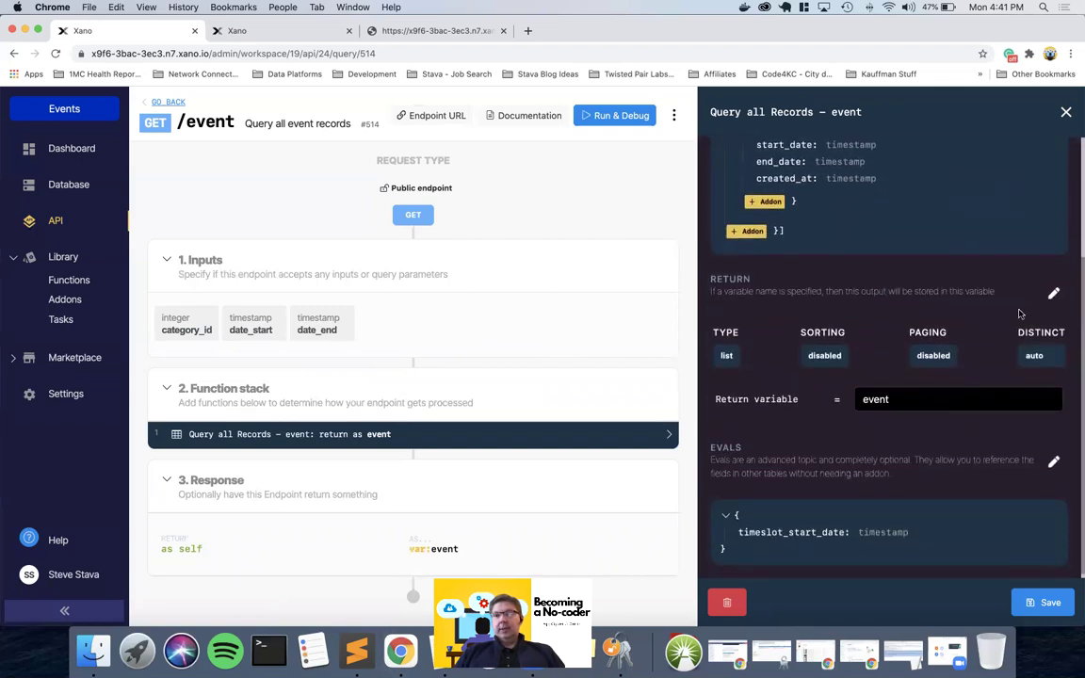
{"action": "scroll", "coordinate": [787, 474], "scroll_direction": "down", "scroll_amount": 1}
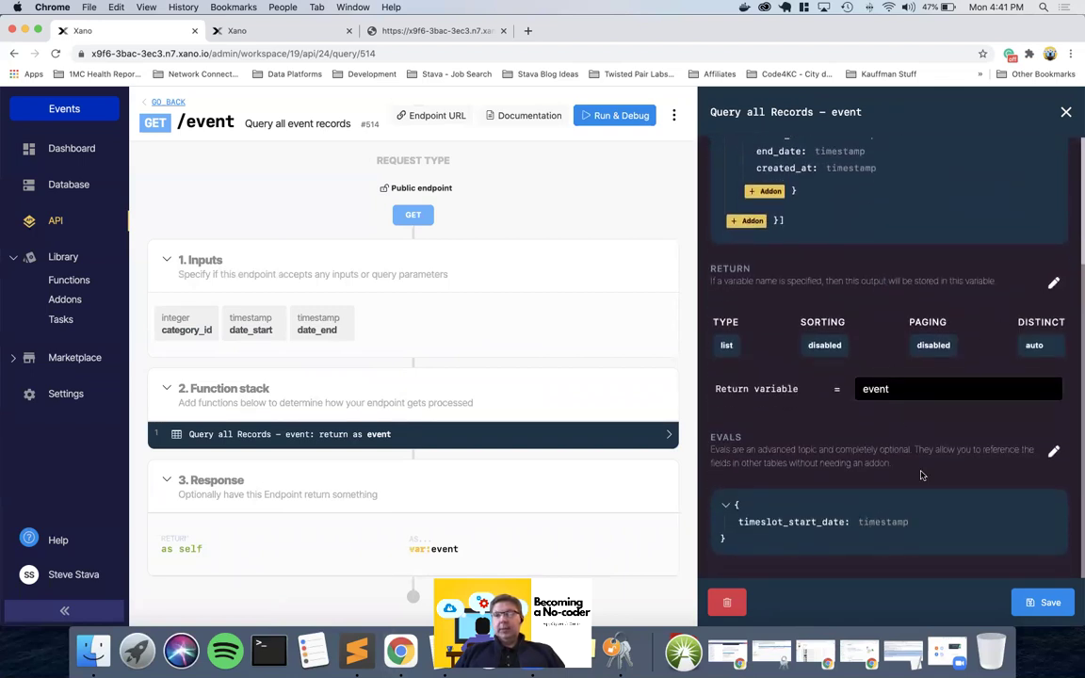
{"action": "left_click", "coordinate": [1052, 452]}
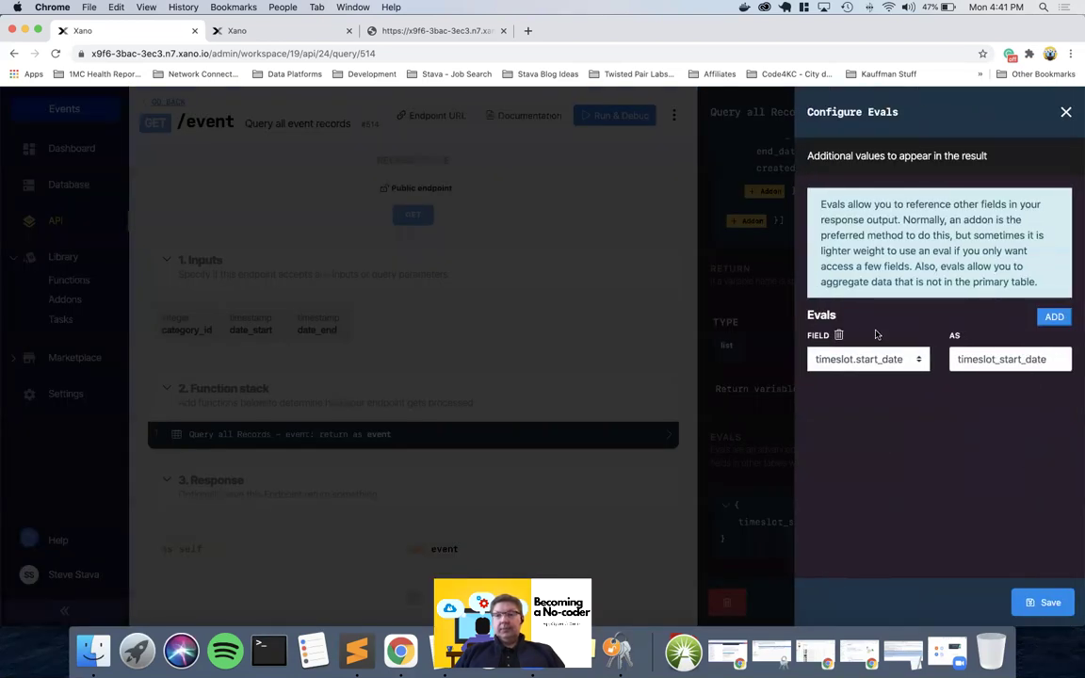
{"action": "left_click", "coordinate": [838, 336]}
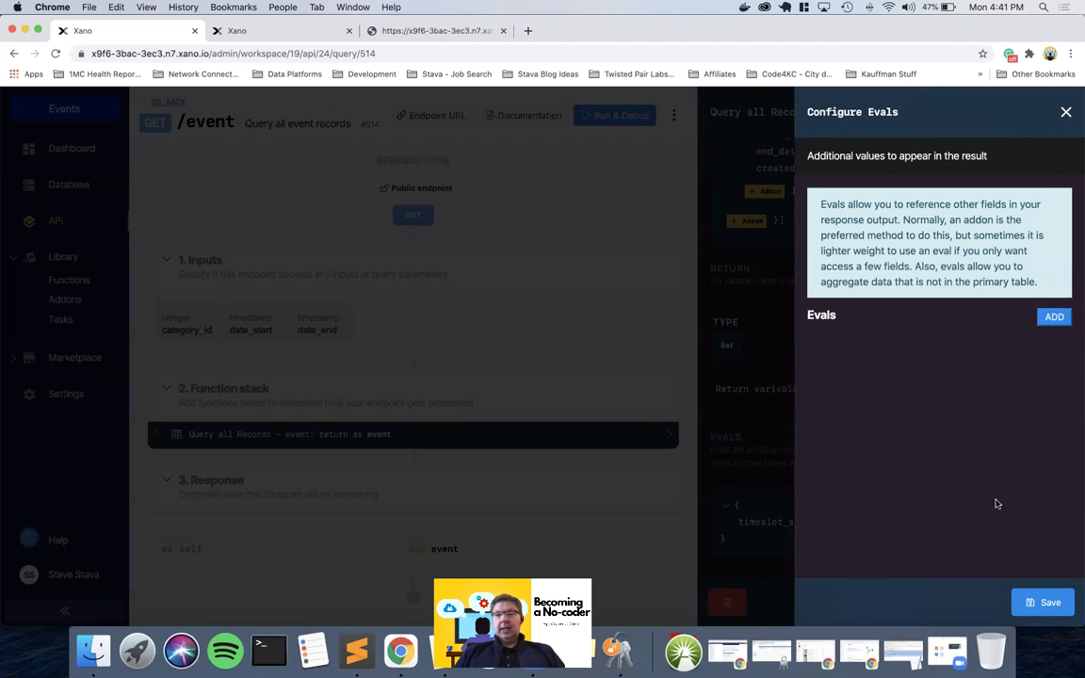
{"action": "left_click", "coordinate": [1043, 602]}
{"action": "left_click", "coordinate": [1043, 601]}
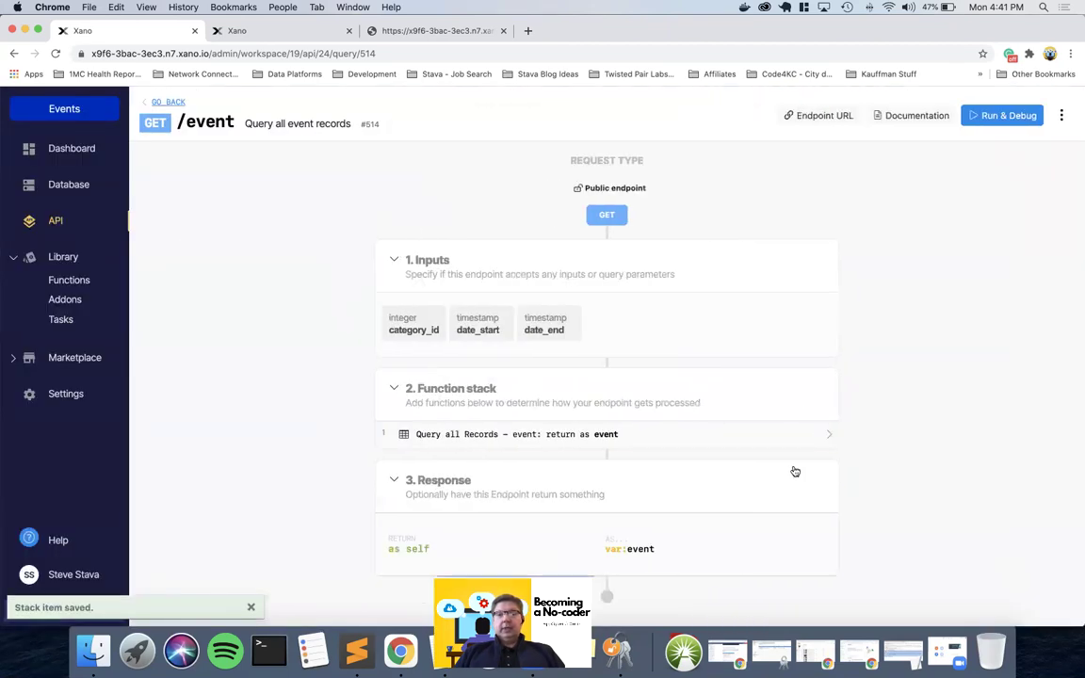
Run the endpoint in debug again without the eval and examine the returned events for duplicates.
{"action": "left_click", "coordinate": [1004, 115]}
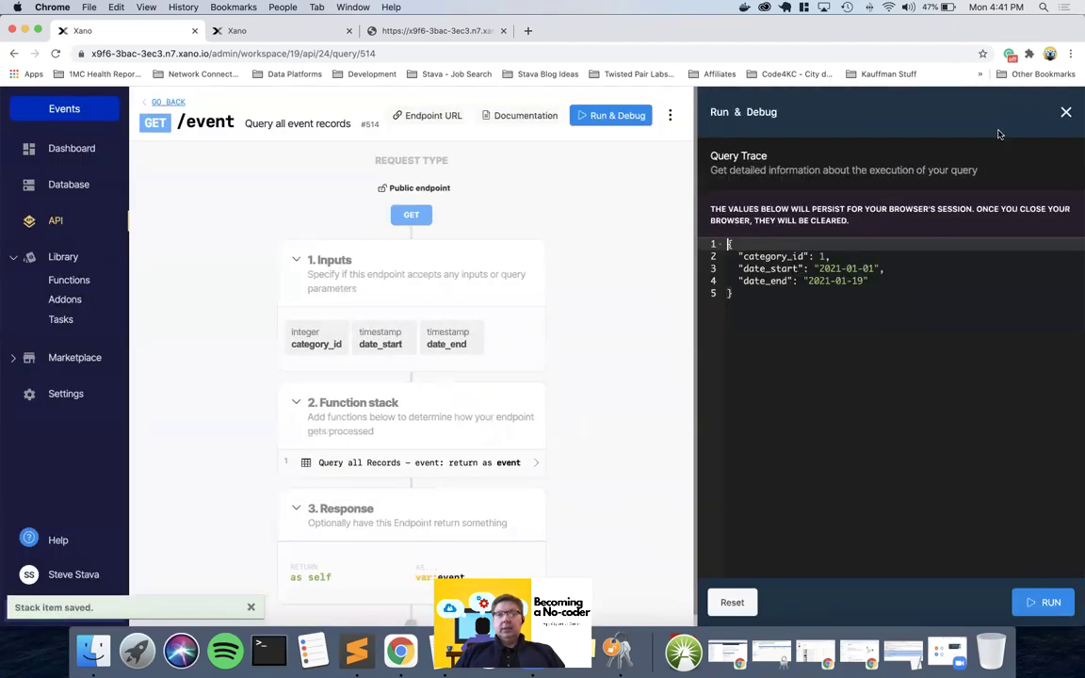
{"action": "left_click", "coordinate": [1044, 605]}
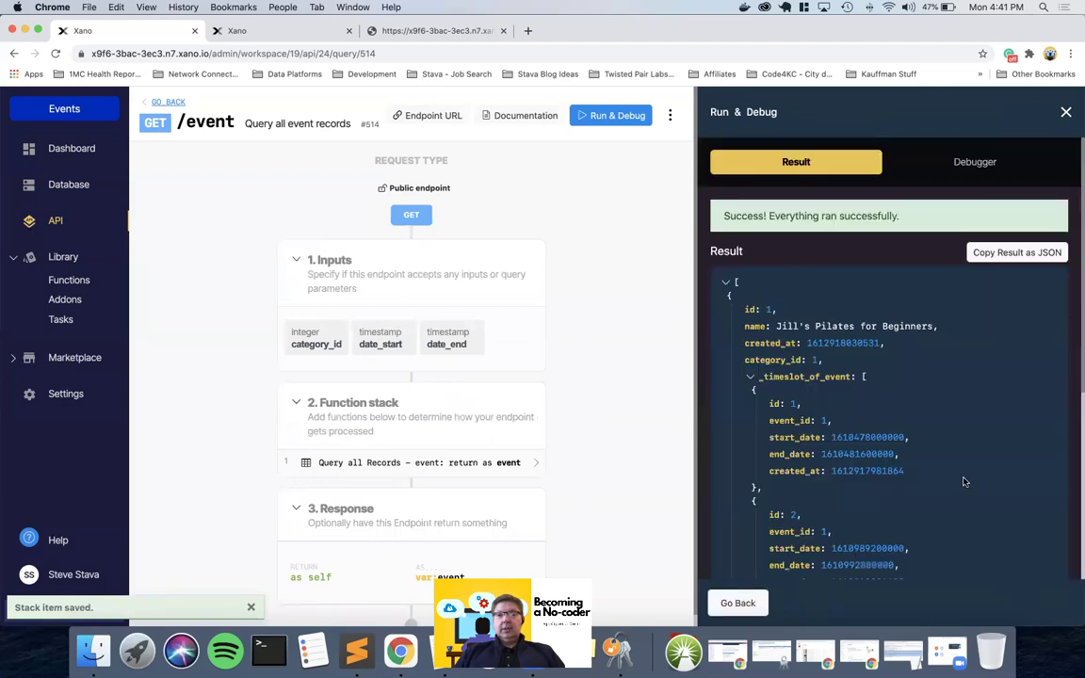
{"action": "scroll", "coordinate": [964, 482], "scroll_direction": "down", "scroll_amount": 3}
{"action": "scroll", "coordinate": [963, 482], "scroll_direction": "down", "scroll_amount": 5}
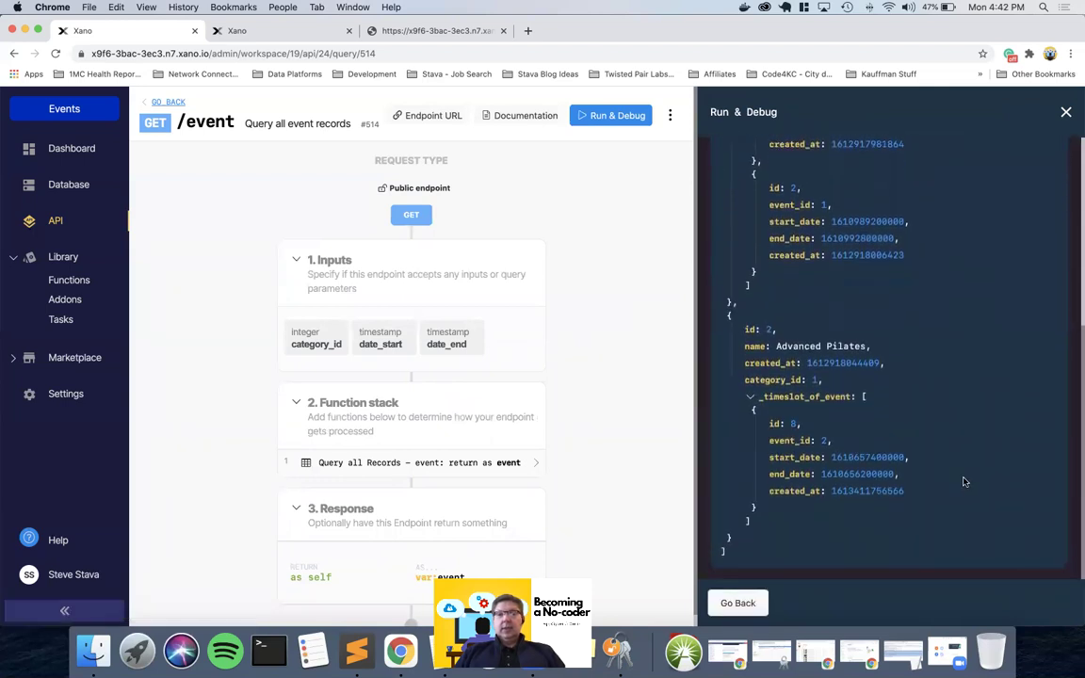
Review the debug result from the first event to the last, comparing the timeslots nested under each event.
{"action": "scroll", "coordinate": [963, 482], "scroll_direction": "up", "scroll_amount": 10}
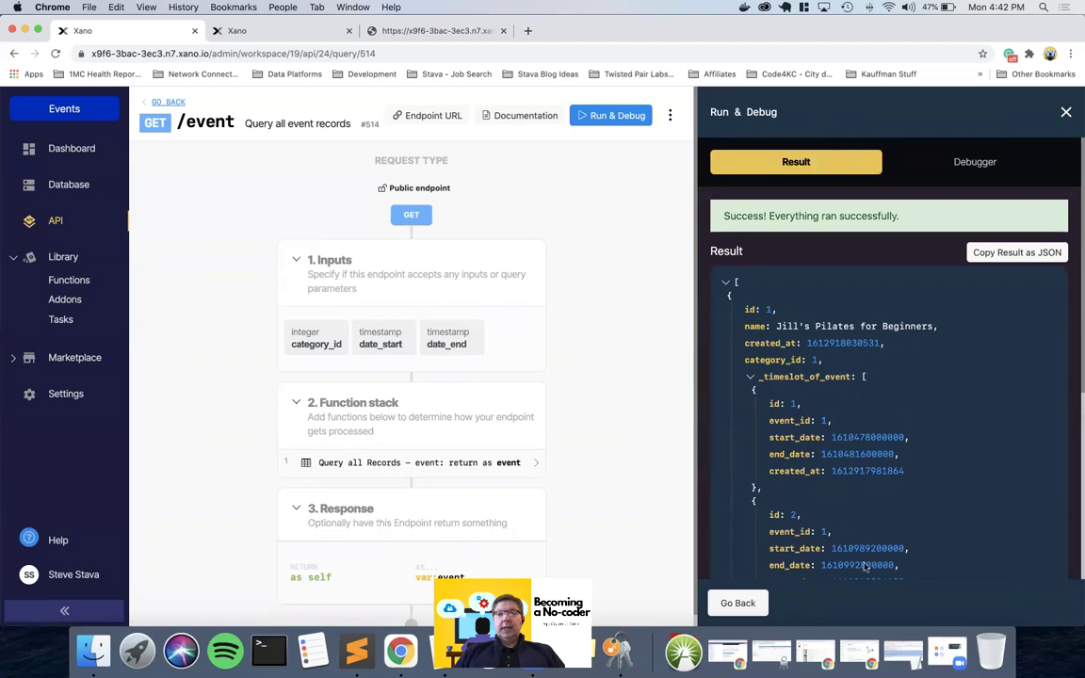
{"action": "scroll", "coordinate": [852, 508], "scroll_direction": "down", "scroll_amount": 3}
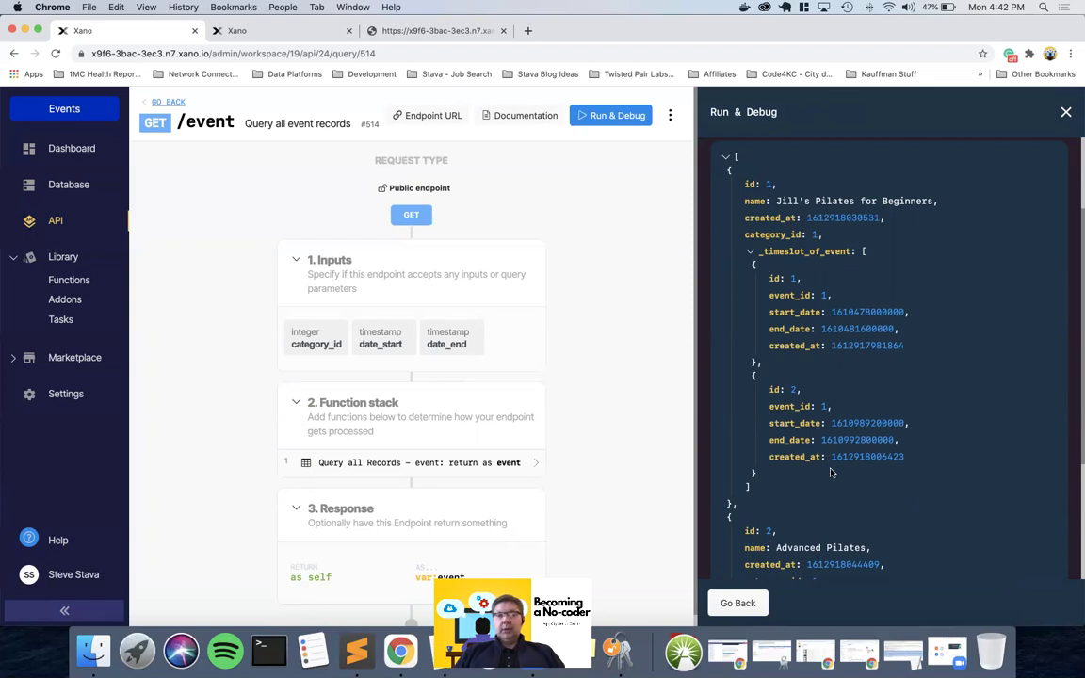
{"action": "scroll", "coordinate": [830, 473], "scroll_direction": "down", "scroll_amount": 3}
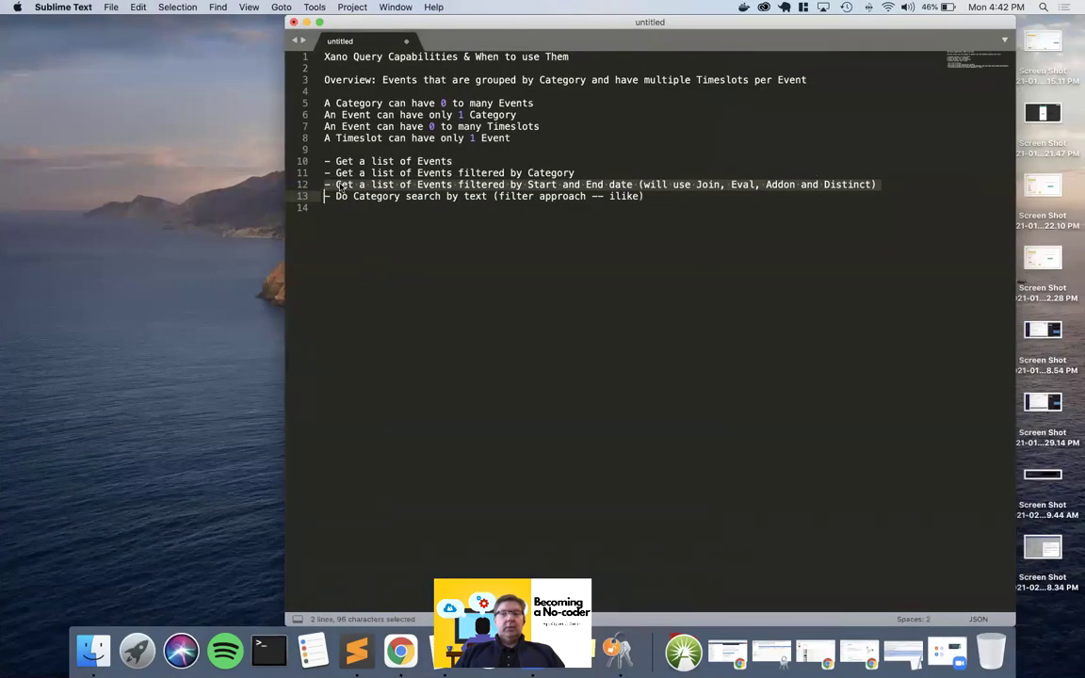
Switch to the Sublime Text notes and highlight the line about doing a Category search by text with ilike.
{"action": "triple_click", "coordinate": [376, 198]}
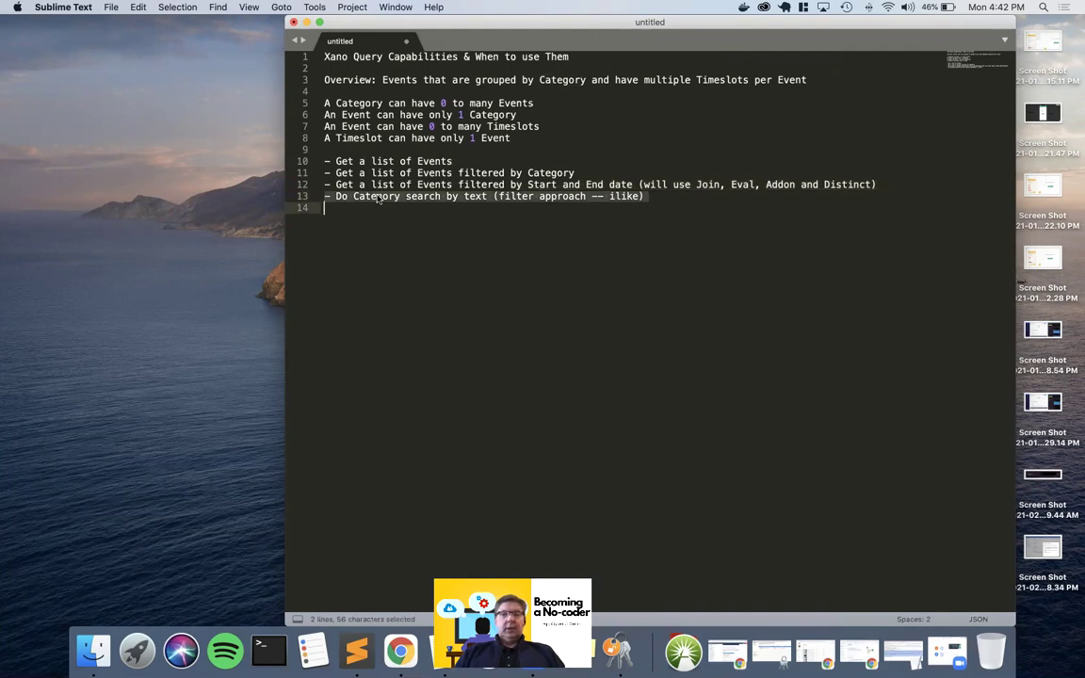
{"action": "key", "text": "BackSpace"}
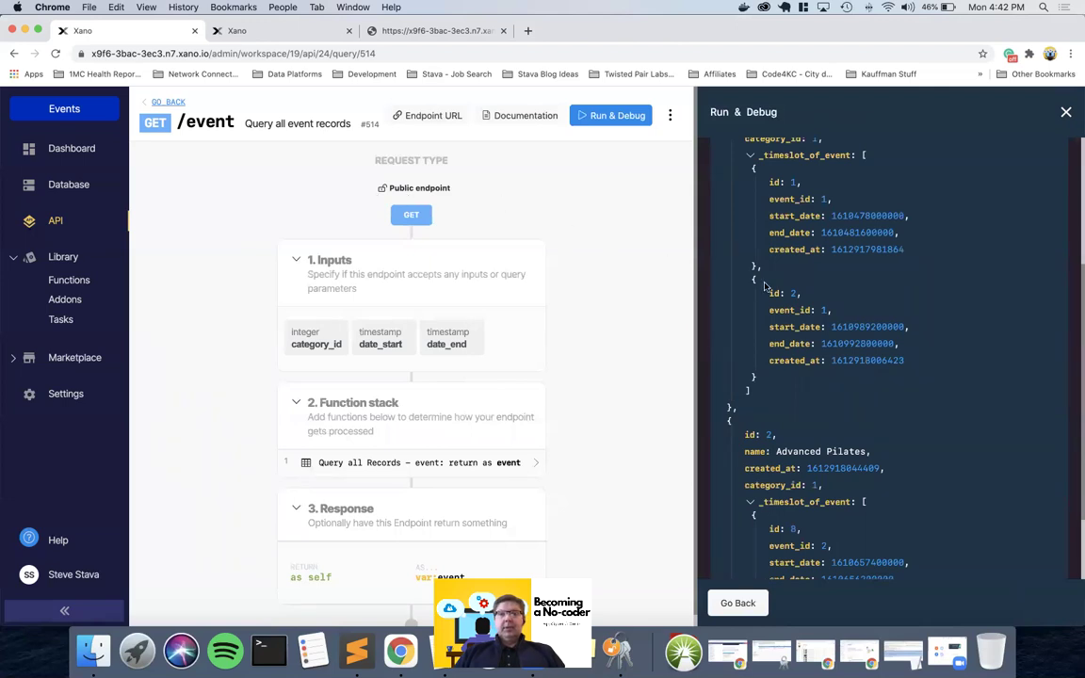
Return to Xano in Chrome, highlight the first event's name in the debug result to review its timeslots, and close the debug view.
{"action": "scroll", "coordinate": [765, 286], "scroll_direction": "up", "scroll_amount": 3}
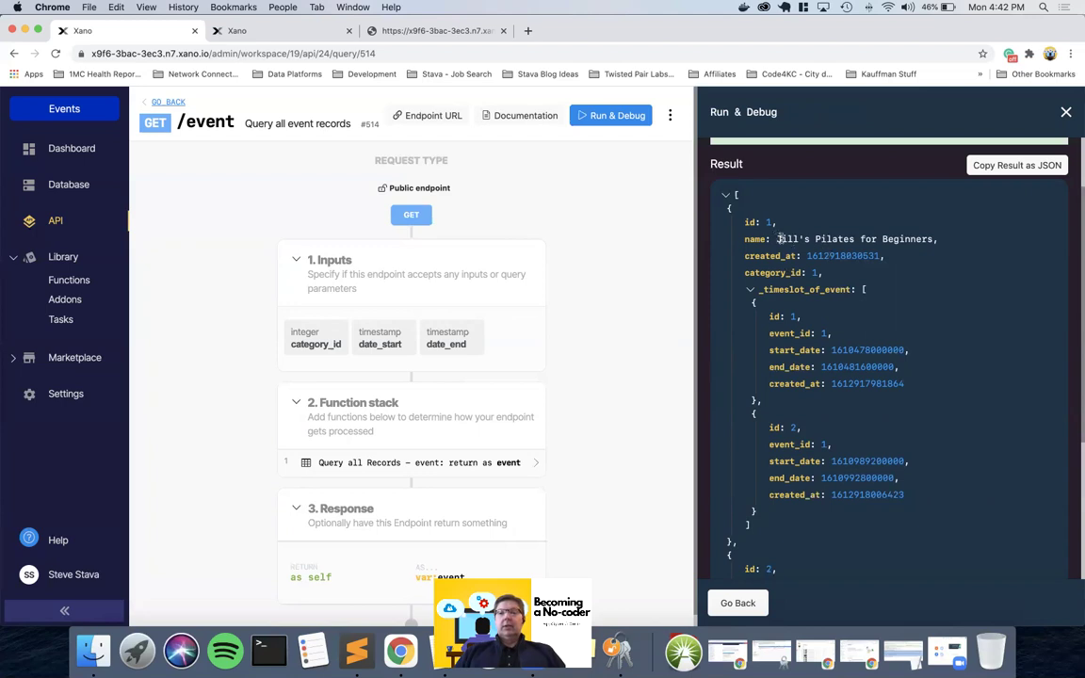
{"action": "left_click_drag", "start_coordinate": [776, 238], "coordinate": [924, 238]}
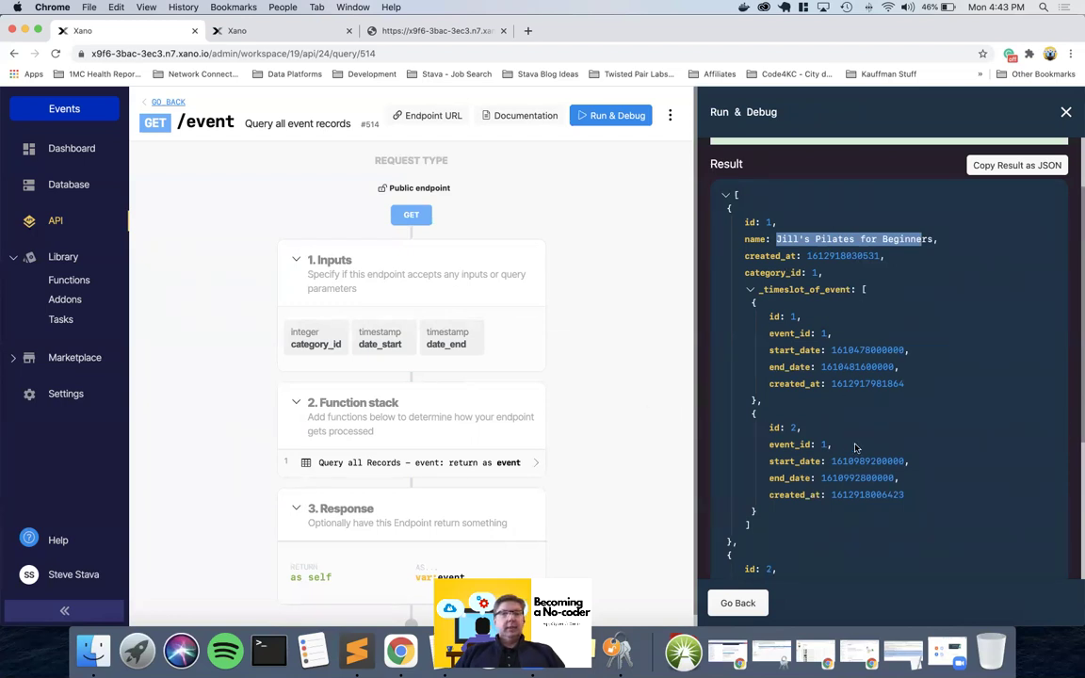
{"action": "left_click", "coordinate": [1065, 110]}
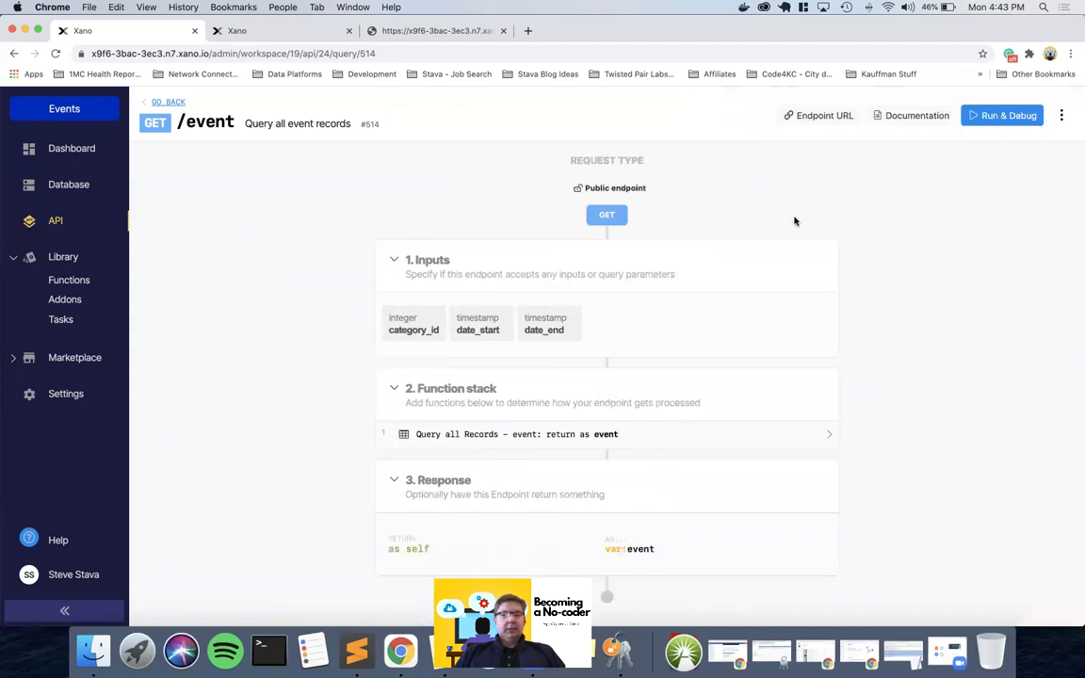